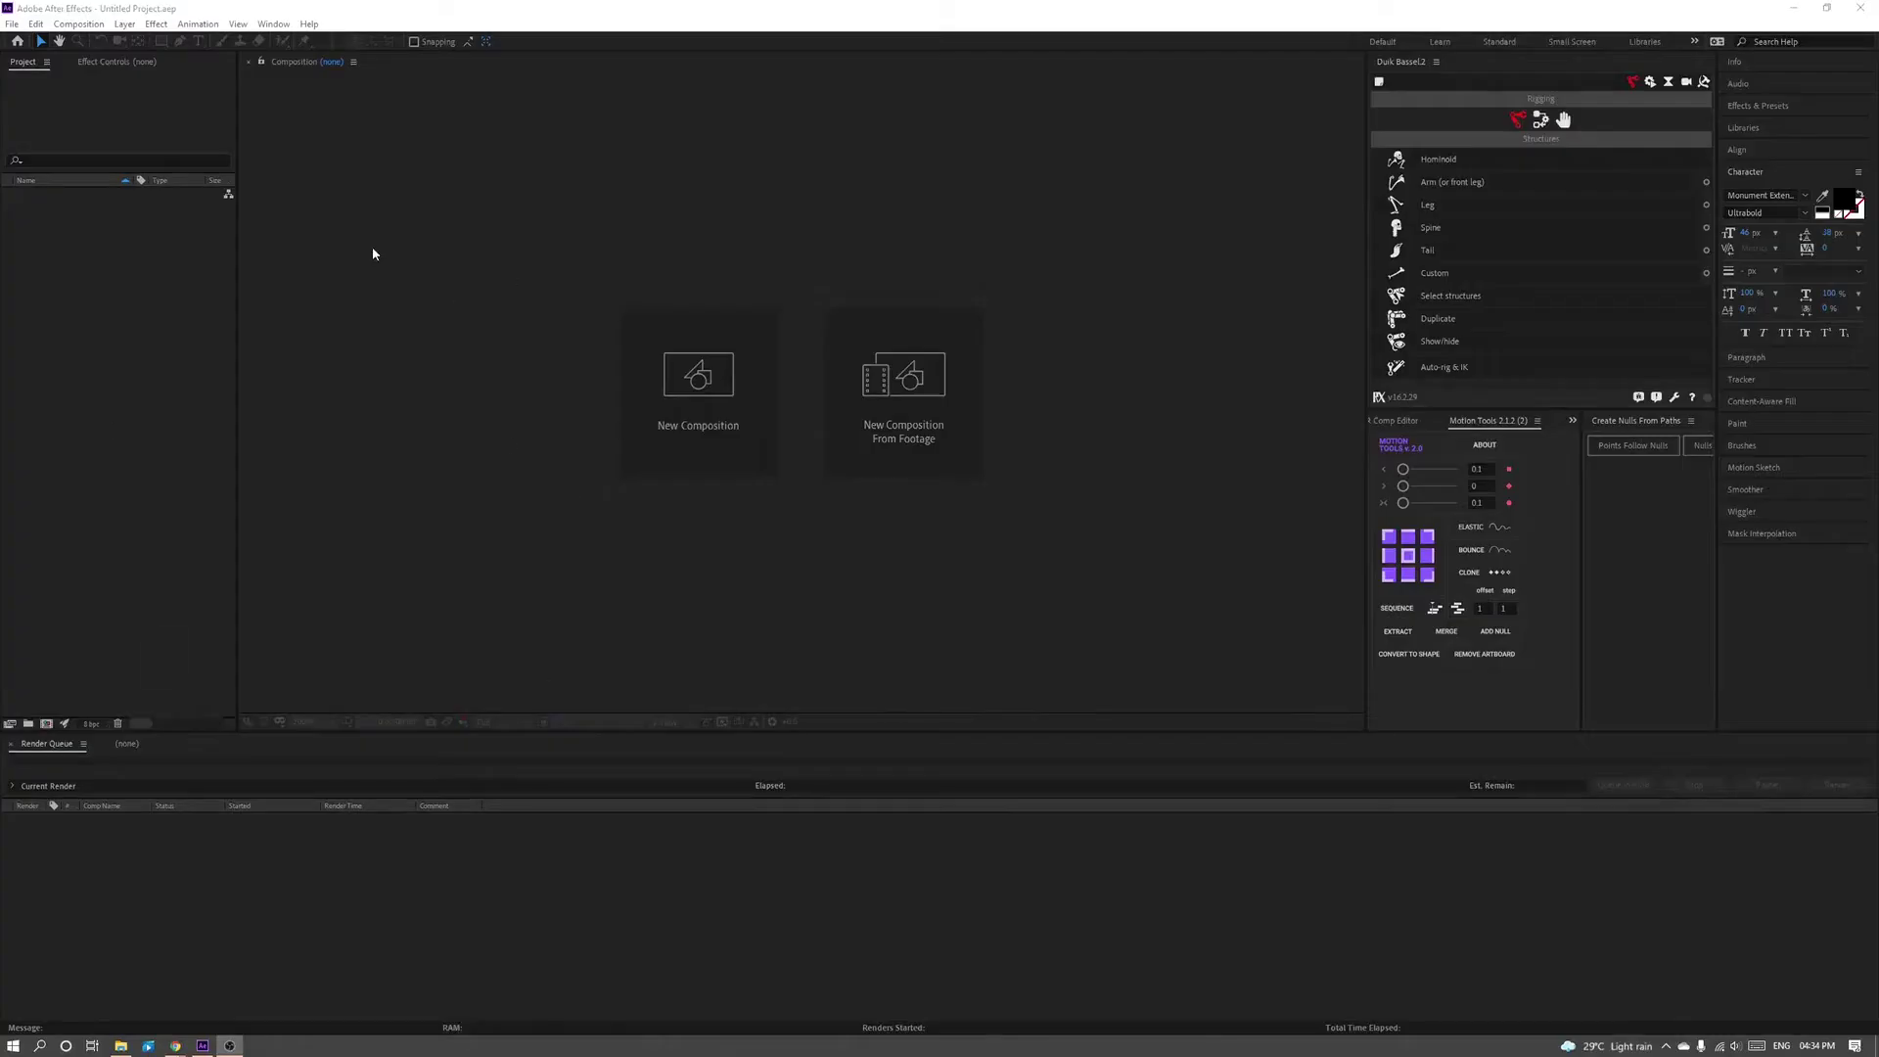
- Set up a composition named 'Main' at 1920×1080, 30 fps, with a white background
click(11, 24)
click(678, 338)
click(678, 339)
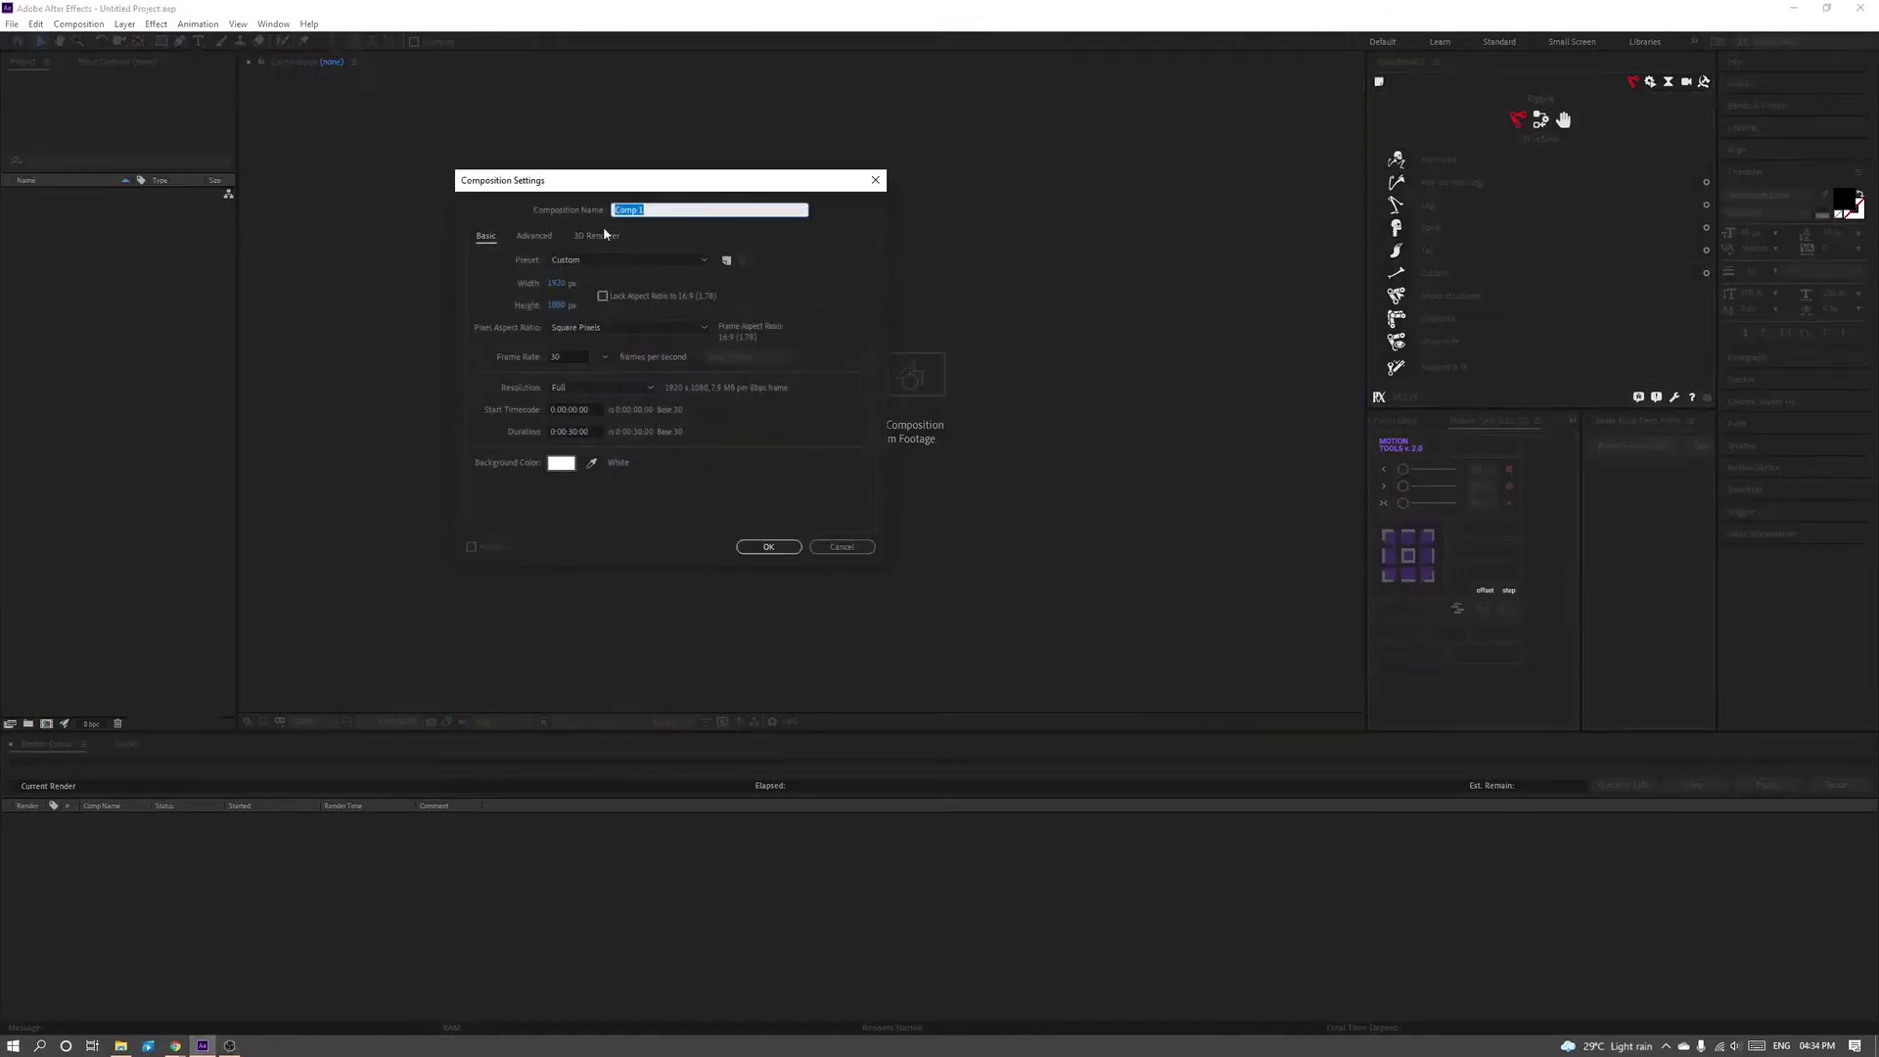
text(Main)
click(572, 431)
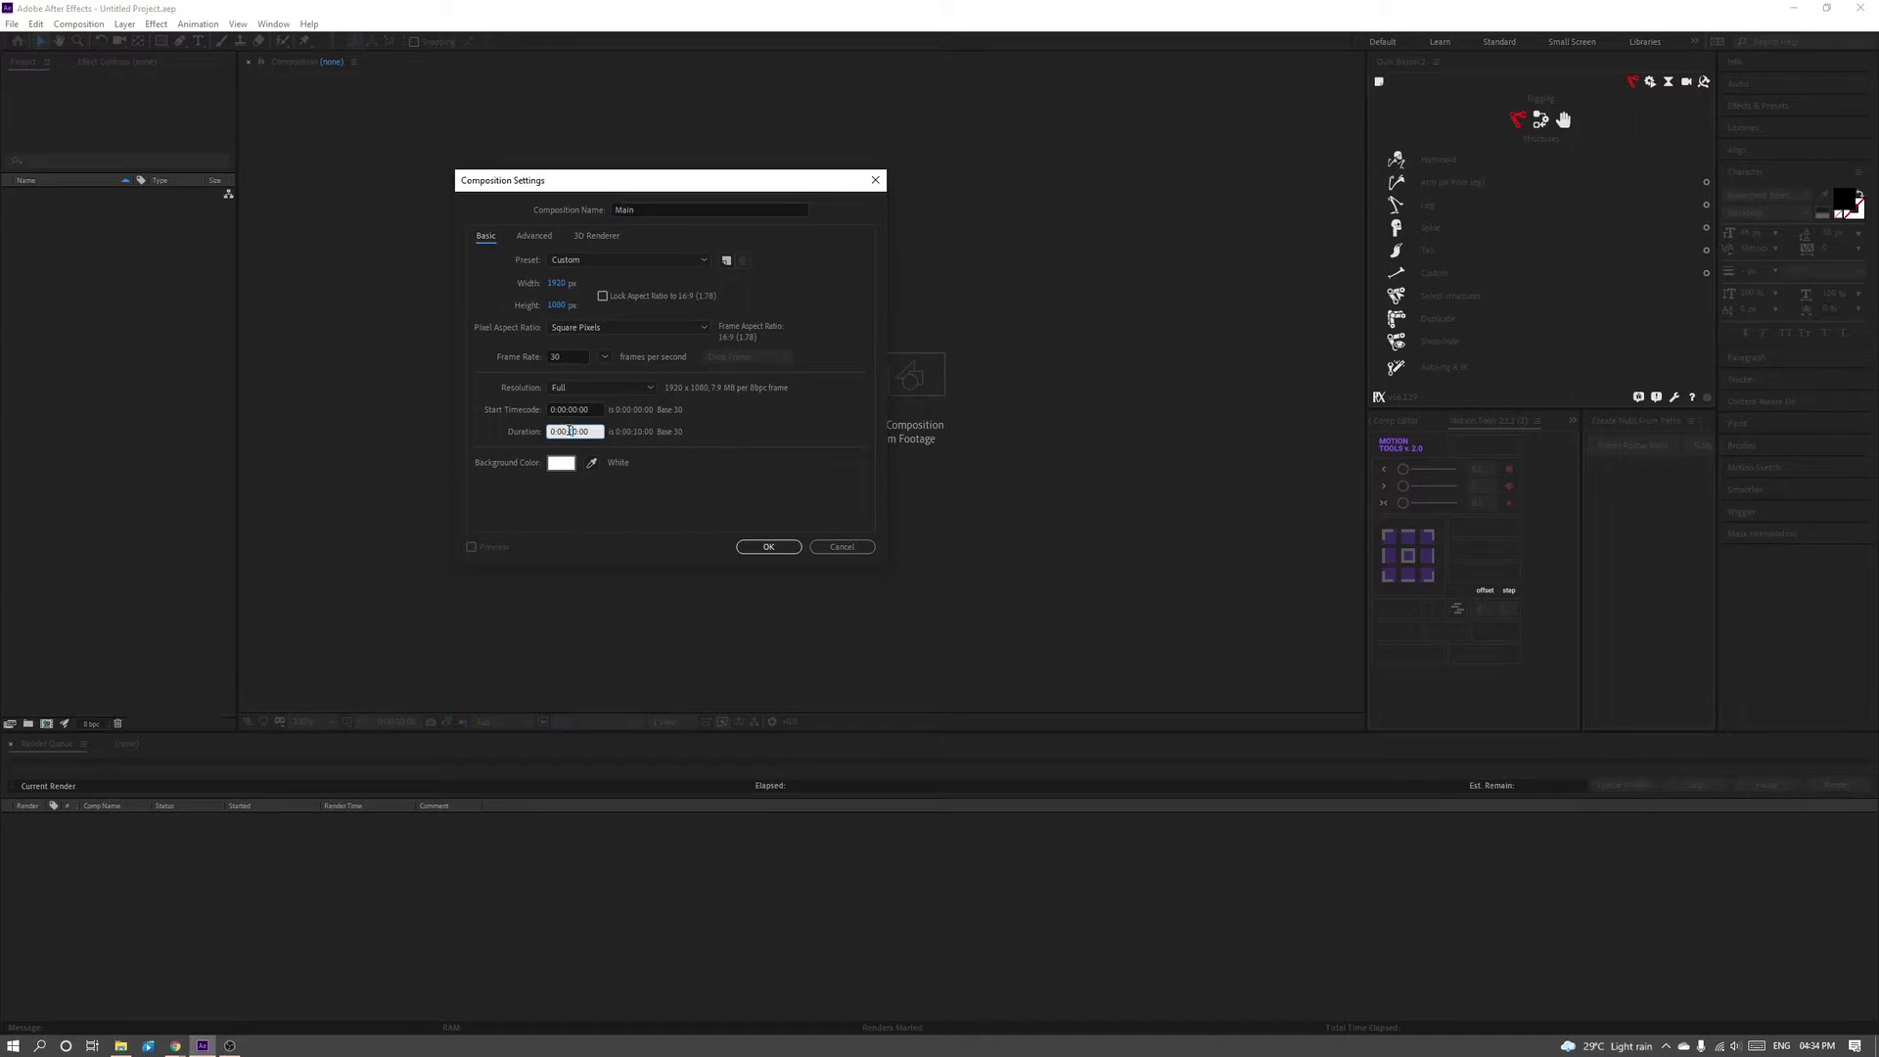
click(781, 546)
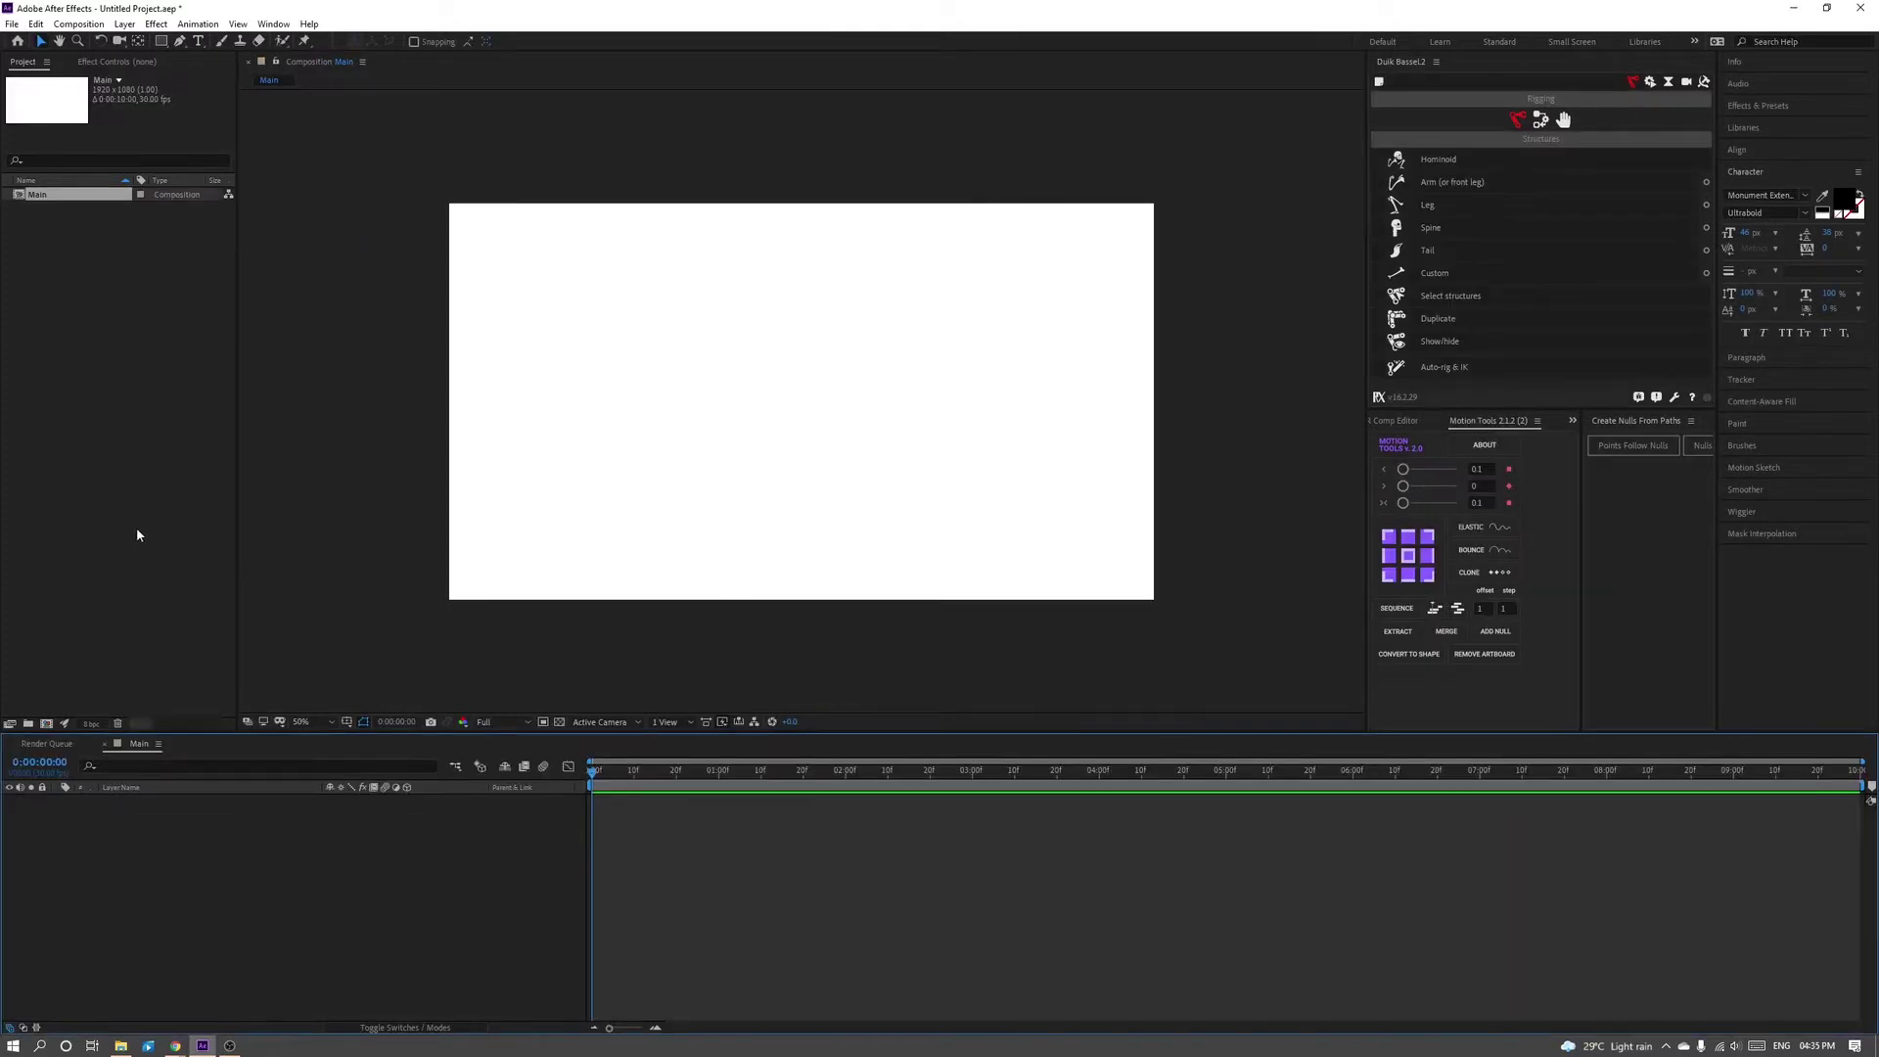
- Add a white solid layer to the Main timeline
right_click(178, 825)
mouse_move(282, 837)
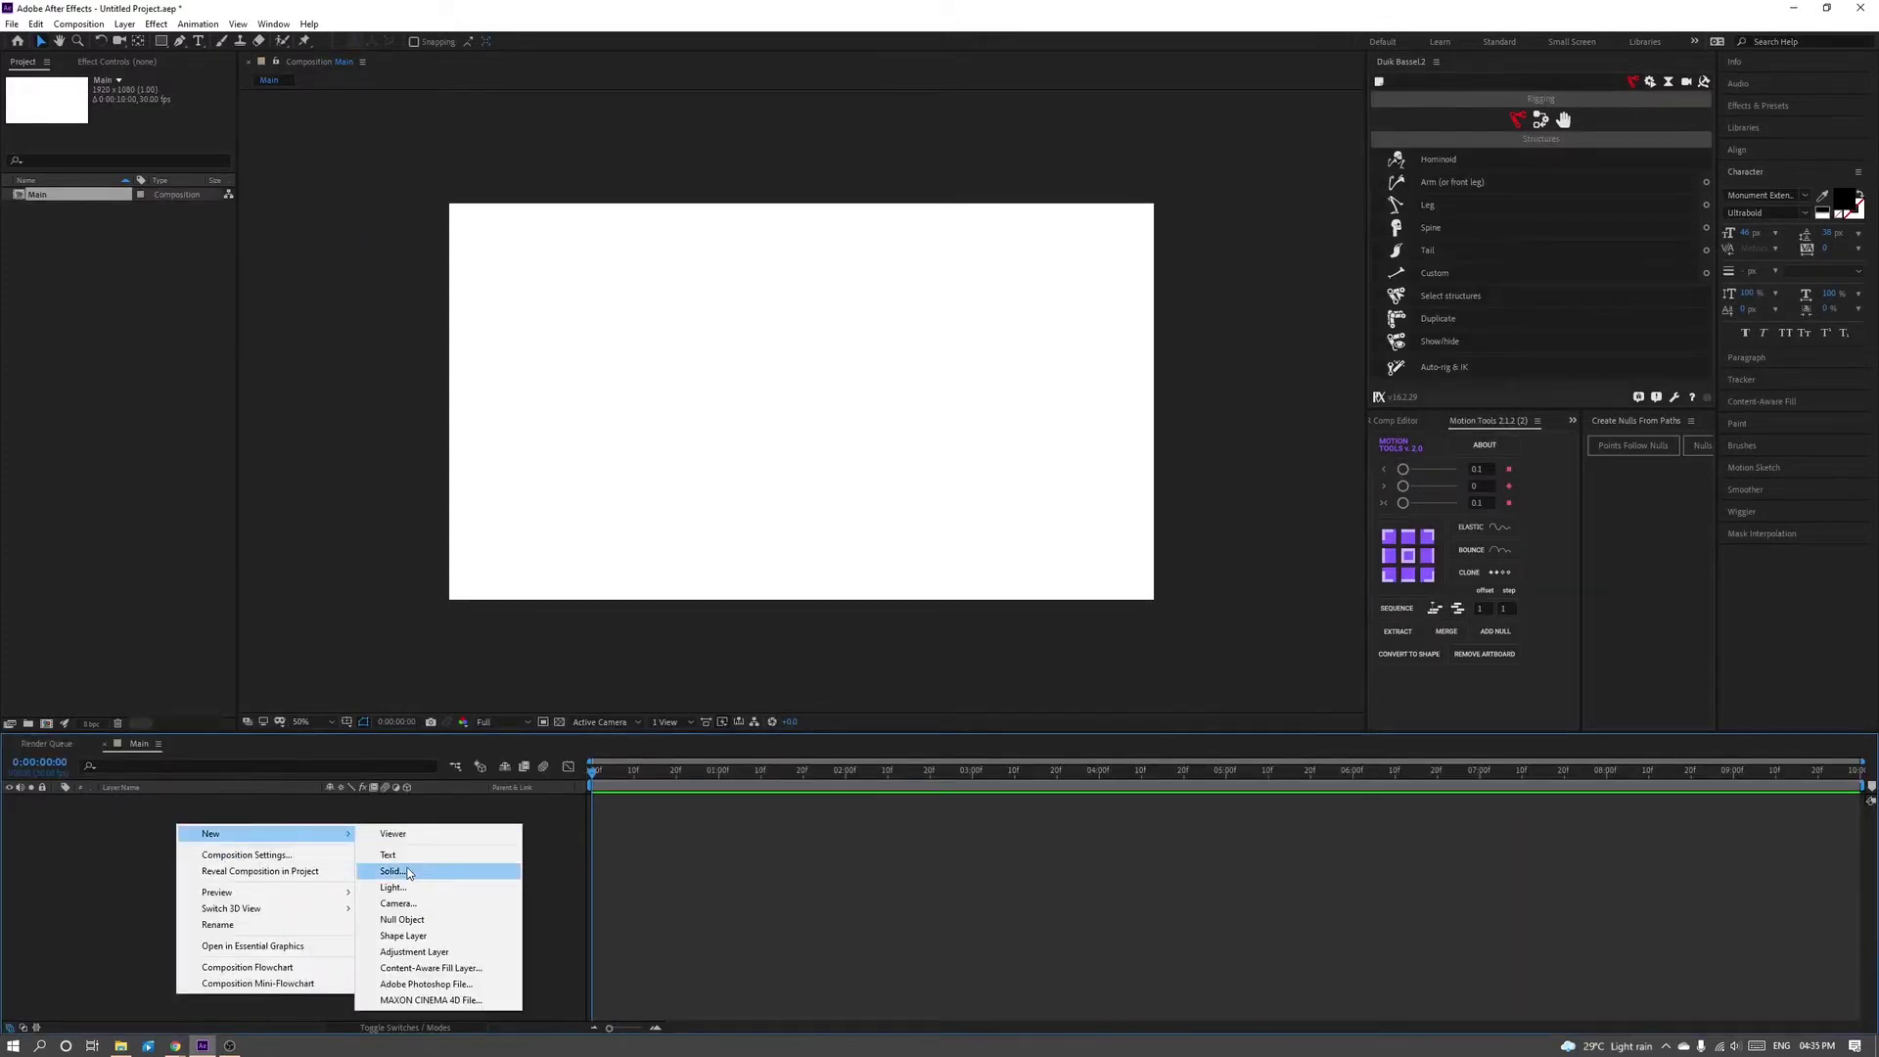
click(391, 872)
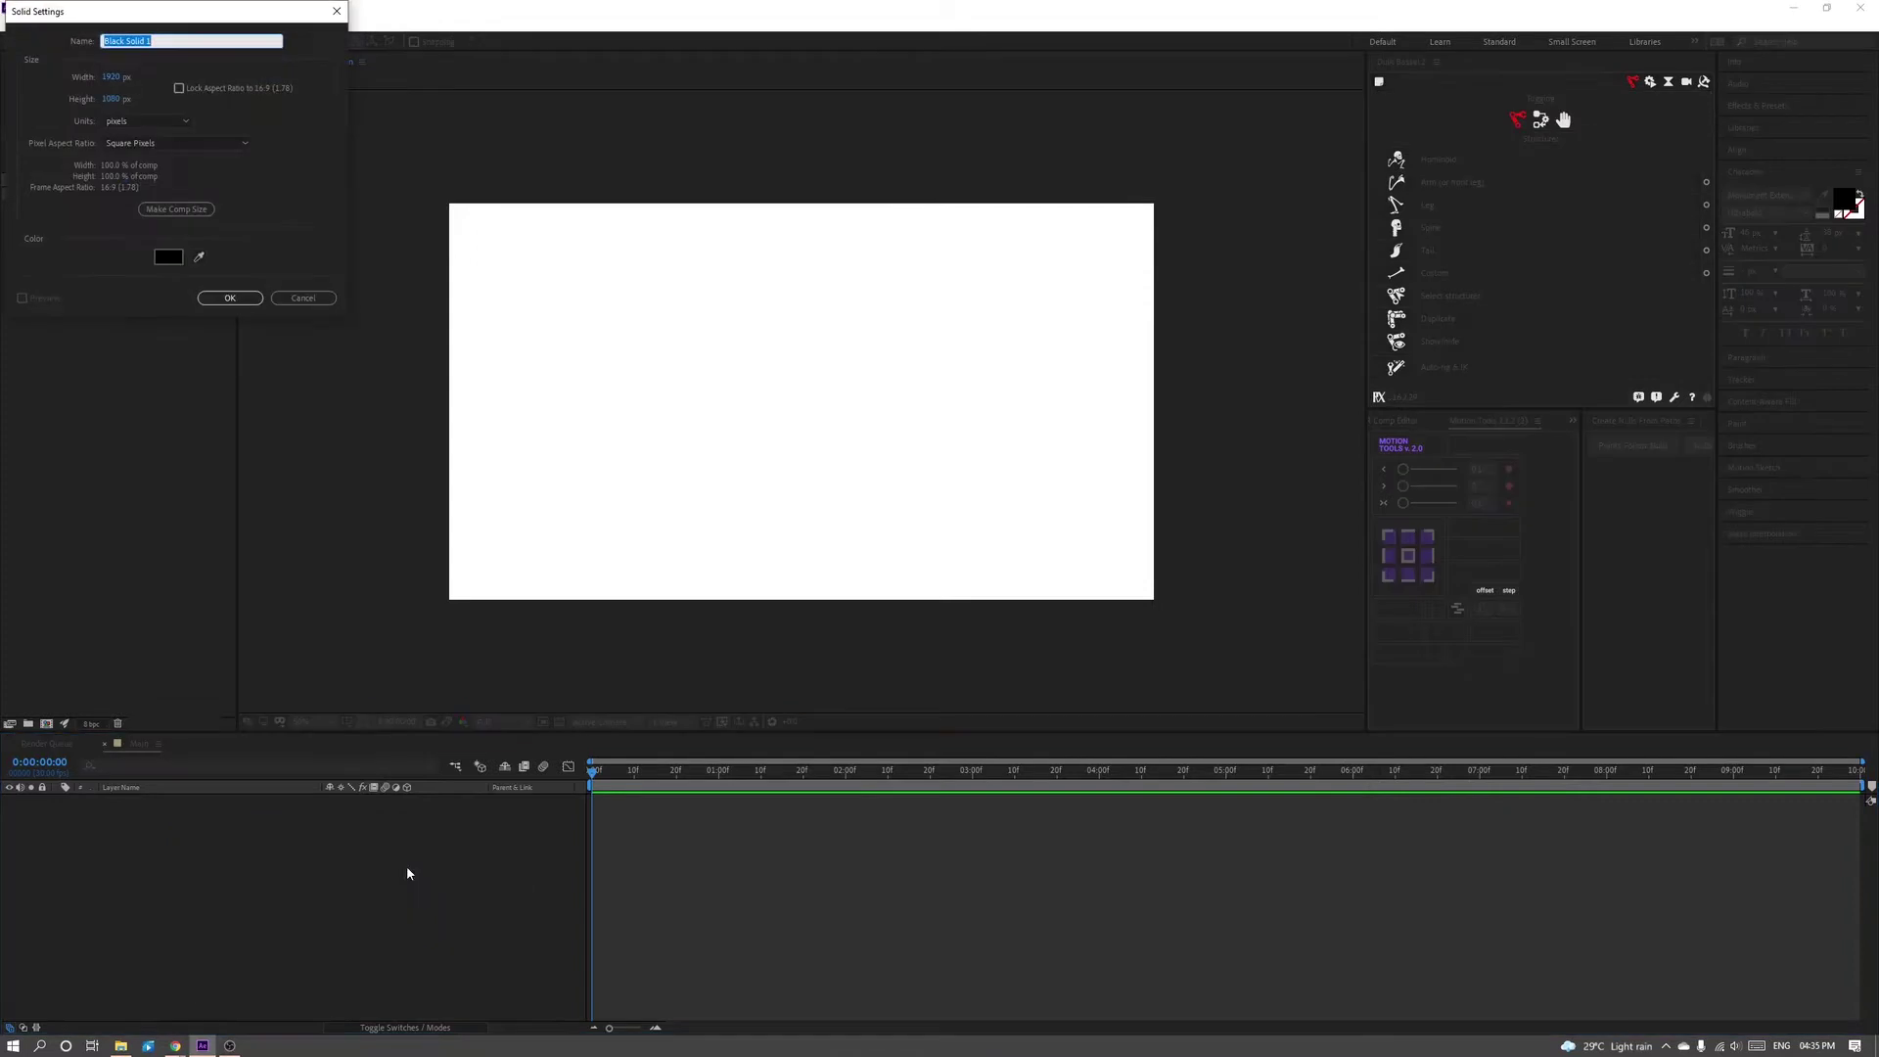
click(168, 257)
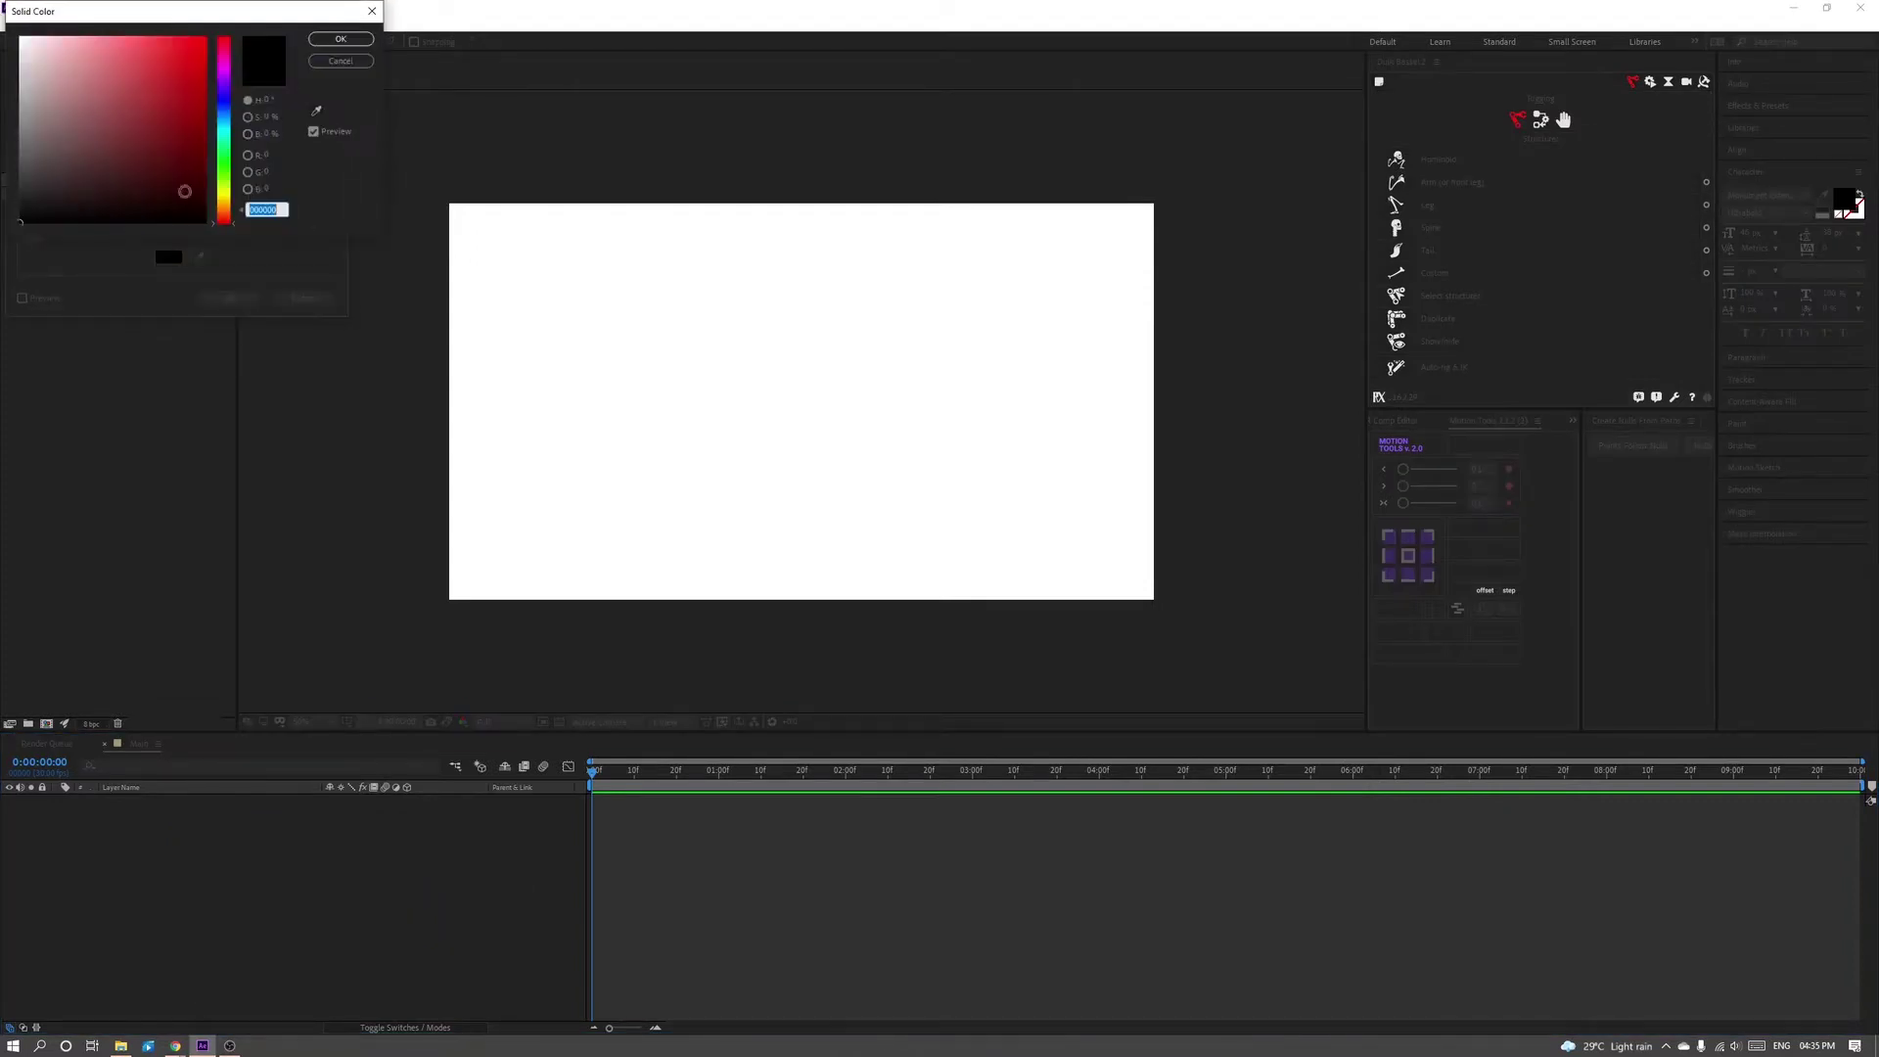
click(23, 24)
click(335, 42)
click(230, 298)
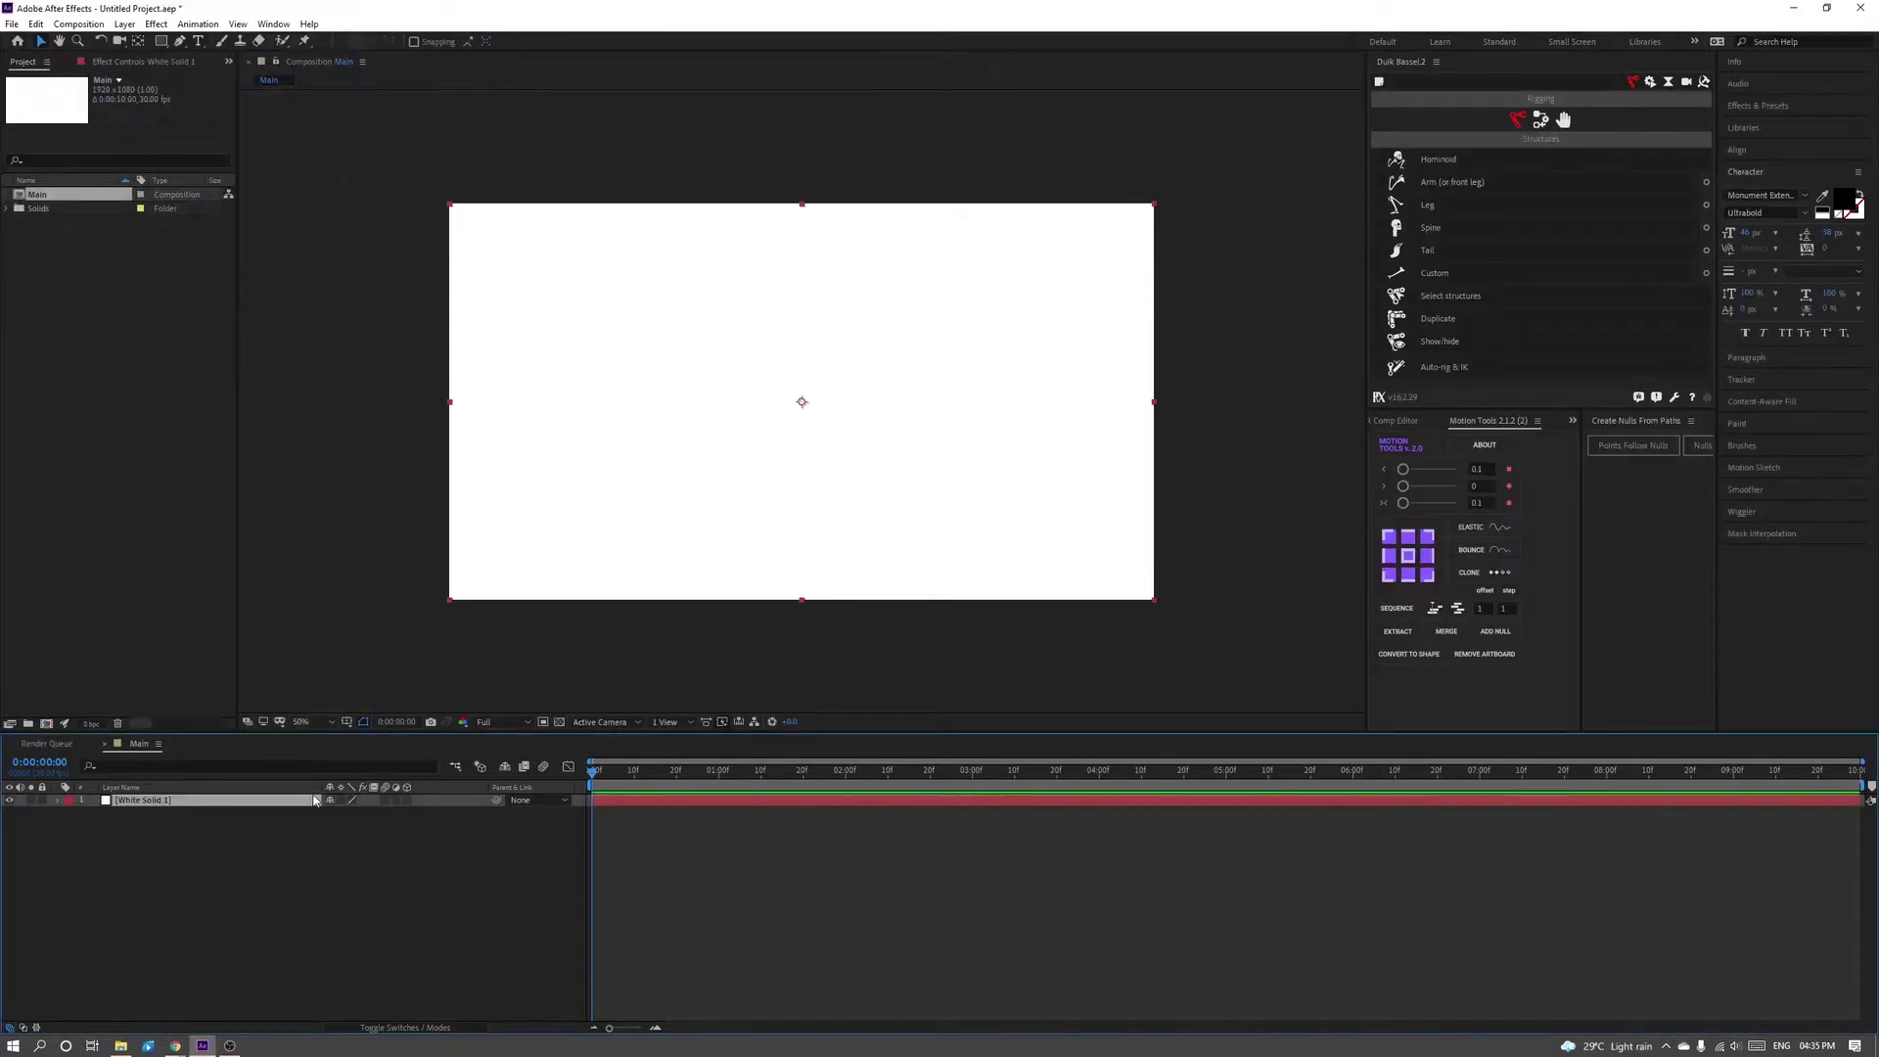
- Add a second solid layer named 'BG'
click(1739, 105)
right_click(259, 857)
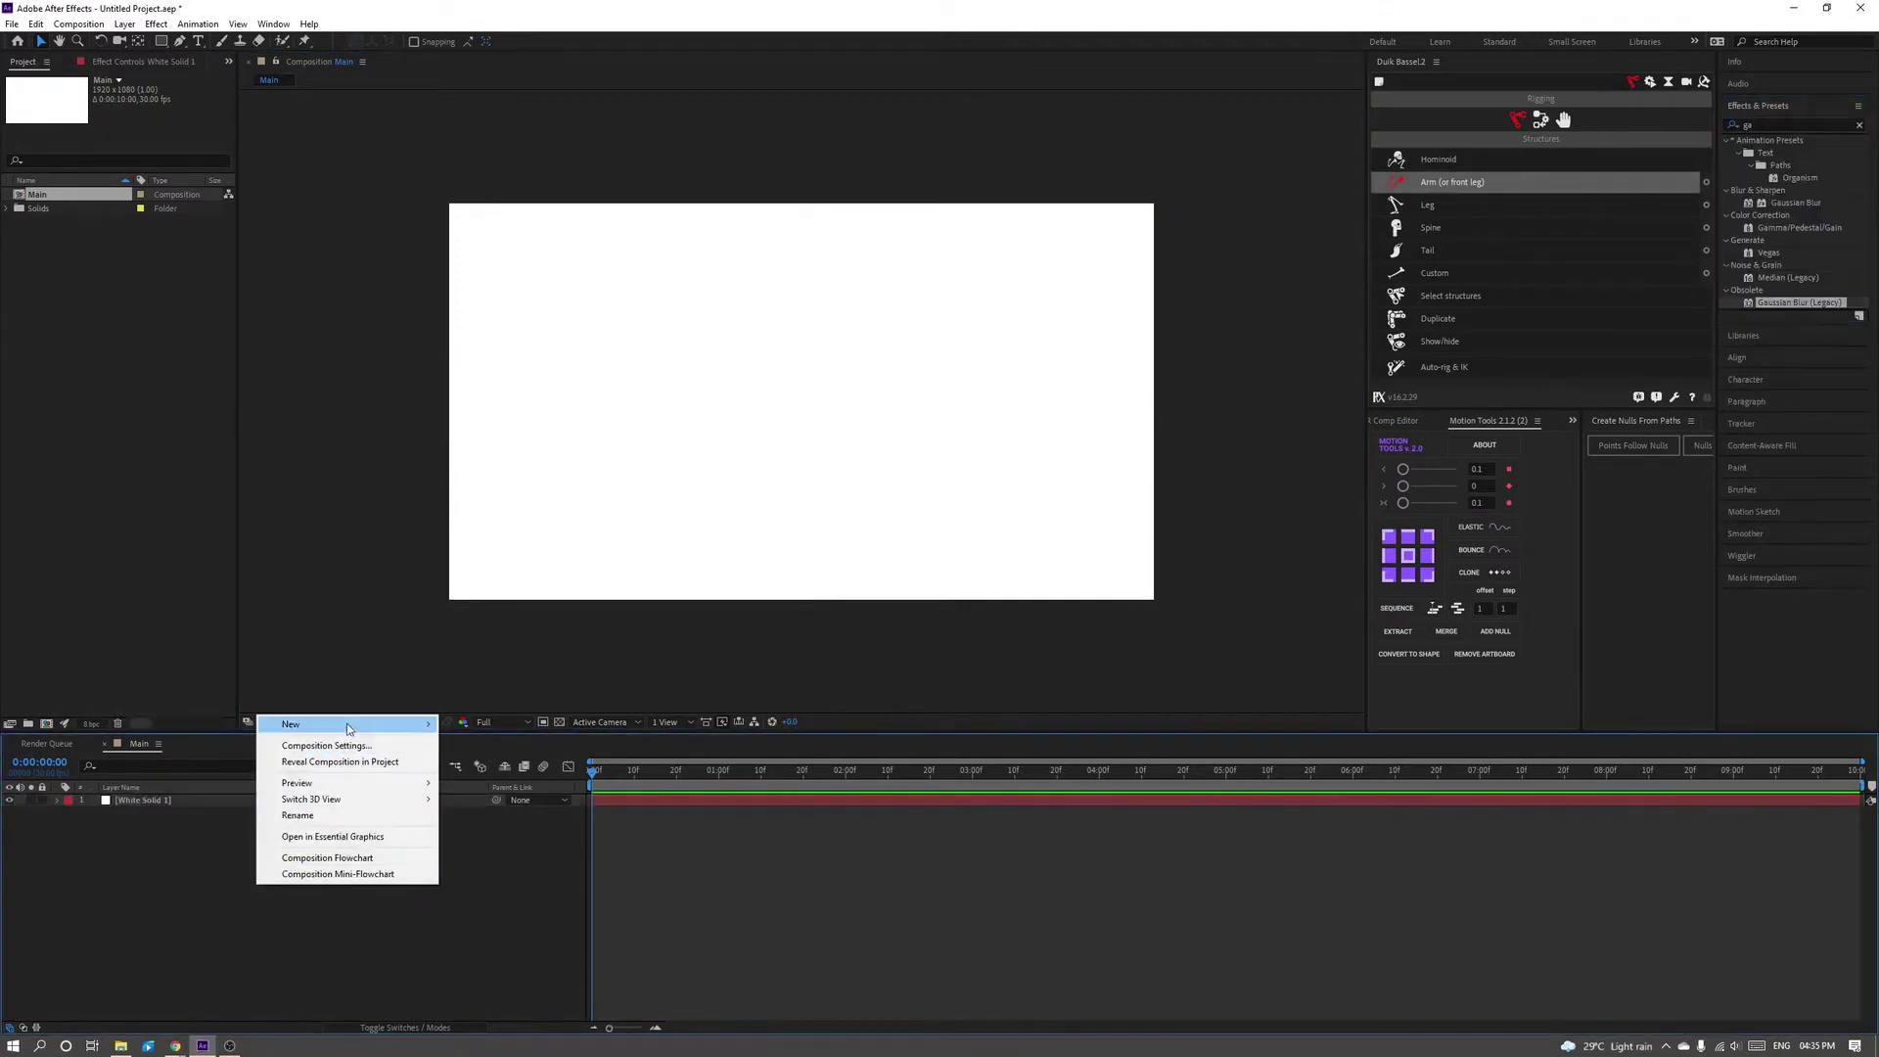
mouse_move(392, 724)
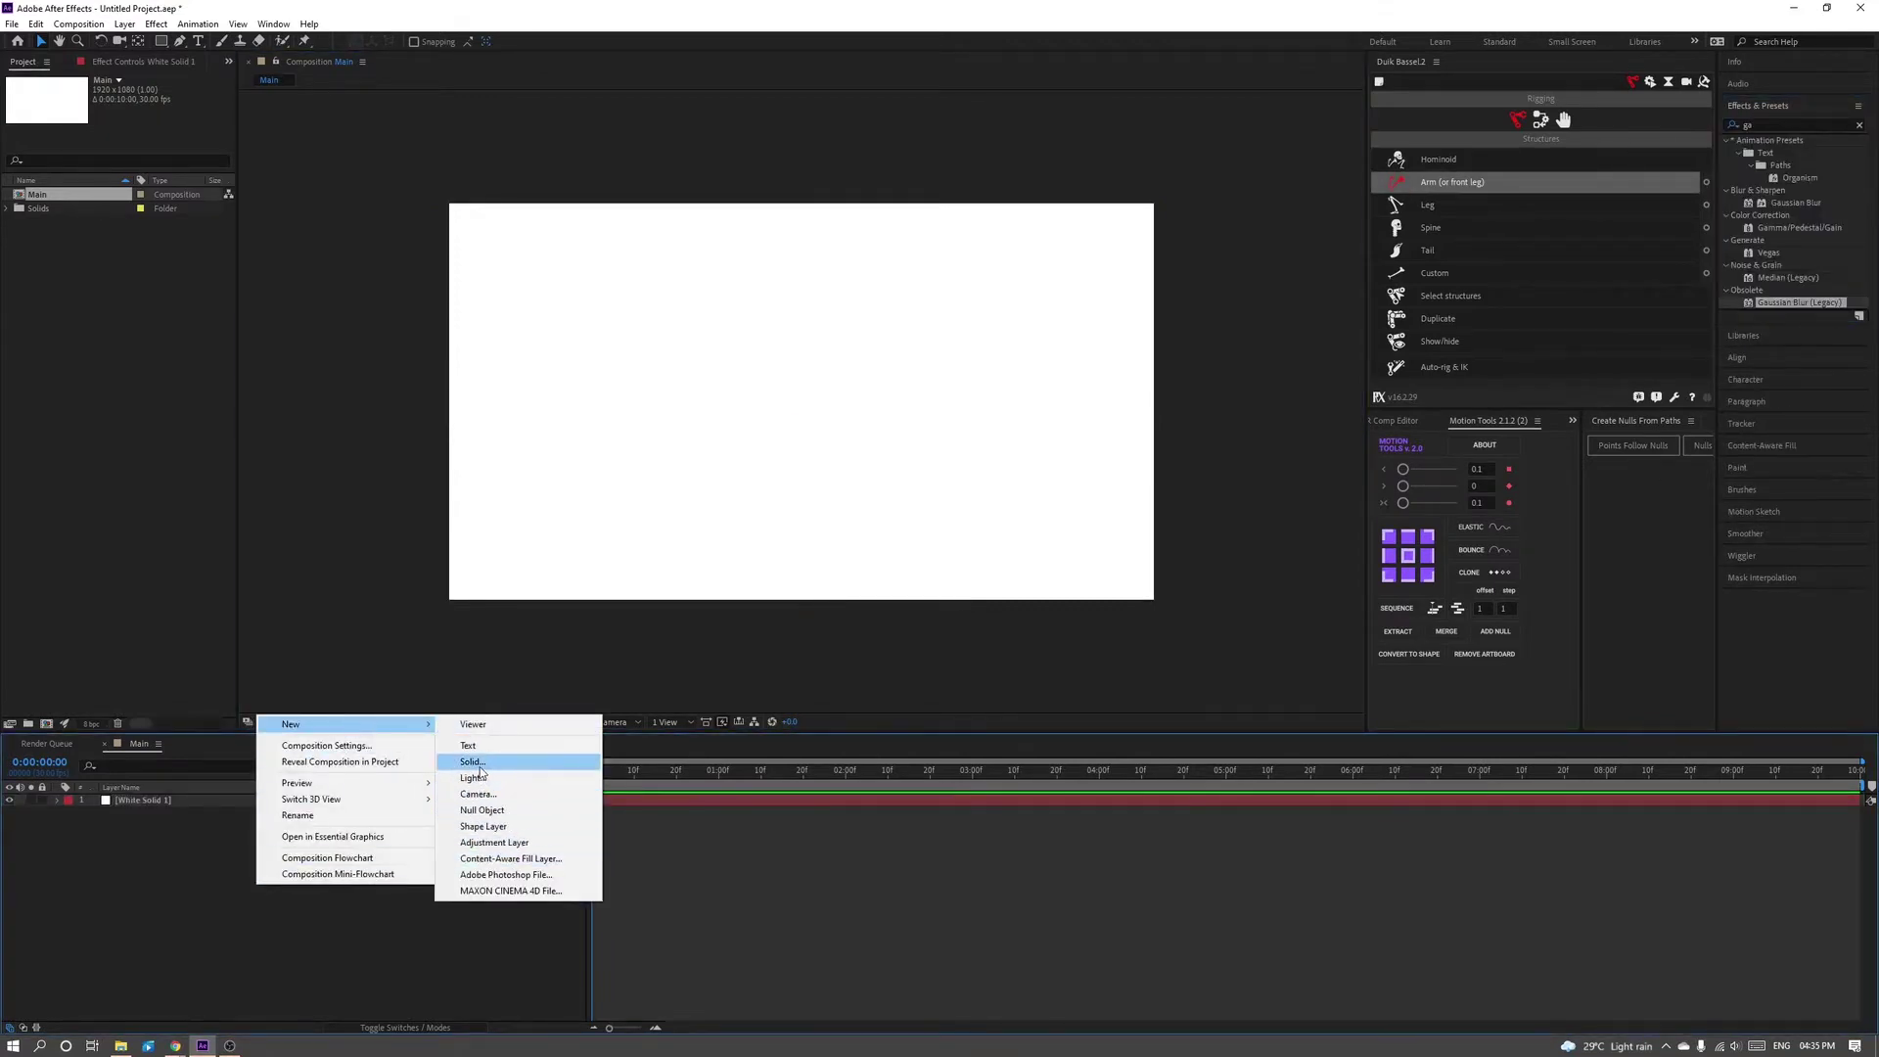
click(472, 761)
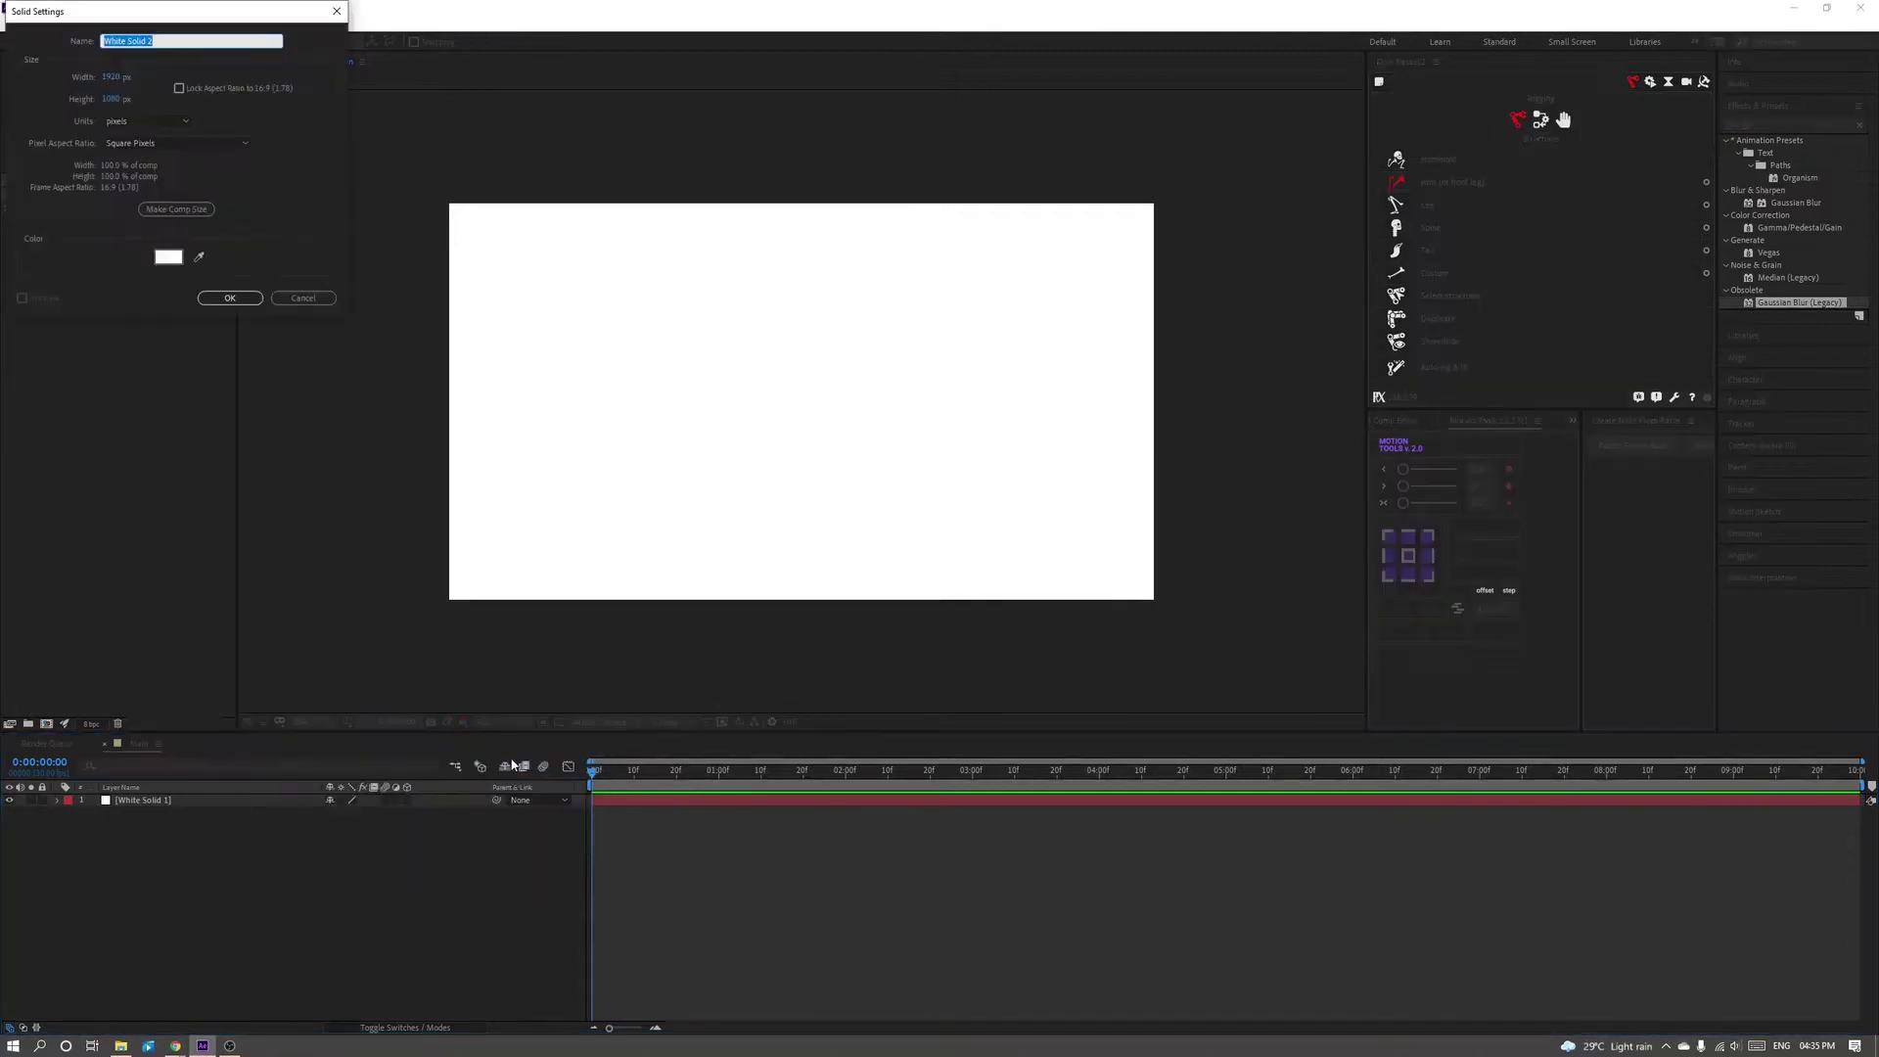
text(B)
text(G)
key(Return)
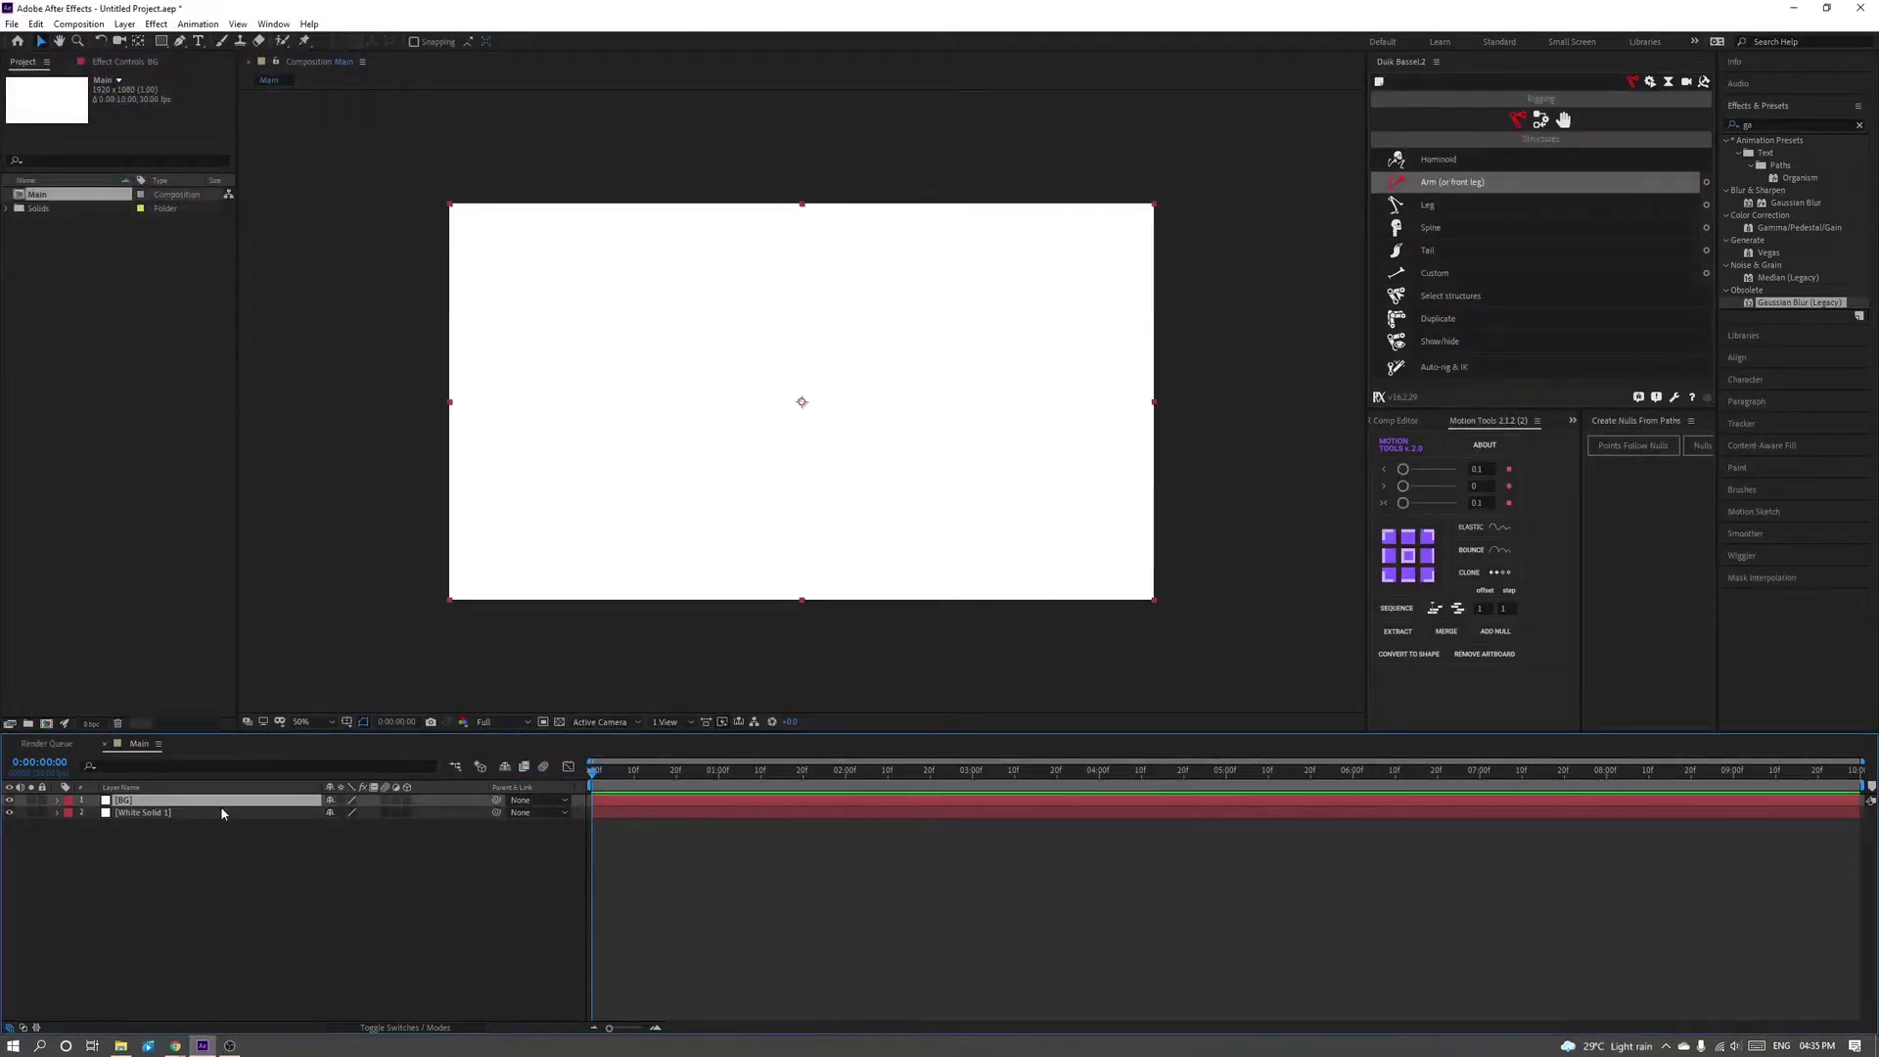
- Apply a Fill effect to White Solid 1
click(189, 801)
double_click(1787, 125)
text(fill)
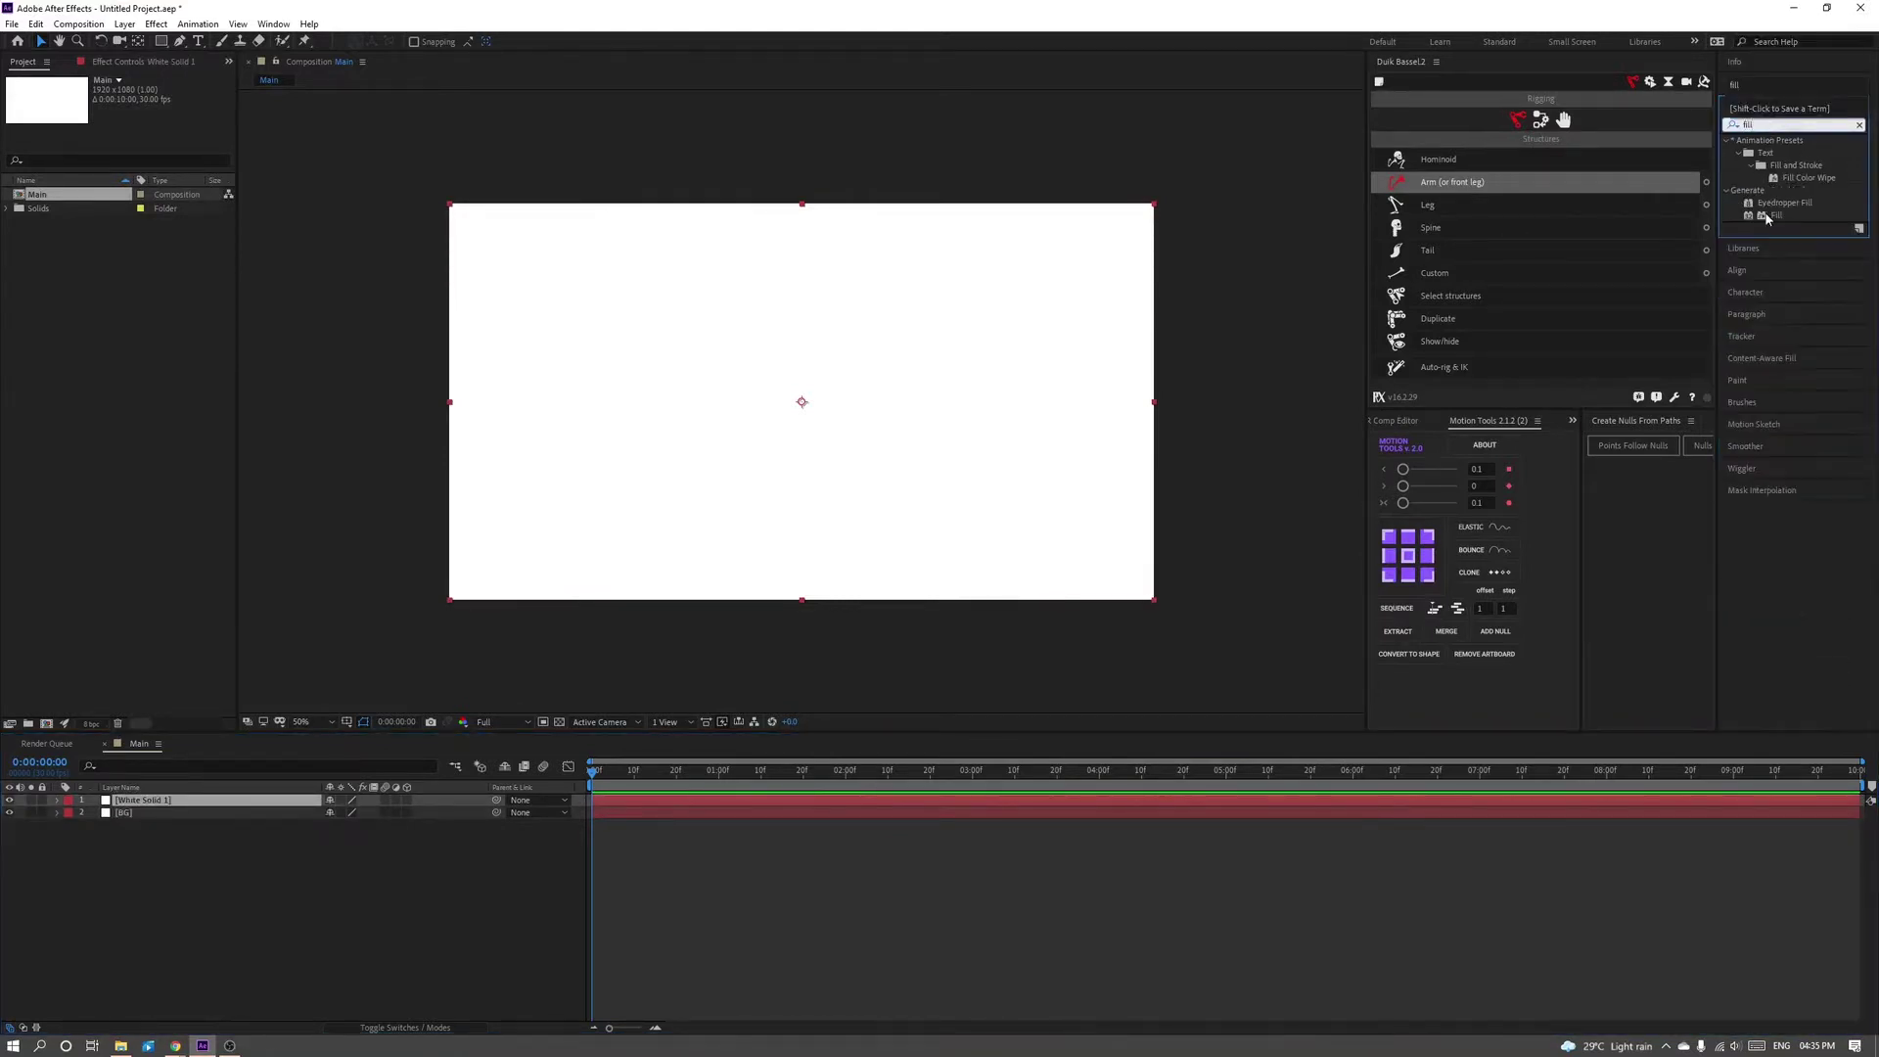
drag(435, 706, 225, 804)
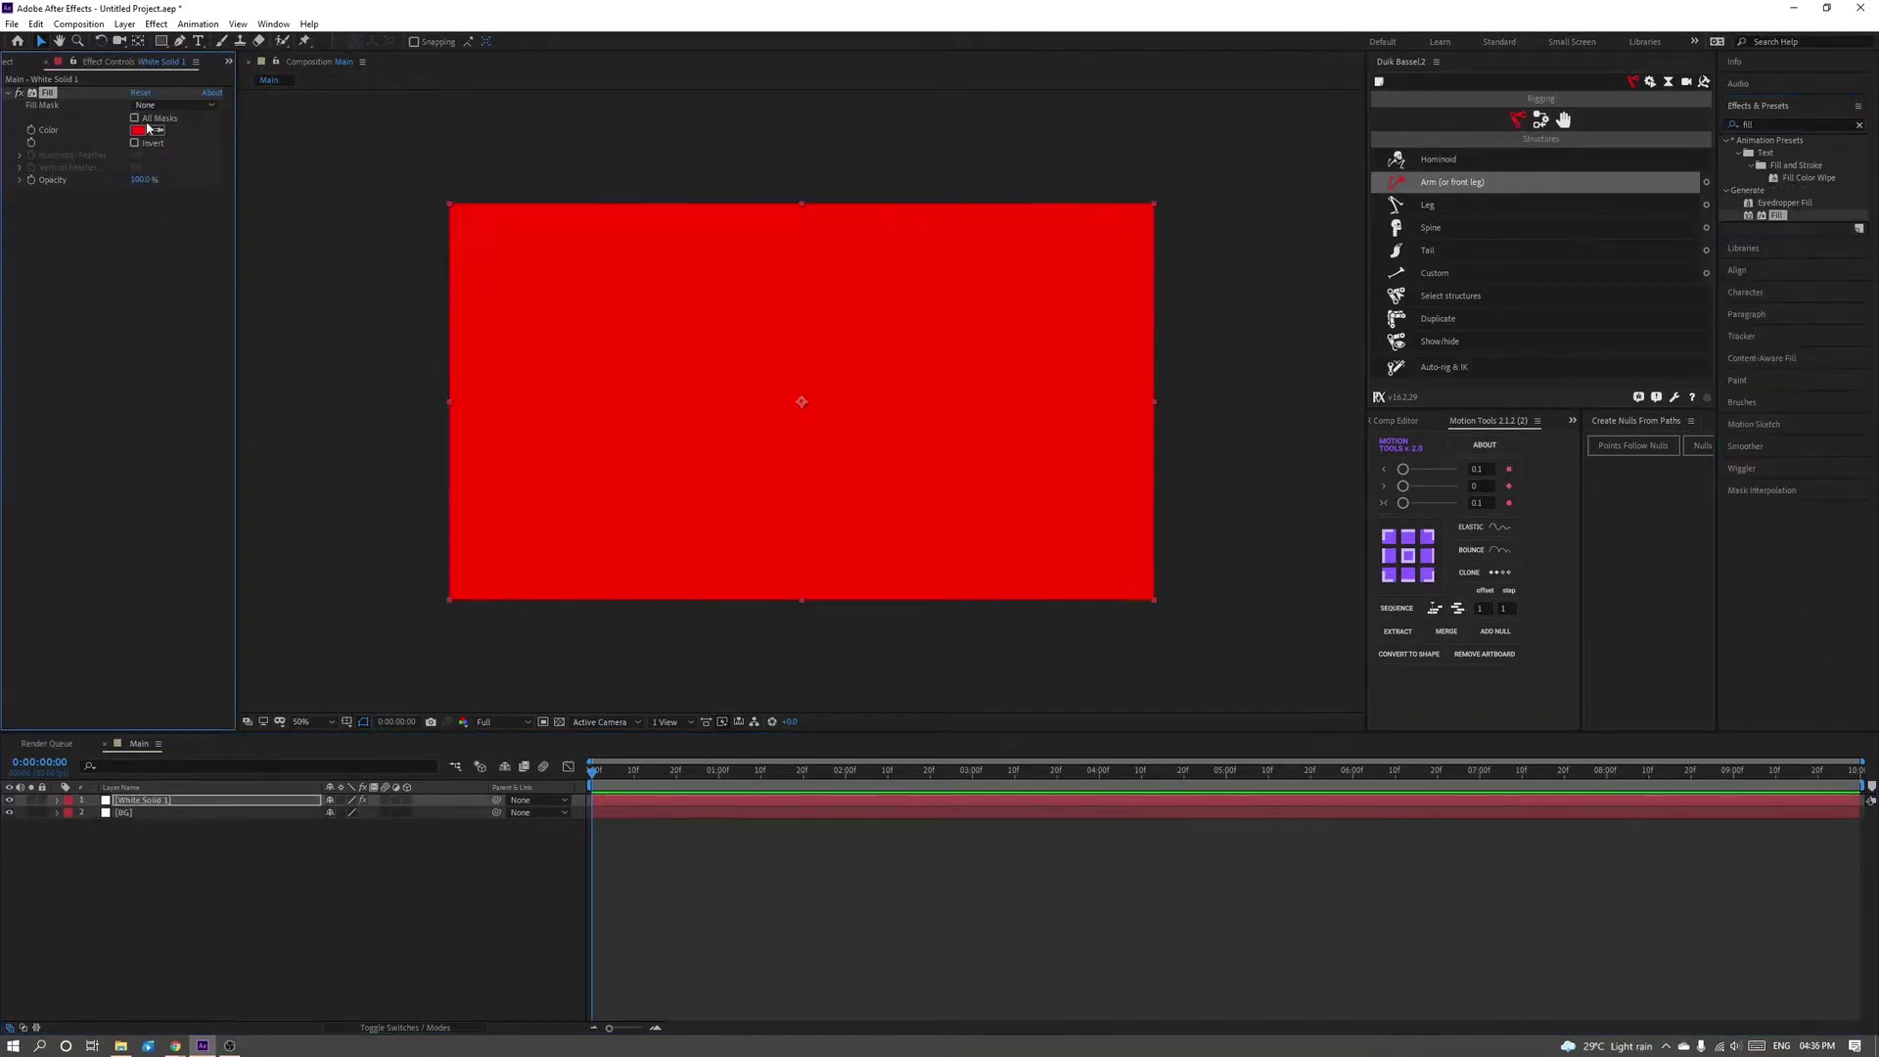
click(137, 129)
click(17, 26)
click(342, 40)
- Apply Linear Wipe to the solid with Transition Completion at 50%
double_click(1753, 124)
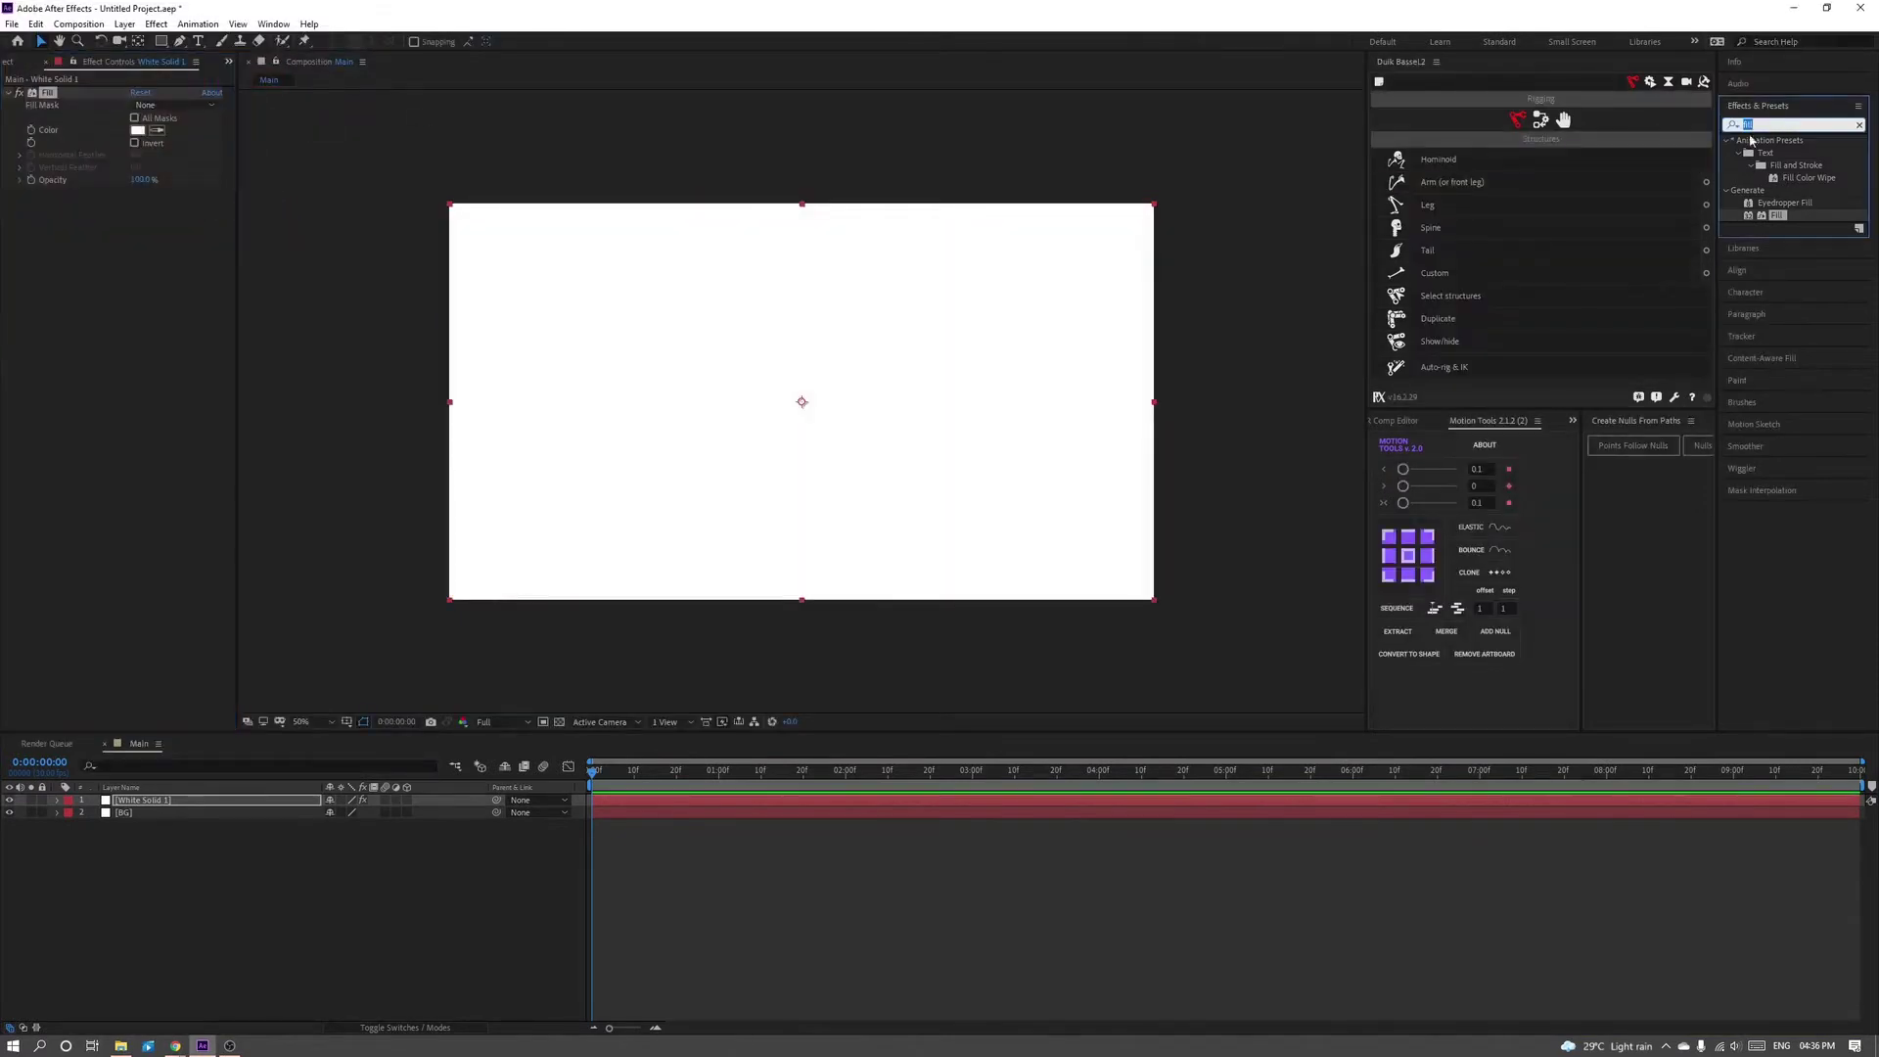
text(linea)
drag(1793, 214, 831, 328)
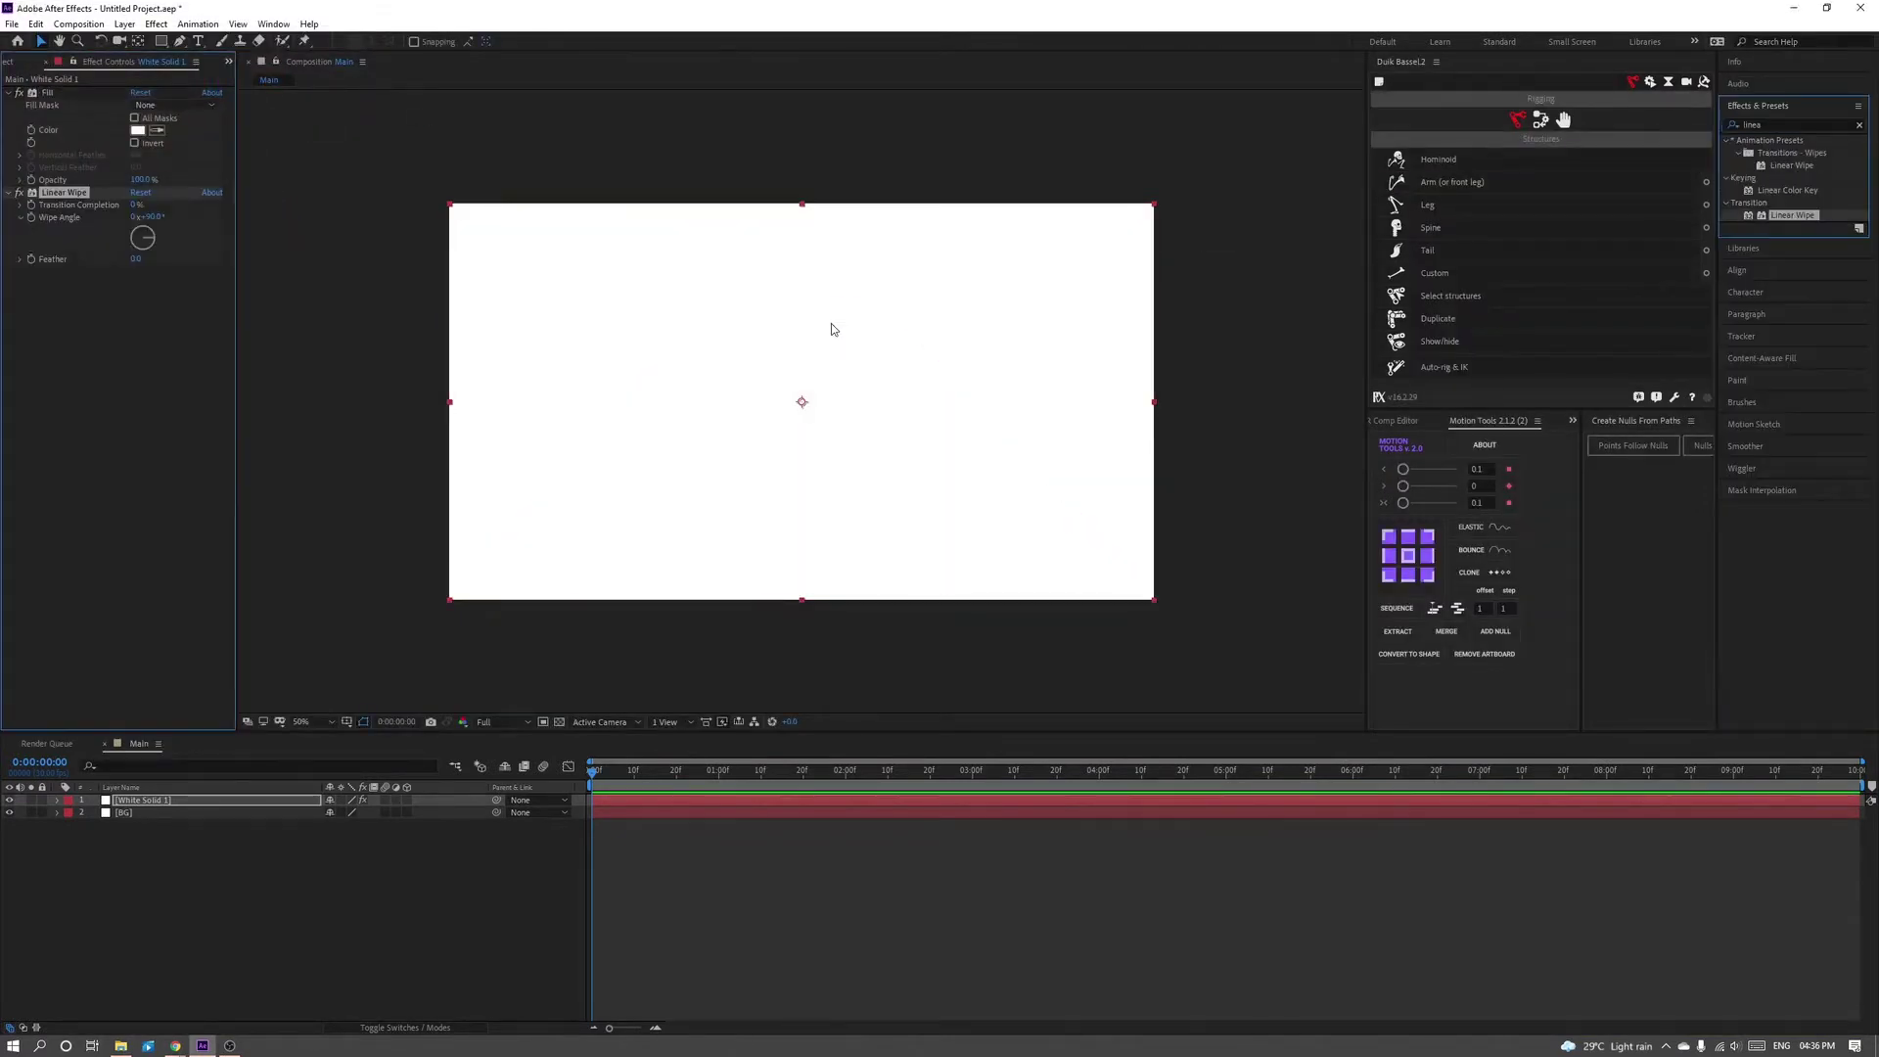
drag(147, 210, 182, 213)
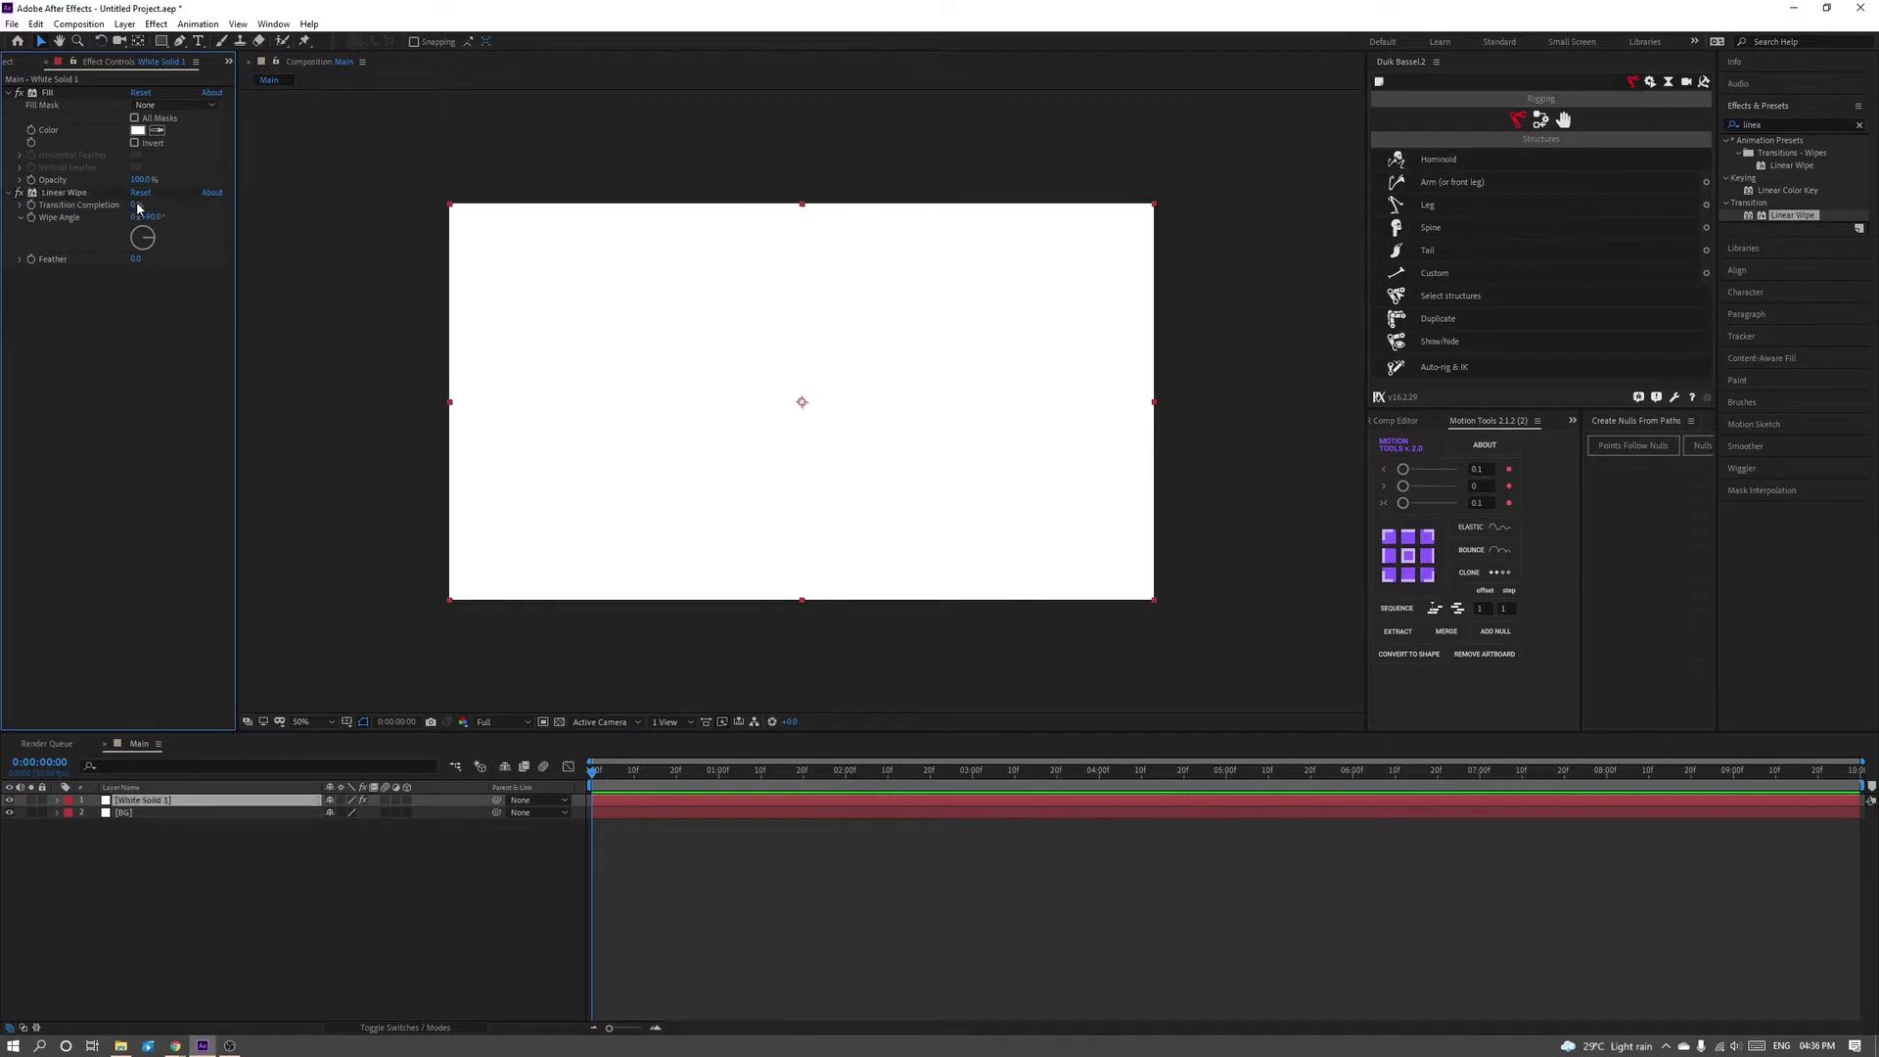
- Make the Fill colour red and set the Wipe Angle to 60°
click(137, 130)
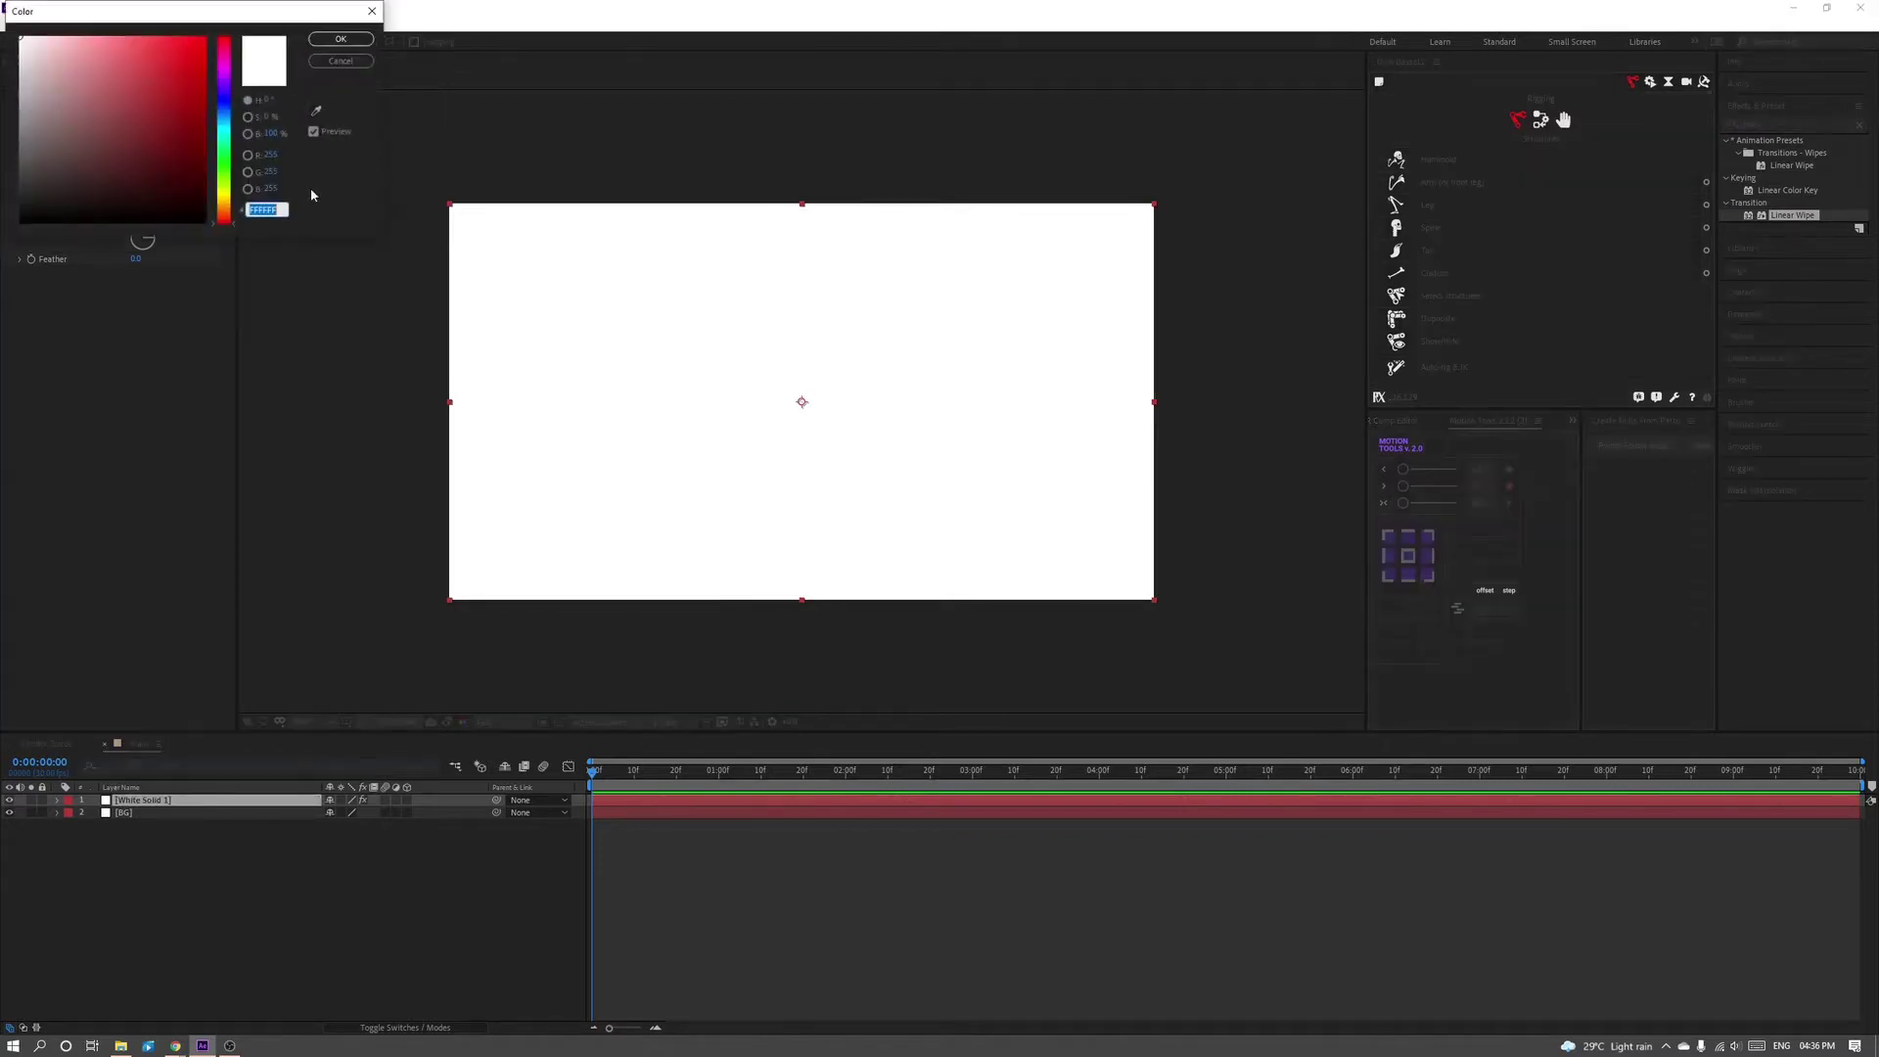
click(208, 25)
key(Return)
click(148, 217)
text(0)
key(Return)
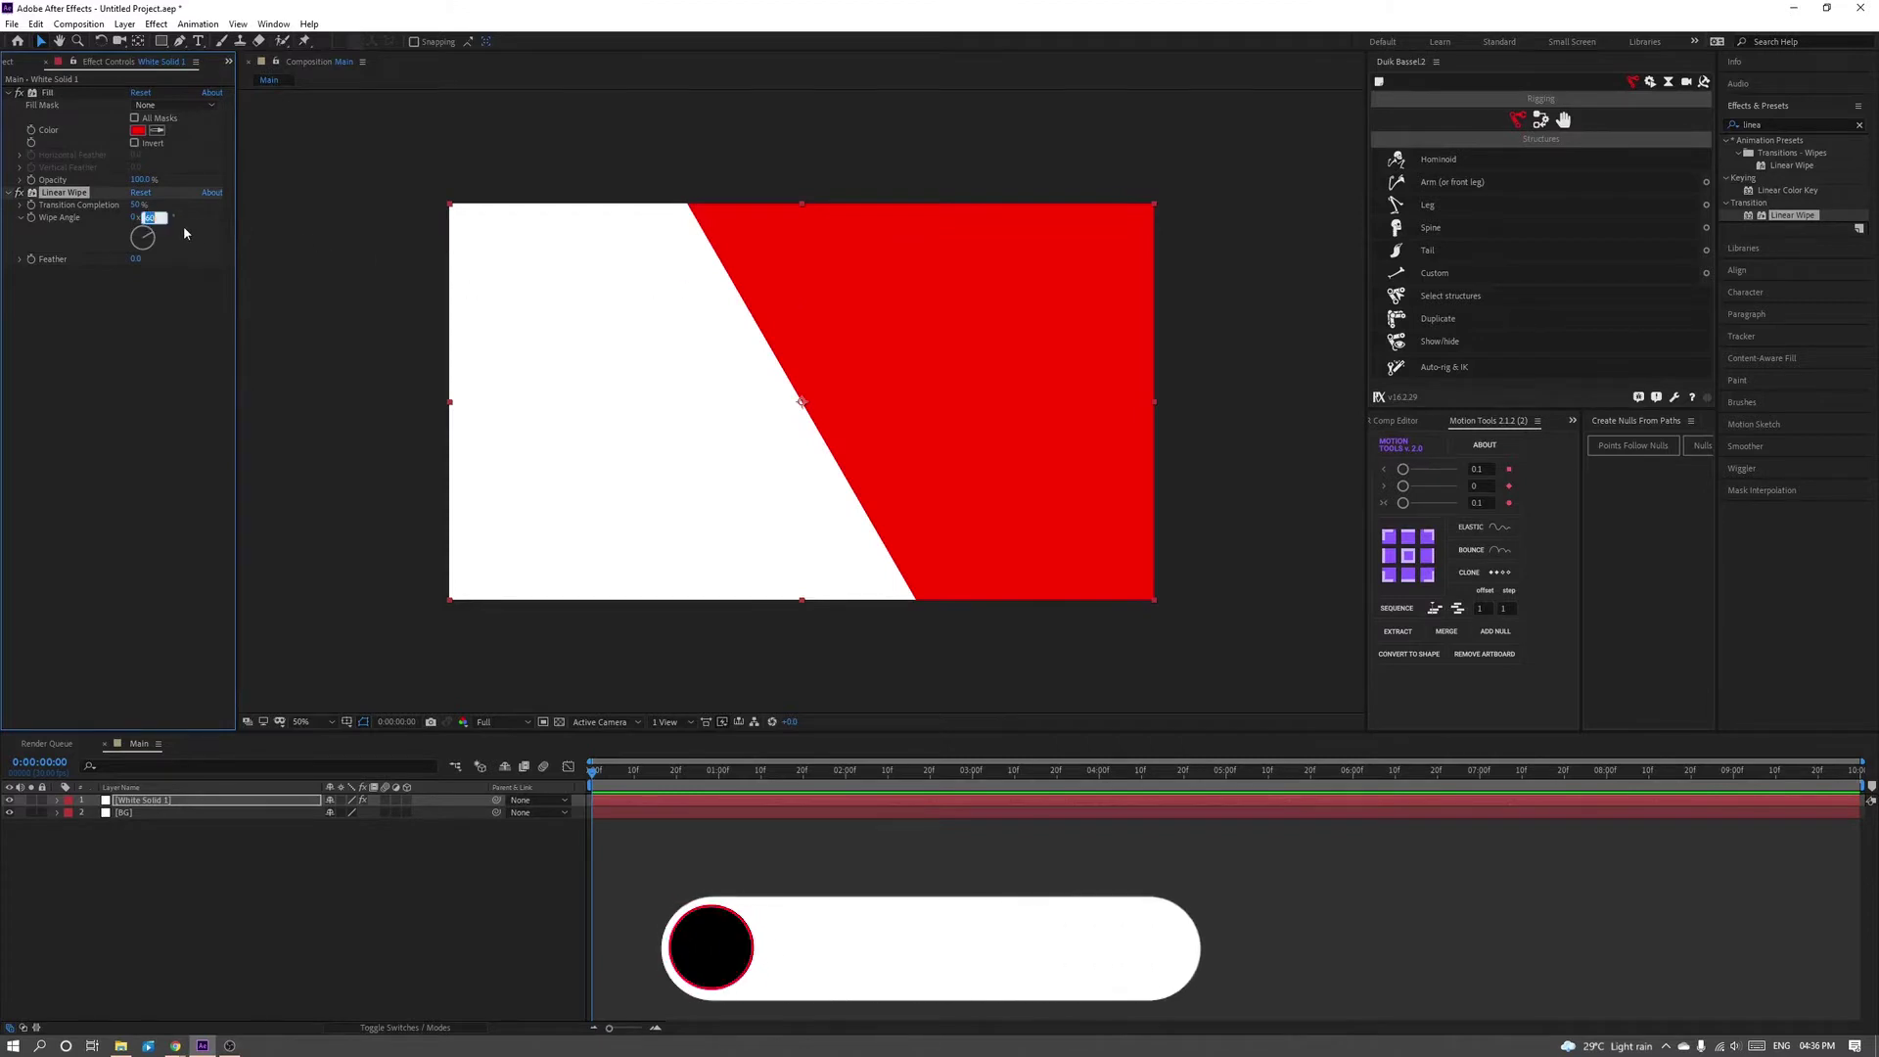
click(189, 301)
double_click(1770, 124)
- Add a Drop Shadow to White Solid 1 with 26% opacity and softness 130
text(drop)
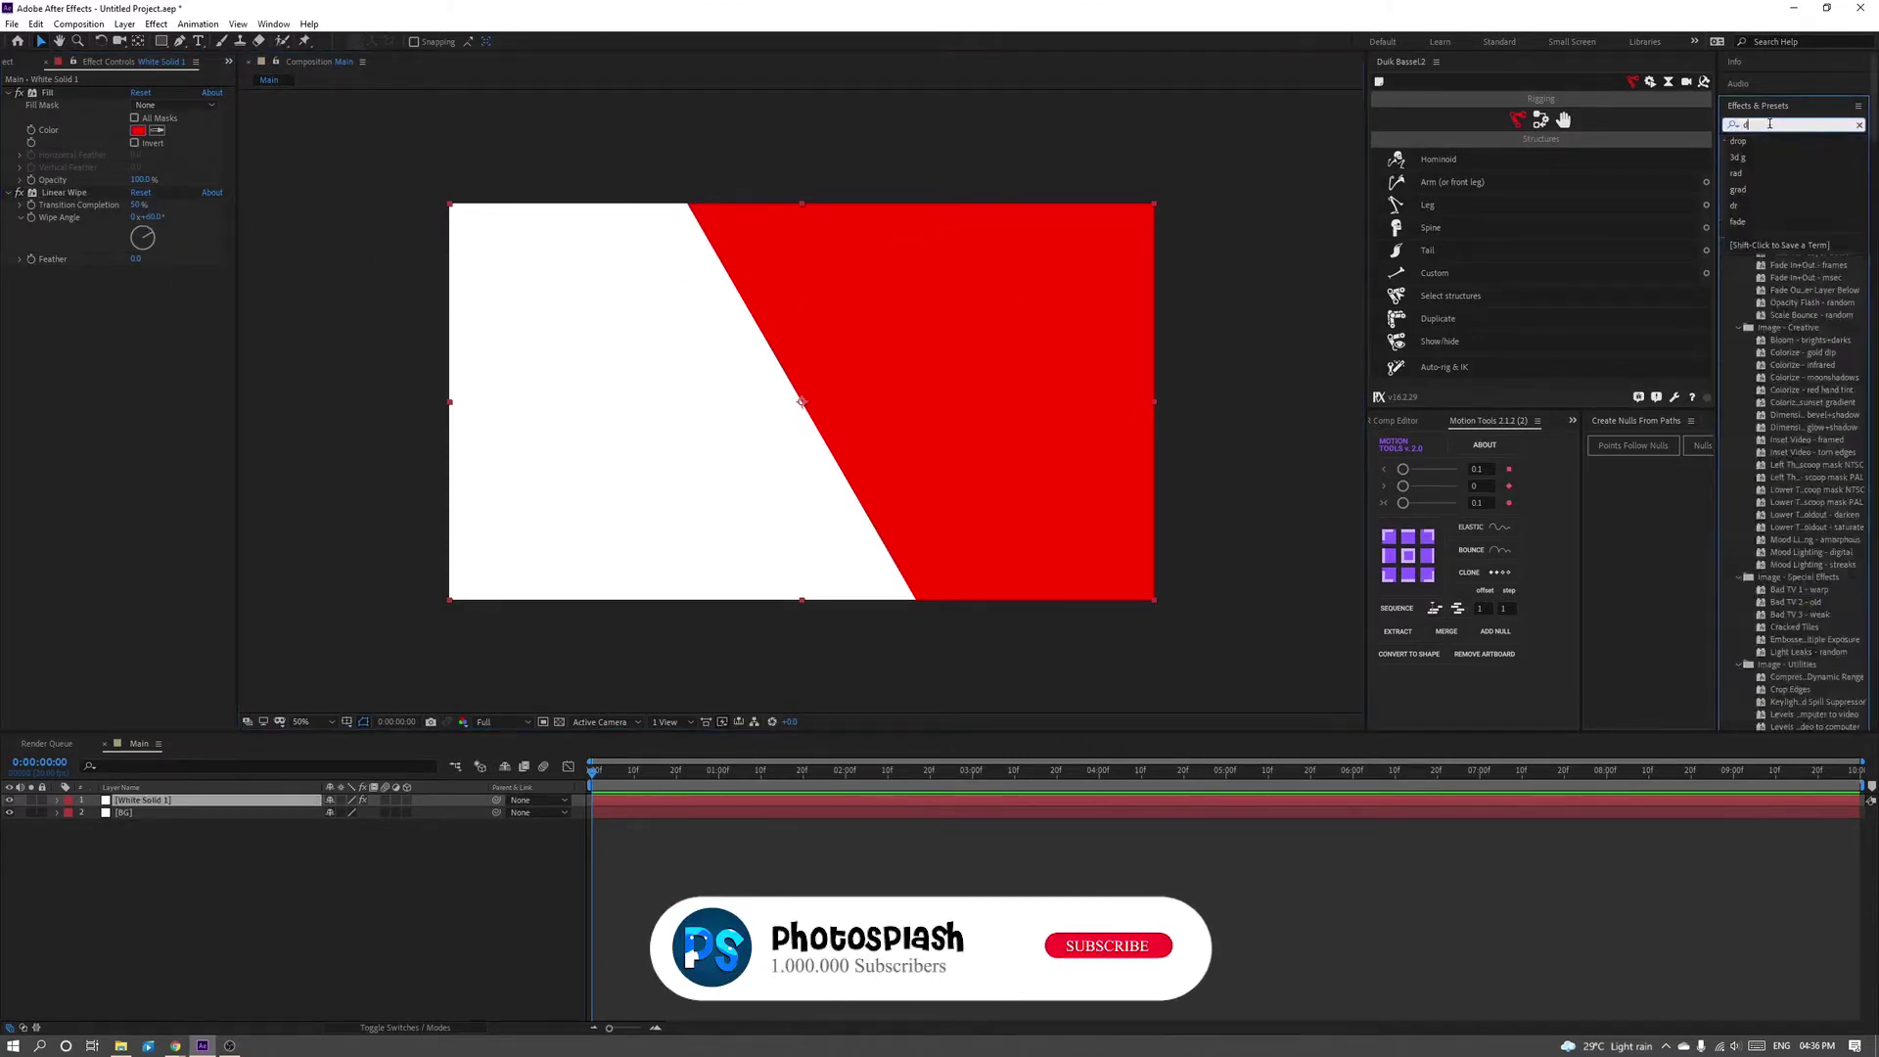
drag(1794, 278, 188, 431)
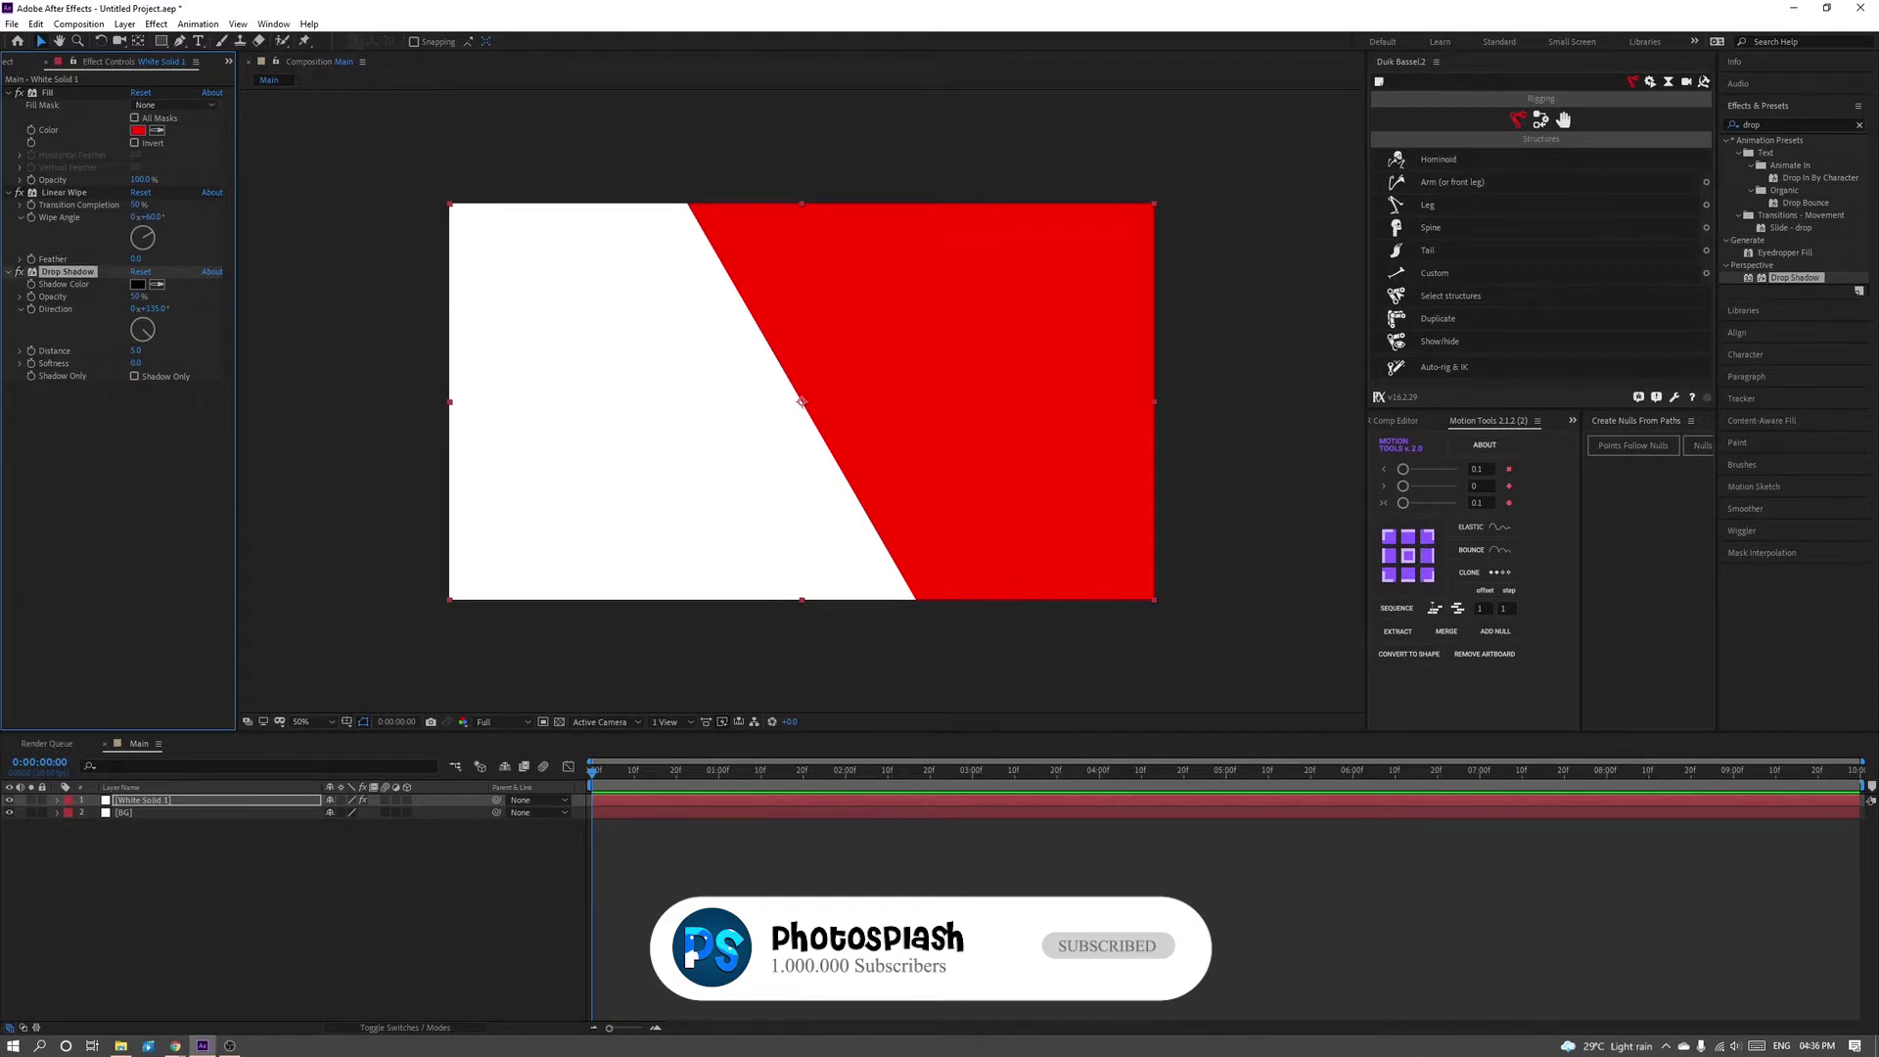
click(175, 1046)
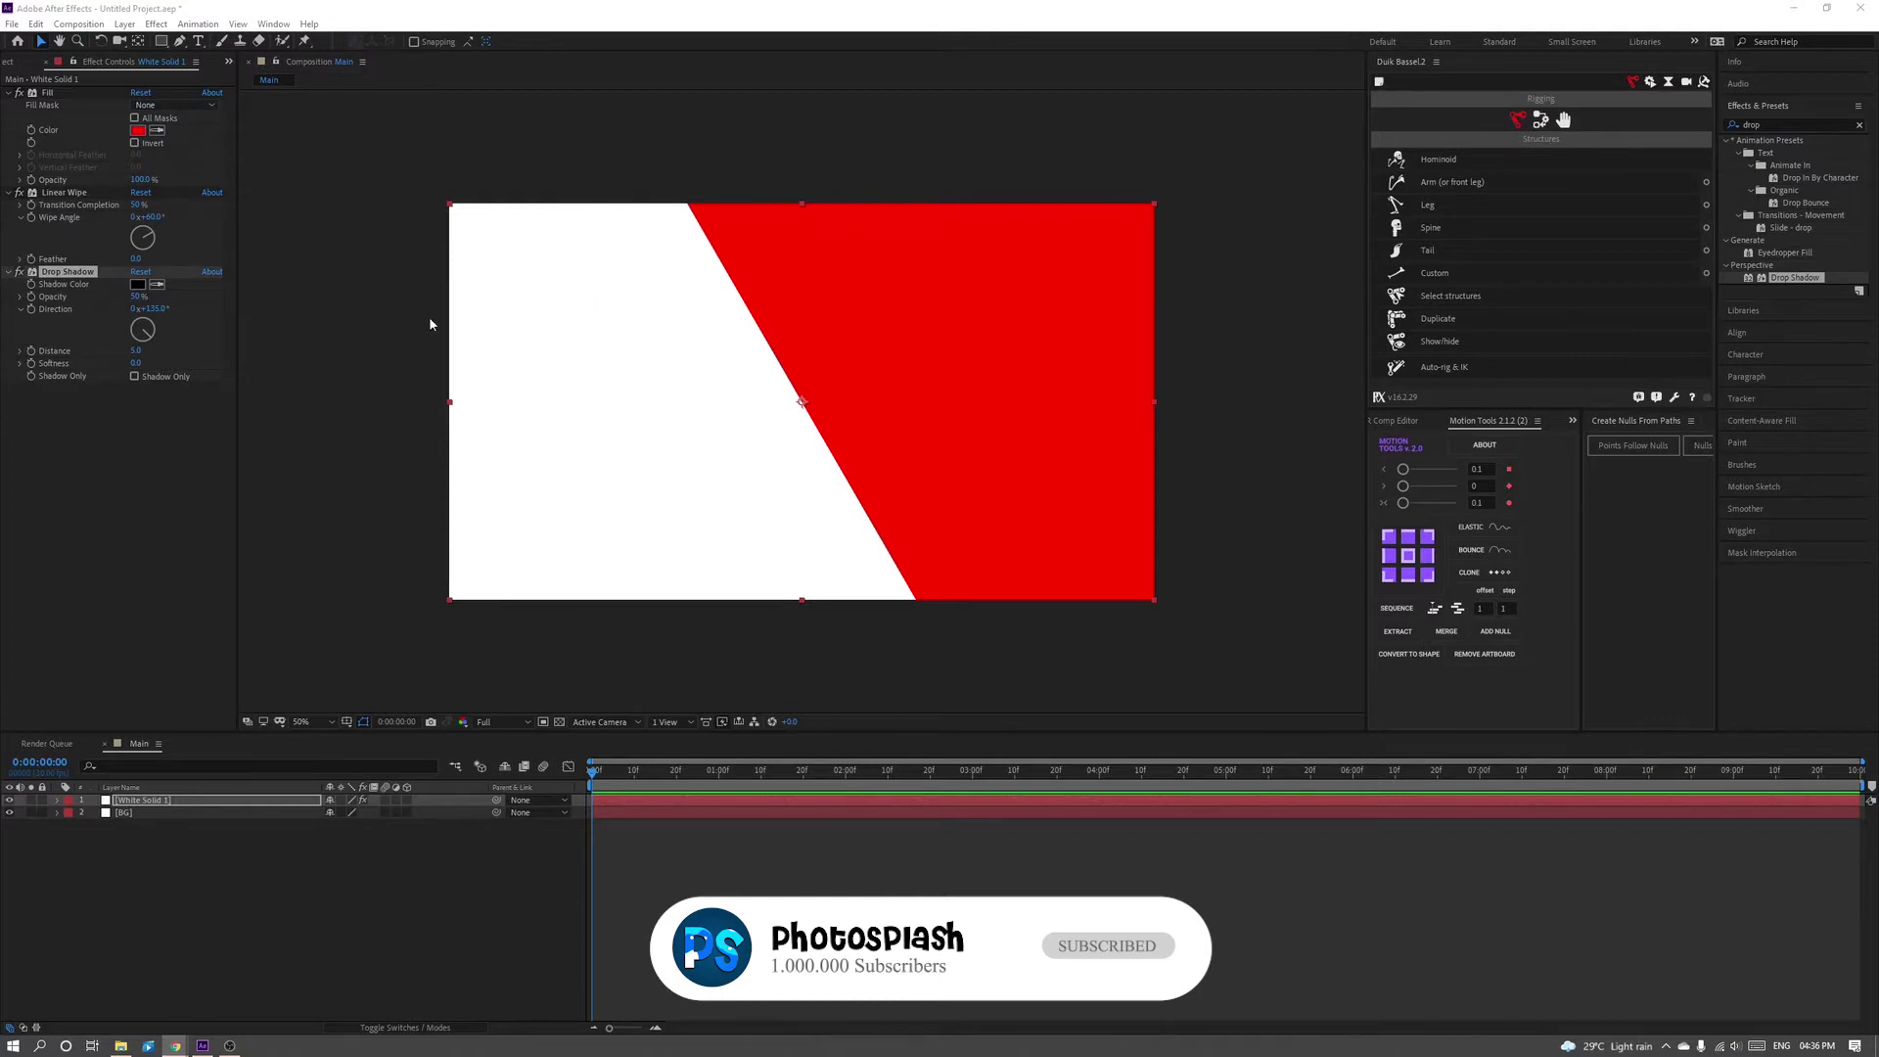
mouse_move(138, 296)
mouse_down()
mouse_move(107, 312)
mouse_move(294, 308)
mouse_move(245, 316)
mouse_up()
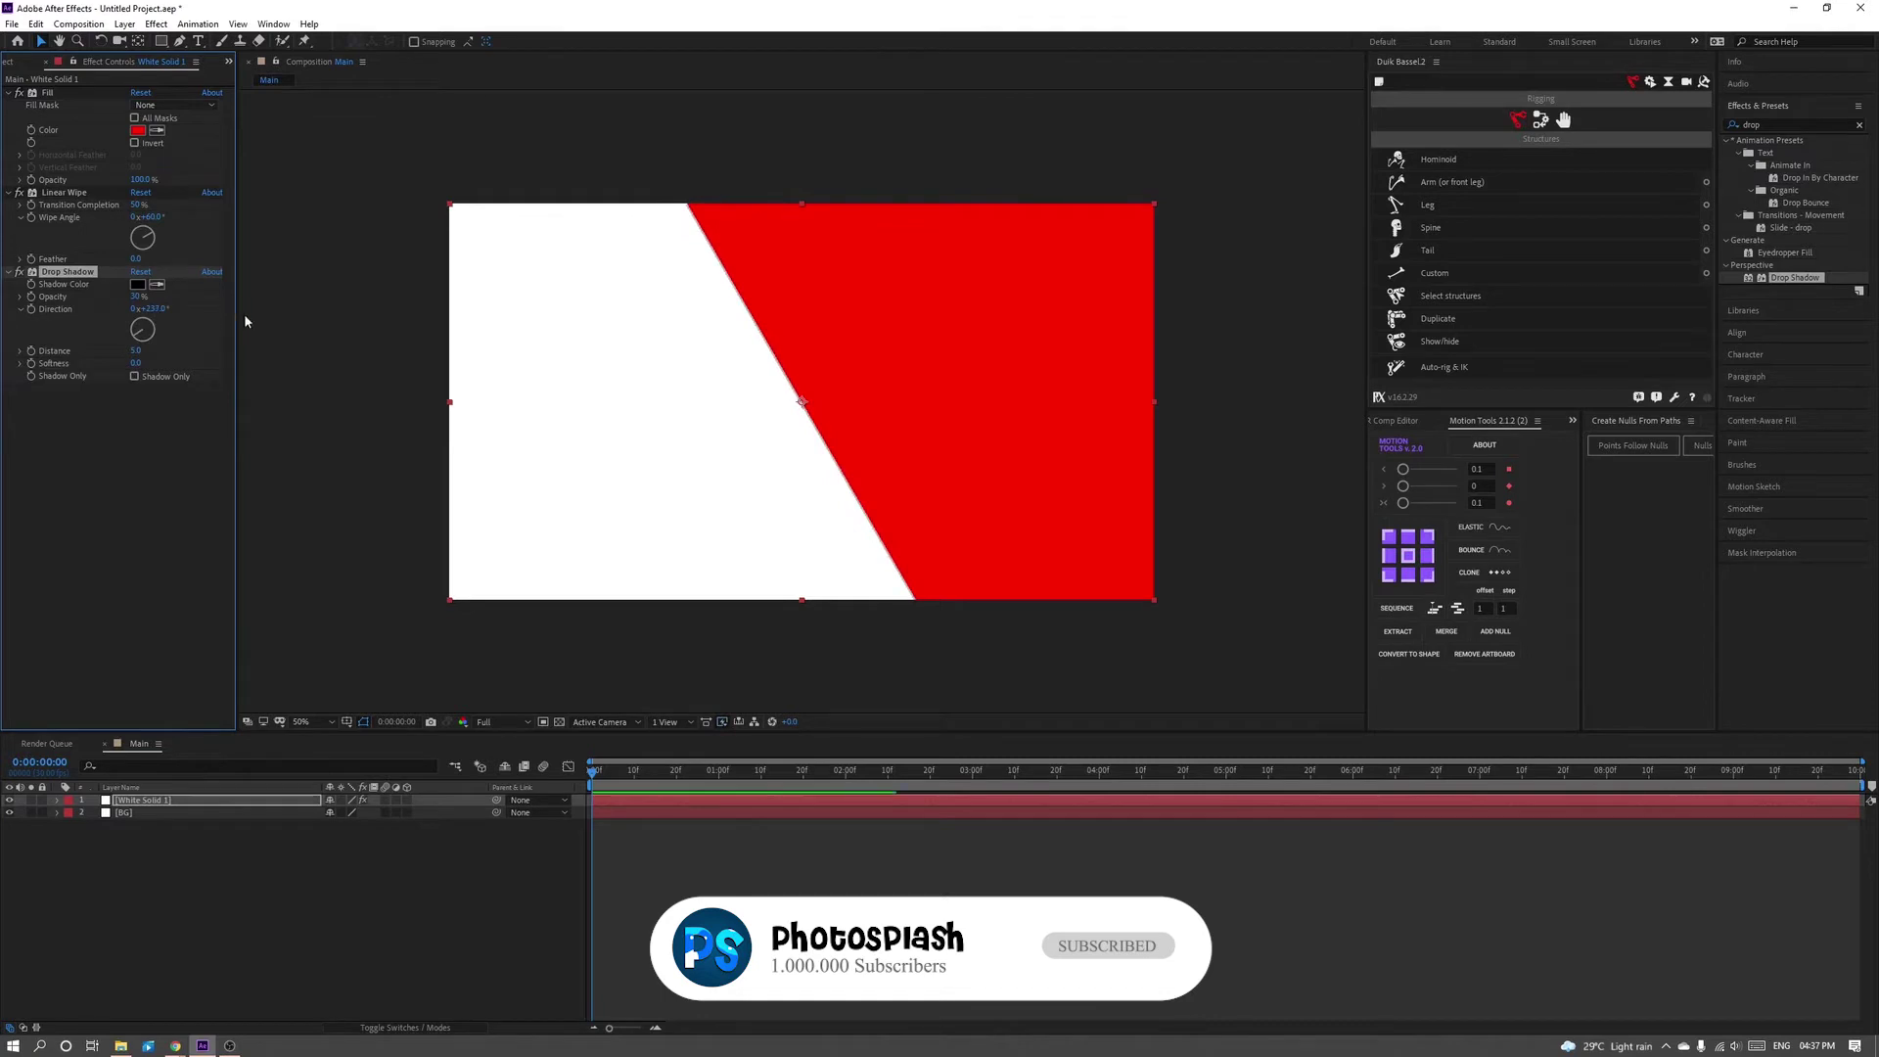
click(137, 363)
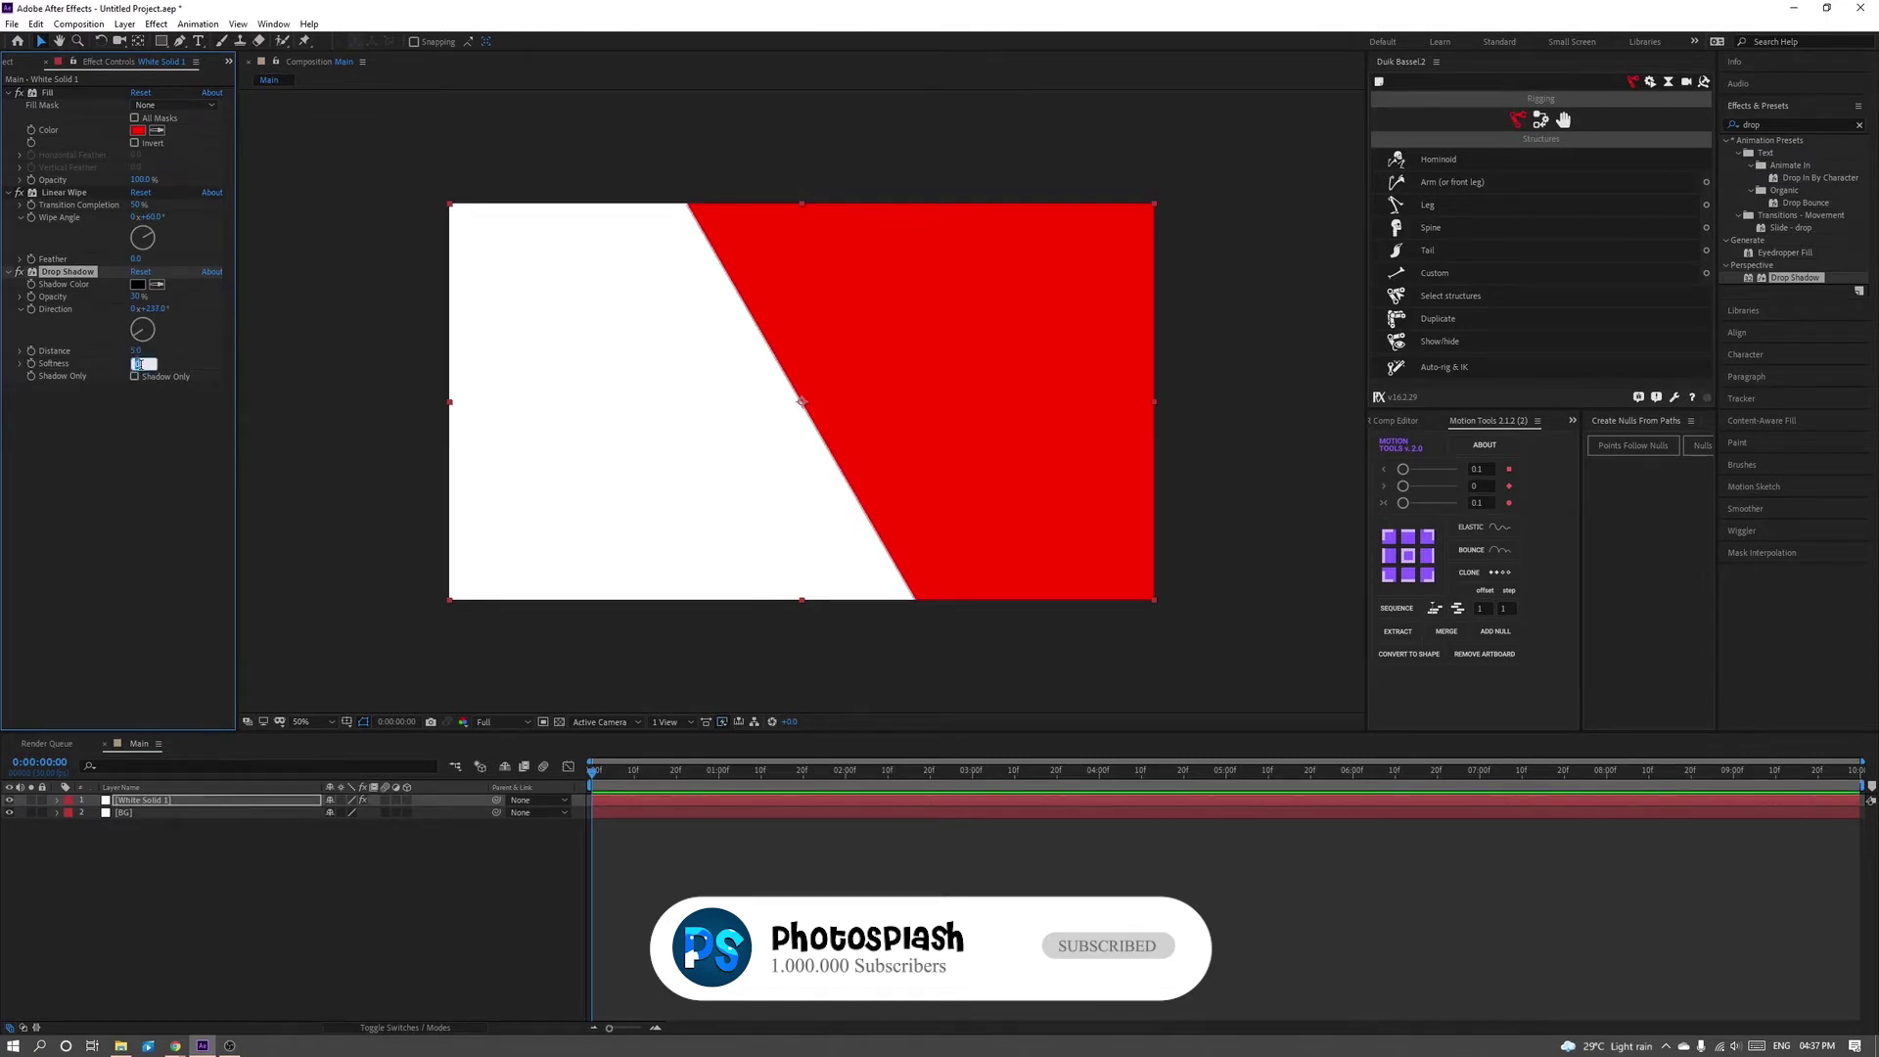
text(130)
key(Return)
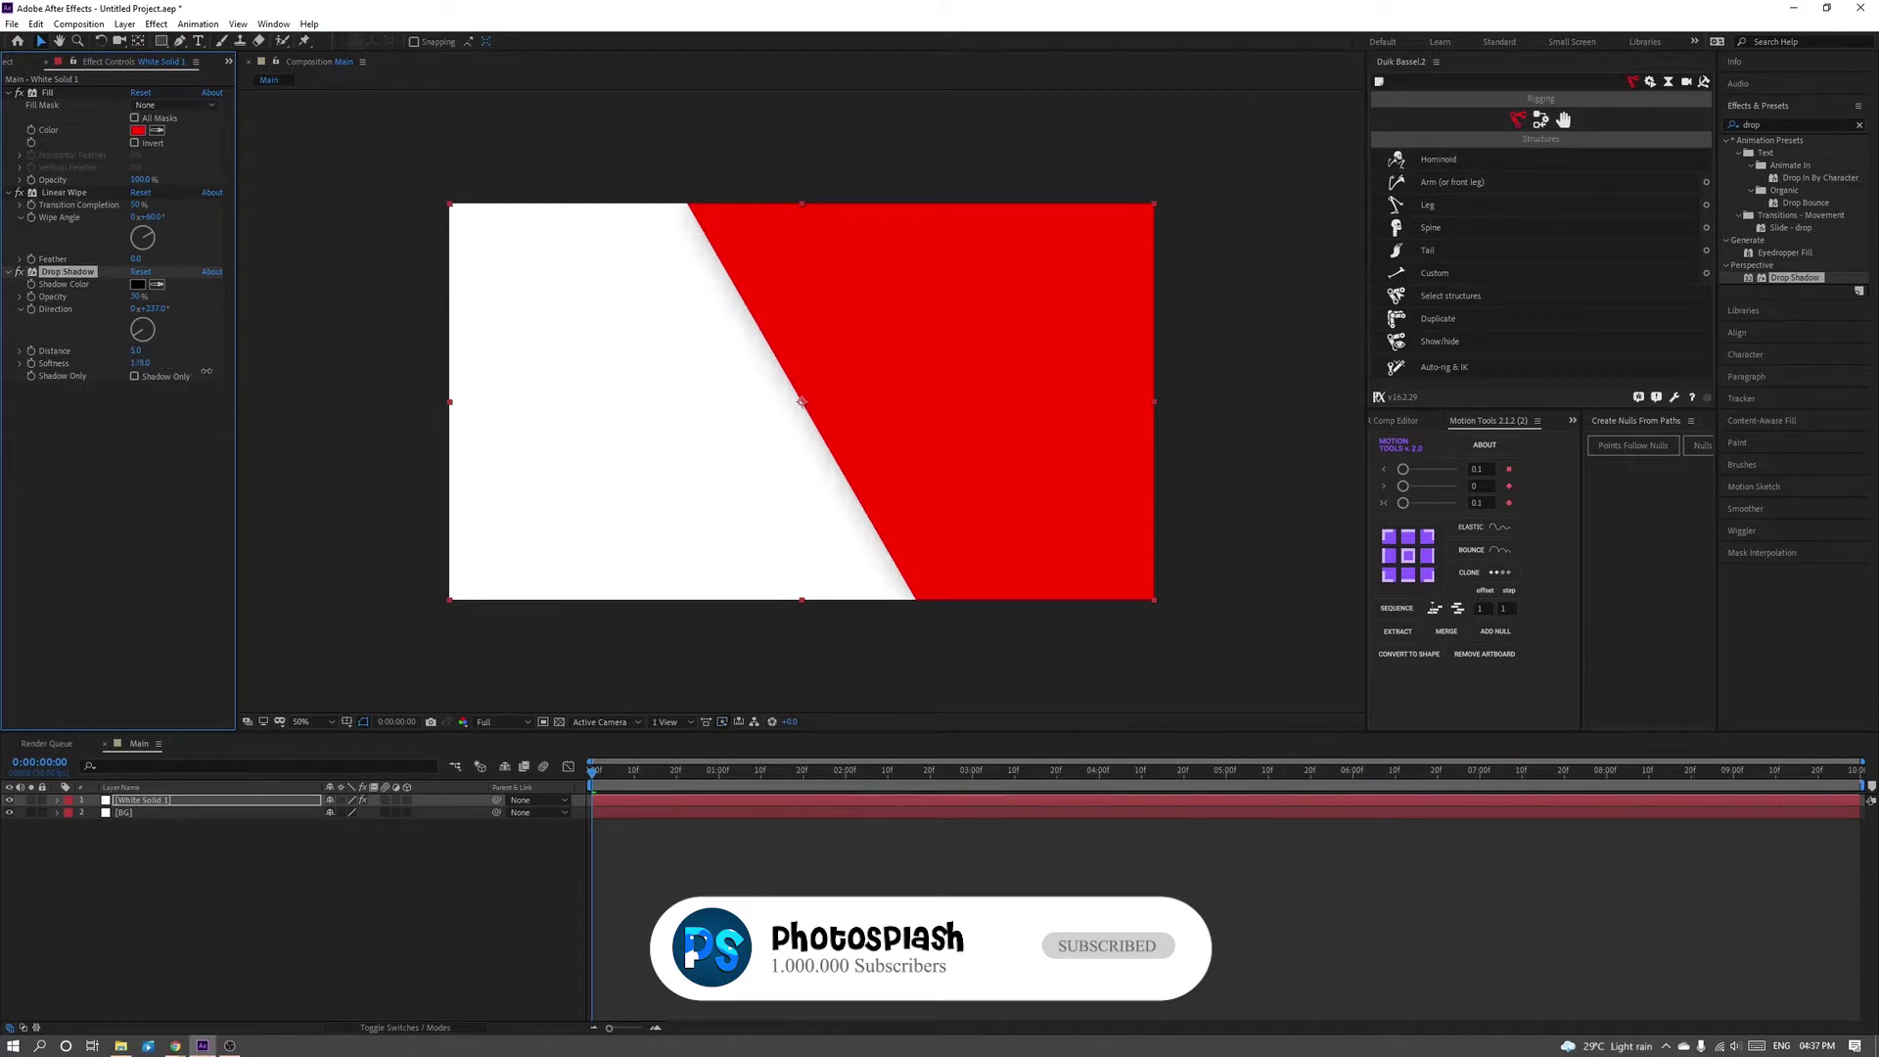
- Switch the Fill colour back to white, comparing the shadow on and off
click(19, 272)
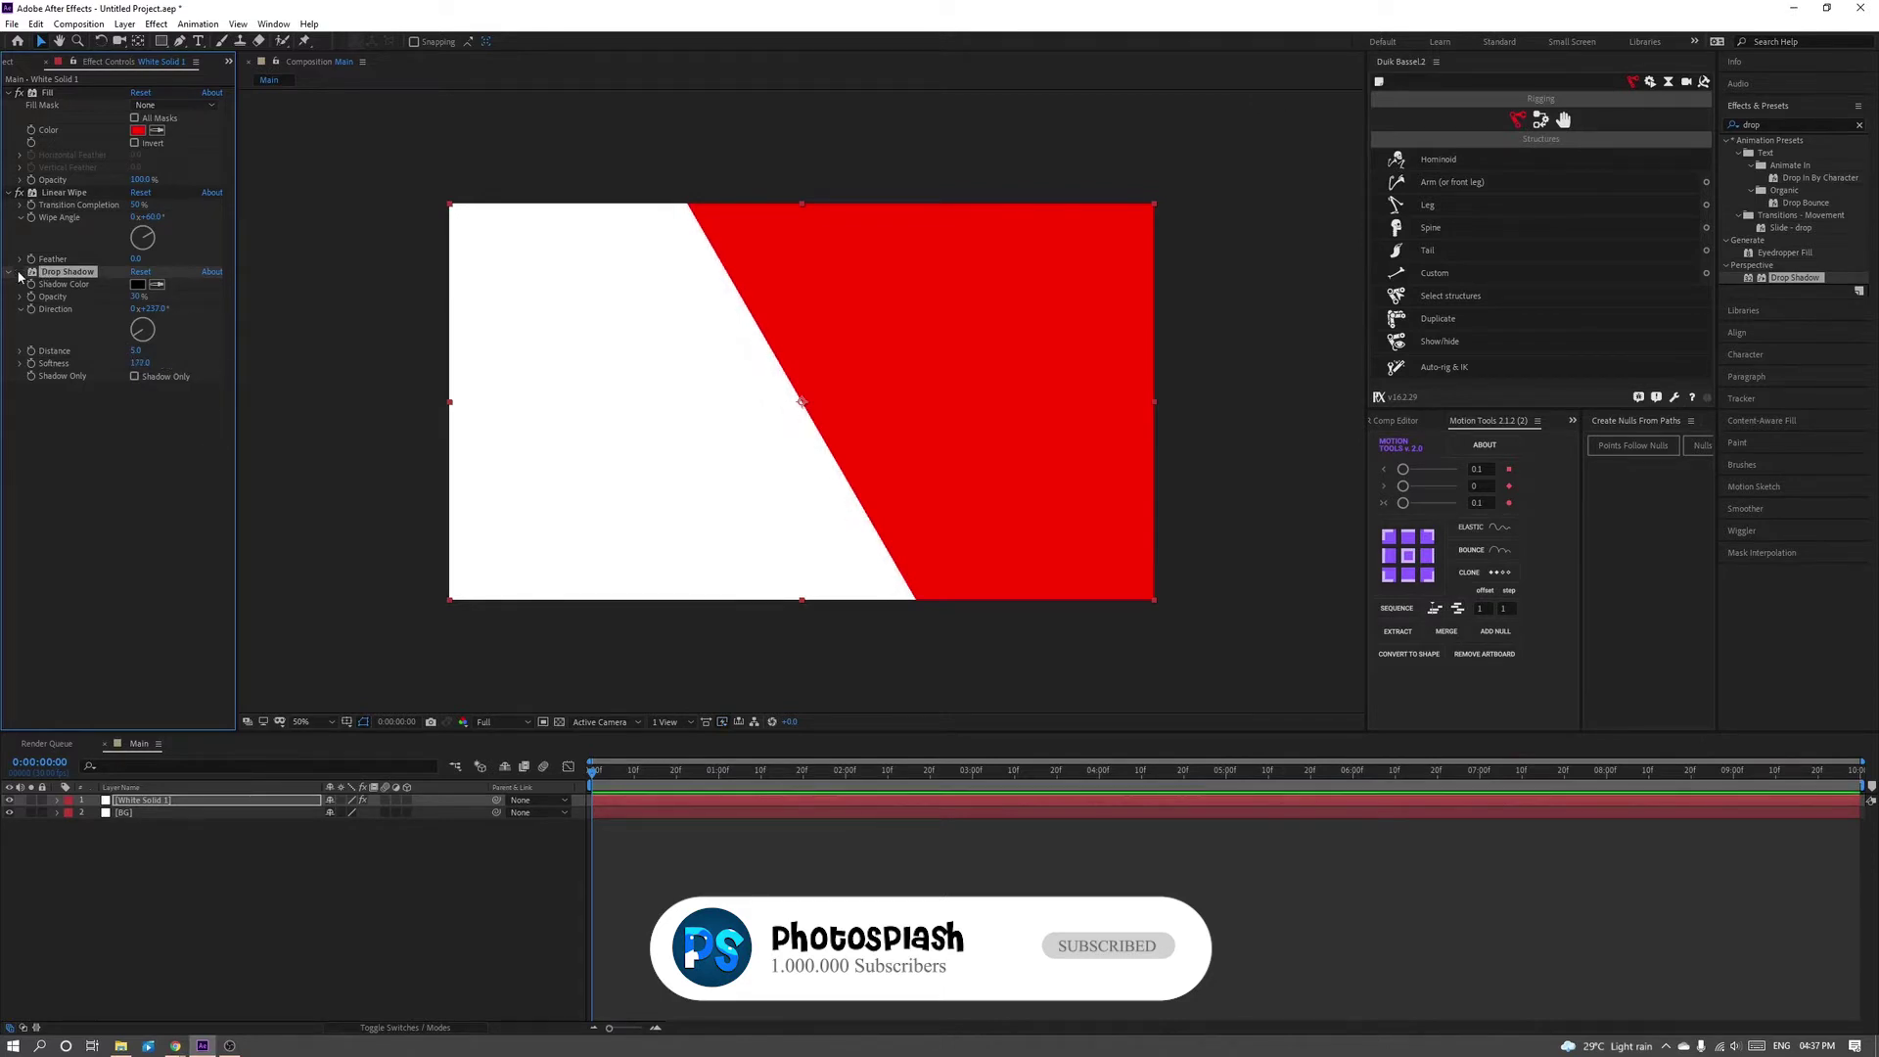
click(19, 272)
click(19, 272)
click(19, 272)
click(137, 130)
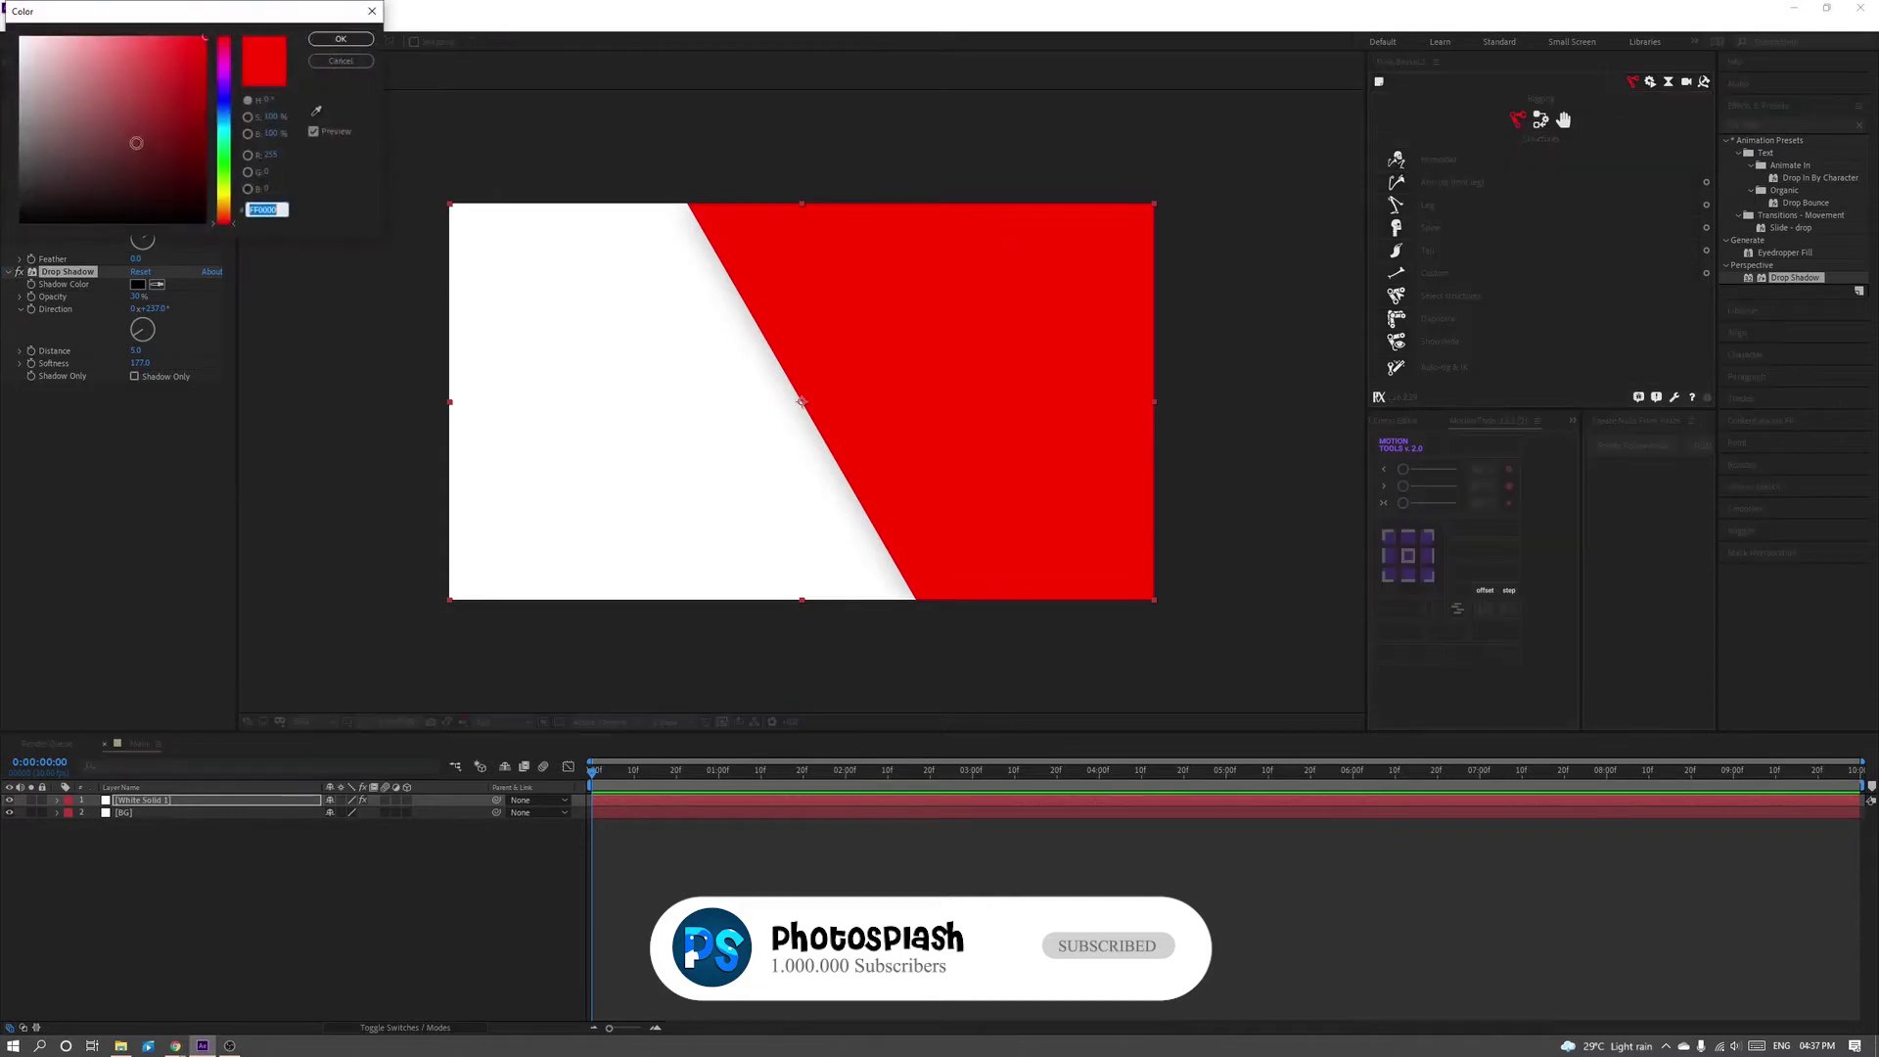
click(21, 21)
click(333, 44)
click(19, 272)
click(19, 272)
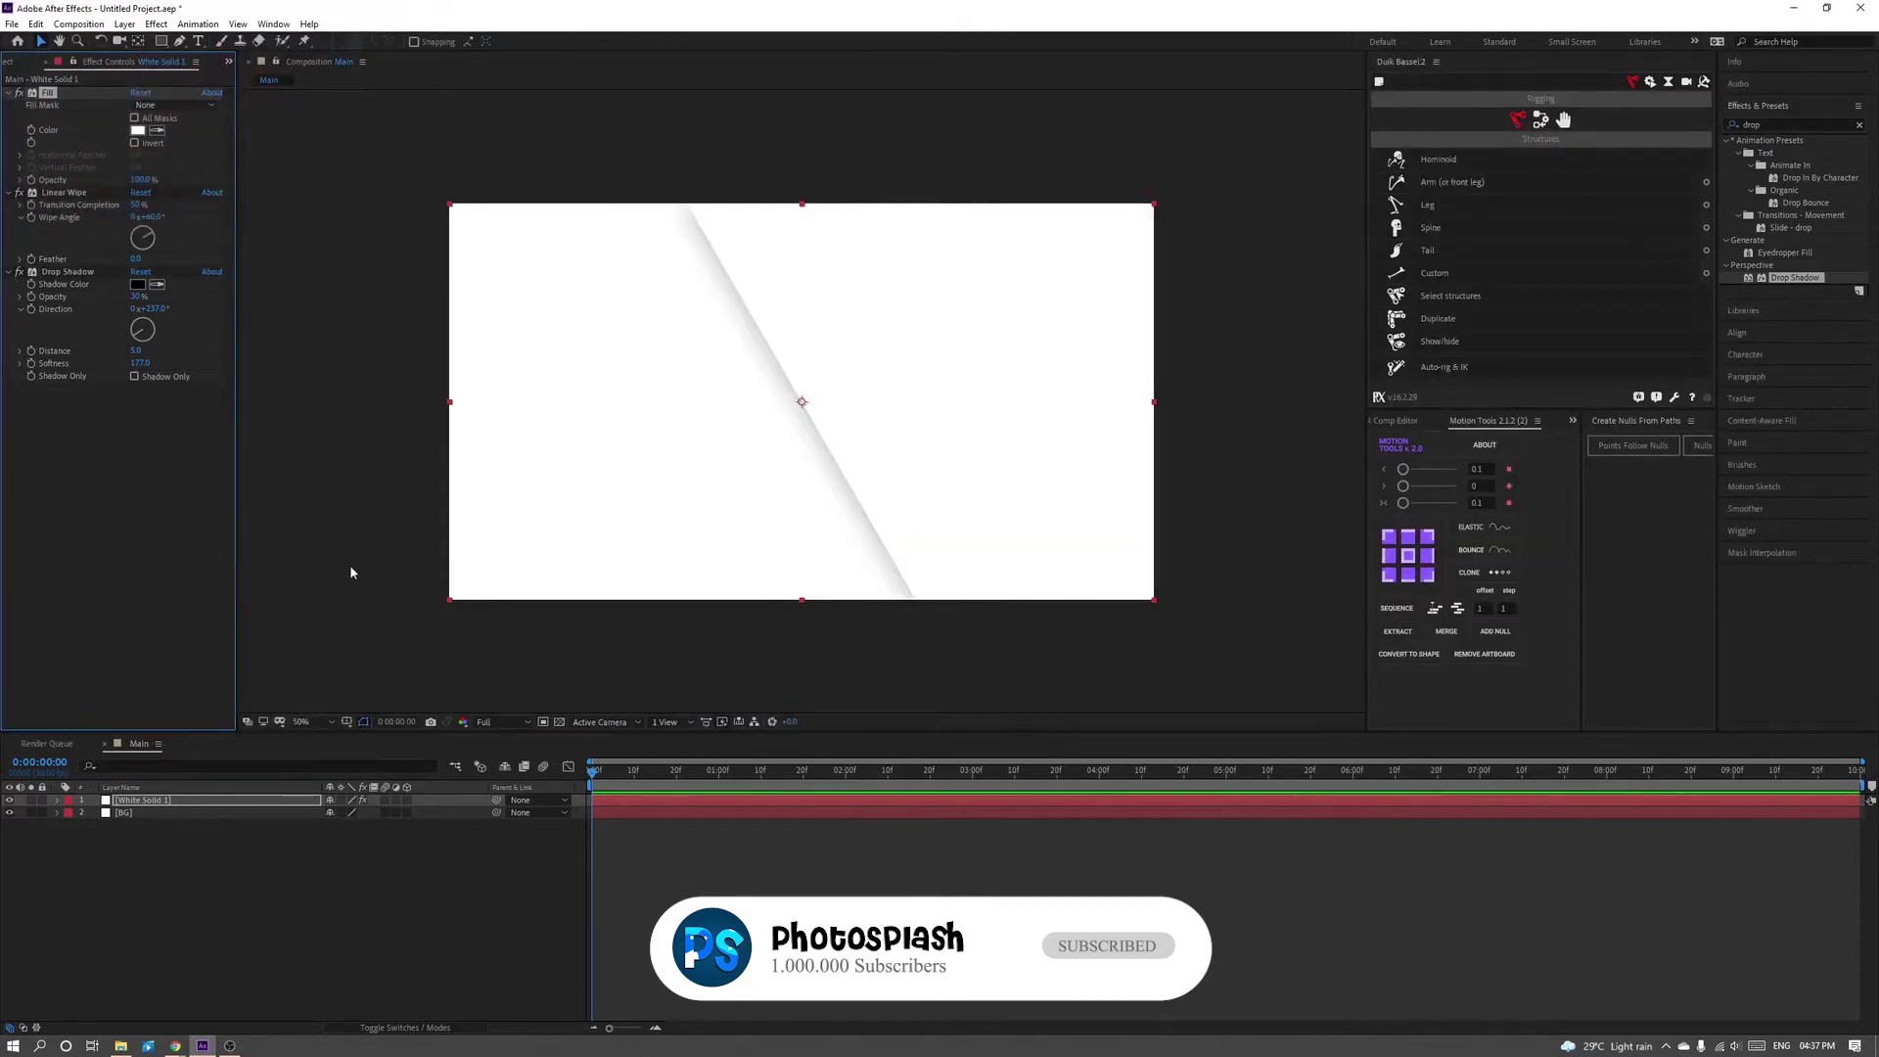
click(218, 801)
- Draw a horizontal rectangular mask band across White Solid 1
click(161, 43)
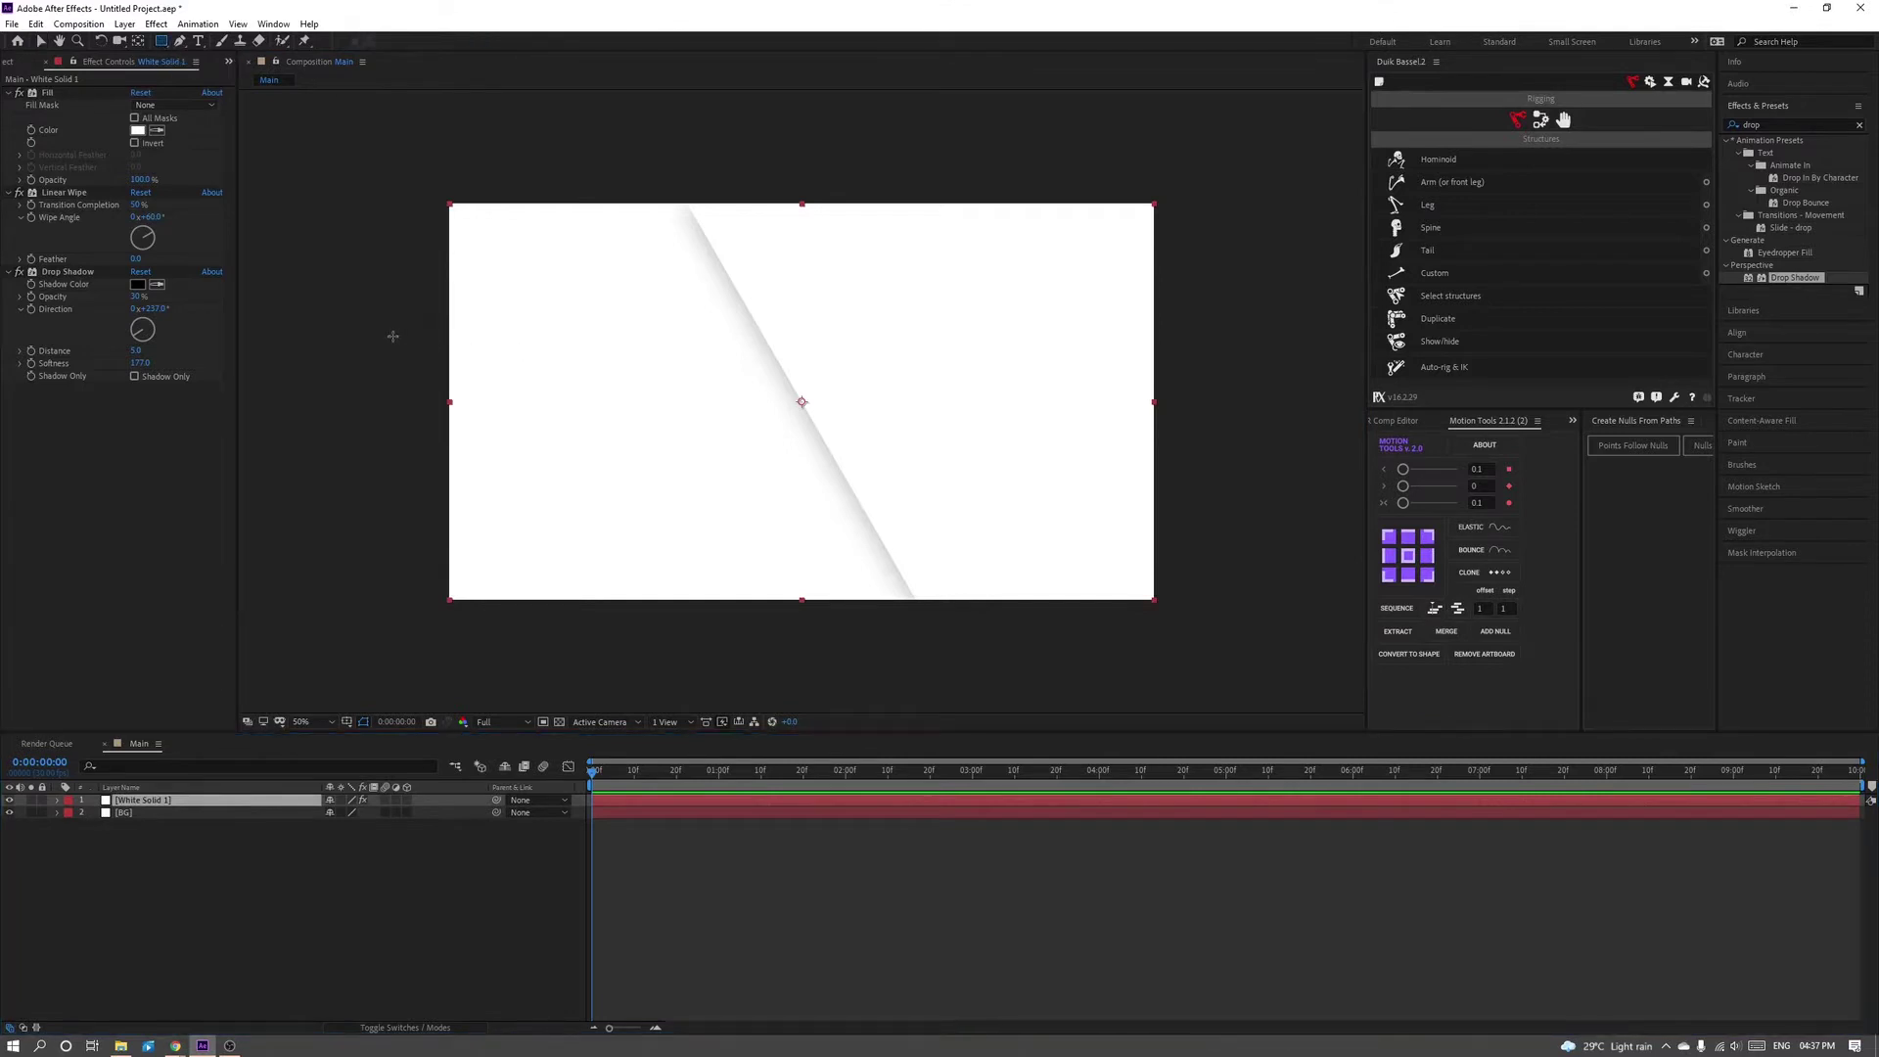
drag(412, 318, 1190, 481)
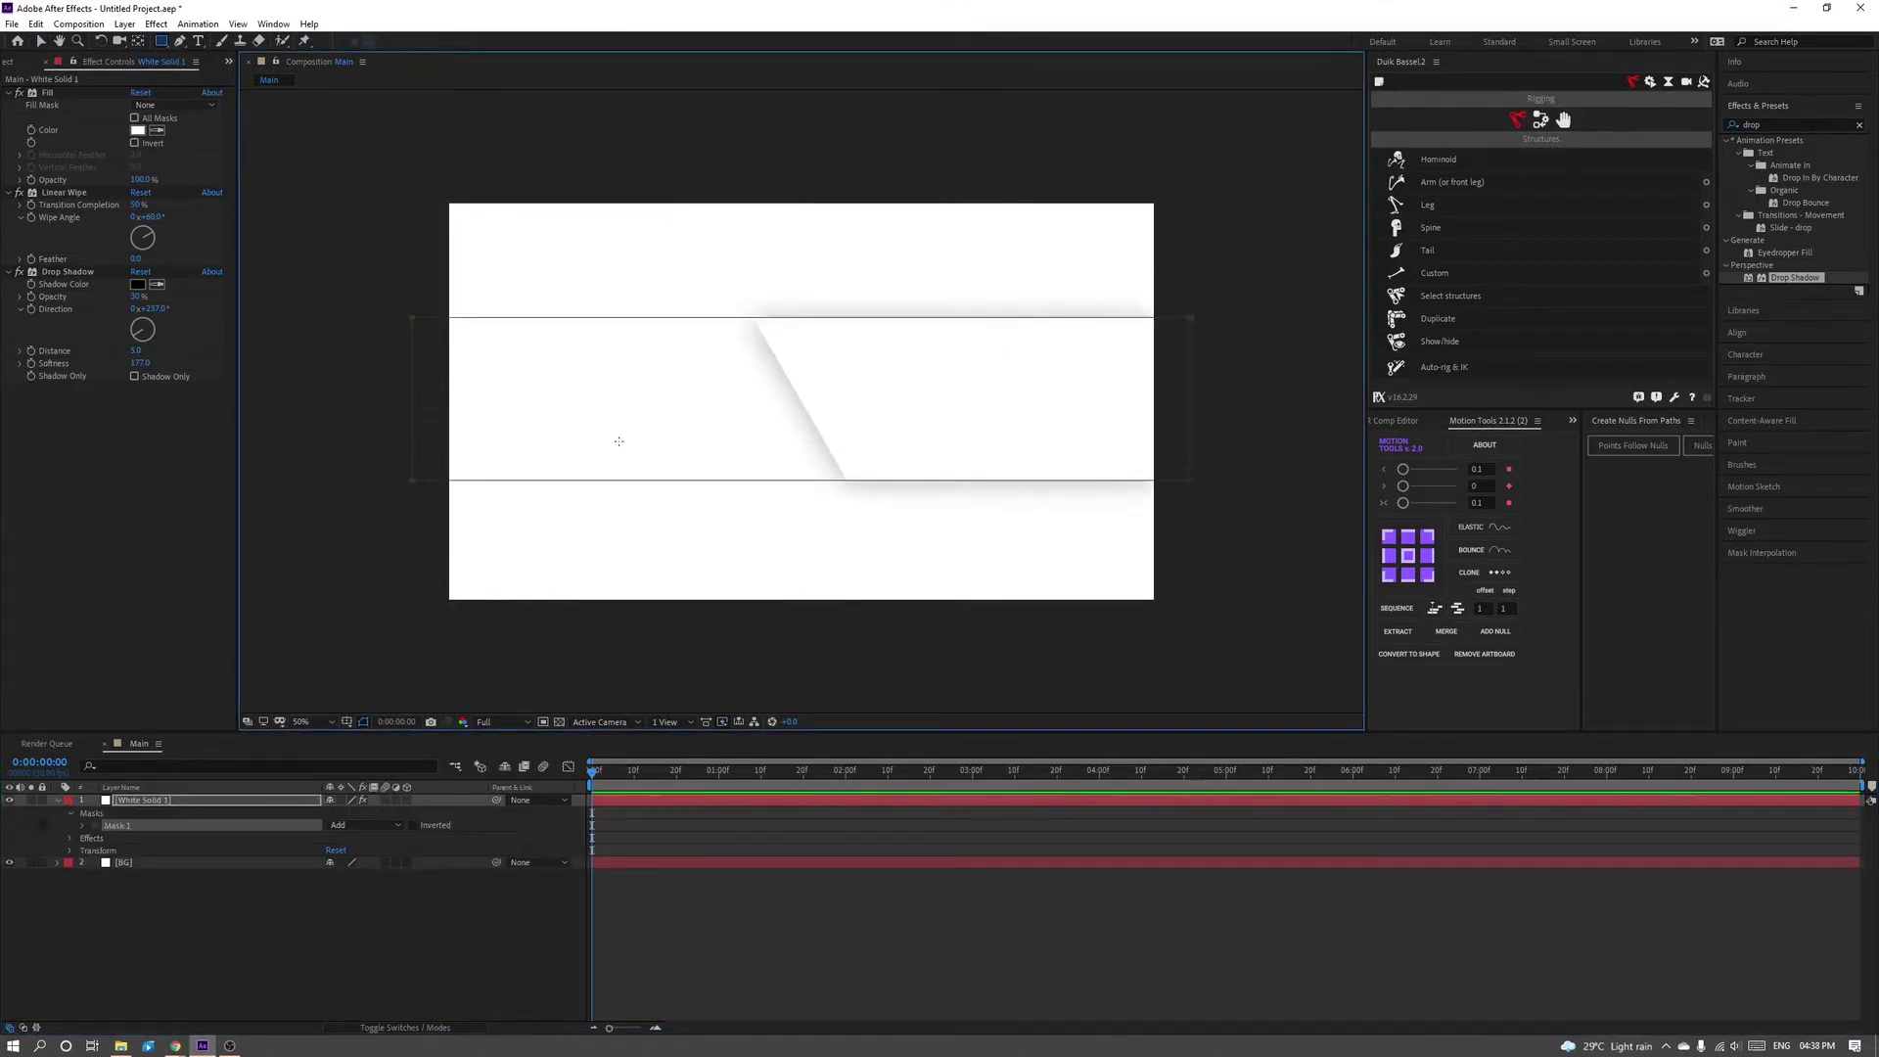
click(143, 826)
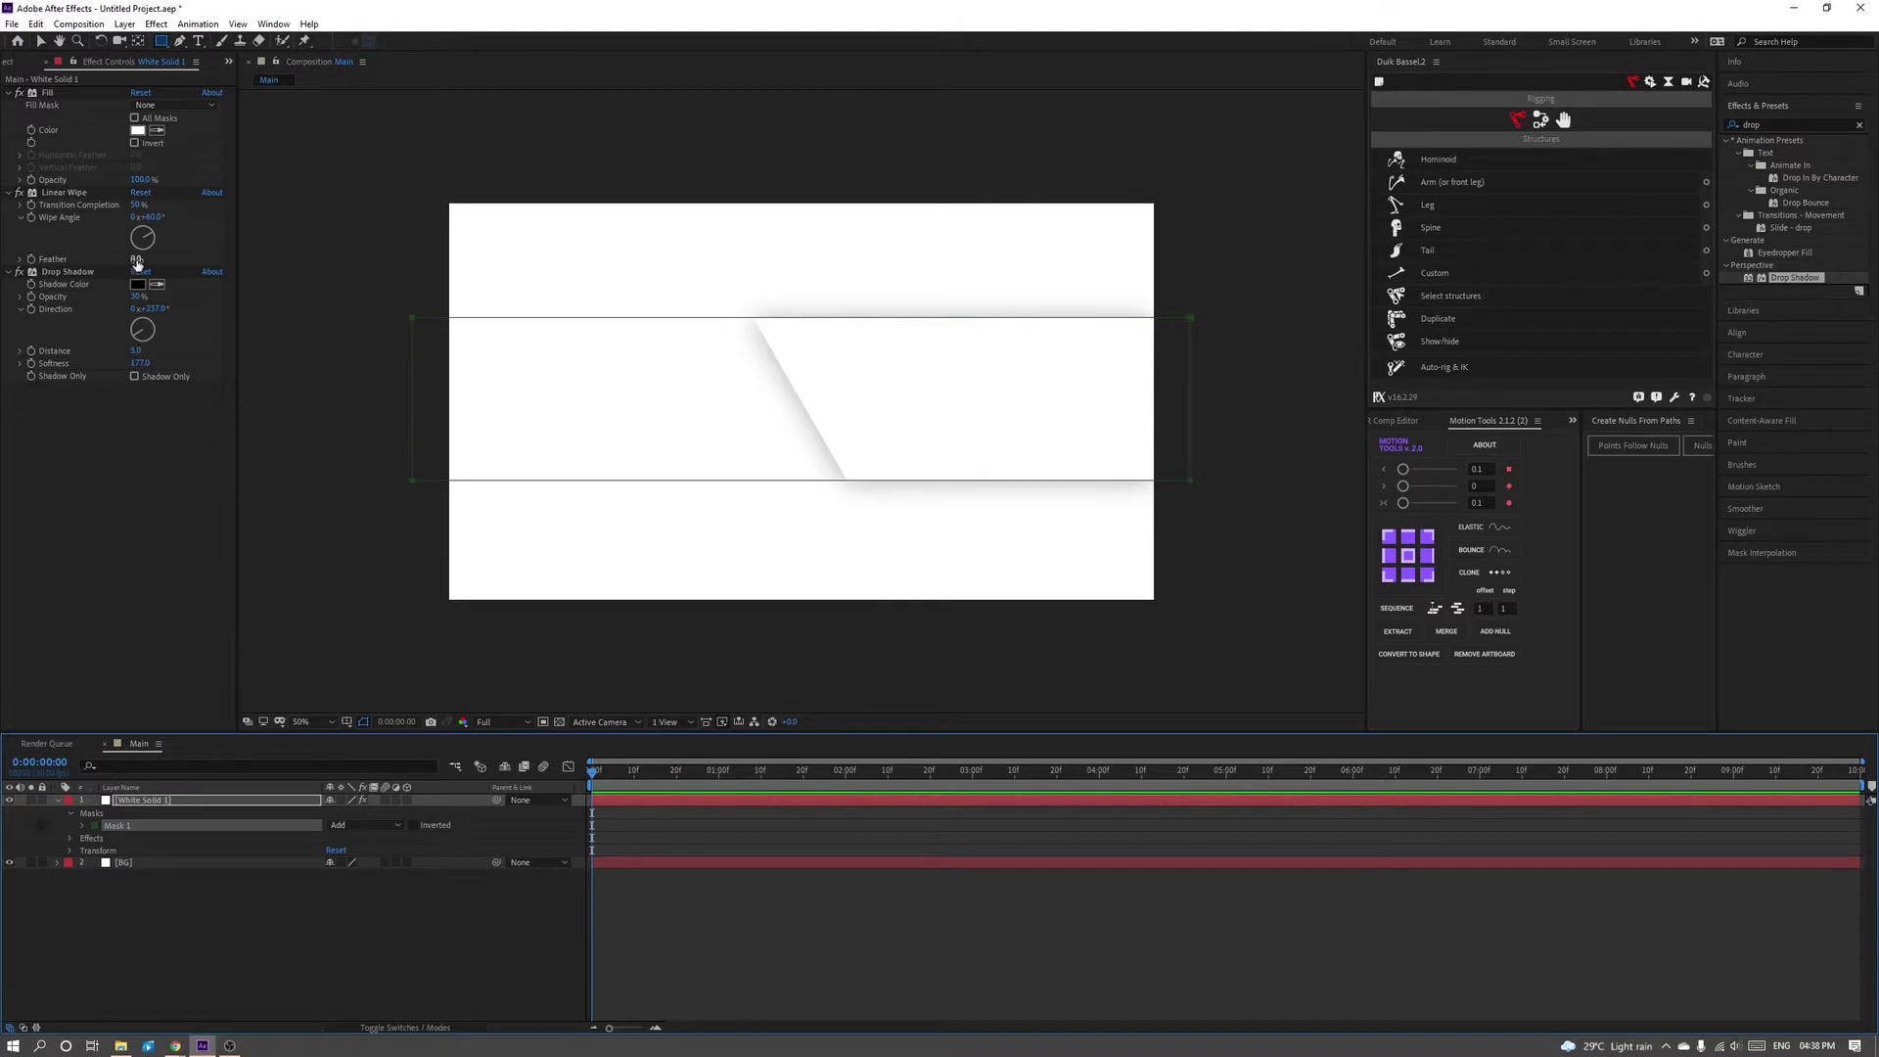
drag(137, 262, 123, 262)
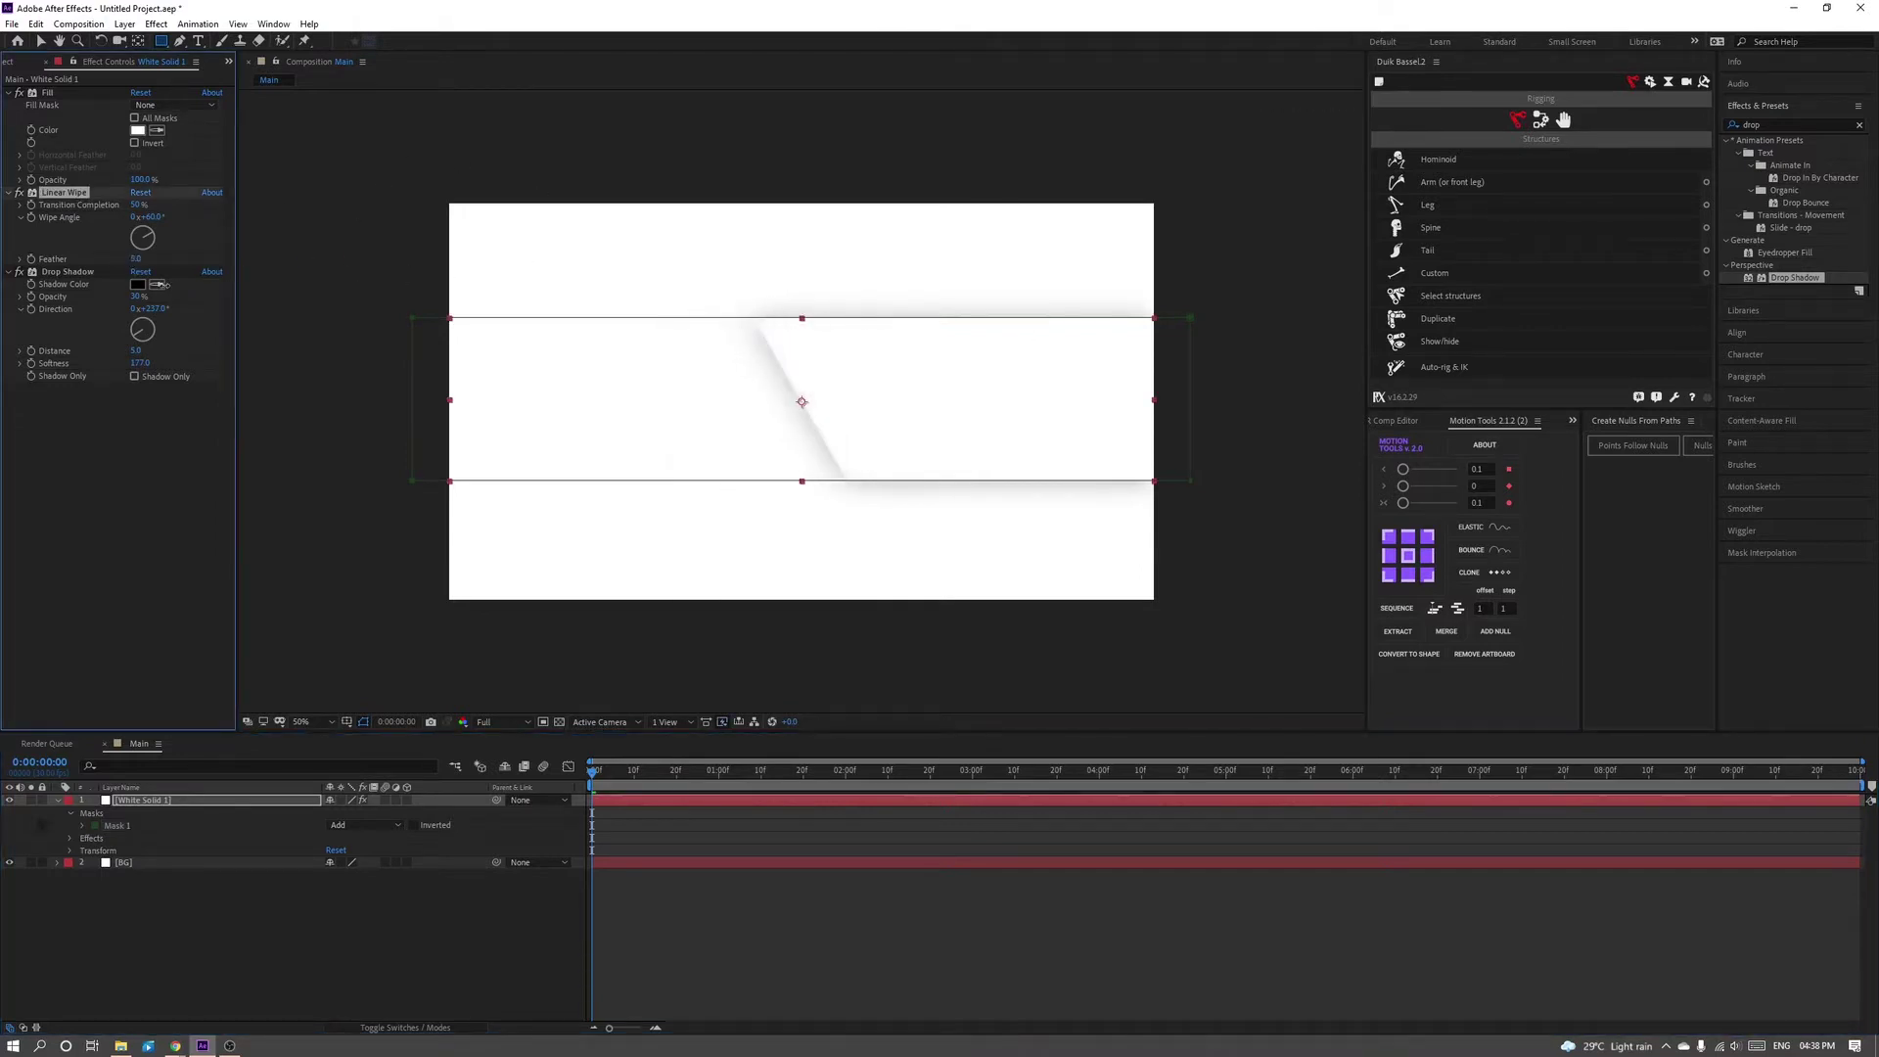
click(359, 613)
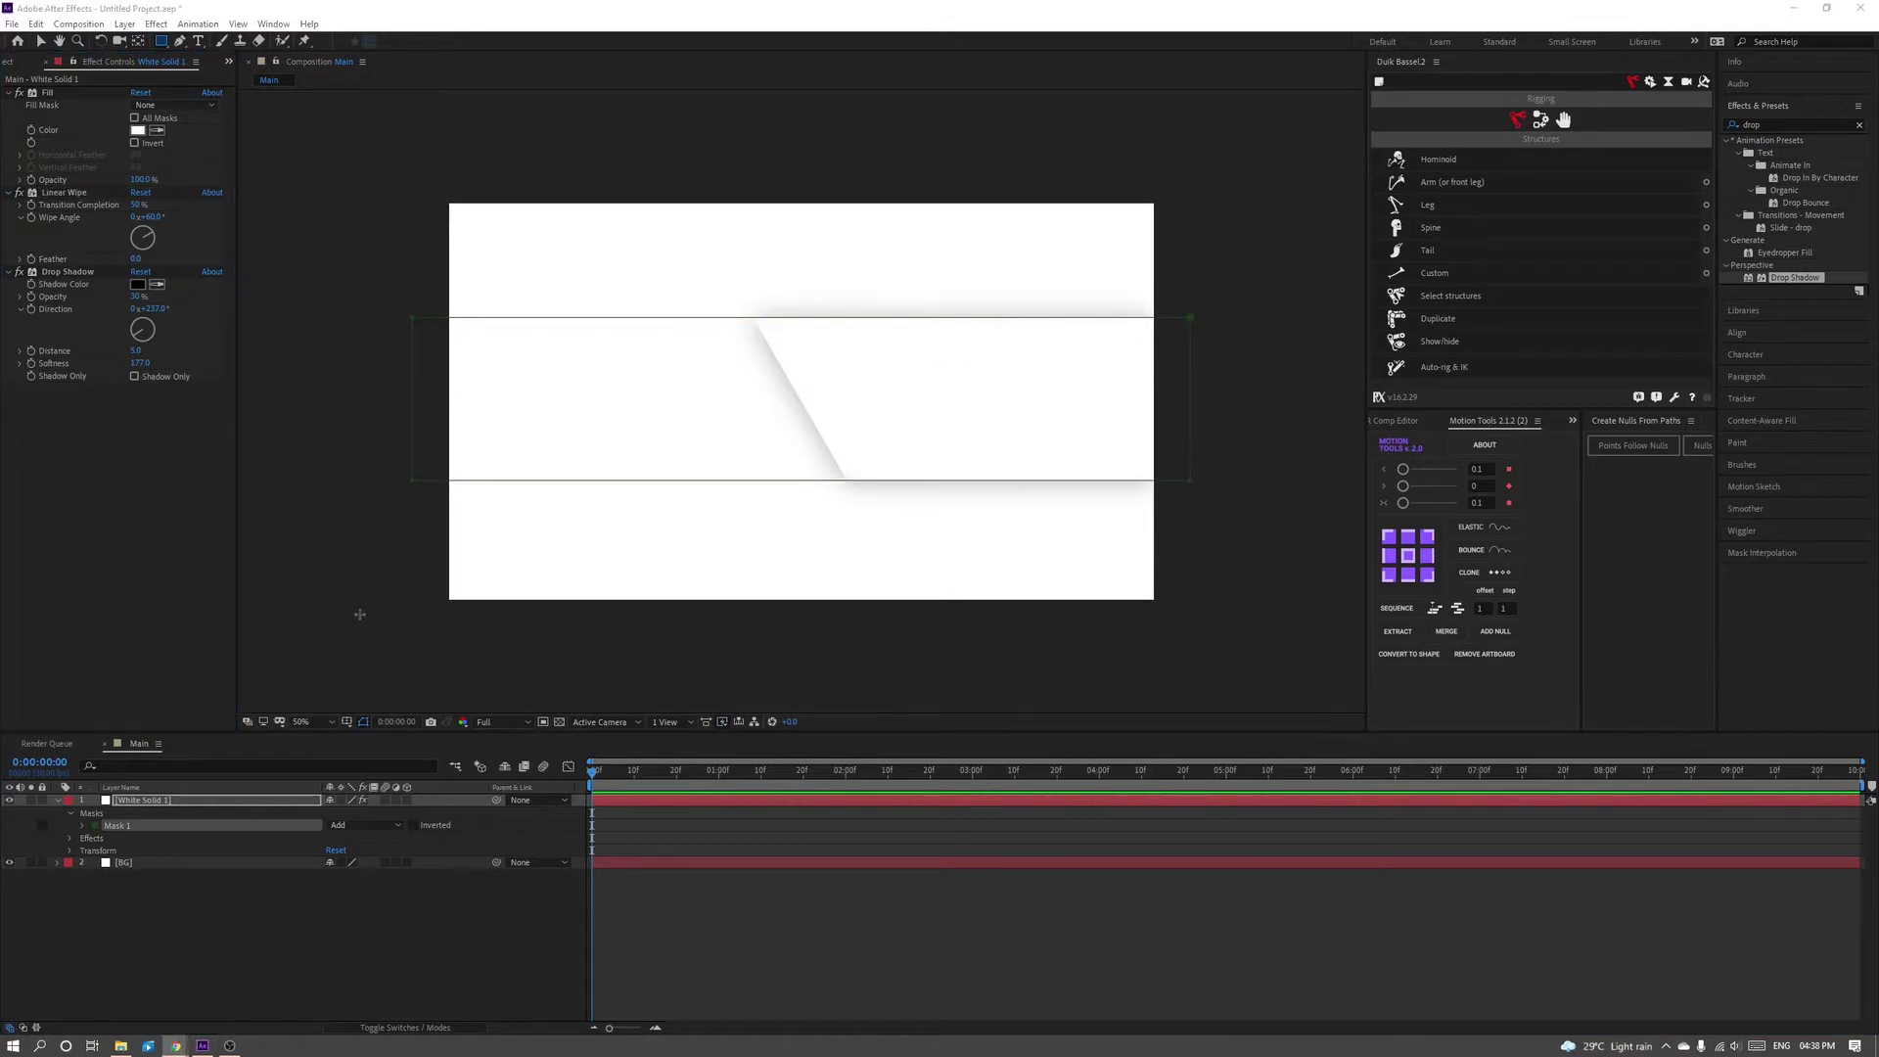
- Set the mask's Mask Feather to 100 pixels
click(132, 832)
key(f)
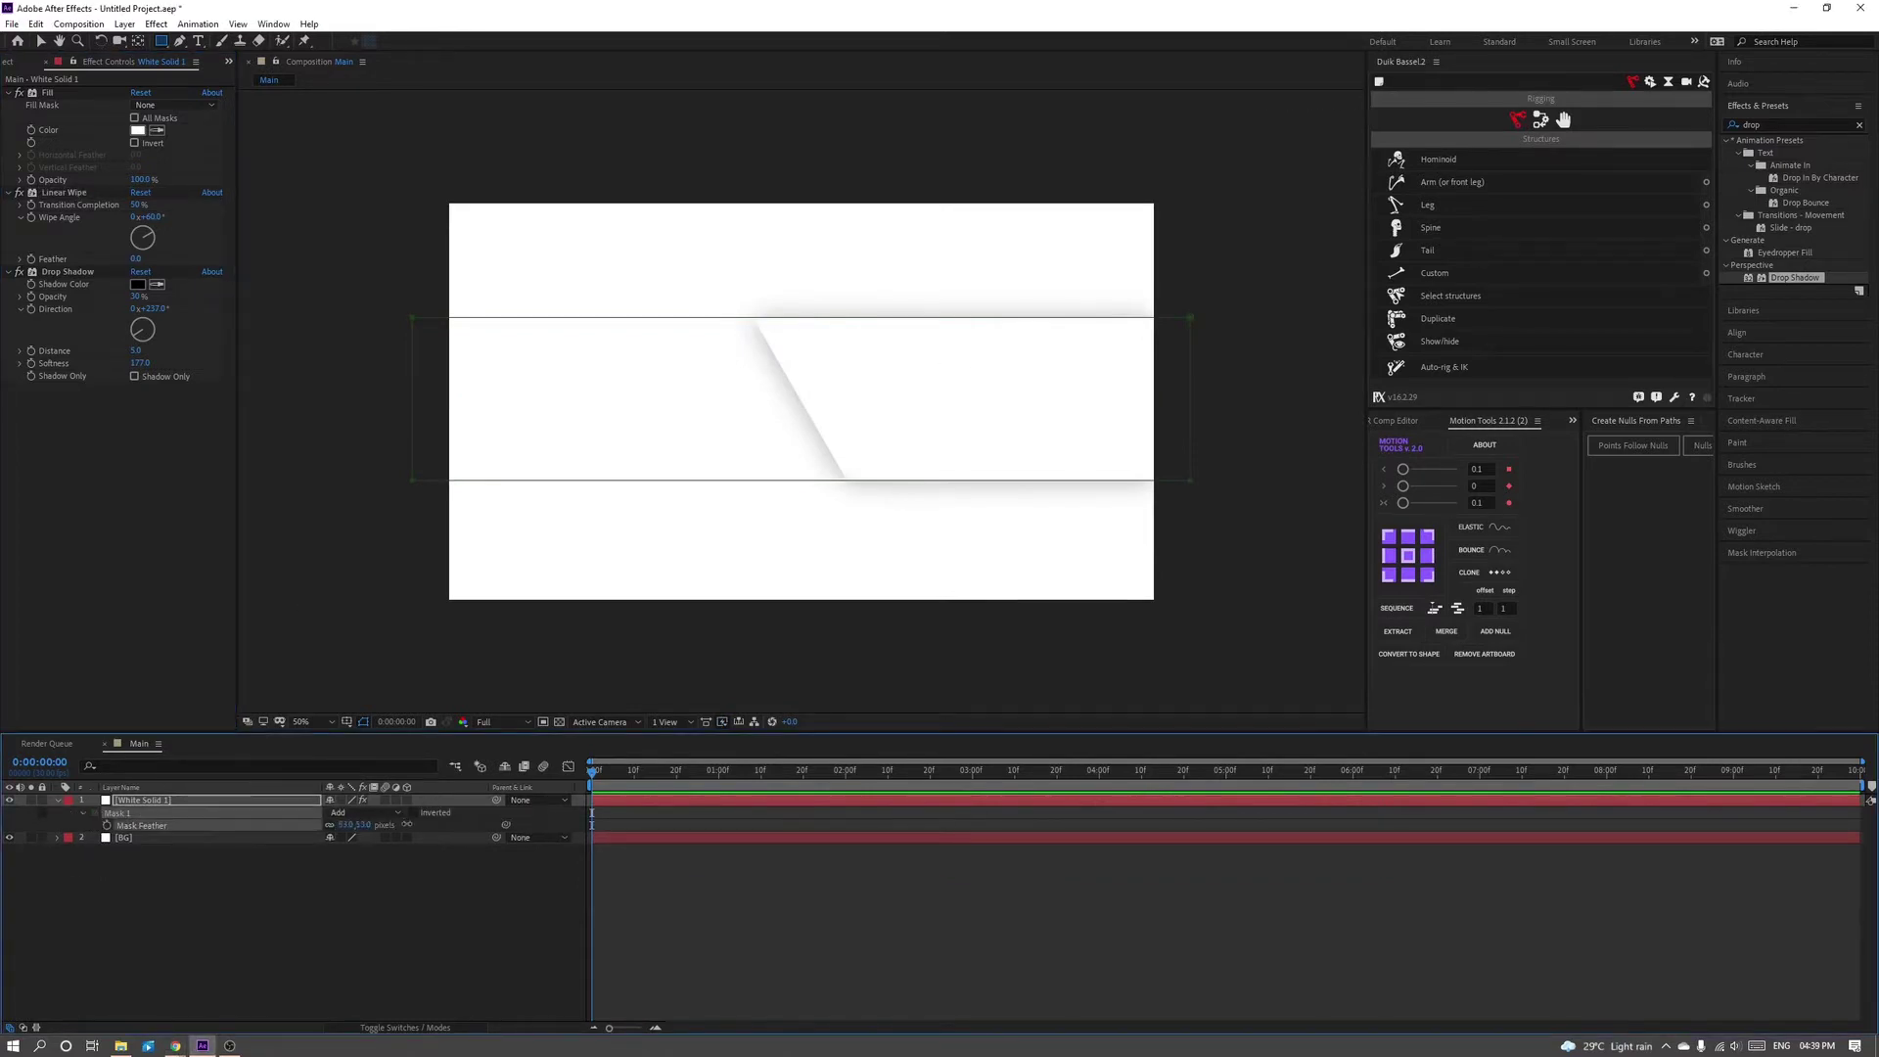
click(370, 825)
text(100)
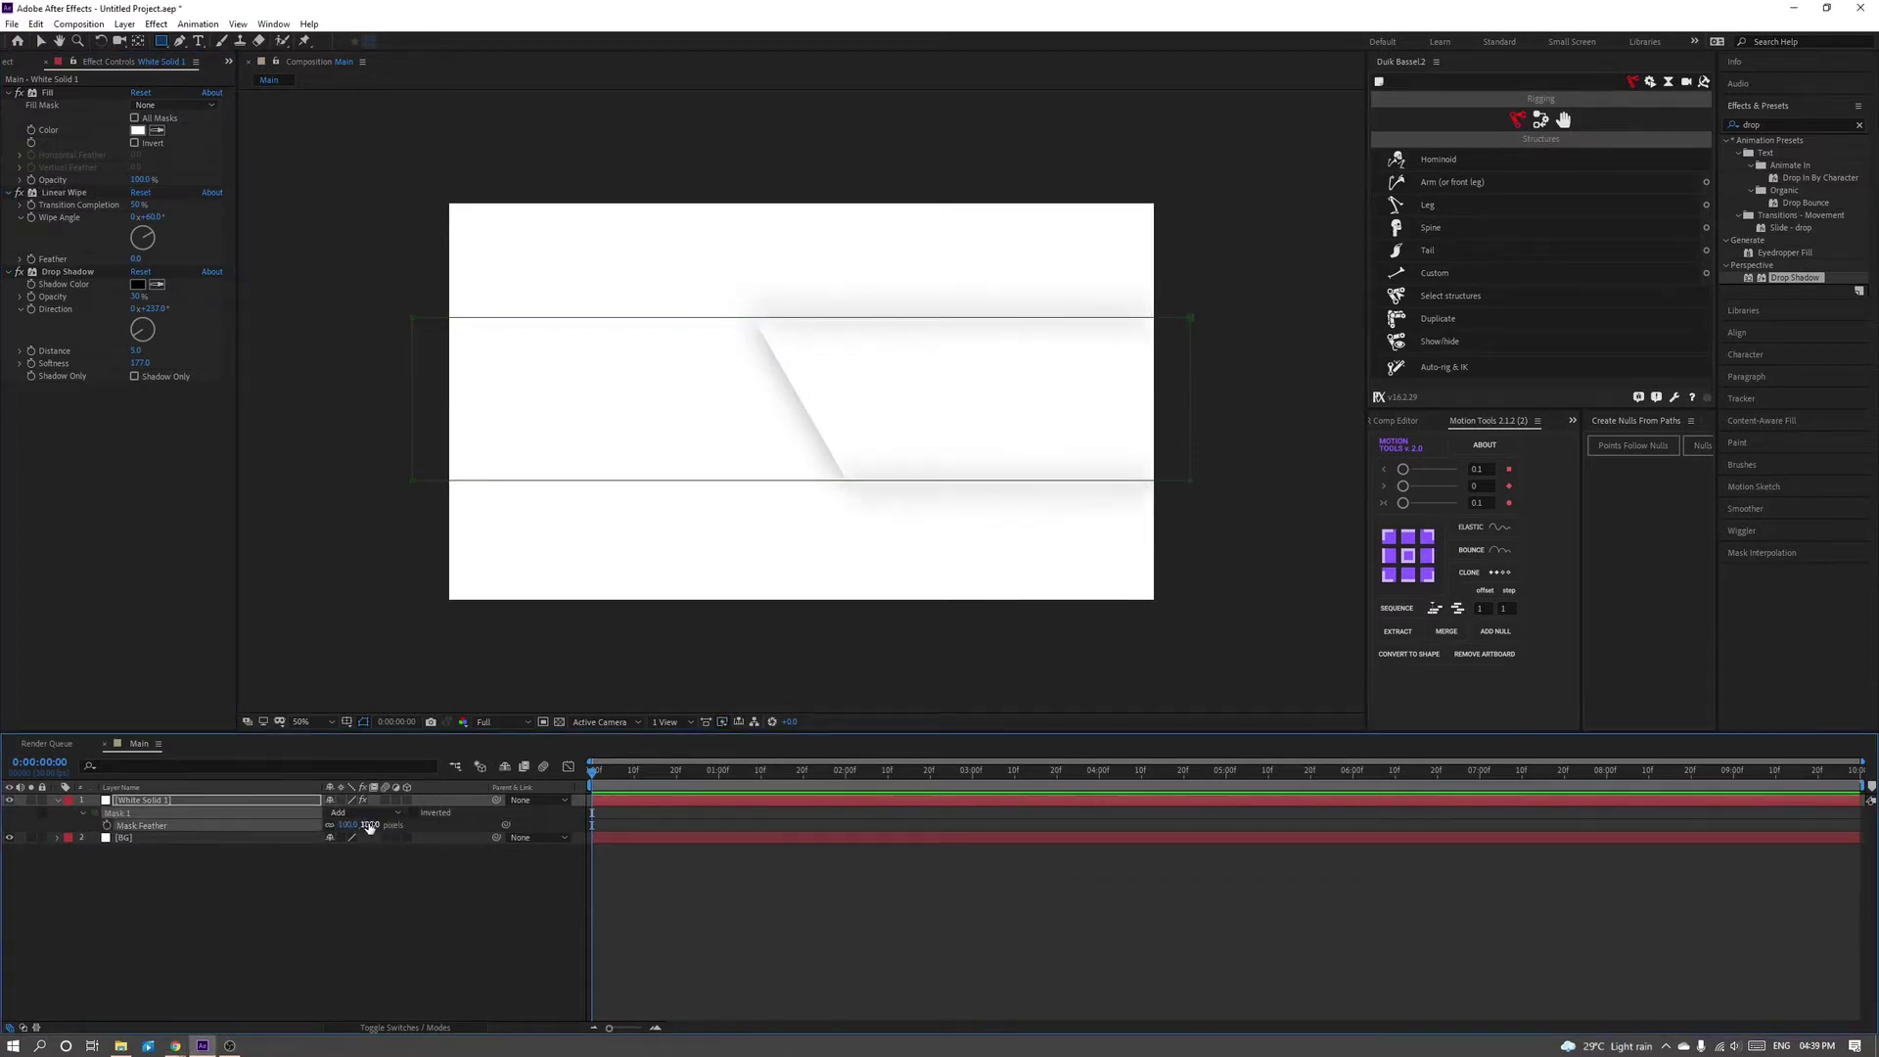
key(Return)
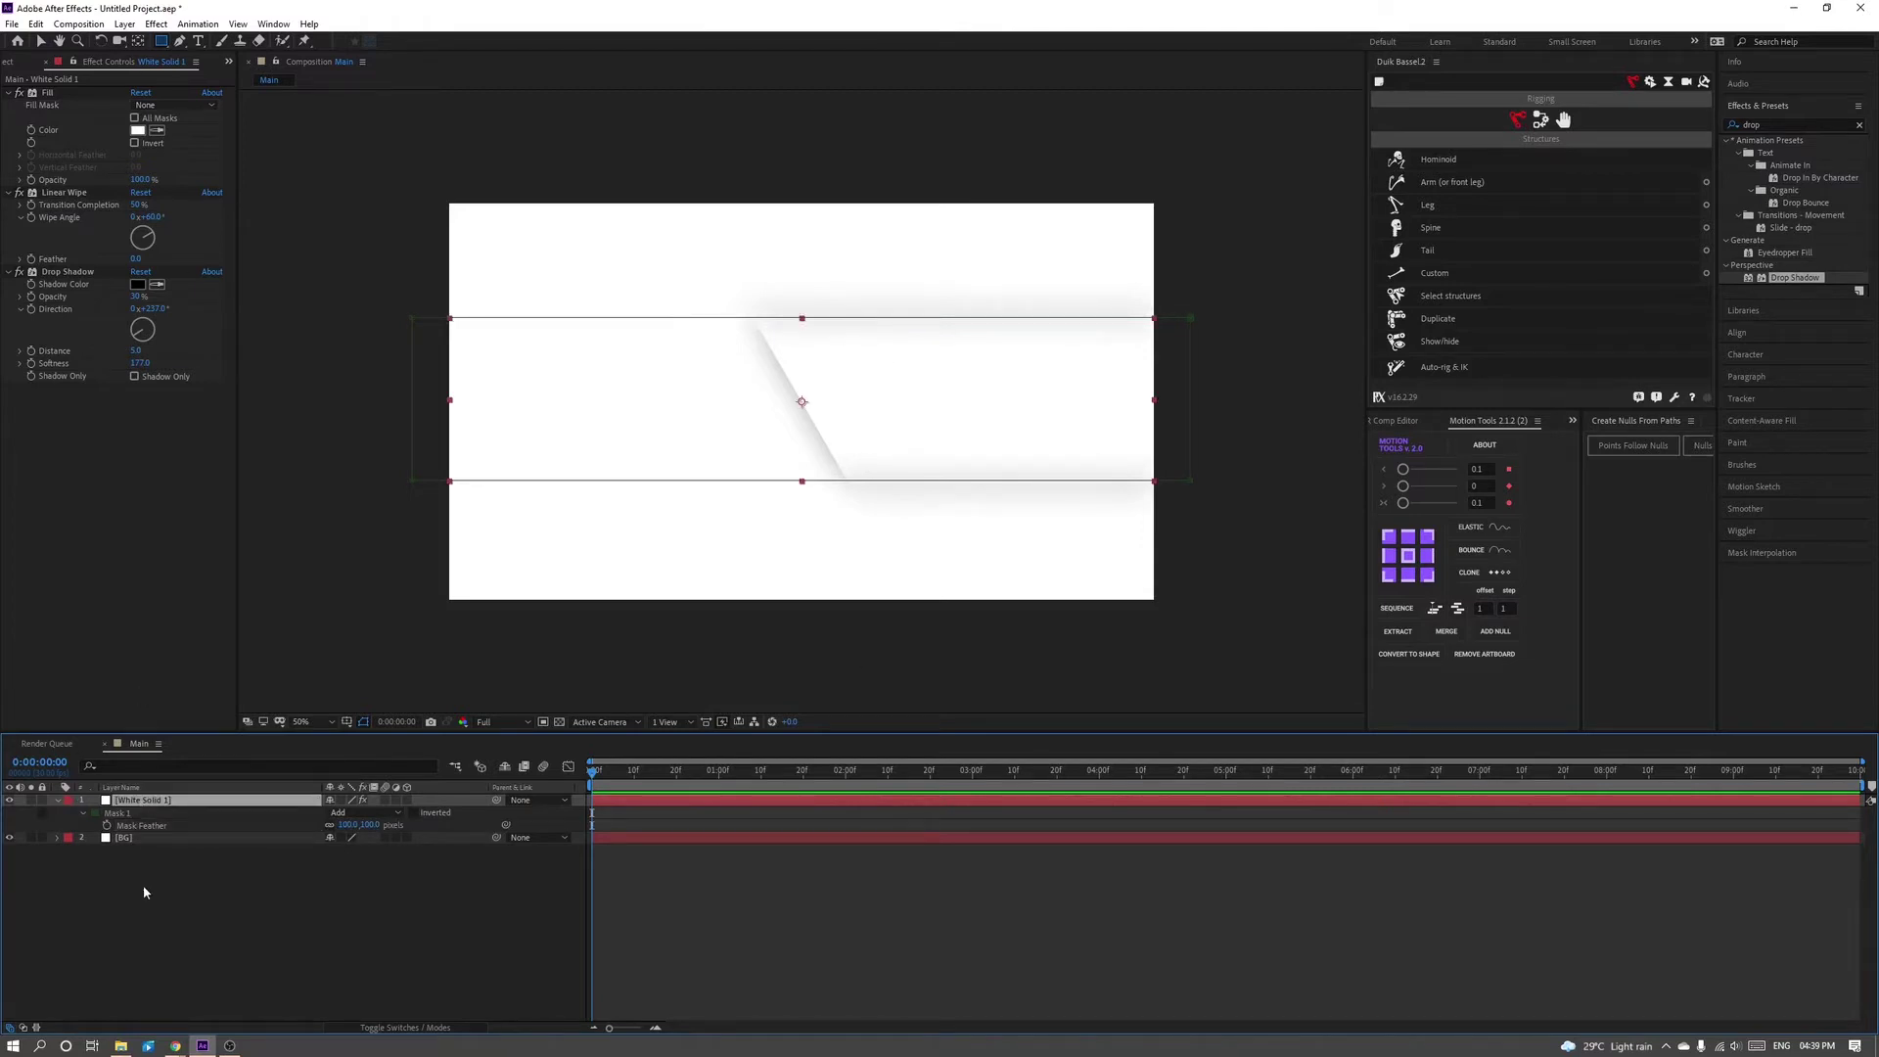
click(143, 885)
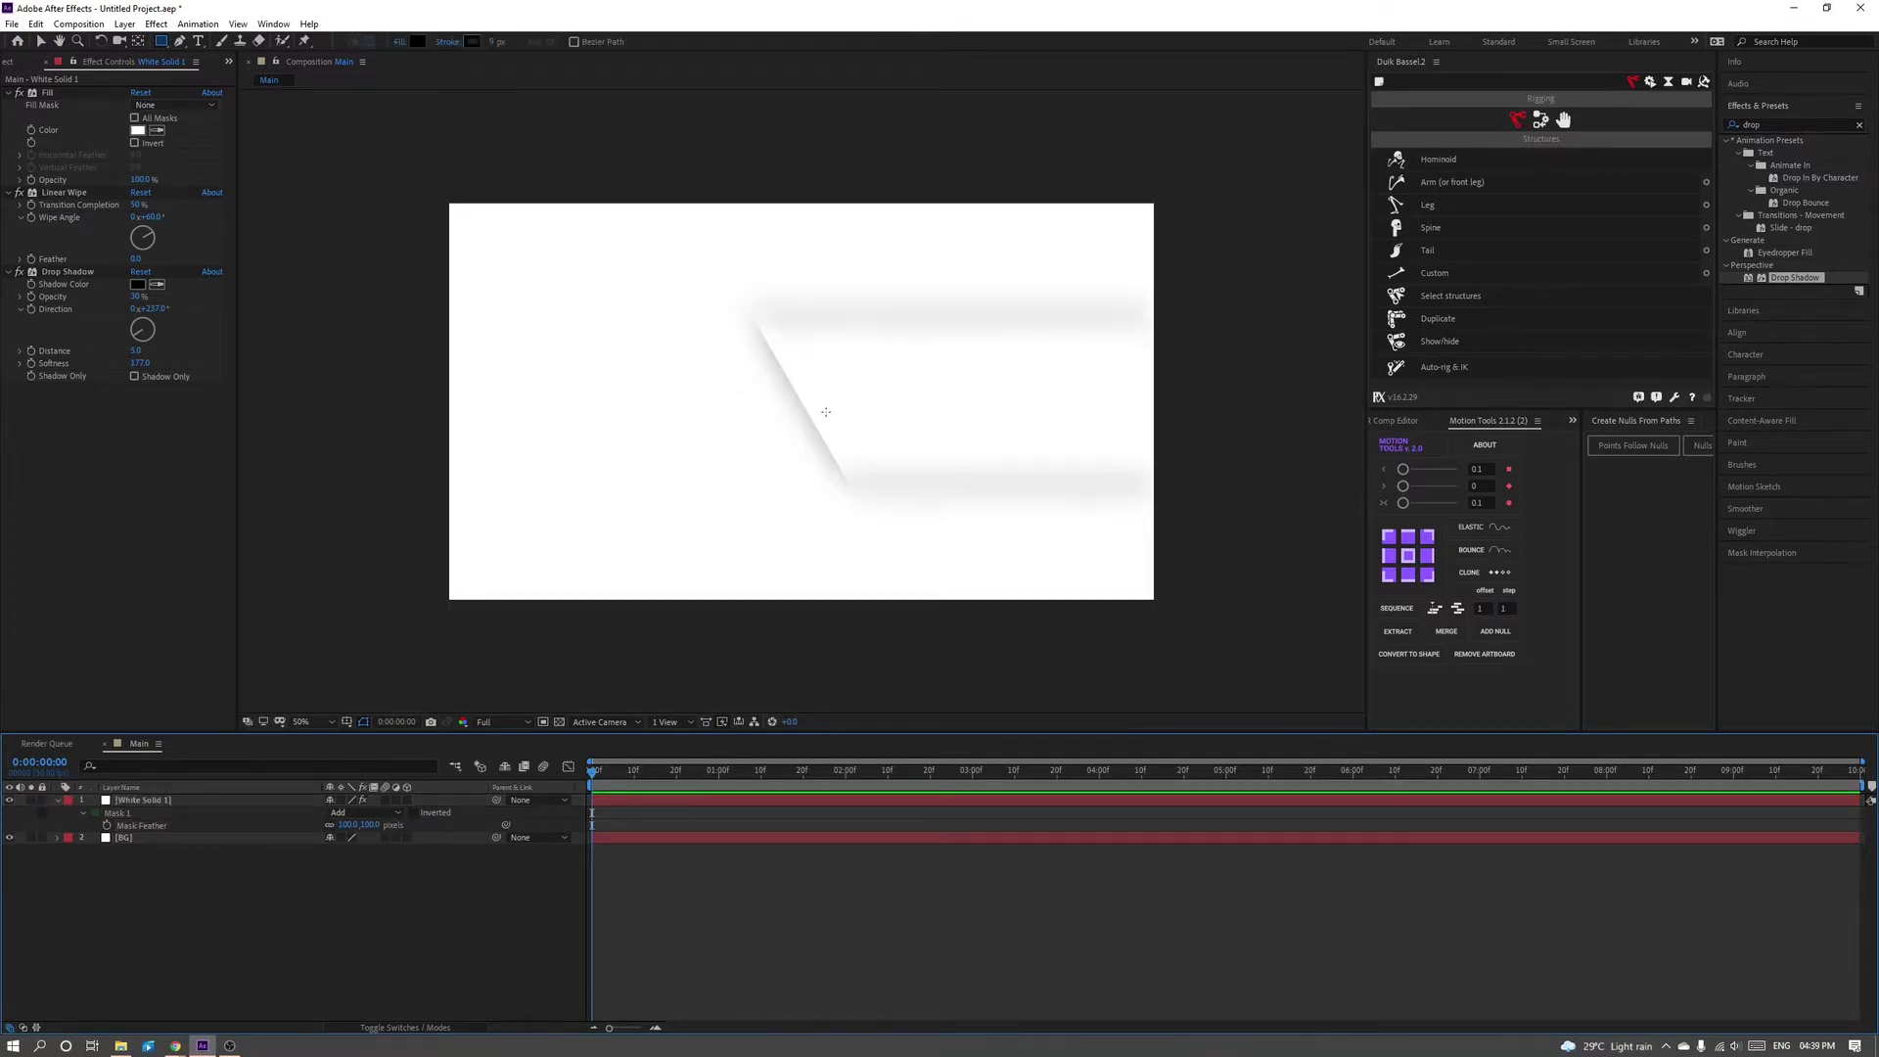
- Duplicate the masked white solid and remove the copy's mask and Drop Shadow
click(10, 838)
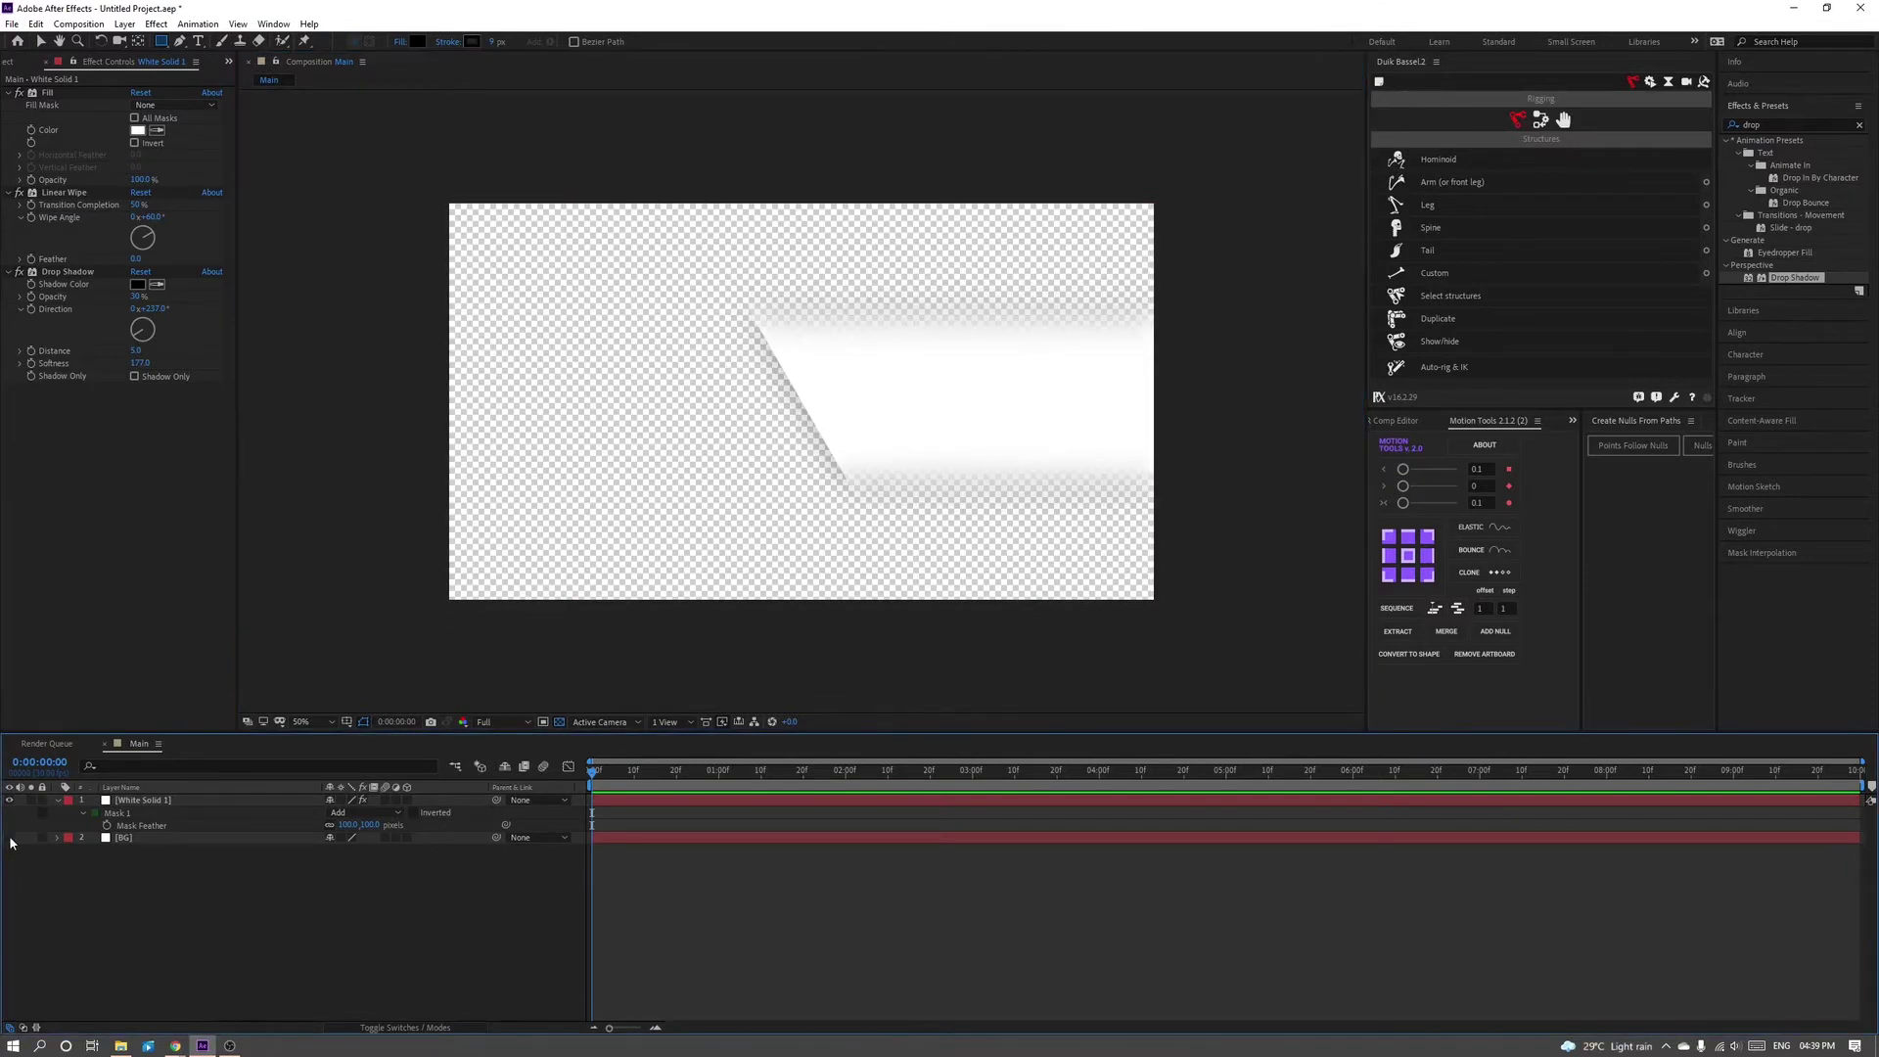
click(10, 838)
click(181, 801)
key(ctrl+d)
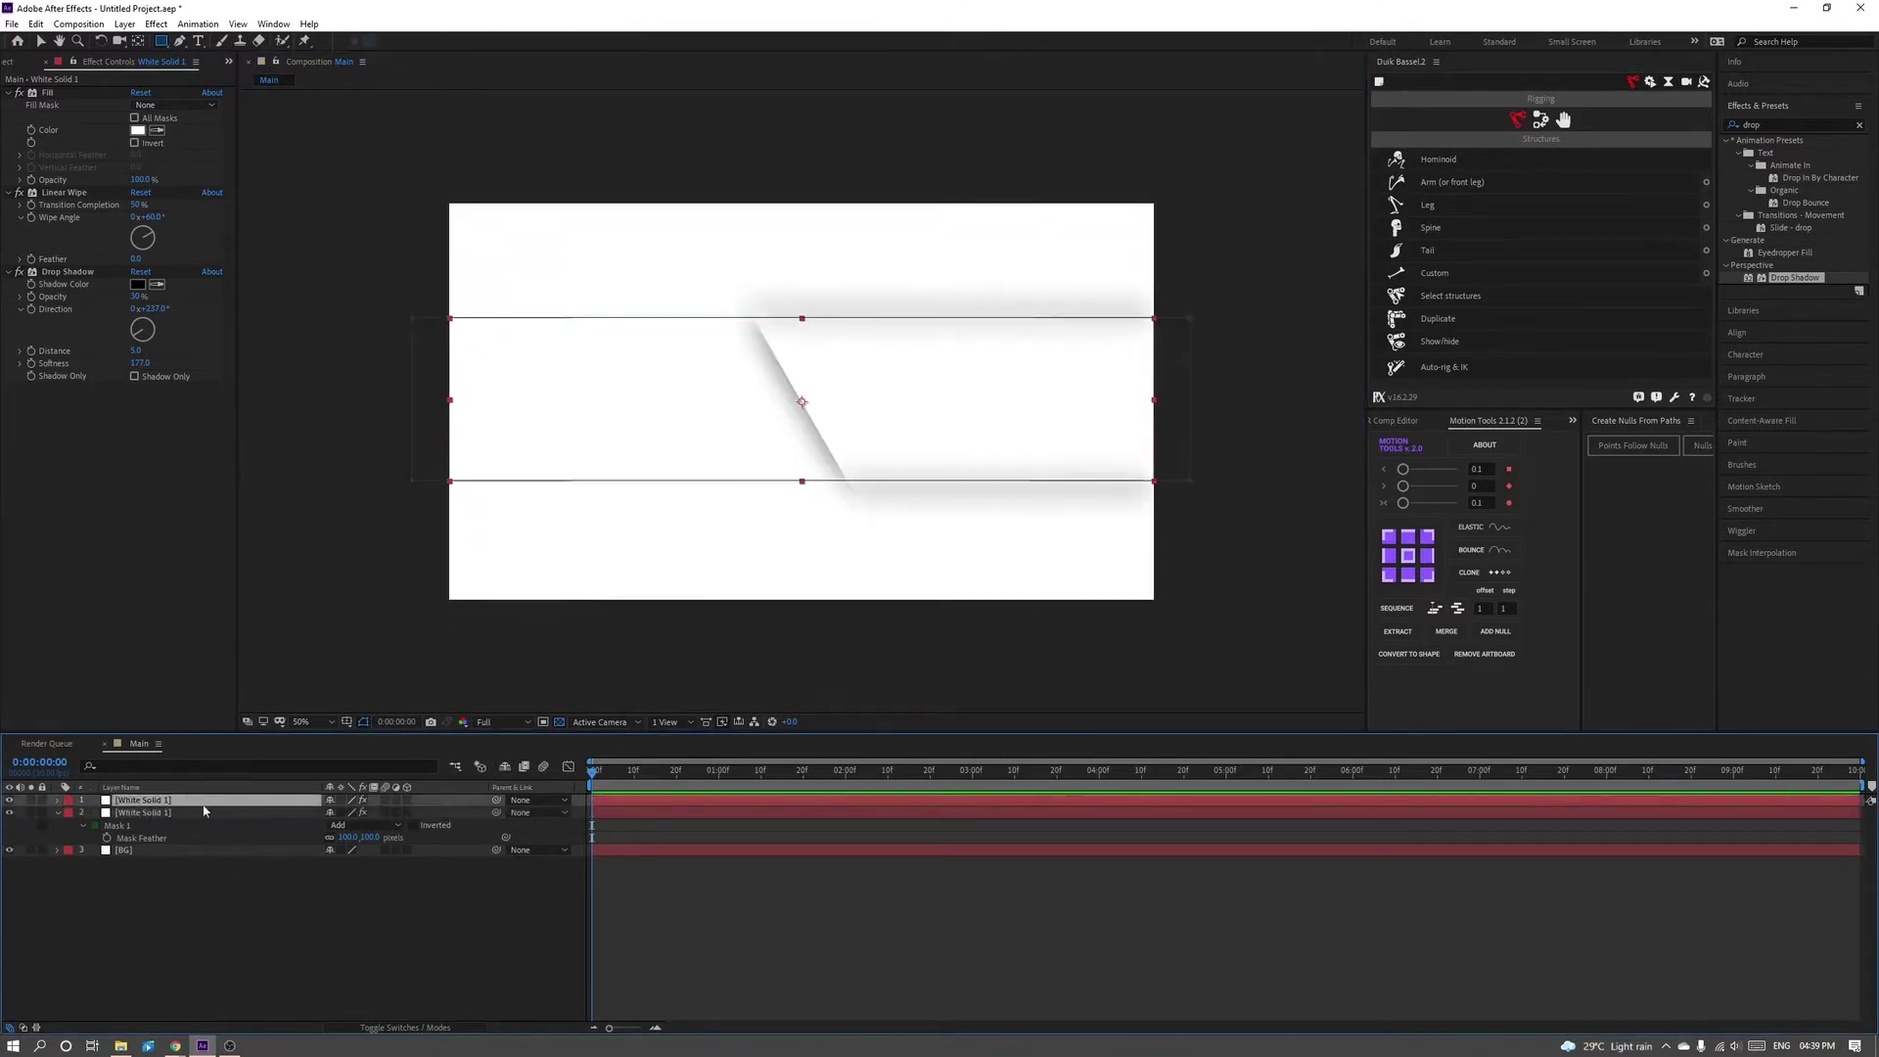
click(57, 802)
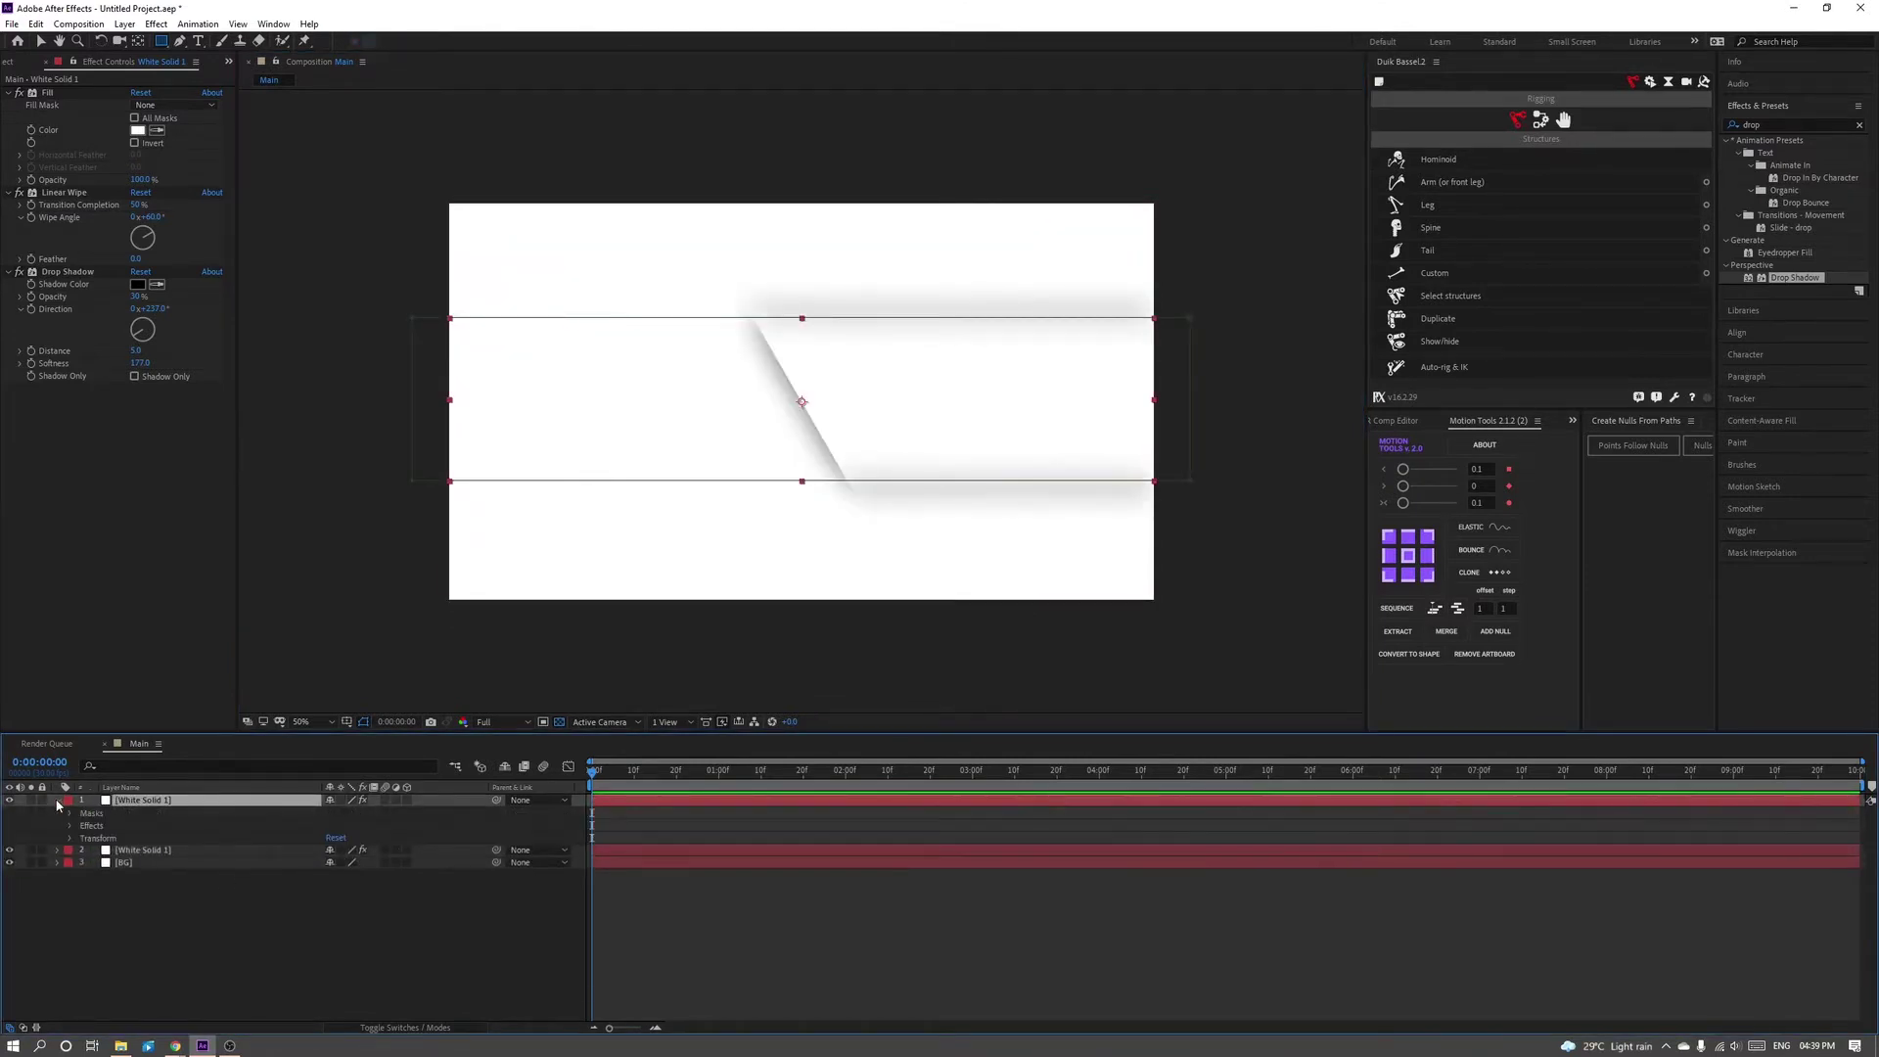
click(91, 812)
key(Delete)
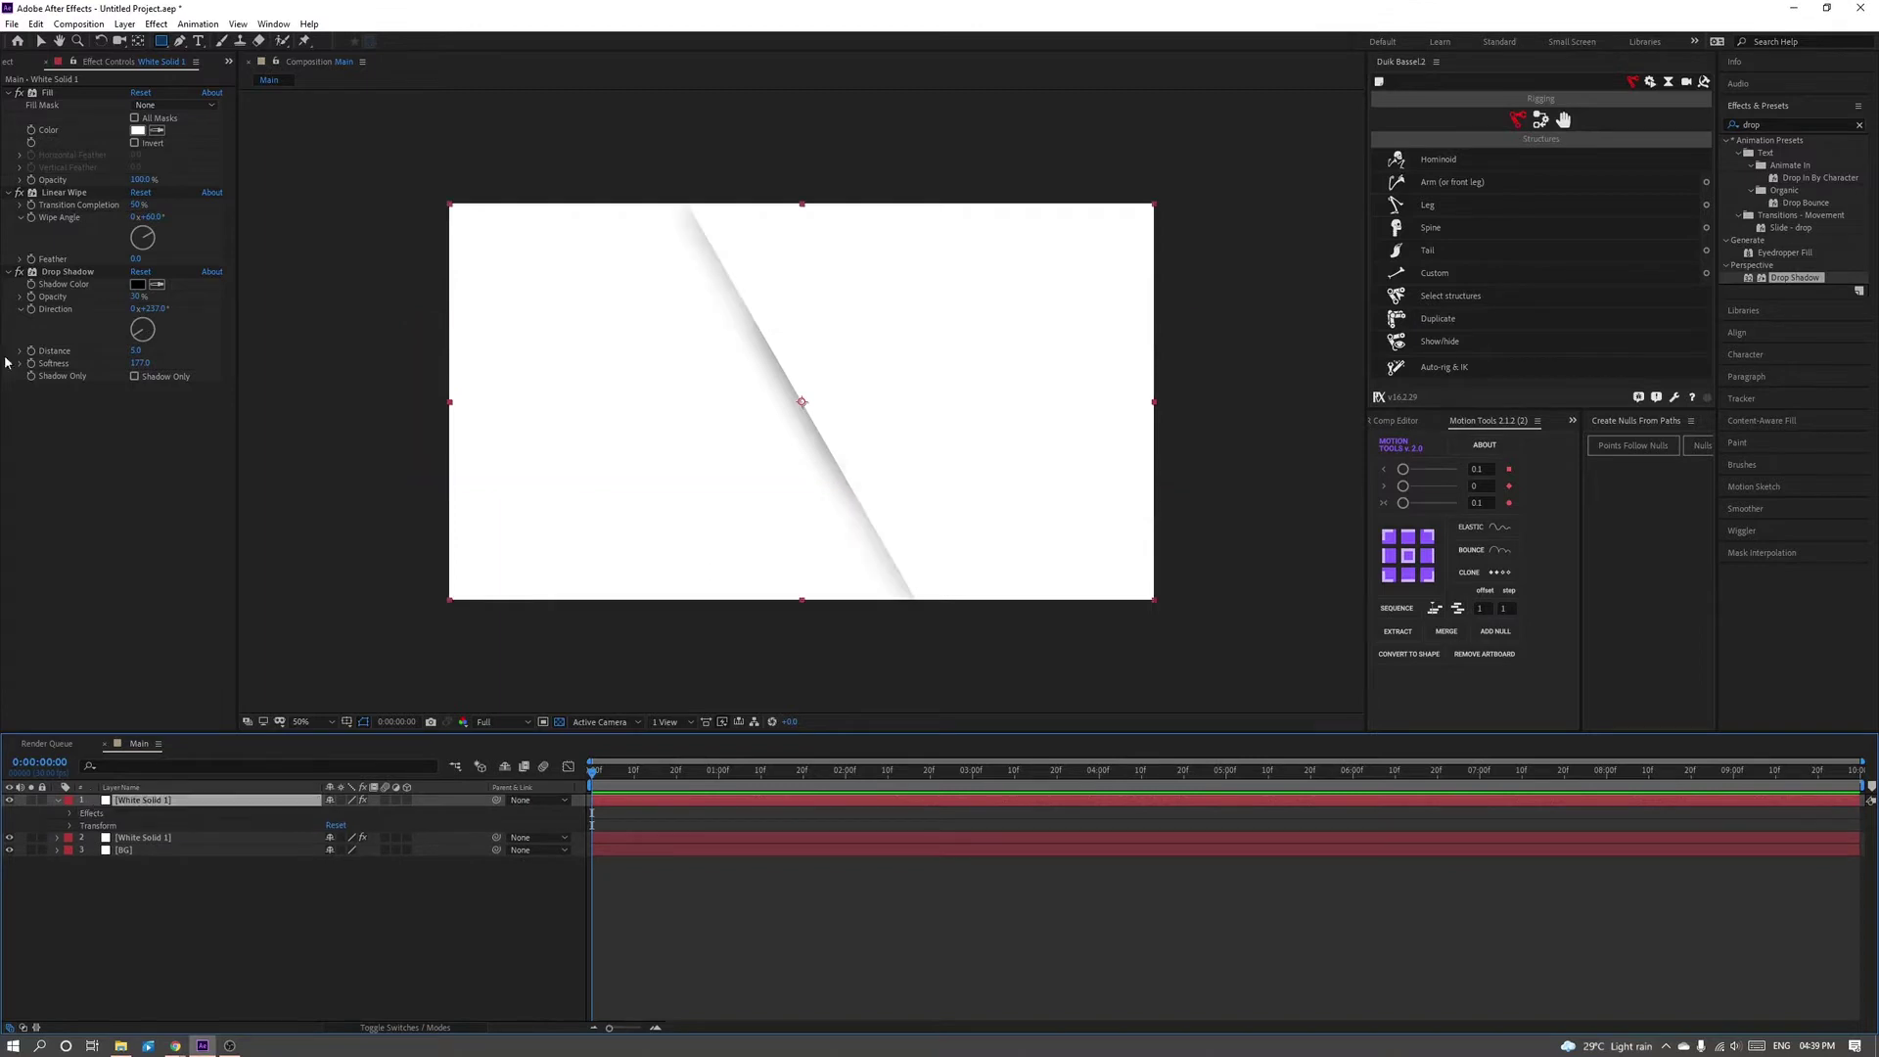
key(Delete)
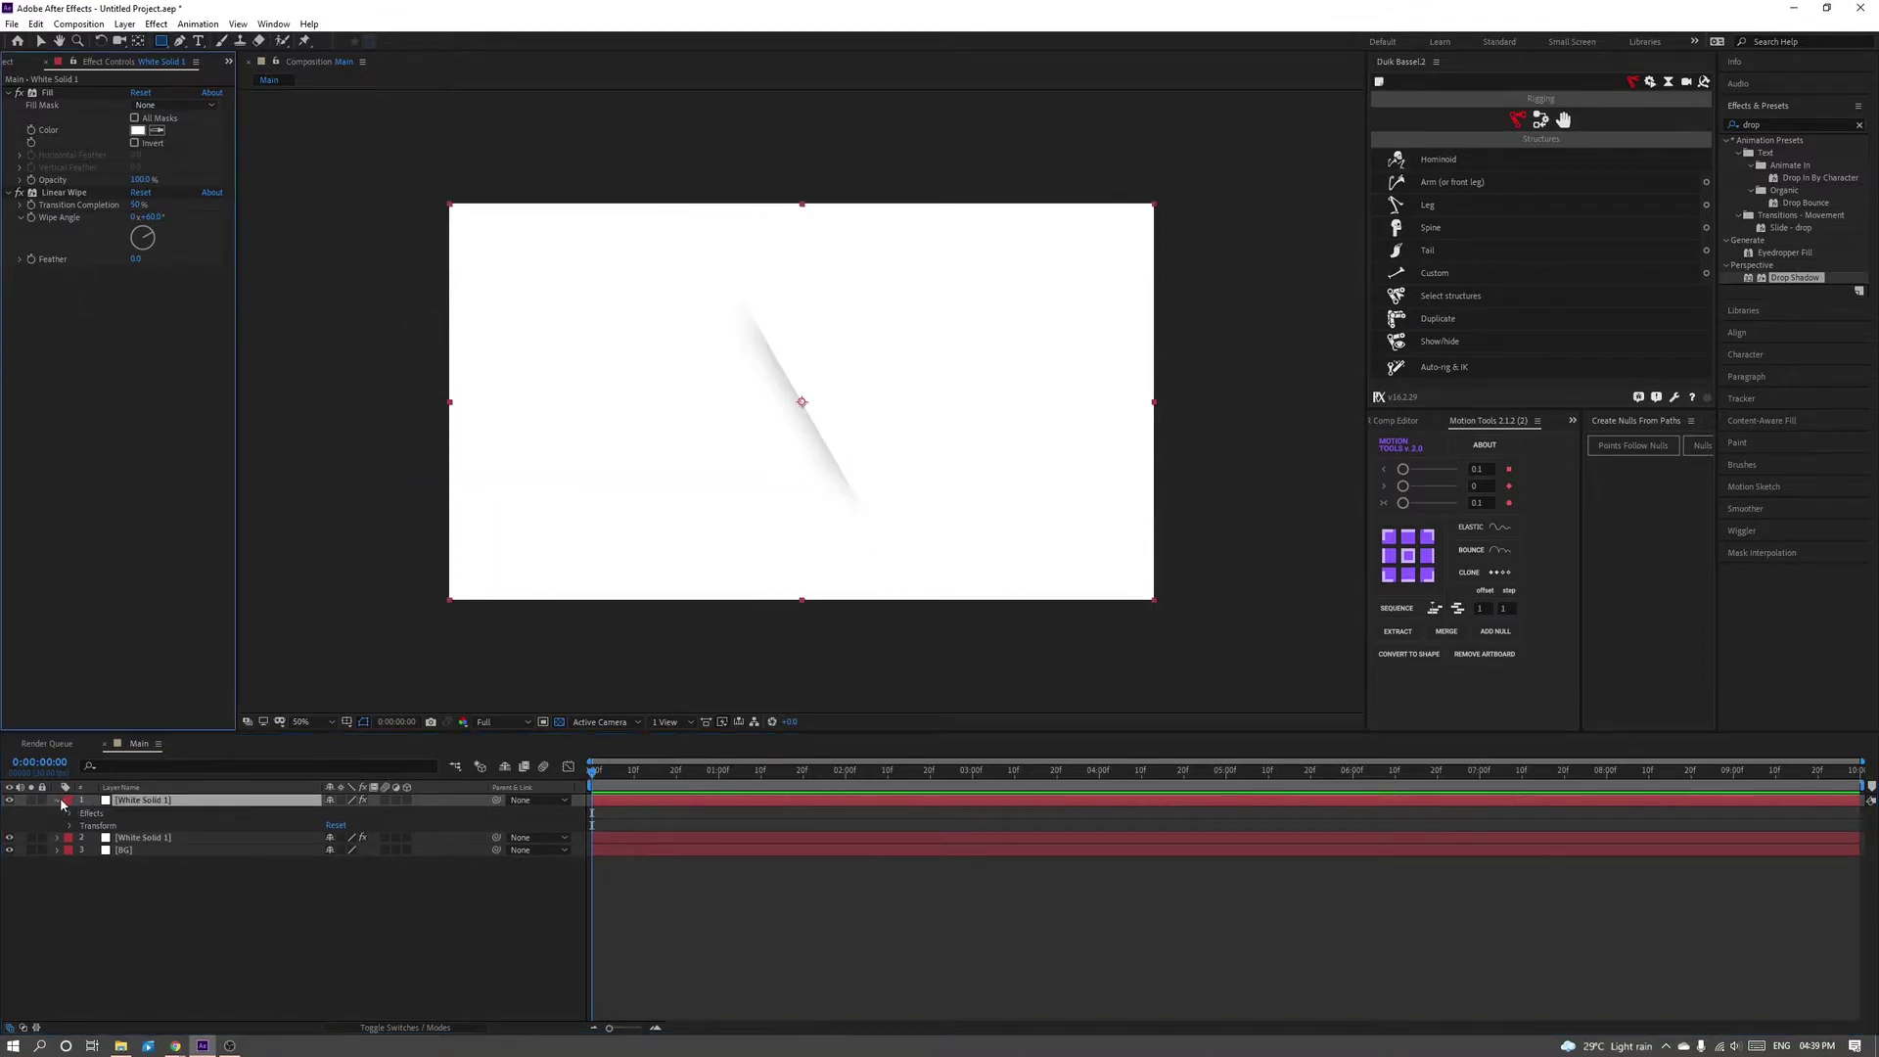
- Pre-compose both white solids into a new composition named 'Cut'
click(61, 802)
shift+click(142, 812)
right_click(142, 812)
click(166, 747)
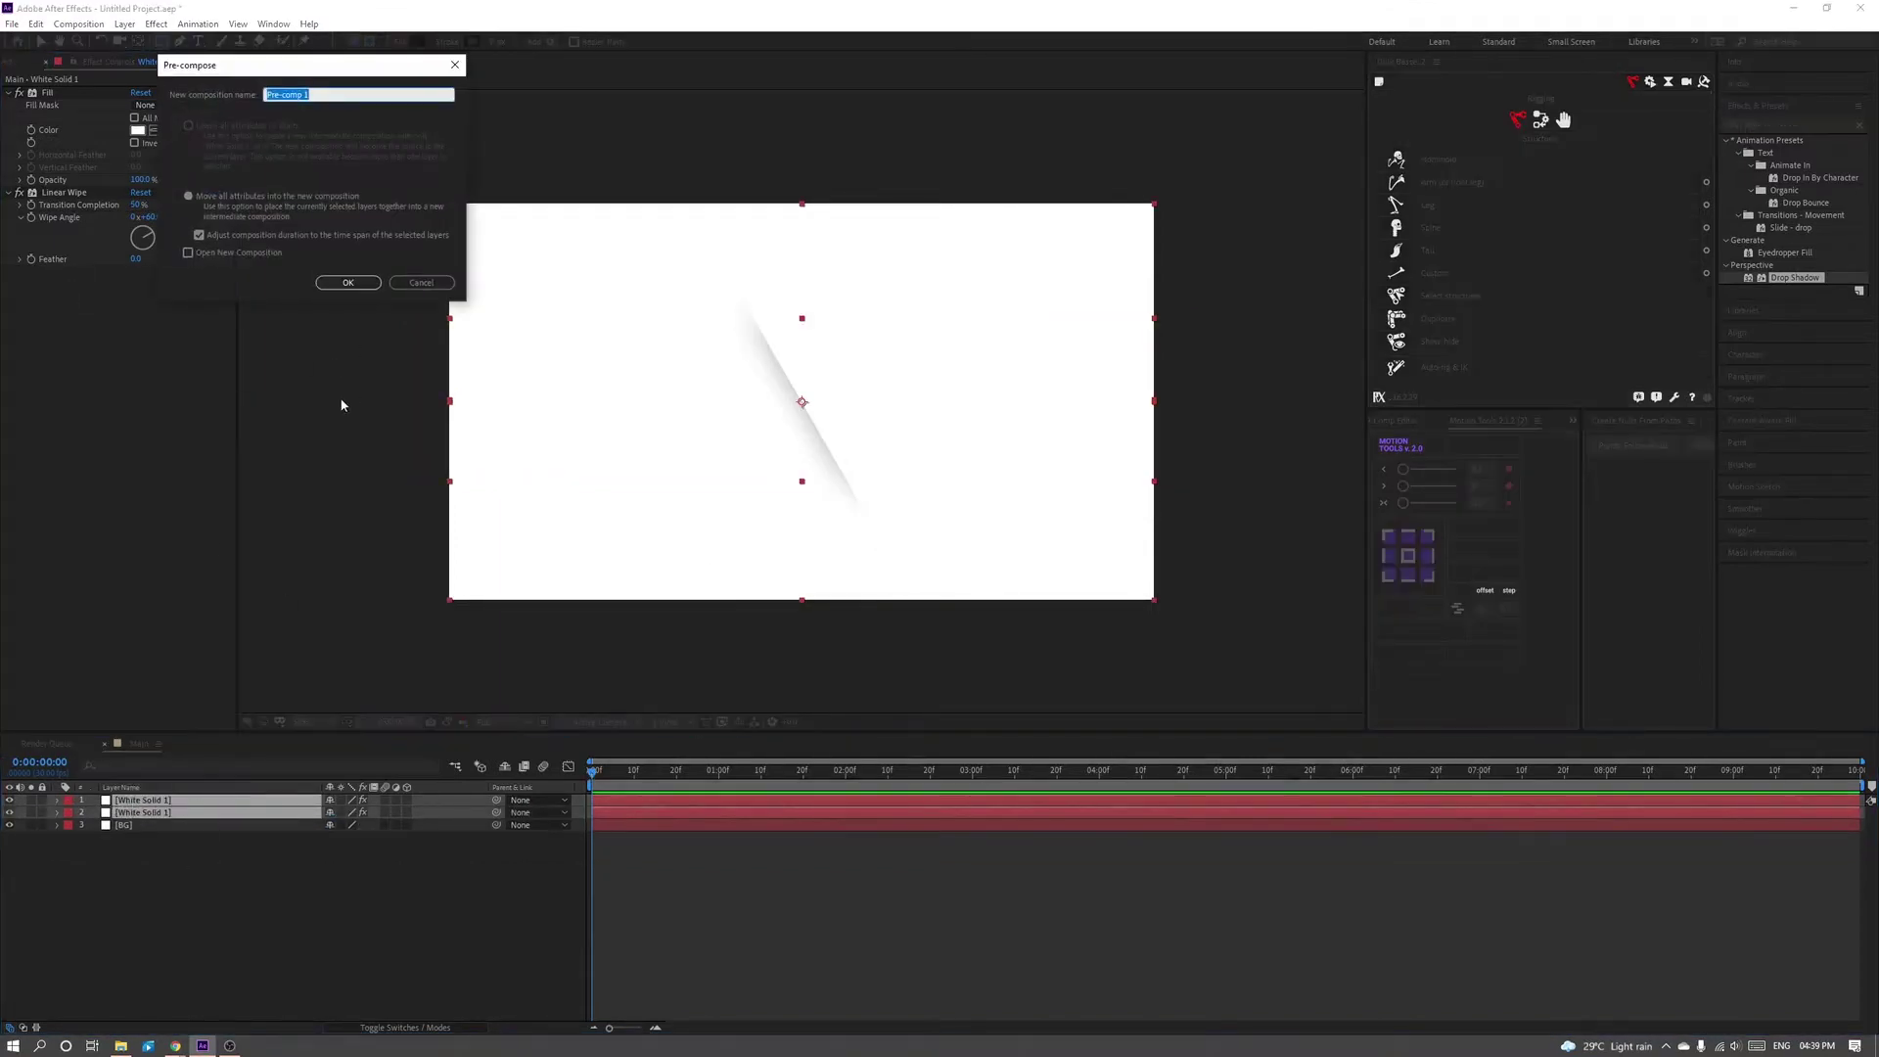
key(alt+Tab)
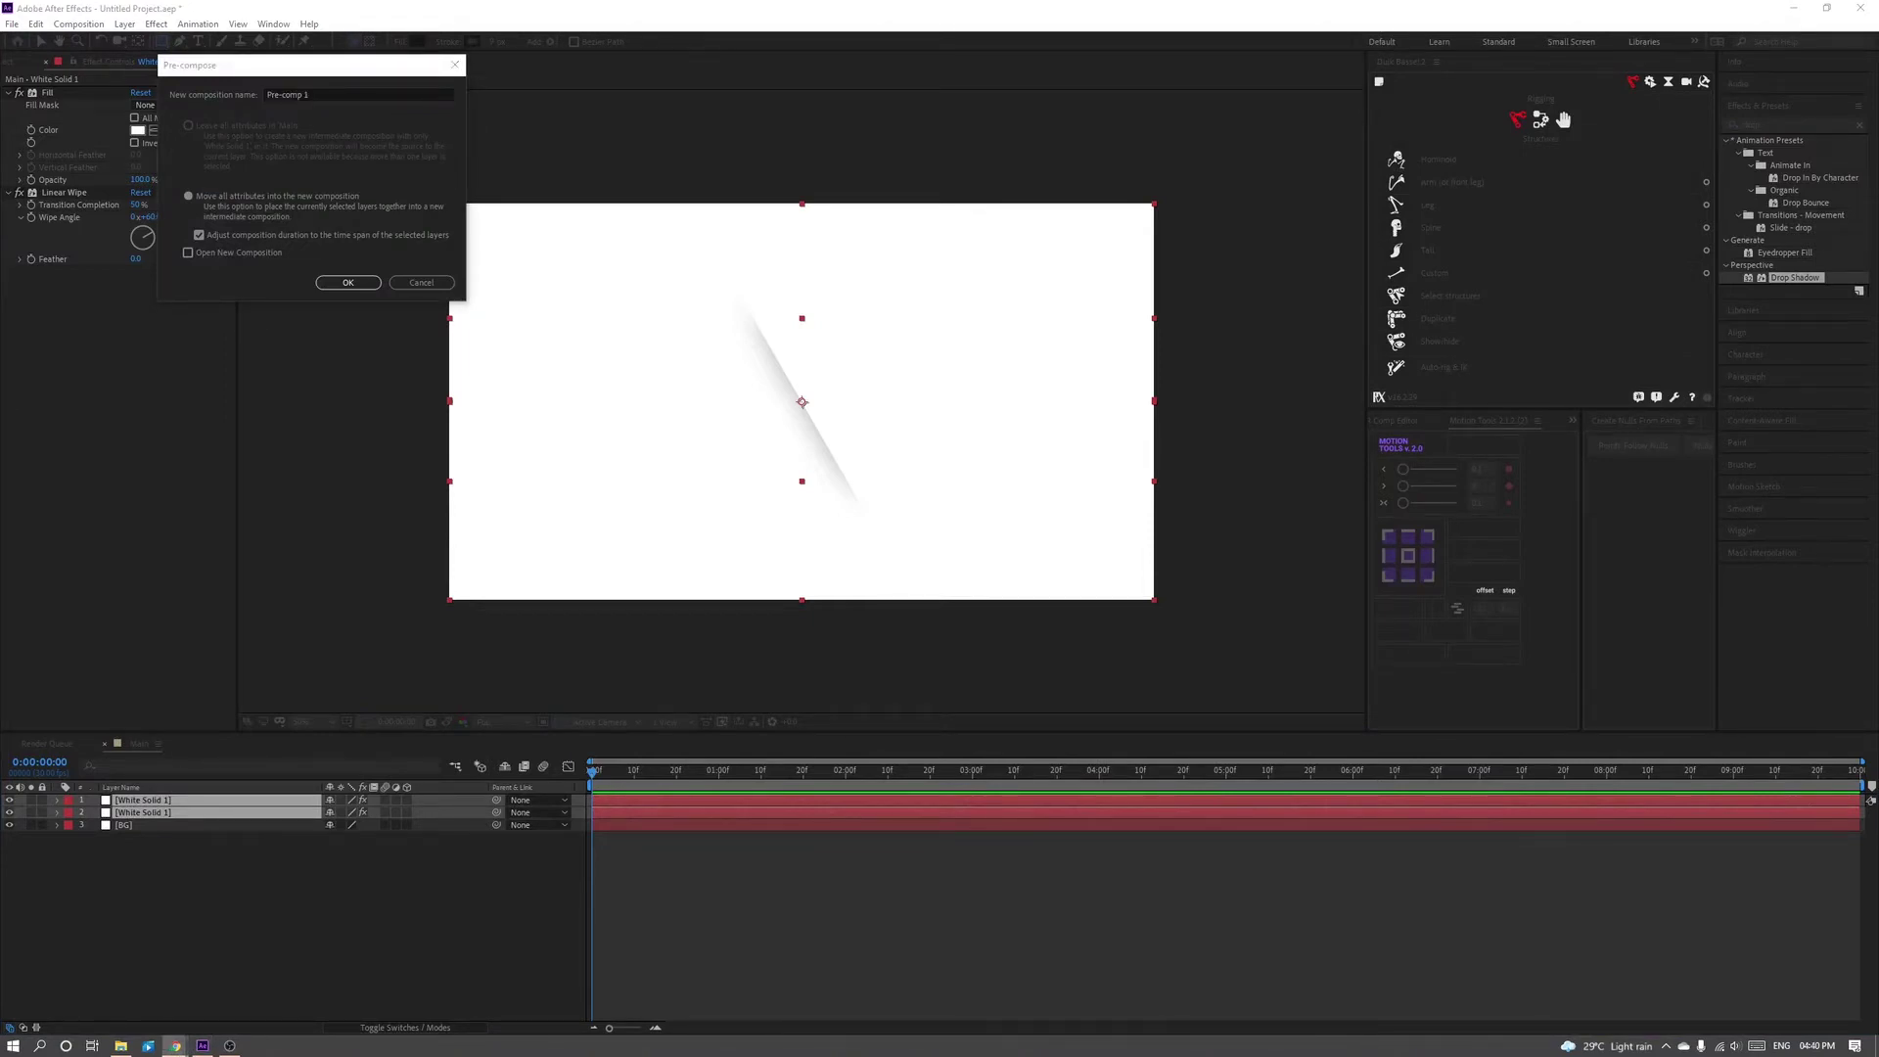
key(alt+Tab)
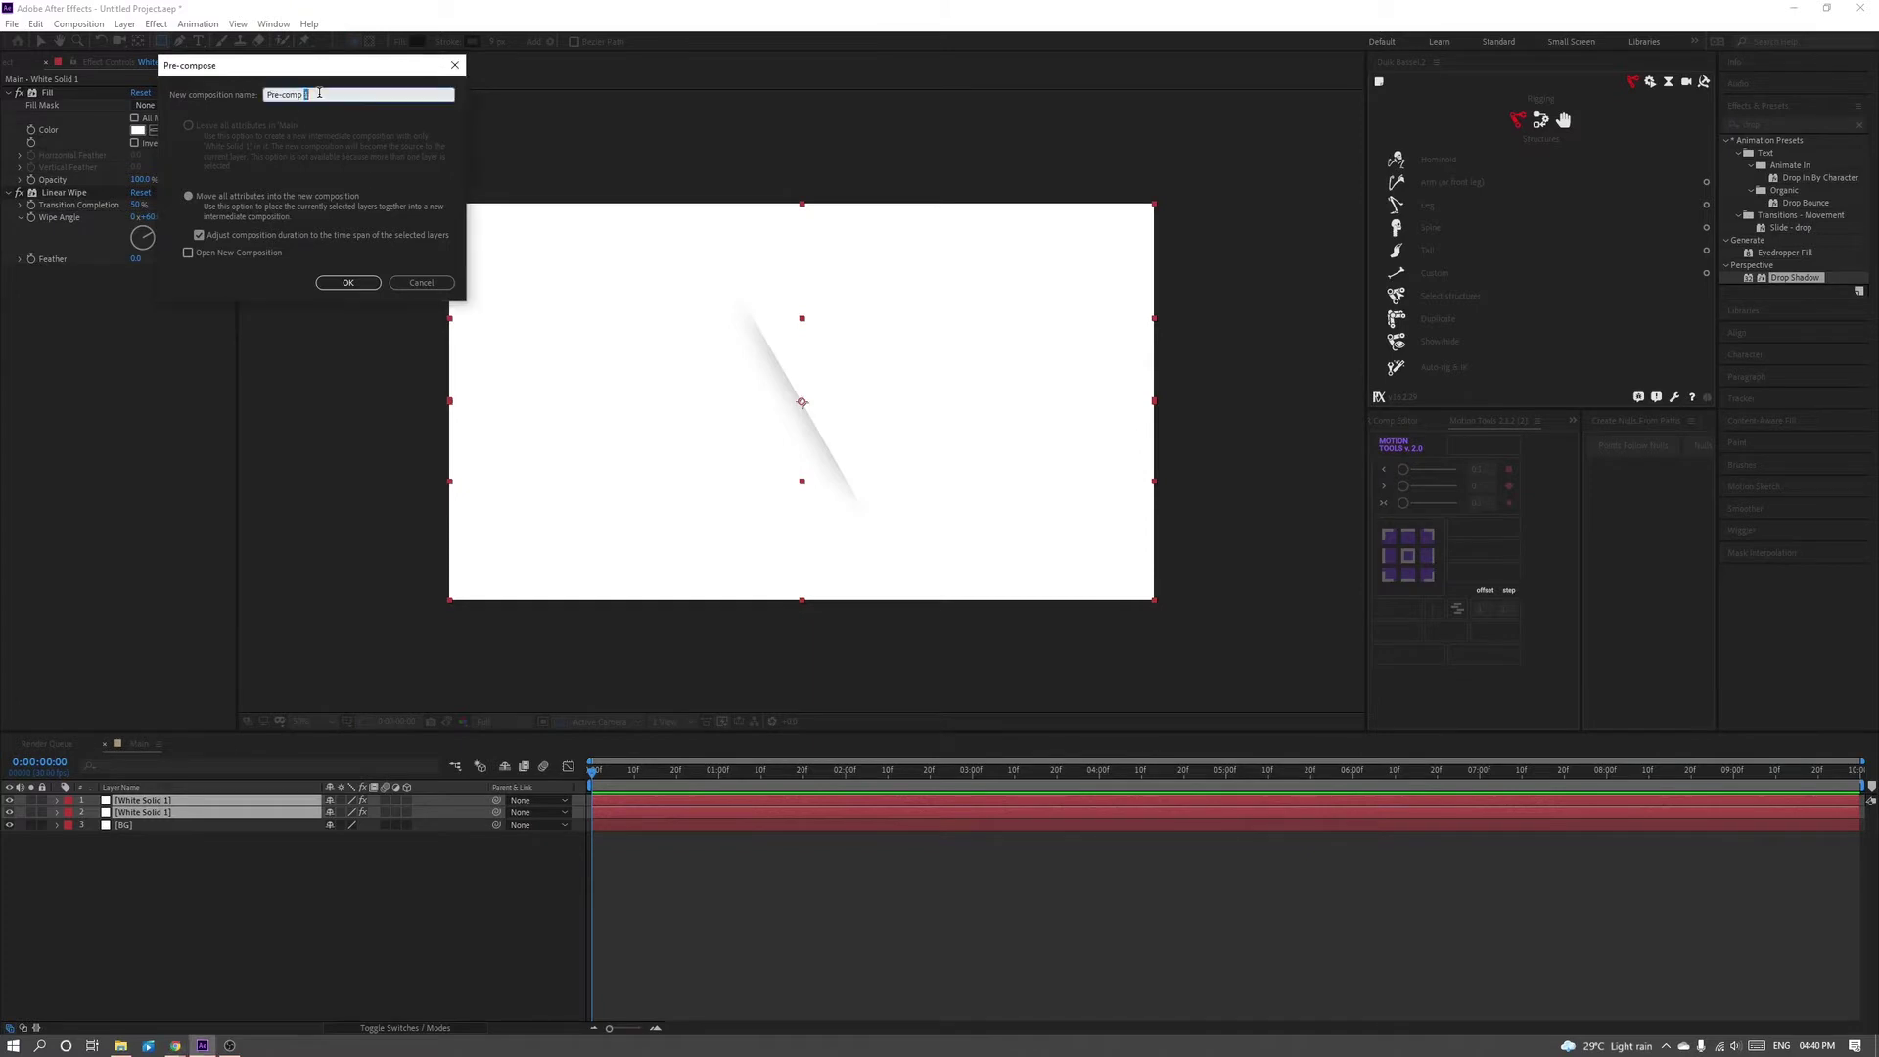
text(Cut)
click(347, 282)
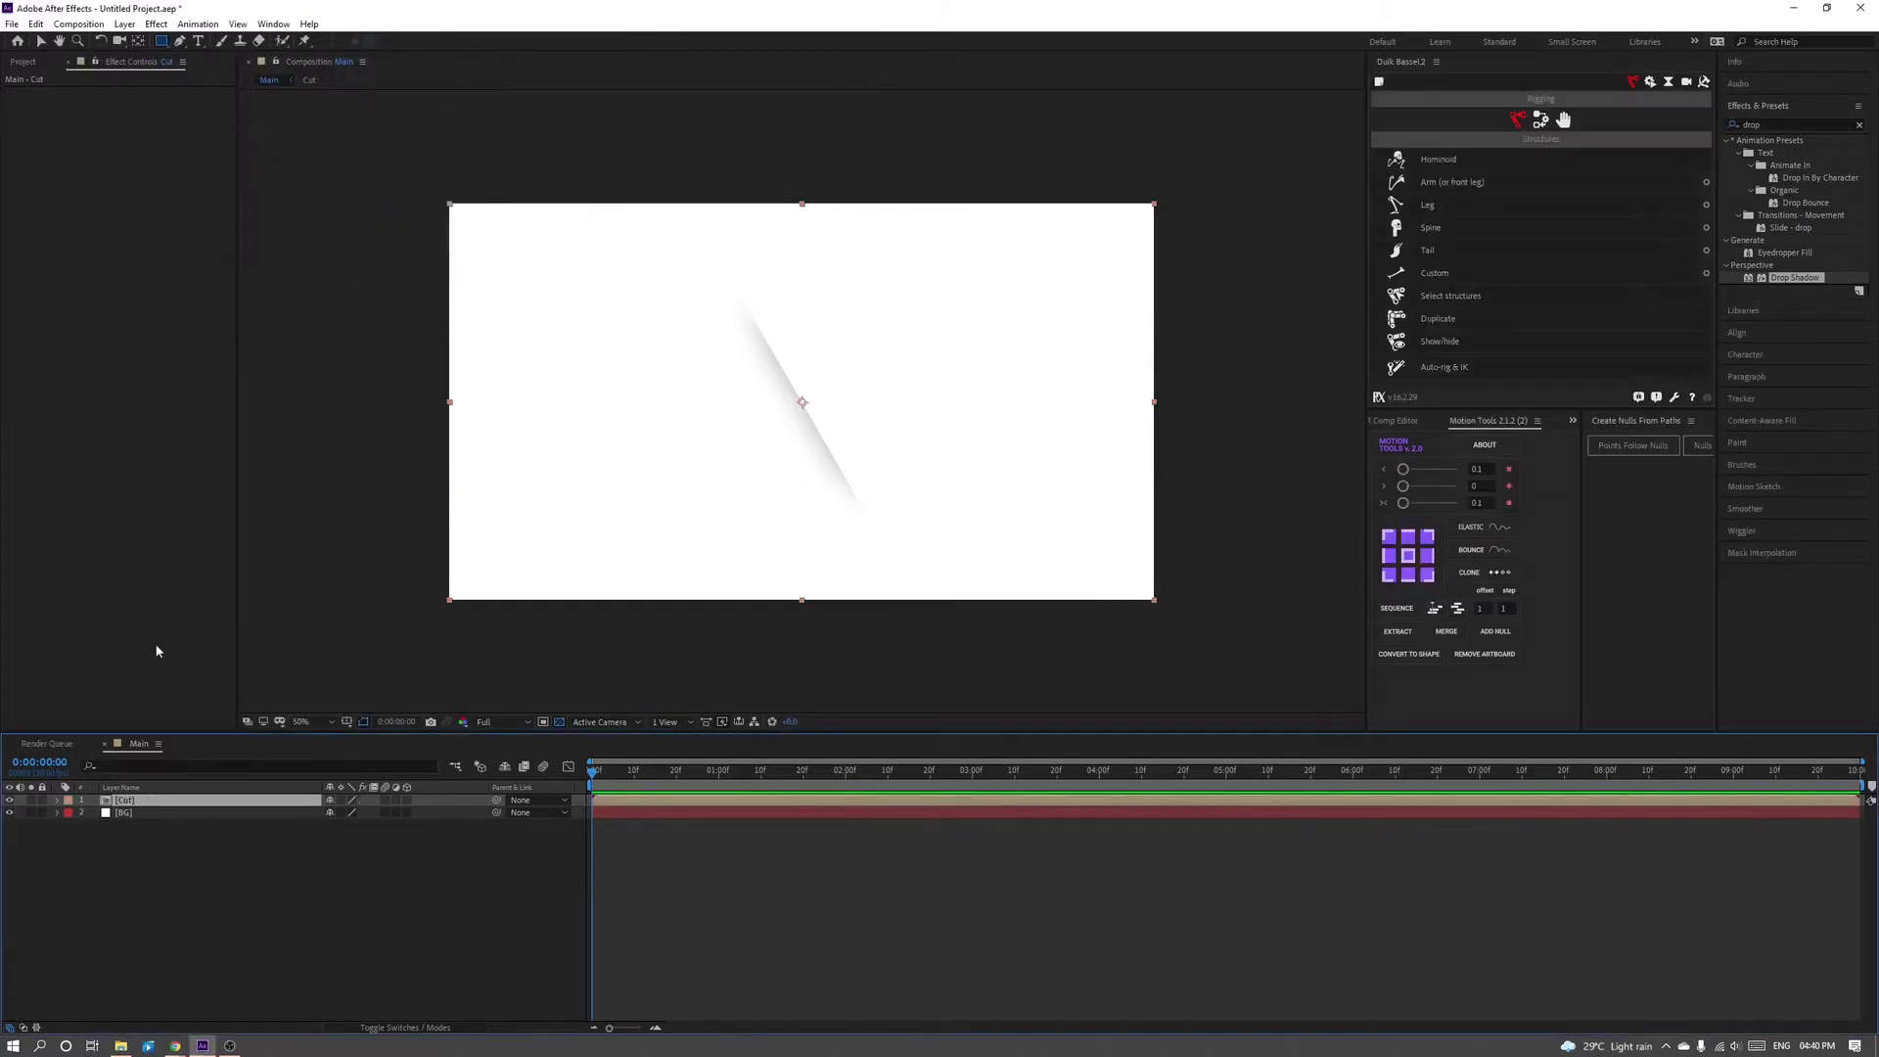
click(21, 62)
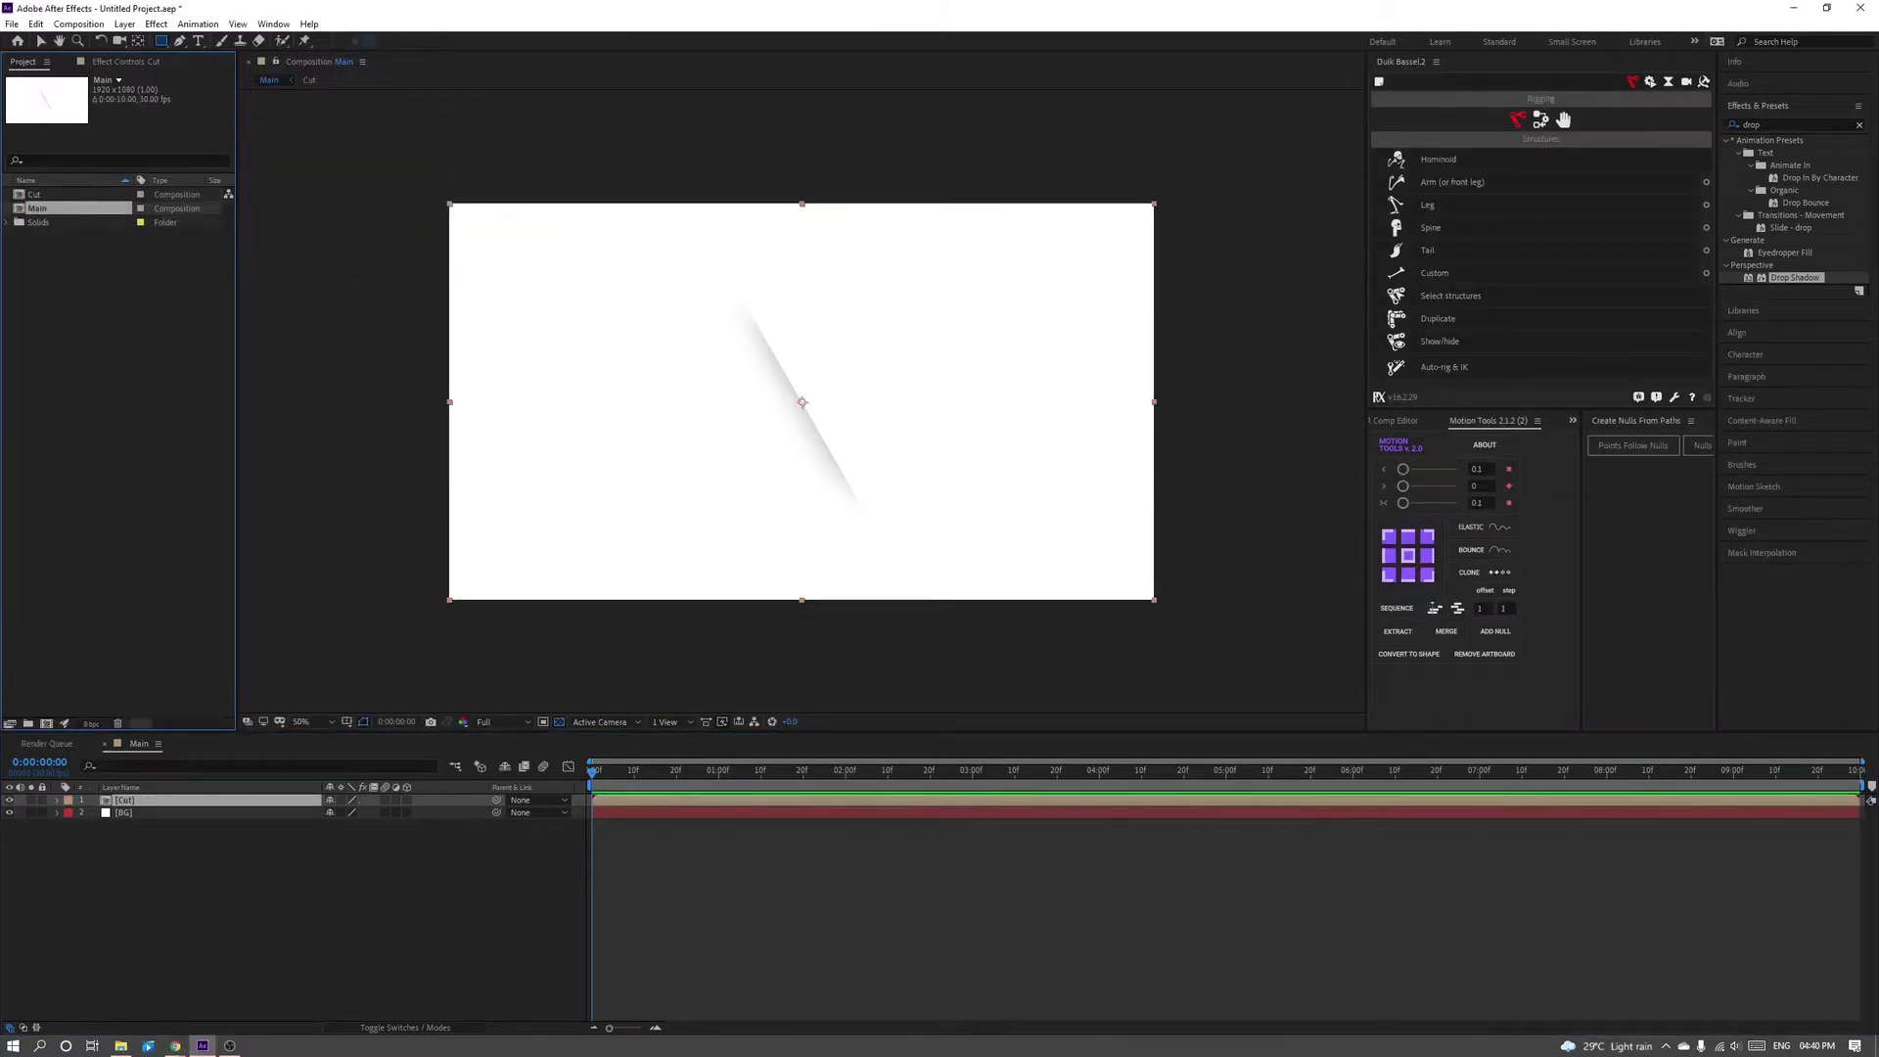
- Add a new empty composition and name it 'Media'
key(alt+Tab)
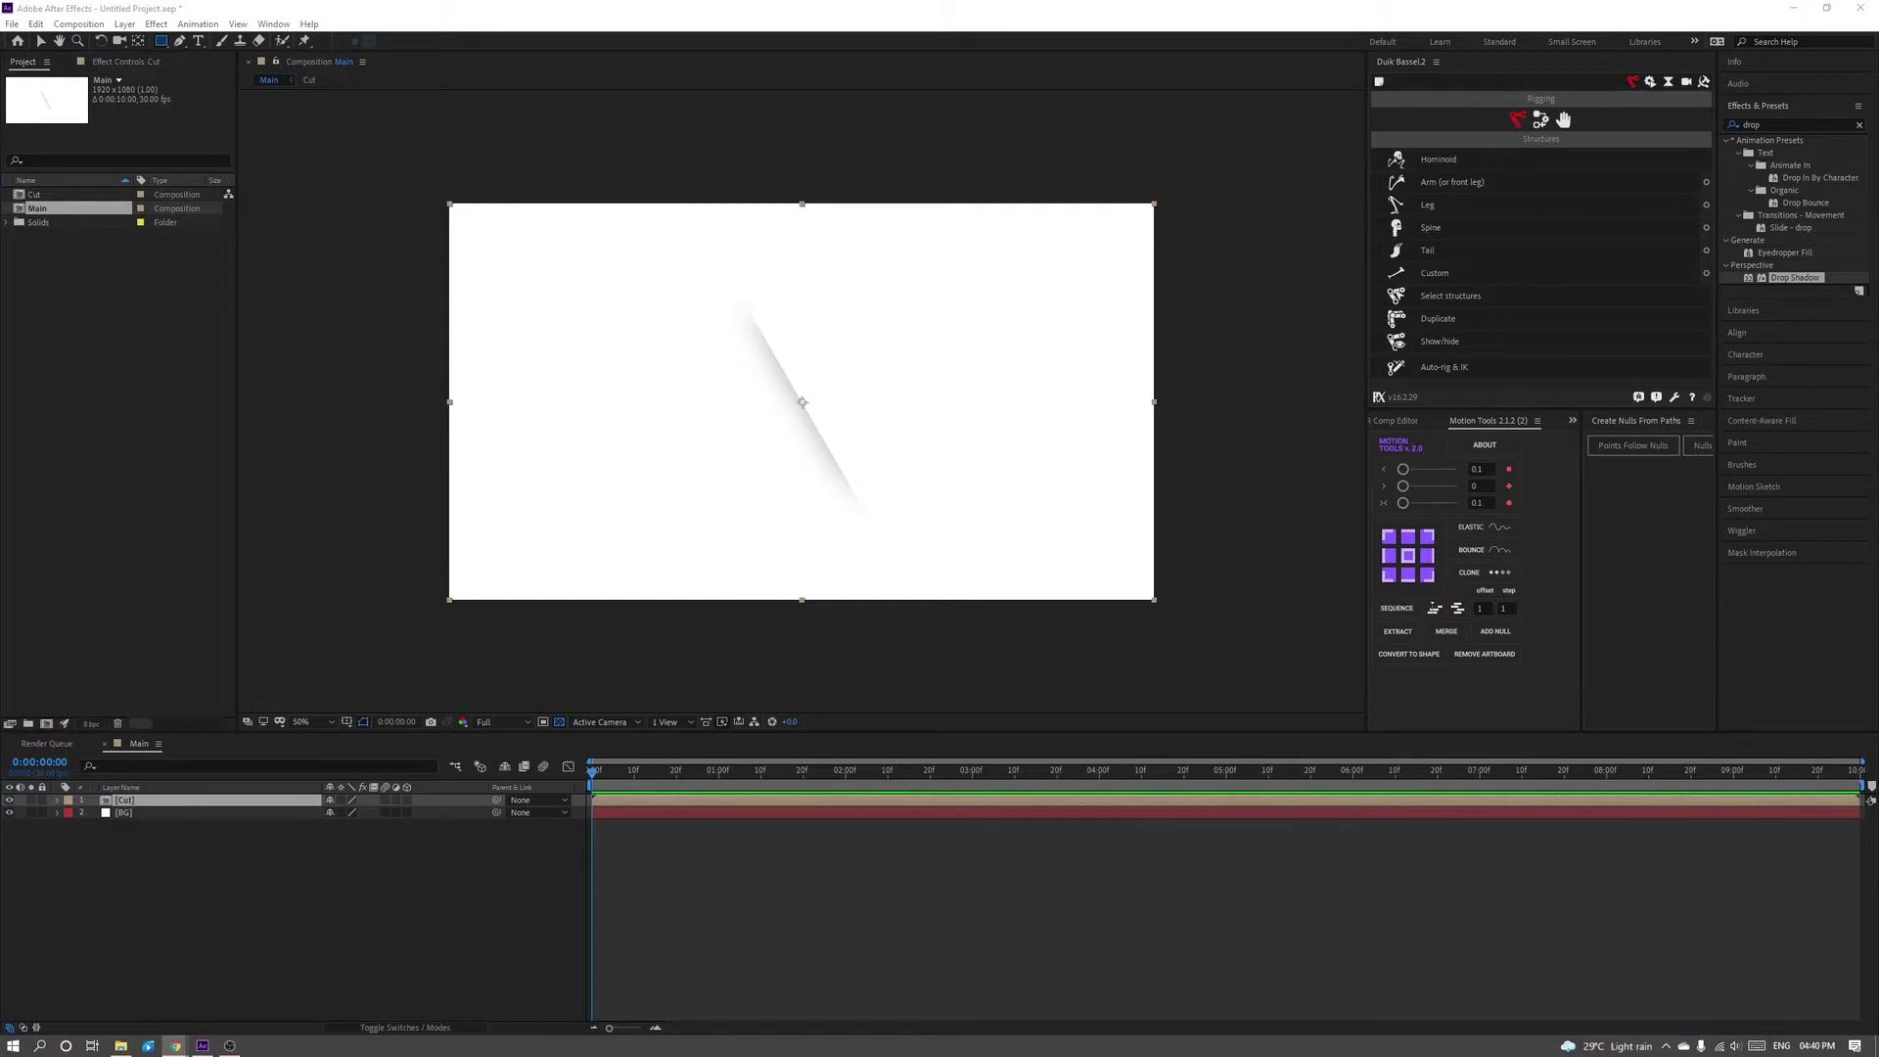
key(ctrl+k)
text(Me)
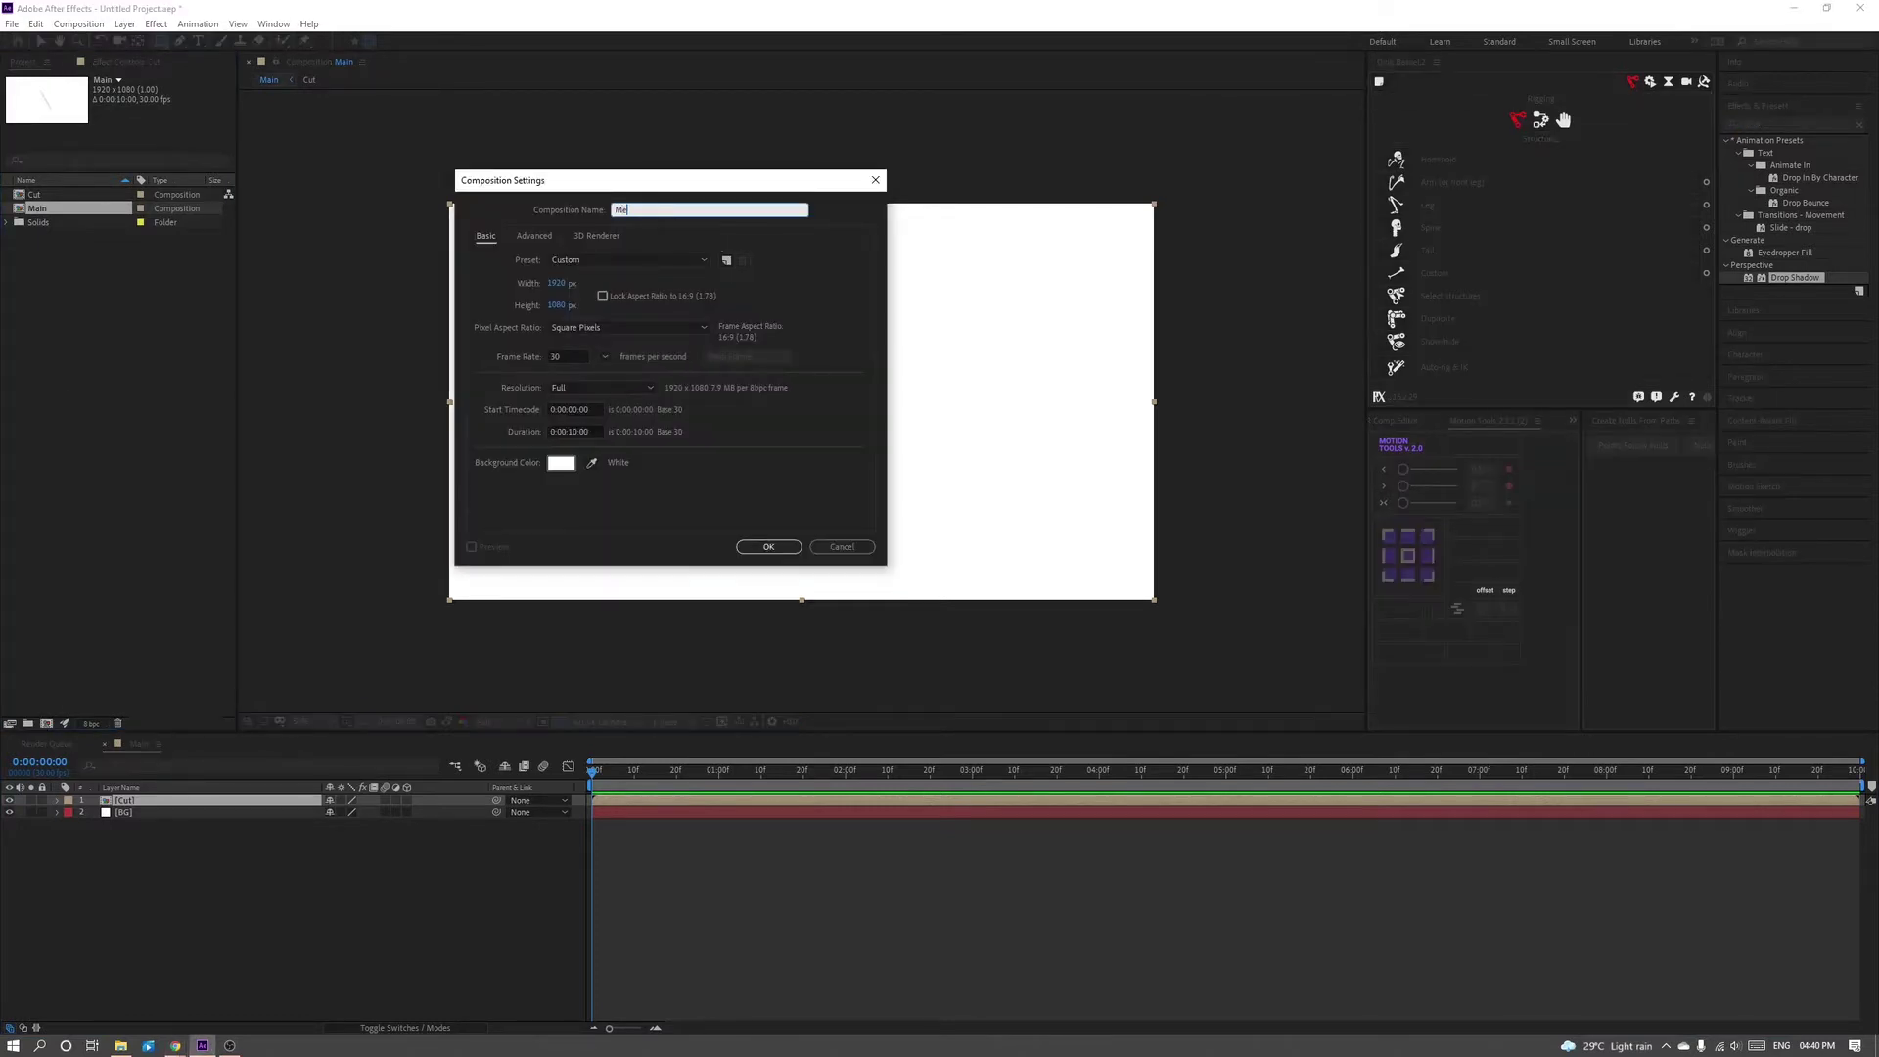
text(dia)
click(760, 544)
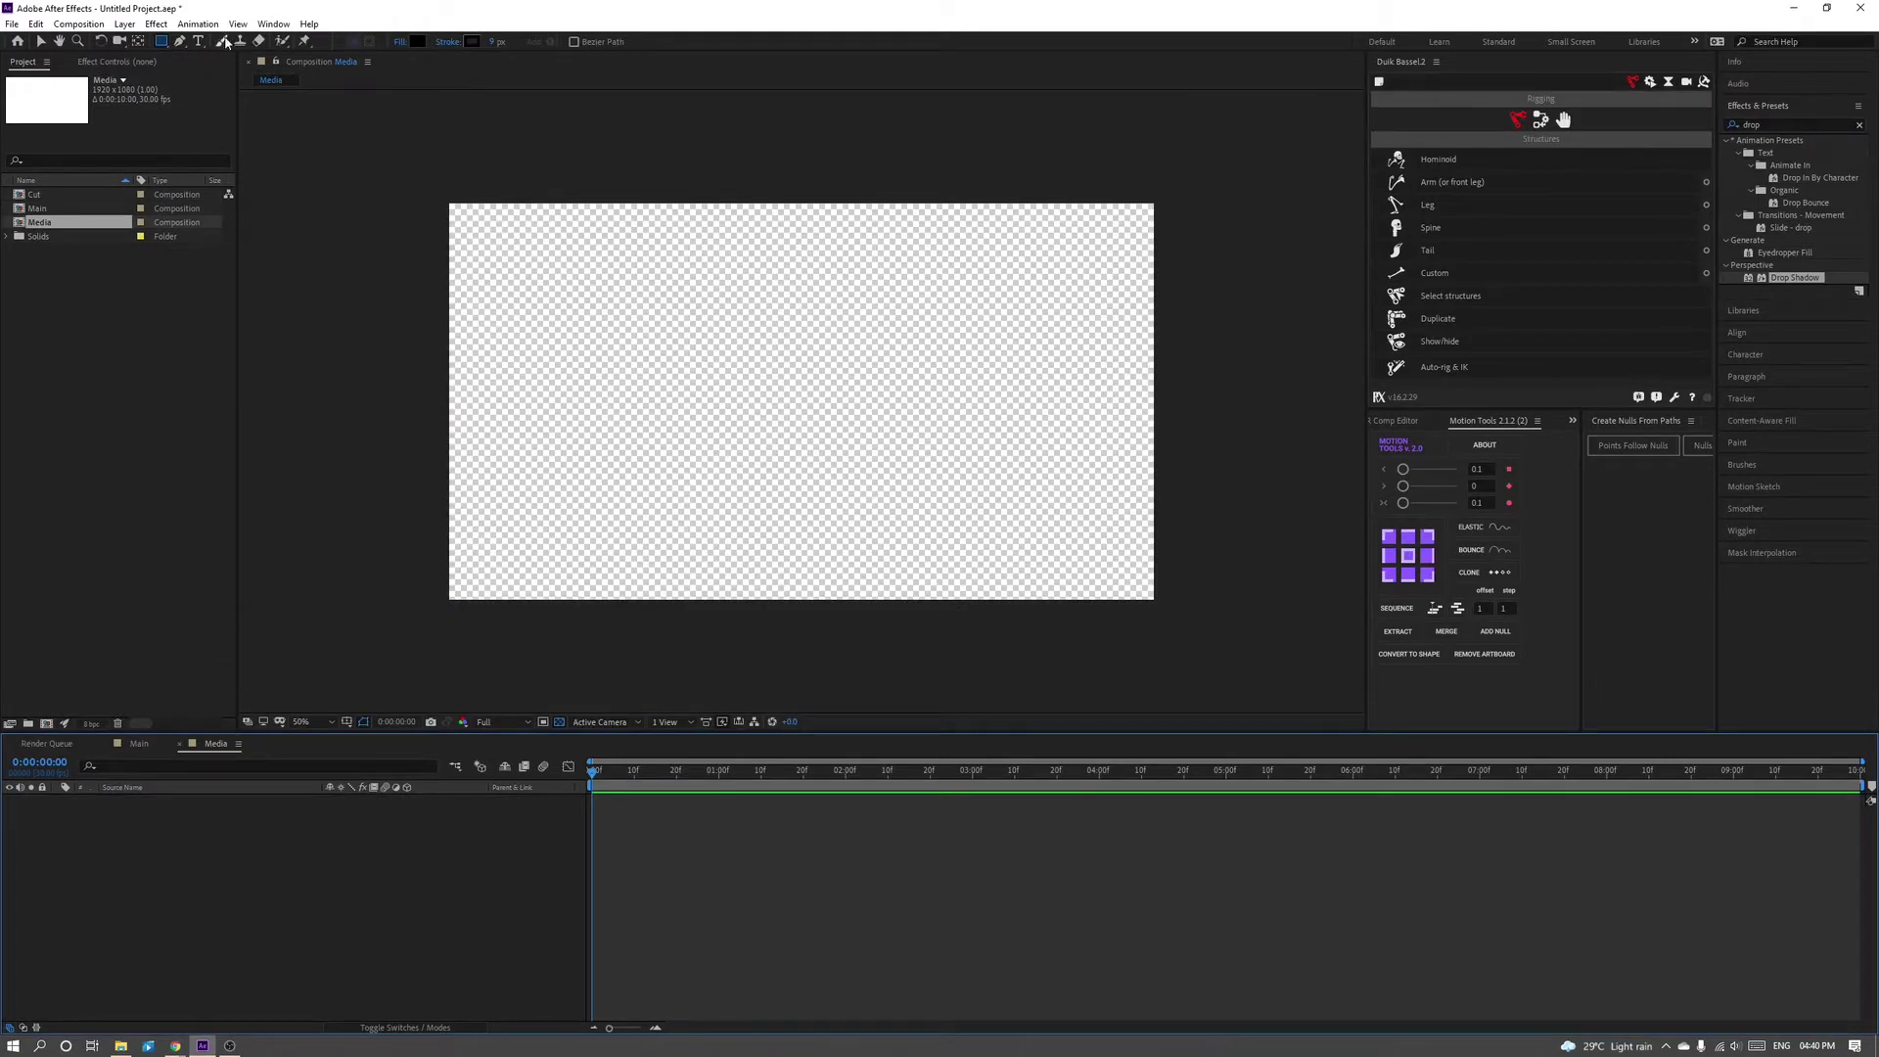
- Add a text layer reading 'CREATIVE WORLD' in the Media comp
key(ctrl+t)
click(717, 385)
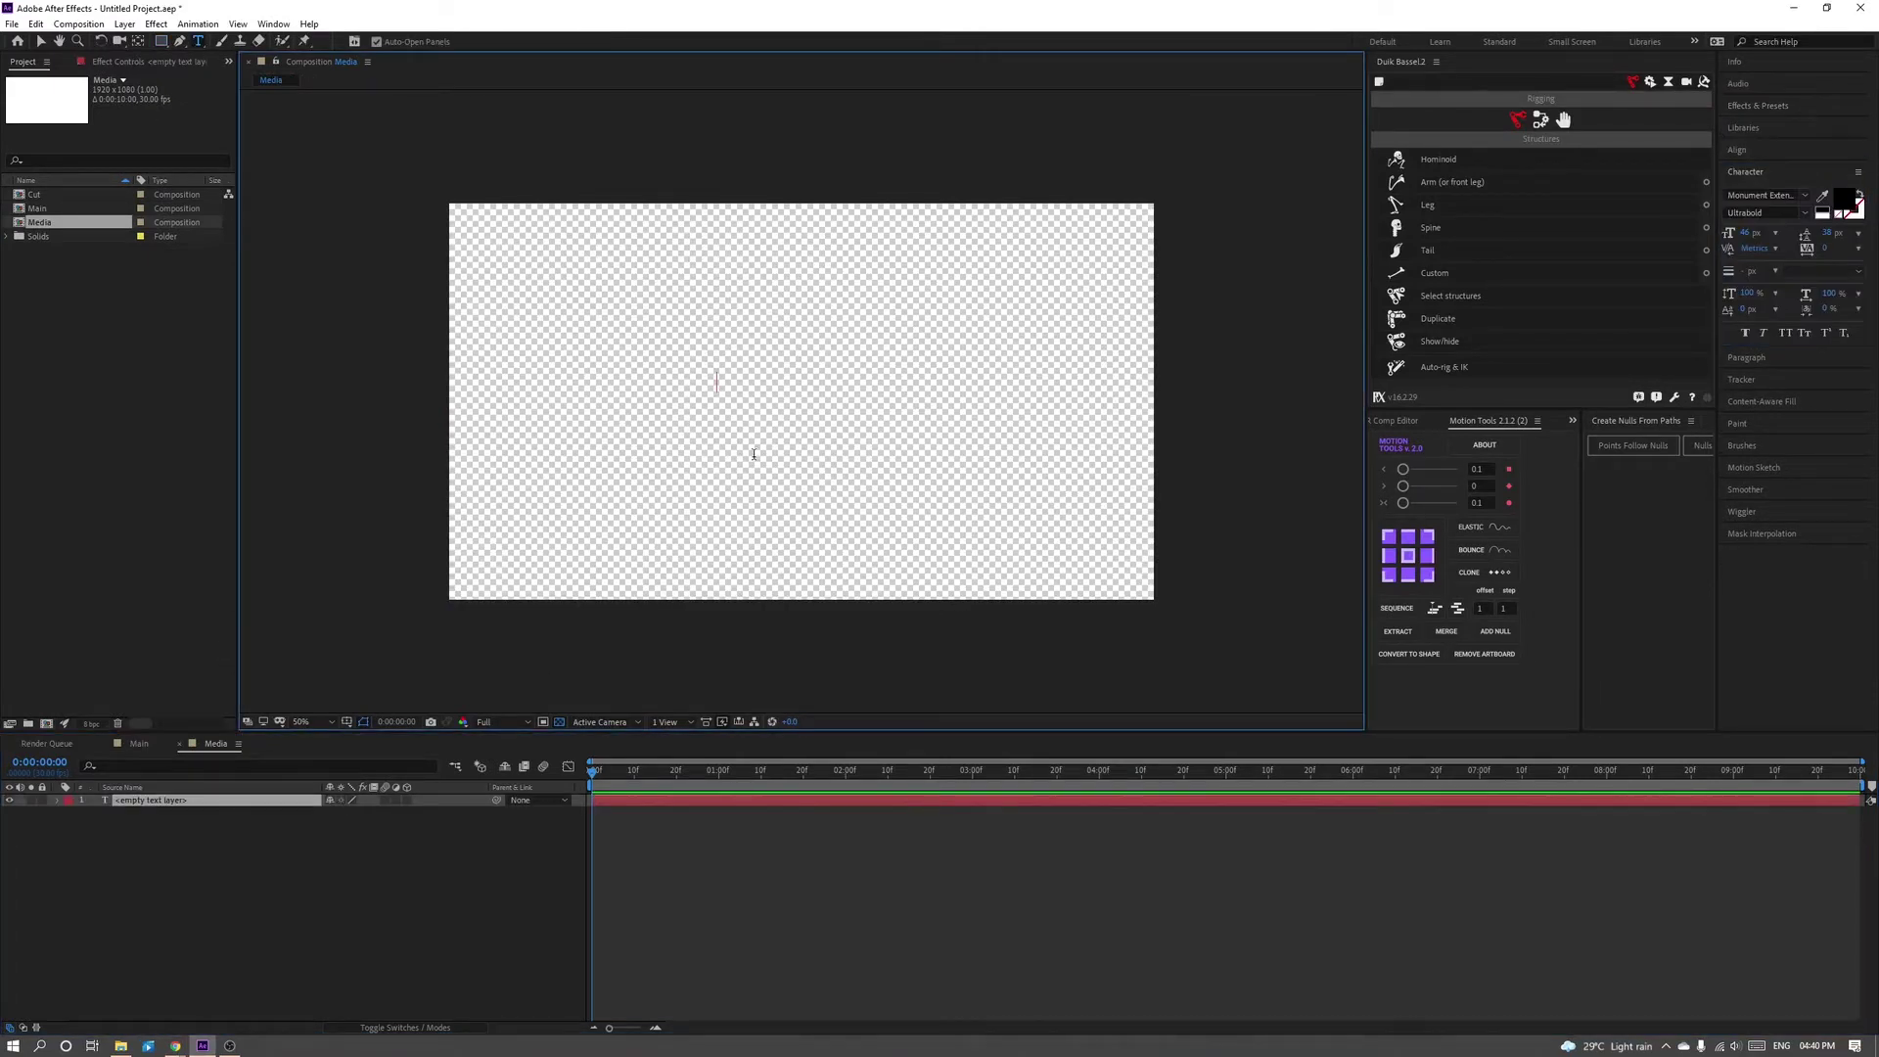
text(CREA)
key(BackSpace)
key(BackSpace)
key(BackSpace)
key(BackSpace)
text(CREA)
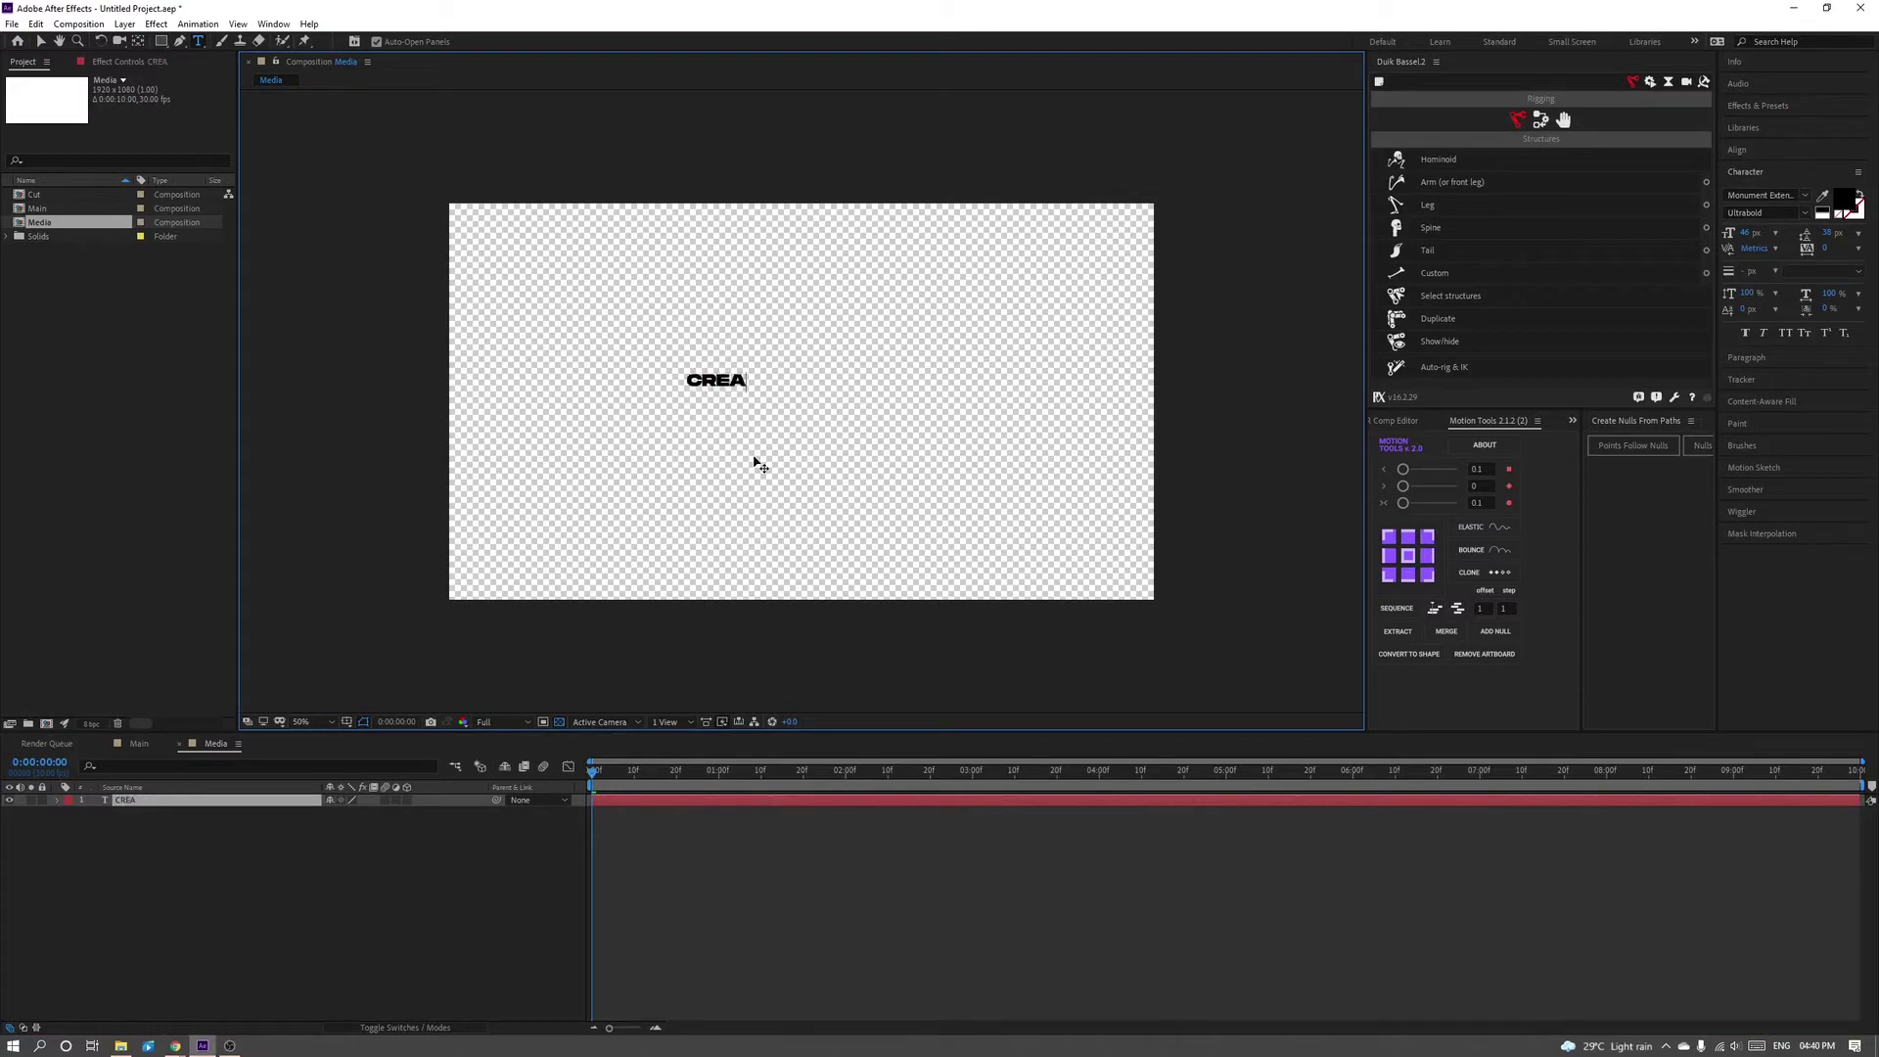
text(TIVE WORL)
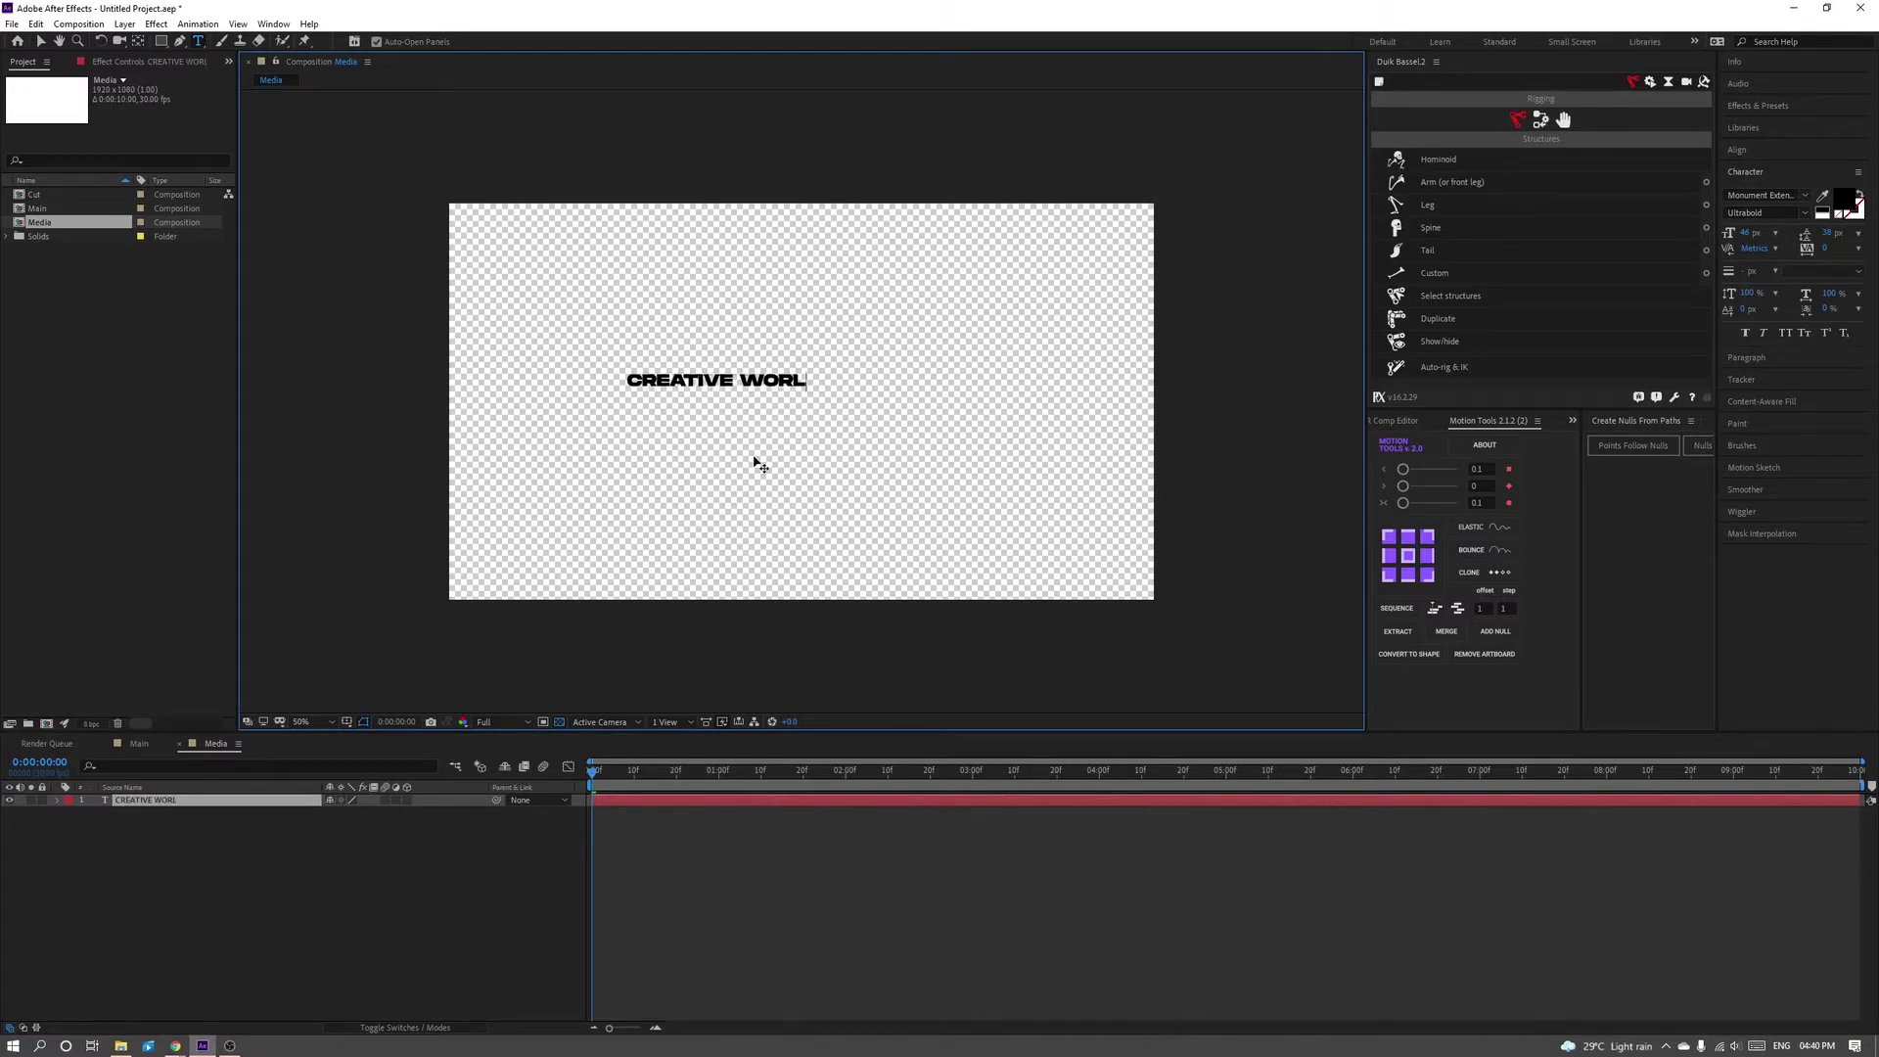
text(D)
key(Escape)
key(v)
- Centre the text horizontally and vertically, set it to 80 px, and return to Main
click(1776, 154)
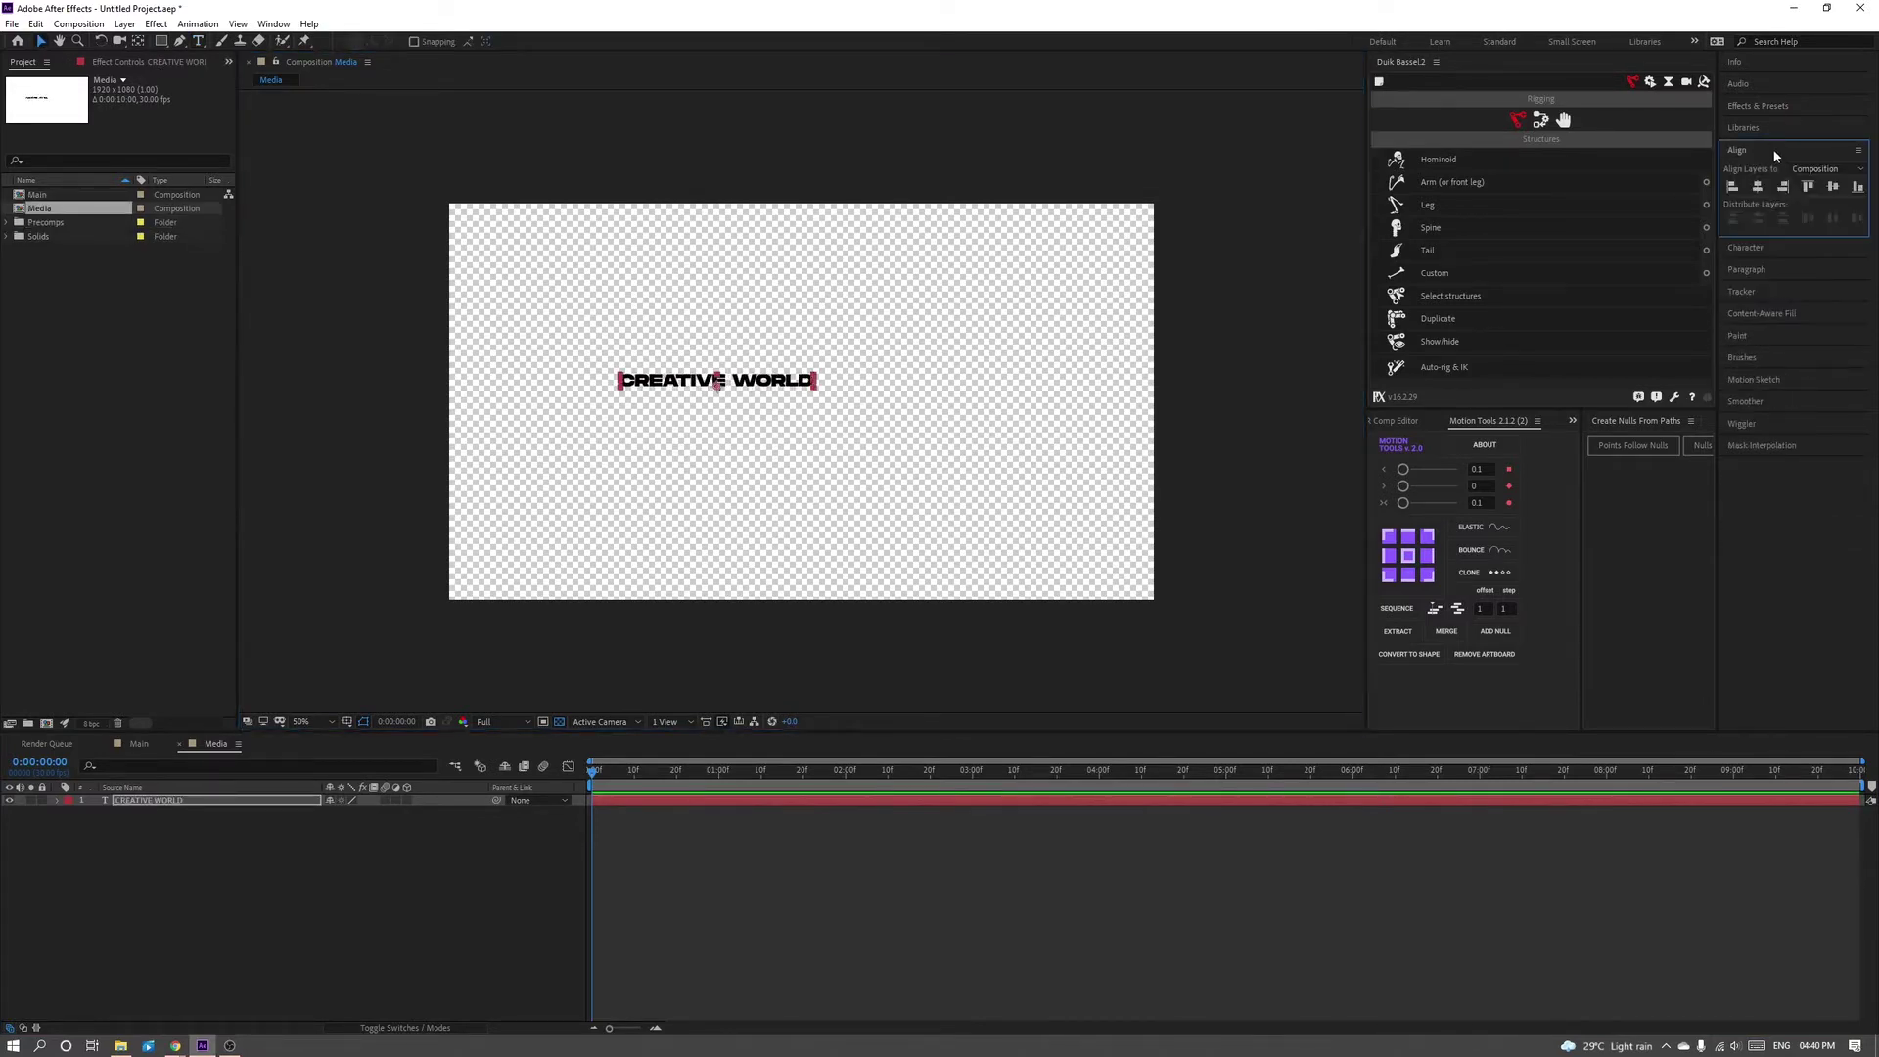
click(1758, 186)
click(1834, 186)
click(1747, 248)
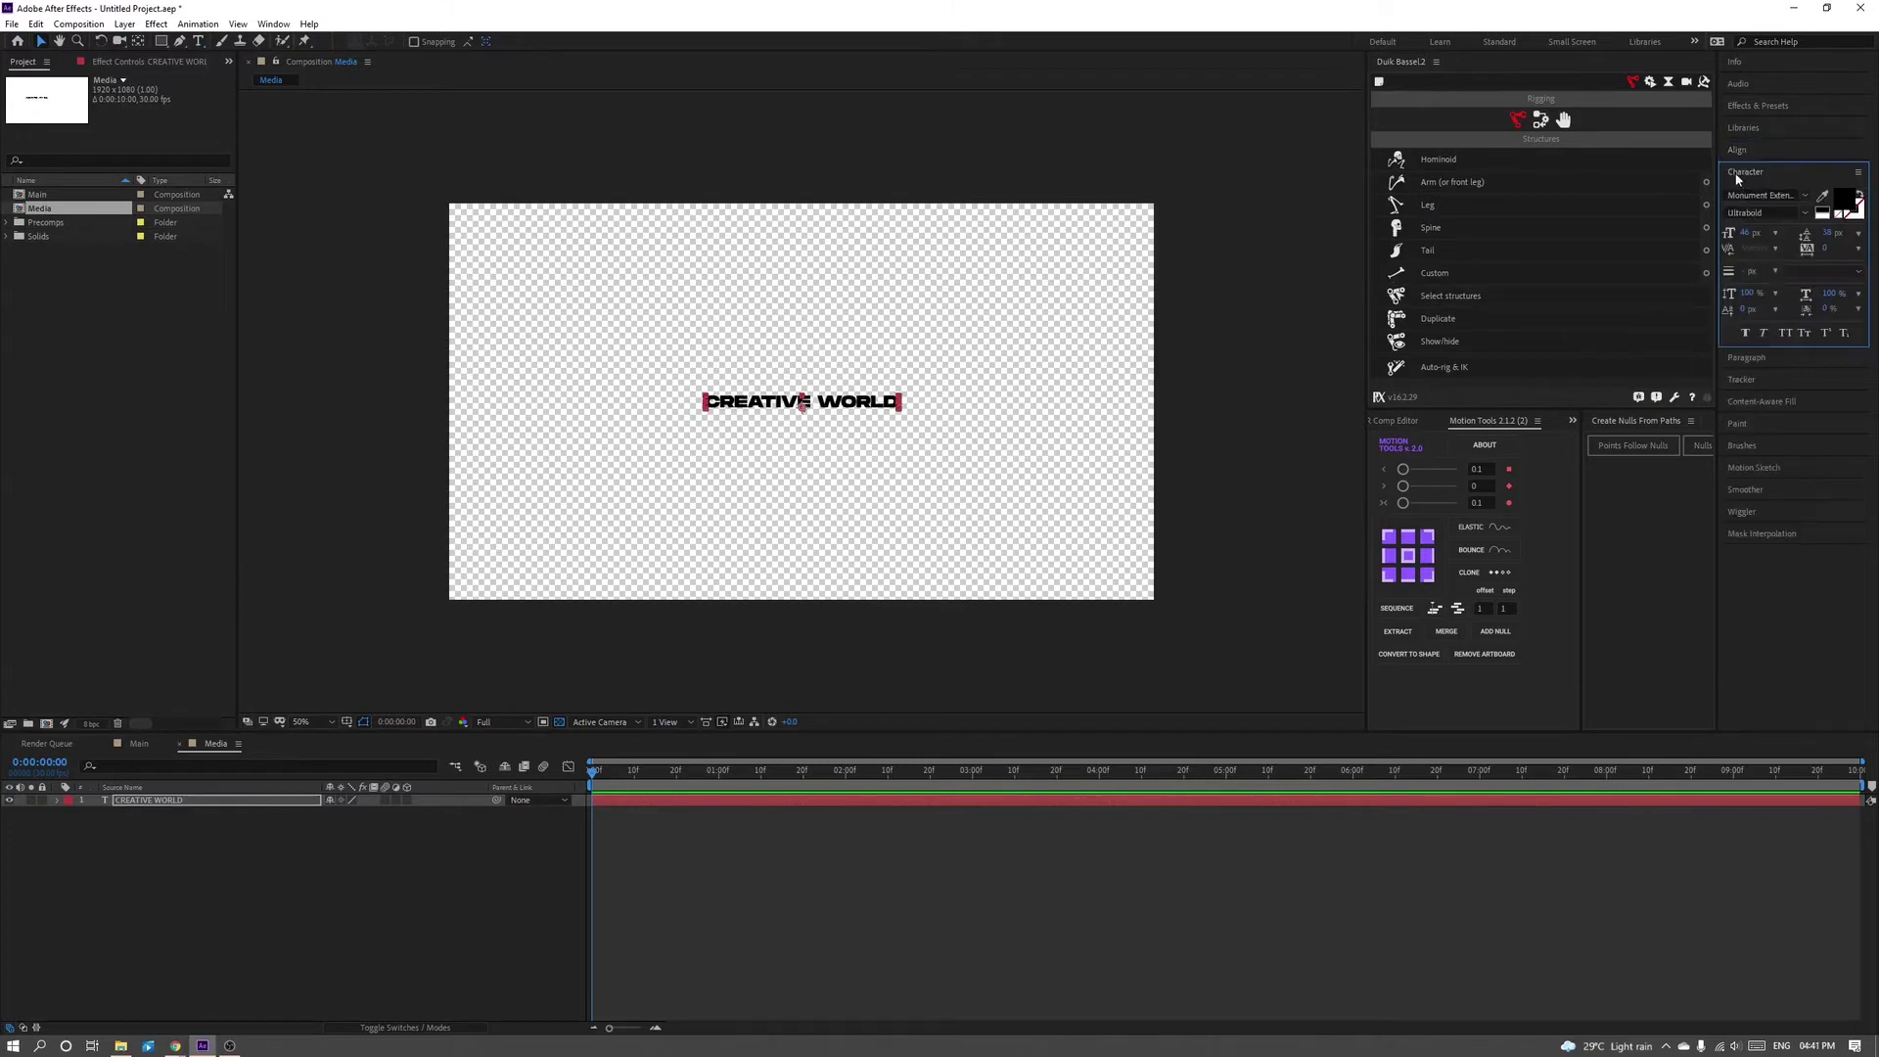
drag(1745, 233, 1772, 235)
click(480, 157)
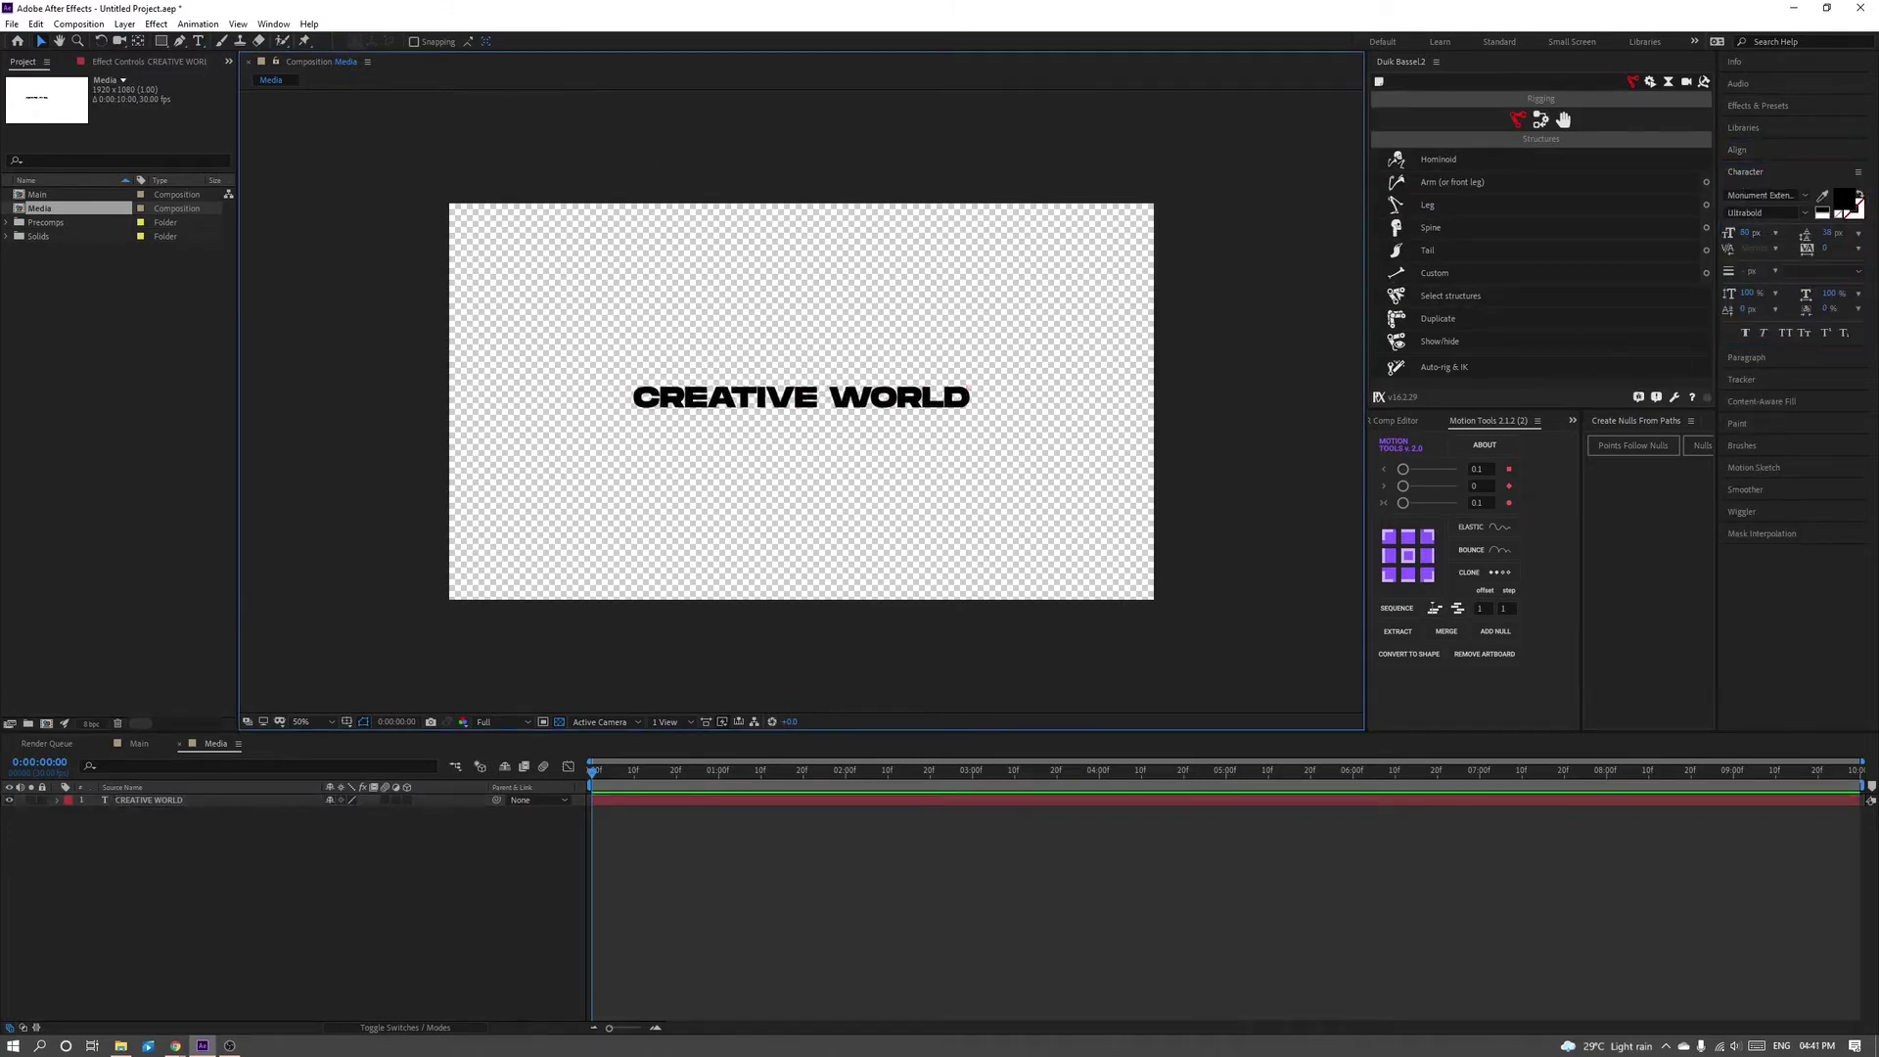
click(133, 745)
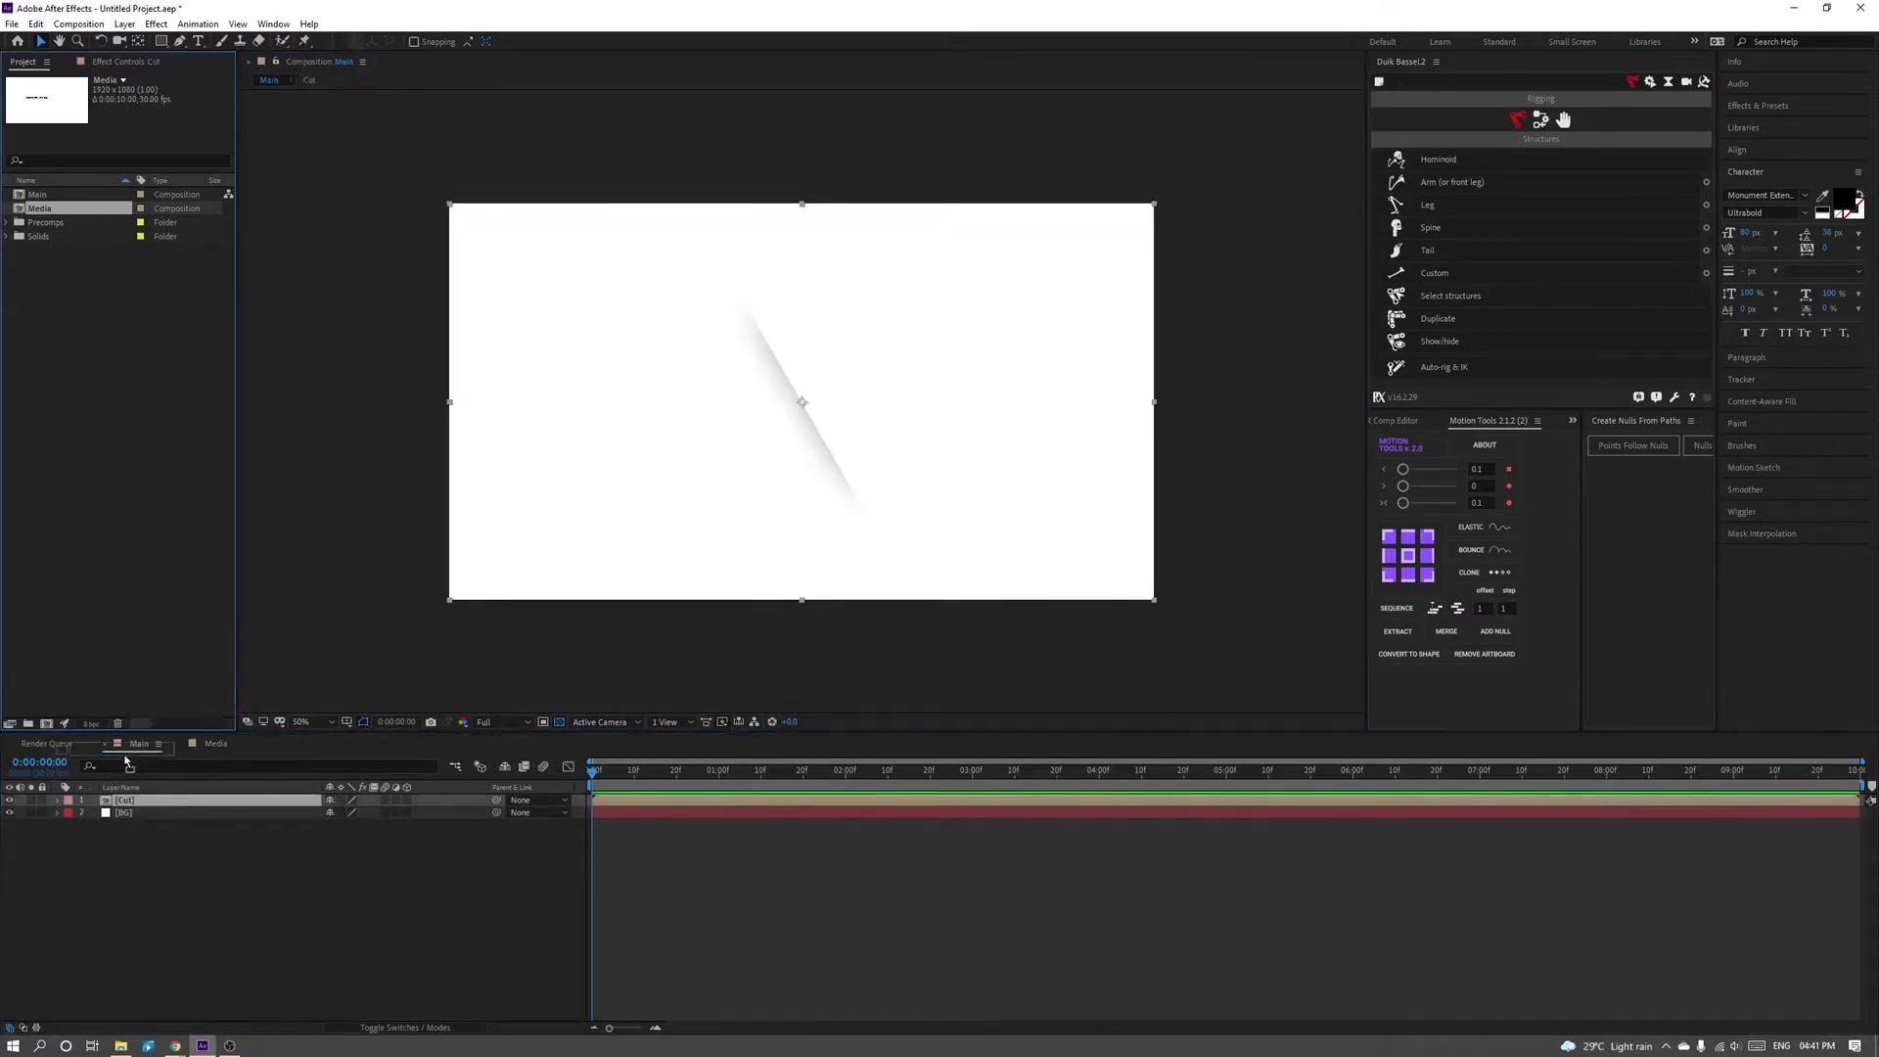
- Place the Media comp below Cut in Main and shift Cut right to reveal CREATIVE WORLD
drag(39, 209, 917, 411)
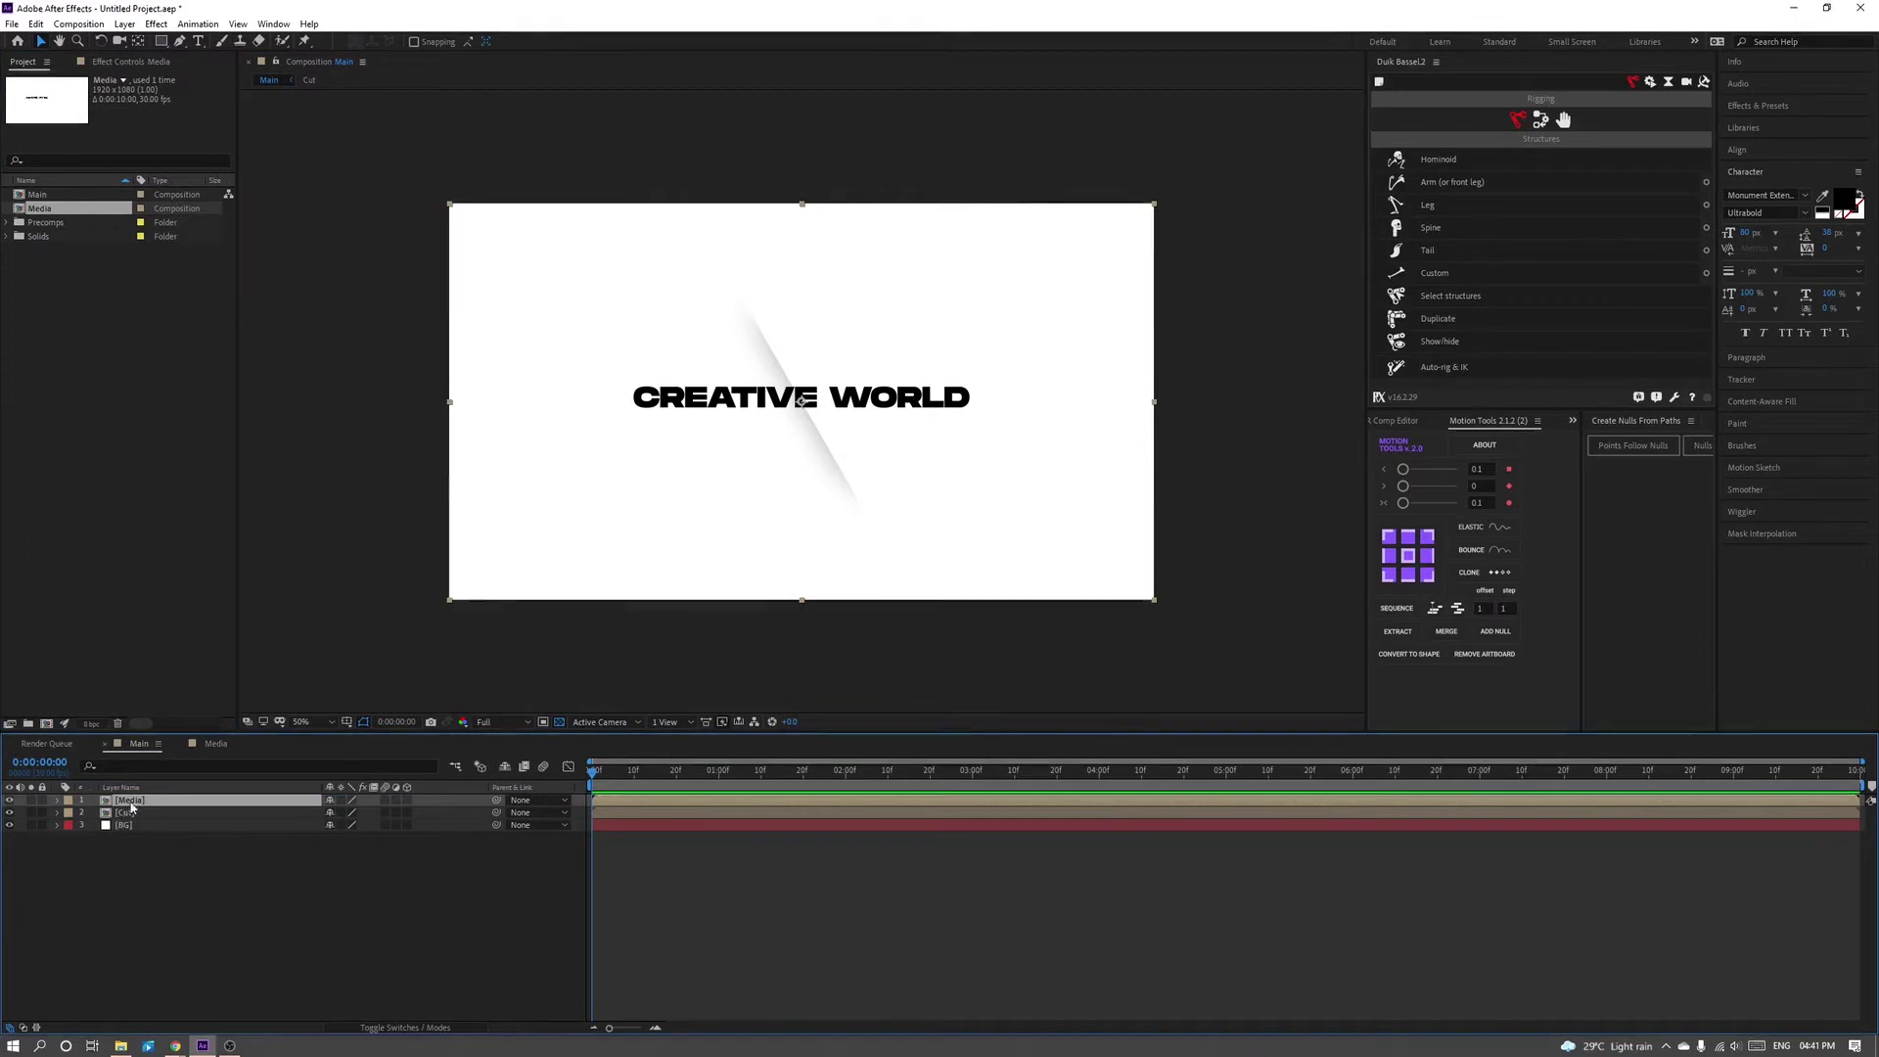
drag(130, 800, 144, 825)
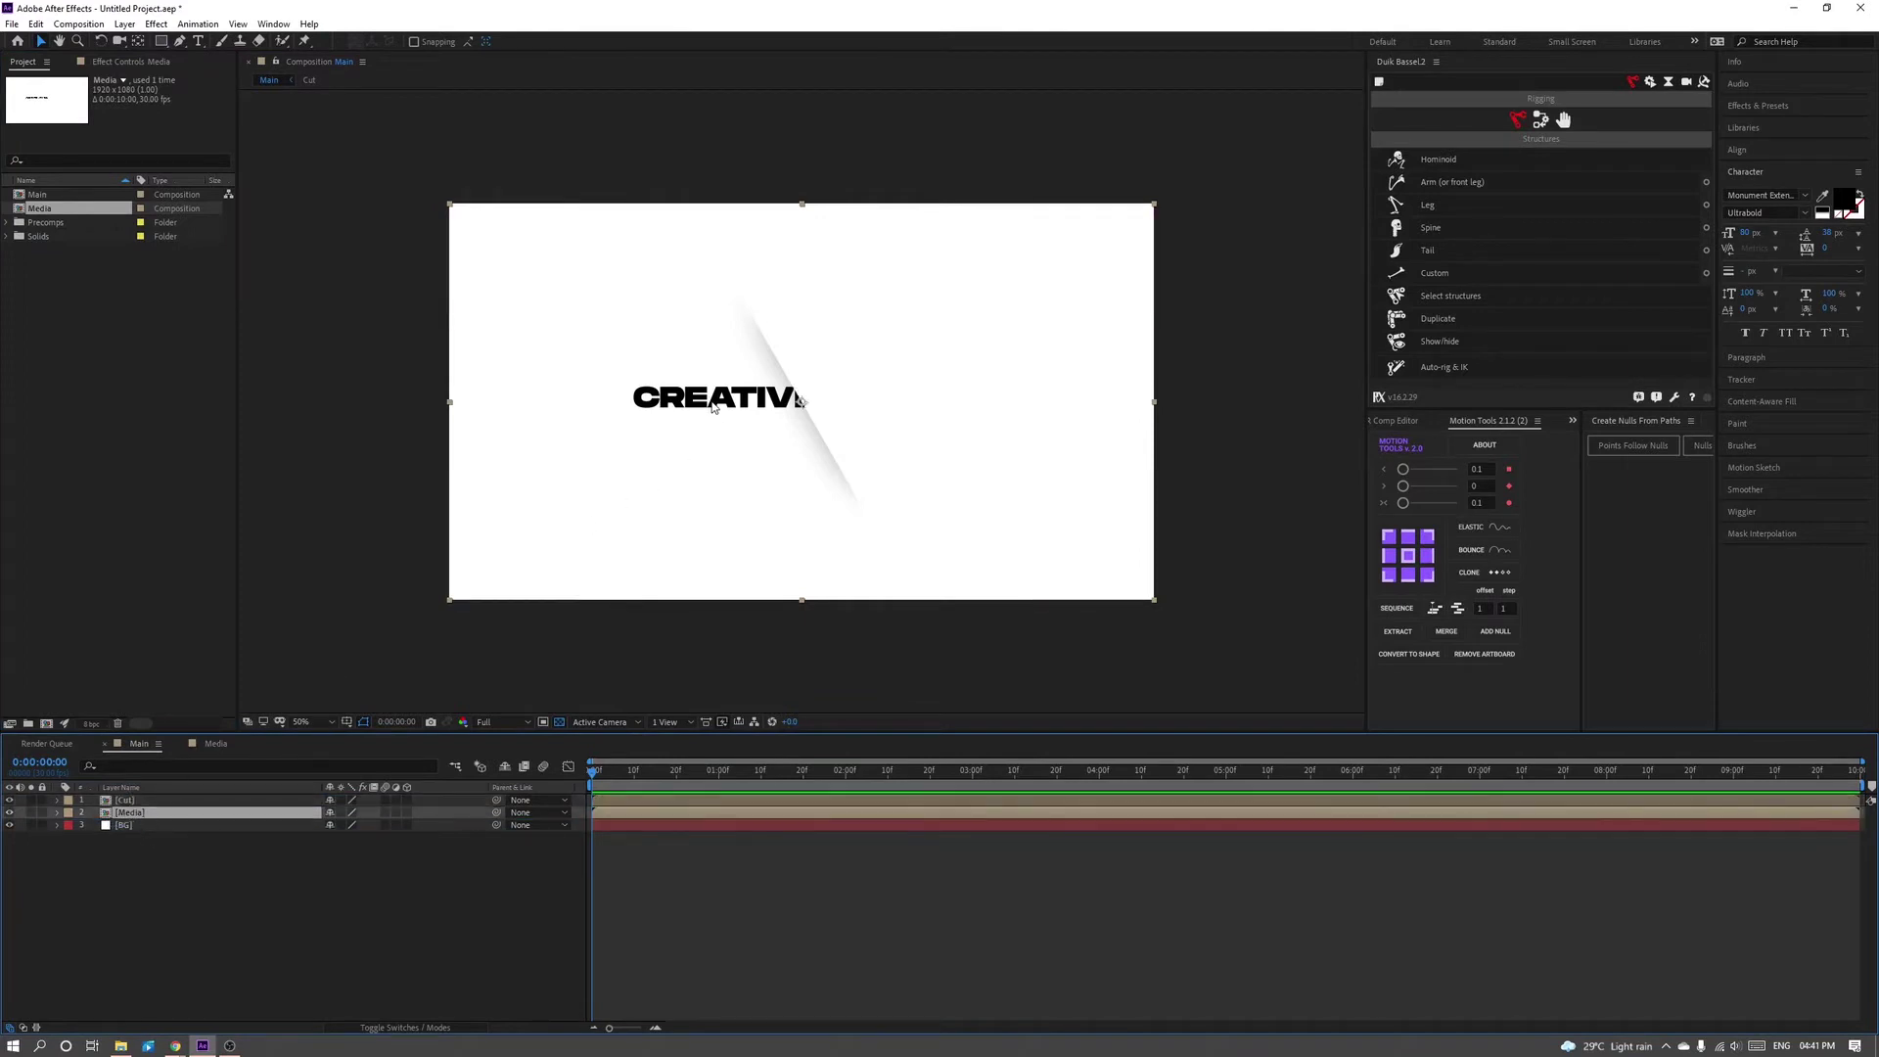
mouse_move(713, 407)
mouse_down()
mouse_move(1016, 407)
mouse_move(972, 402)
mouse_up()
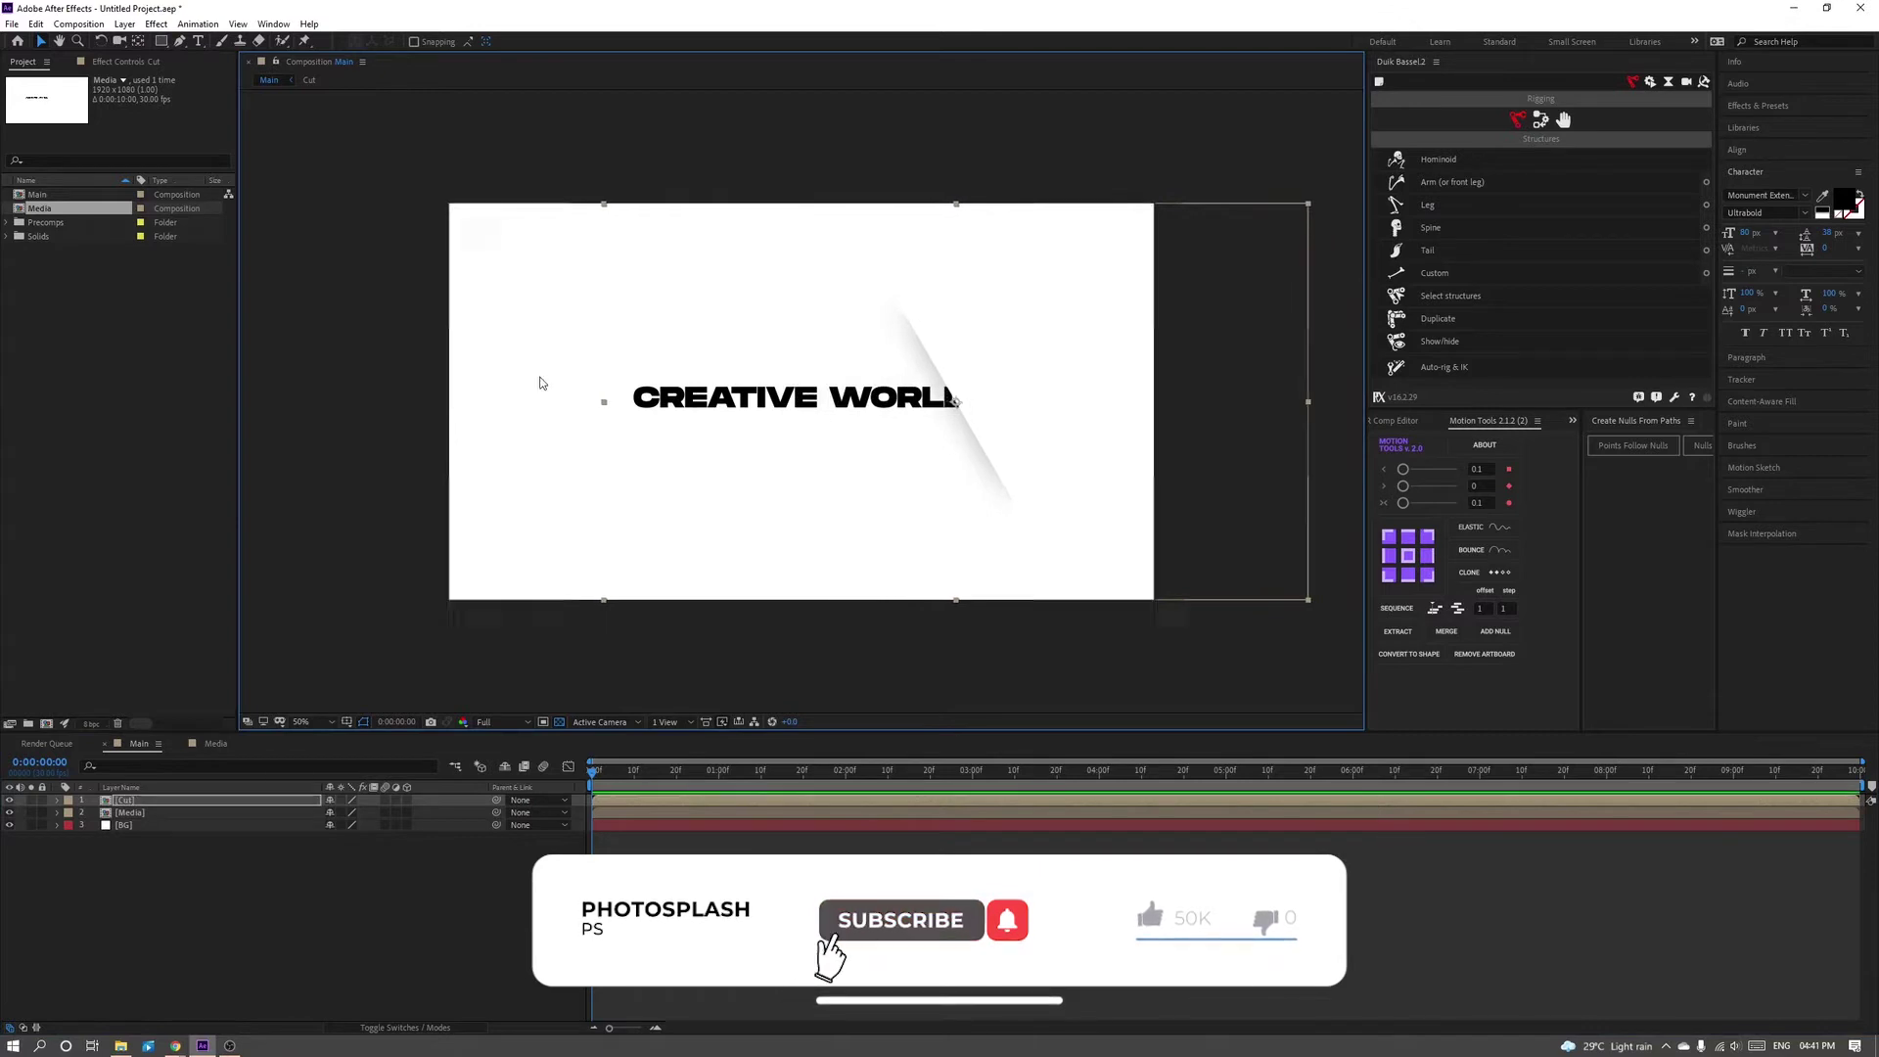
click(541, 383)
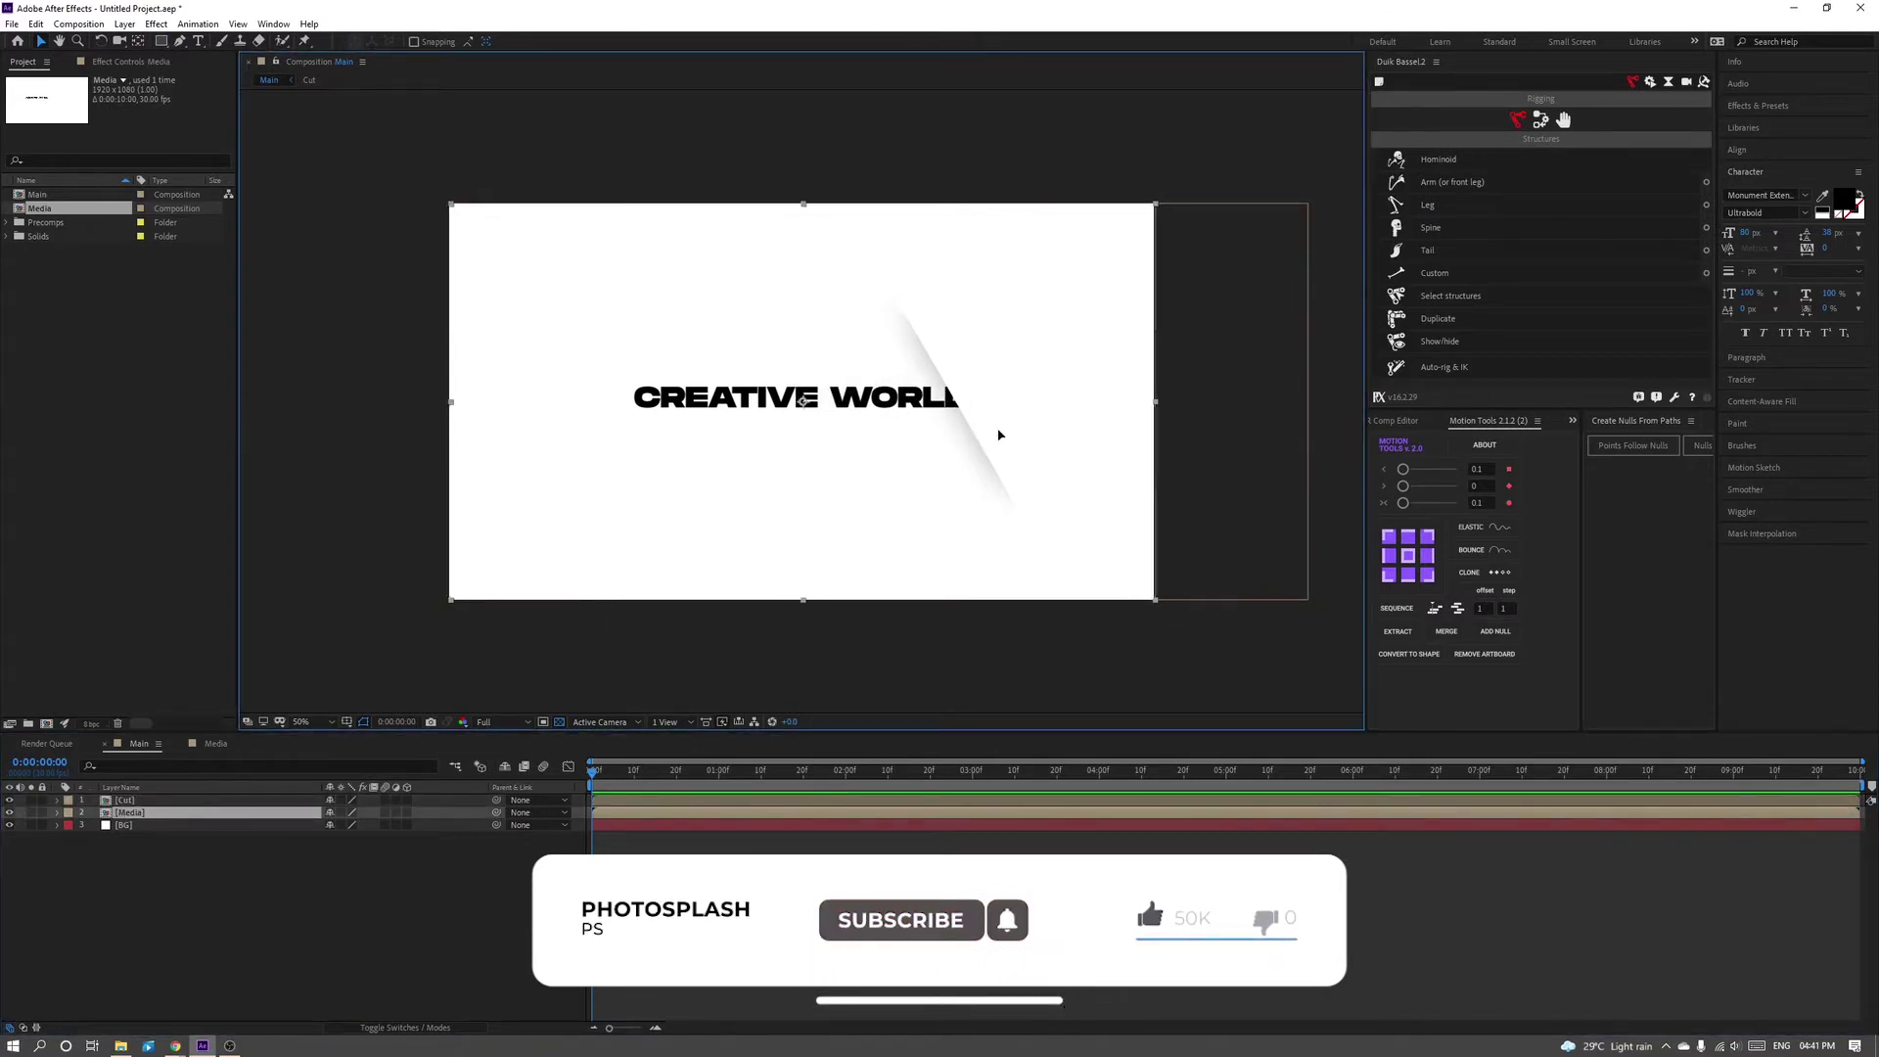
drag(1021, 430, 1070, 473)
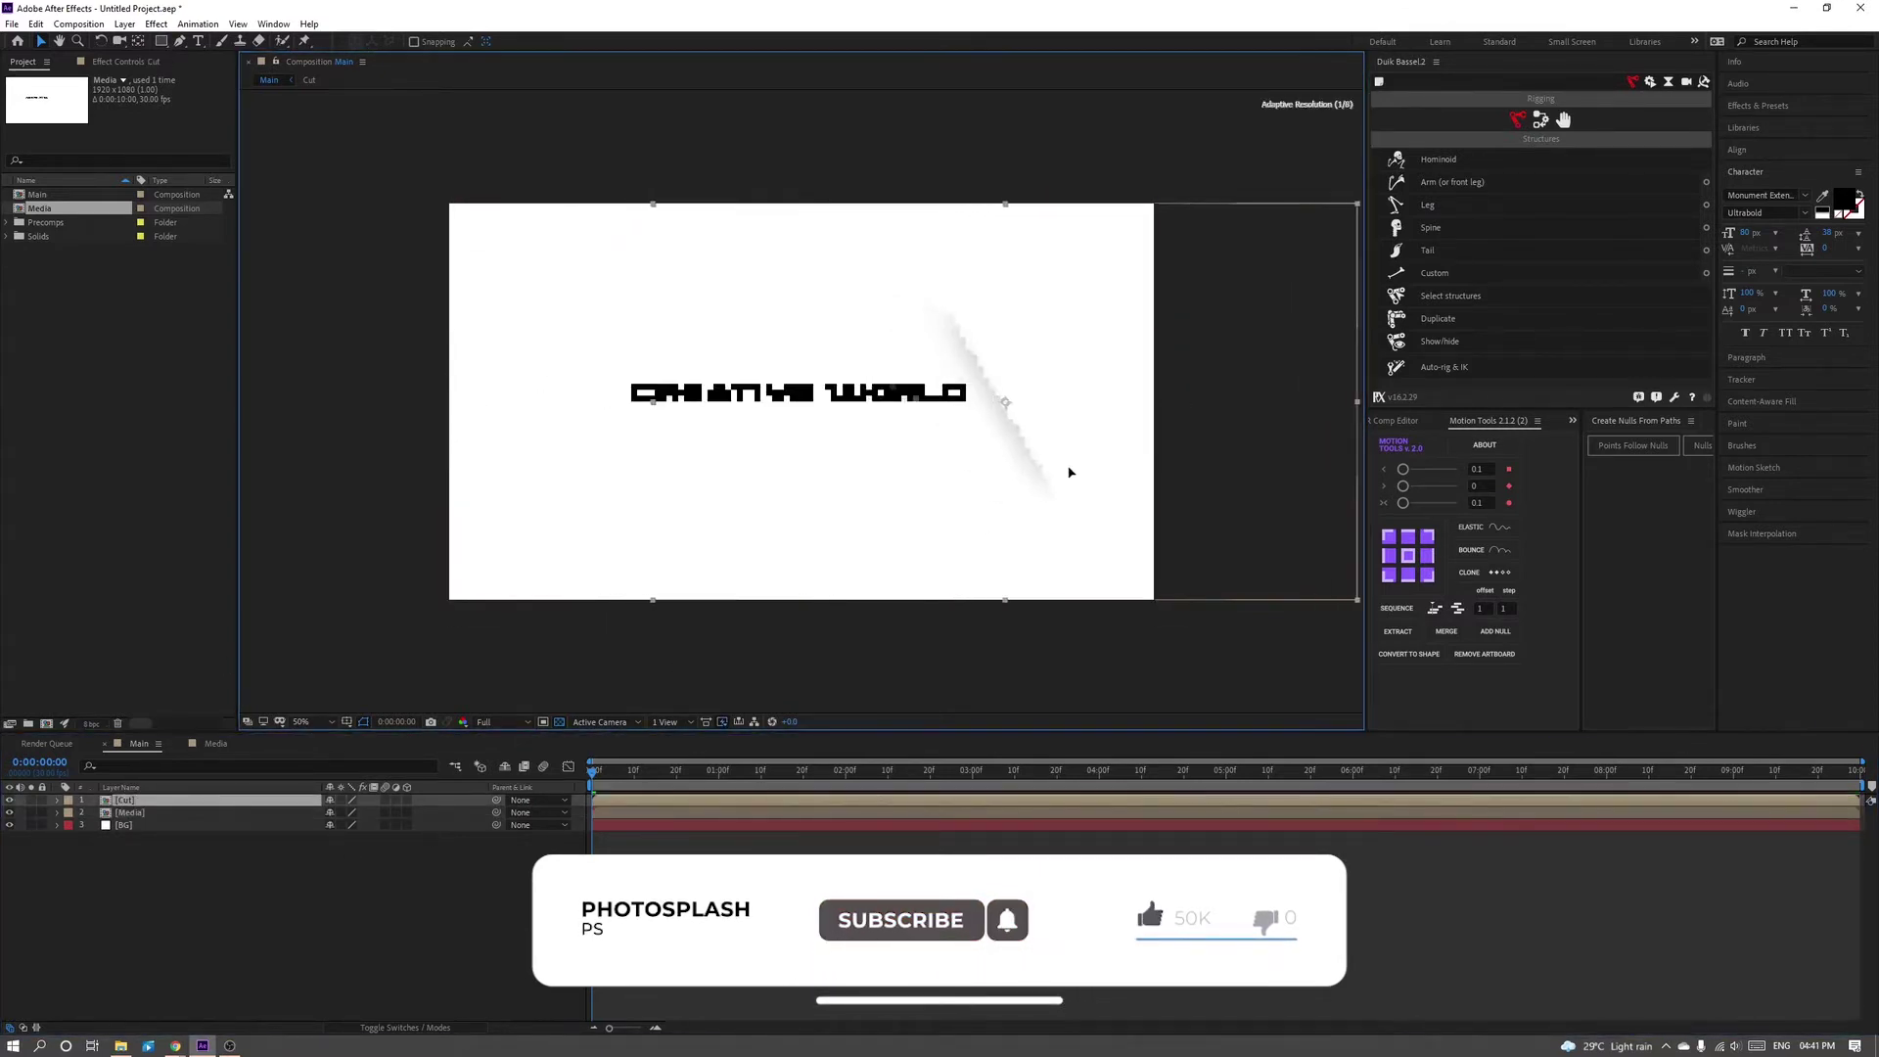
click(362, 475)
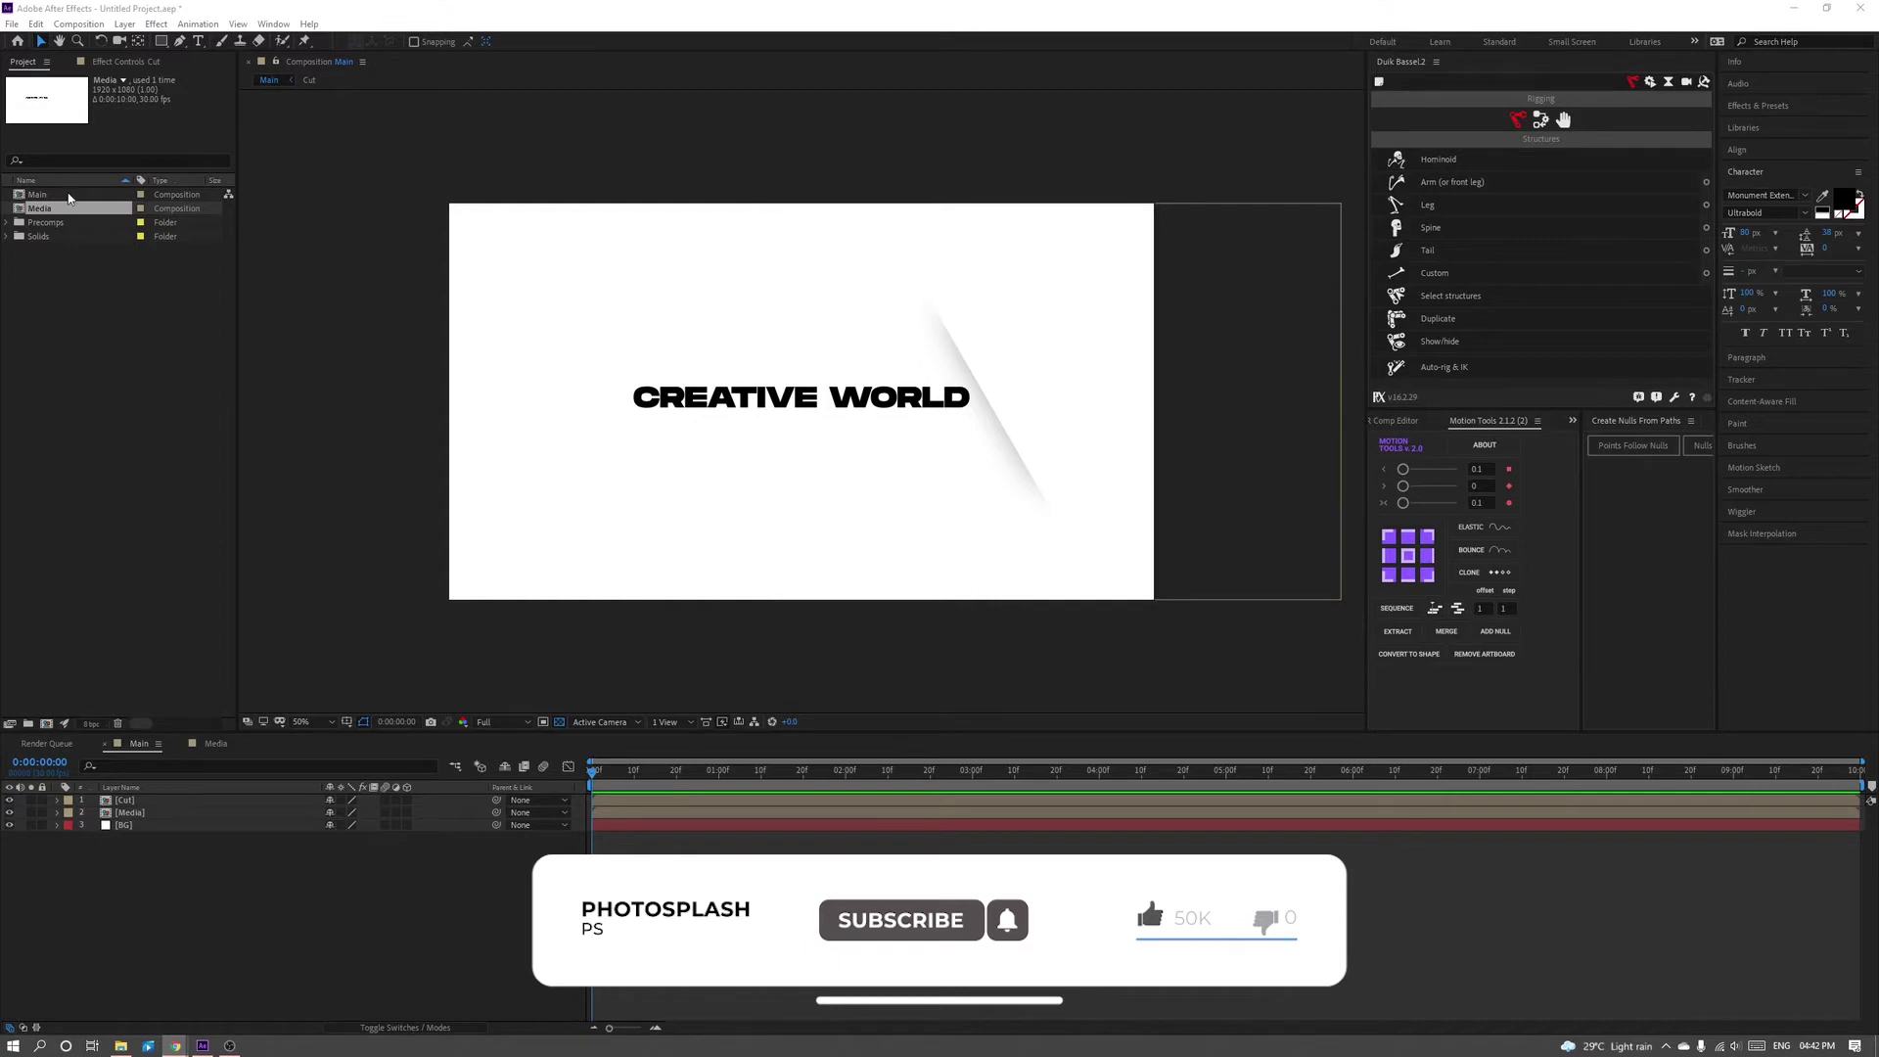
- Open Cut and set a Mask Path keyframe on White Solid 1, then move to a later frame
double_click(127, 800)
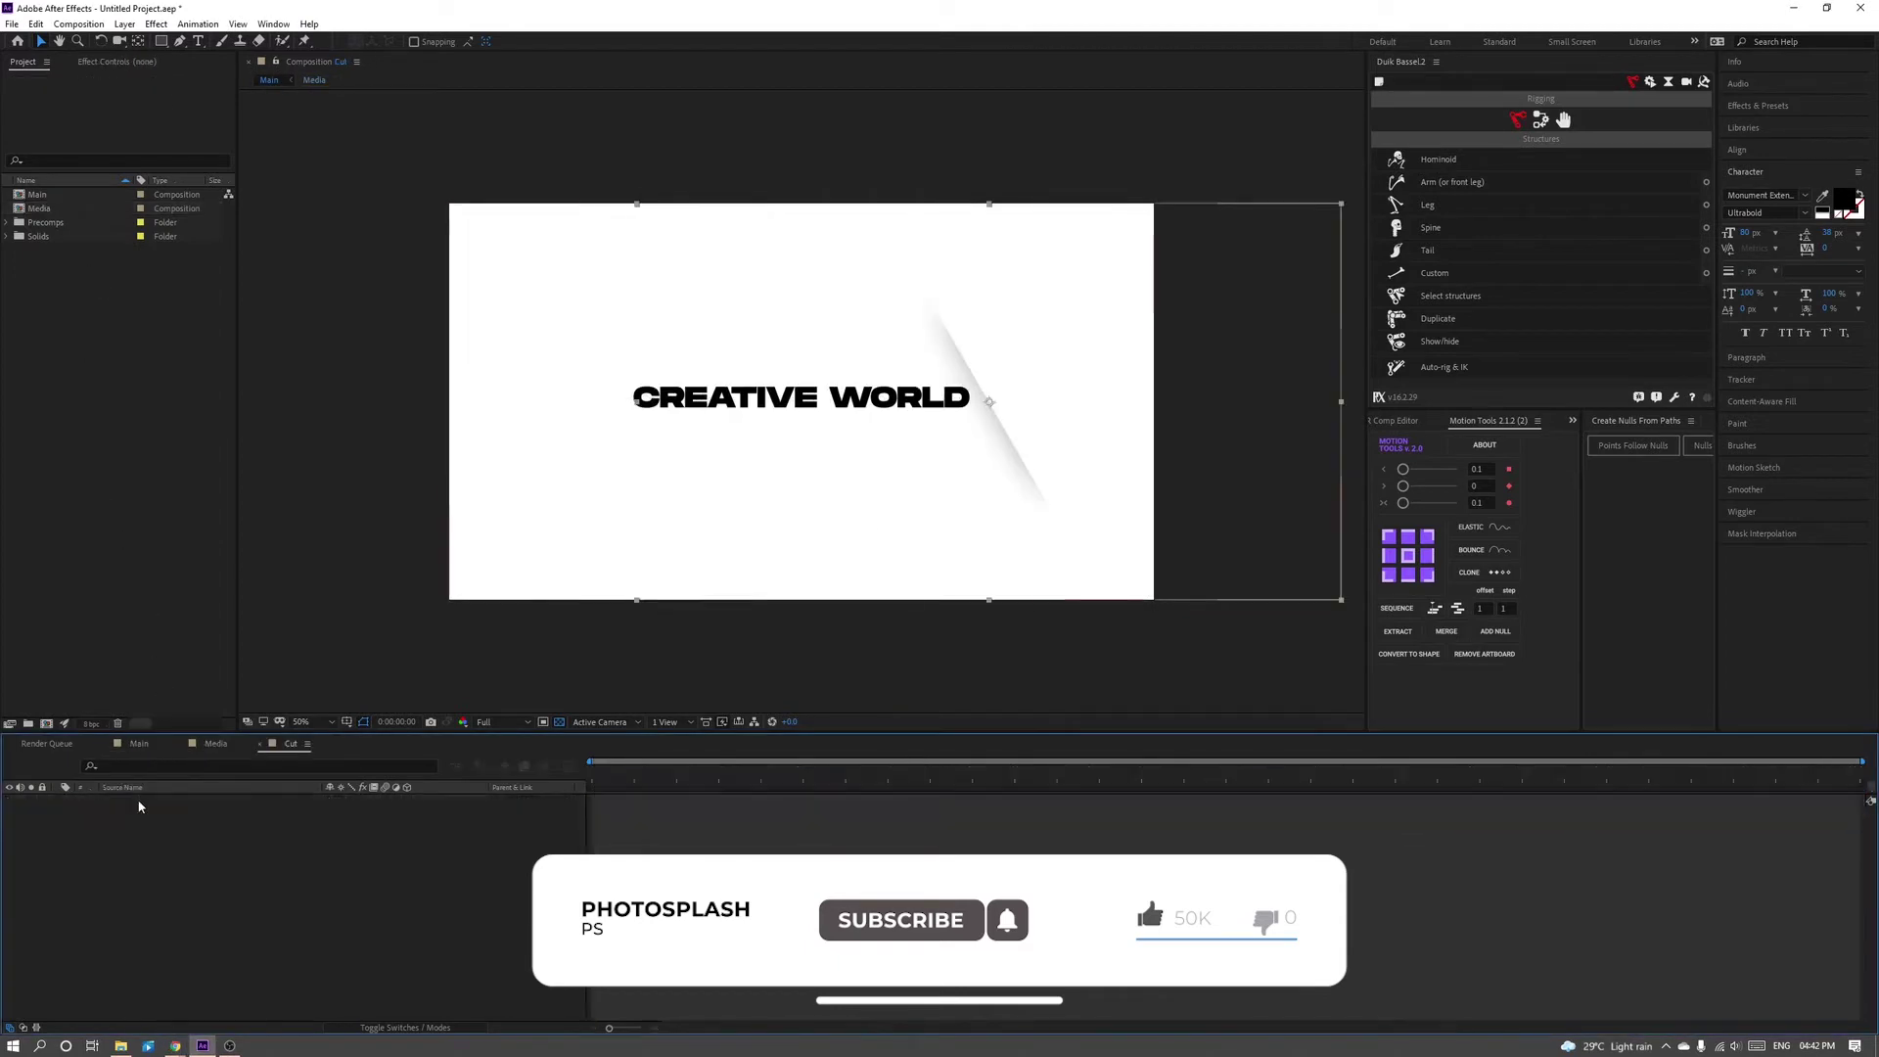
click(421, 812)
key(m)
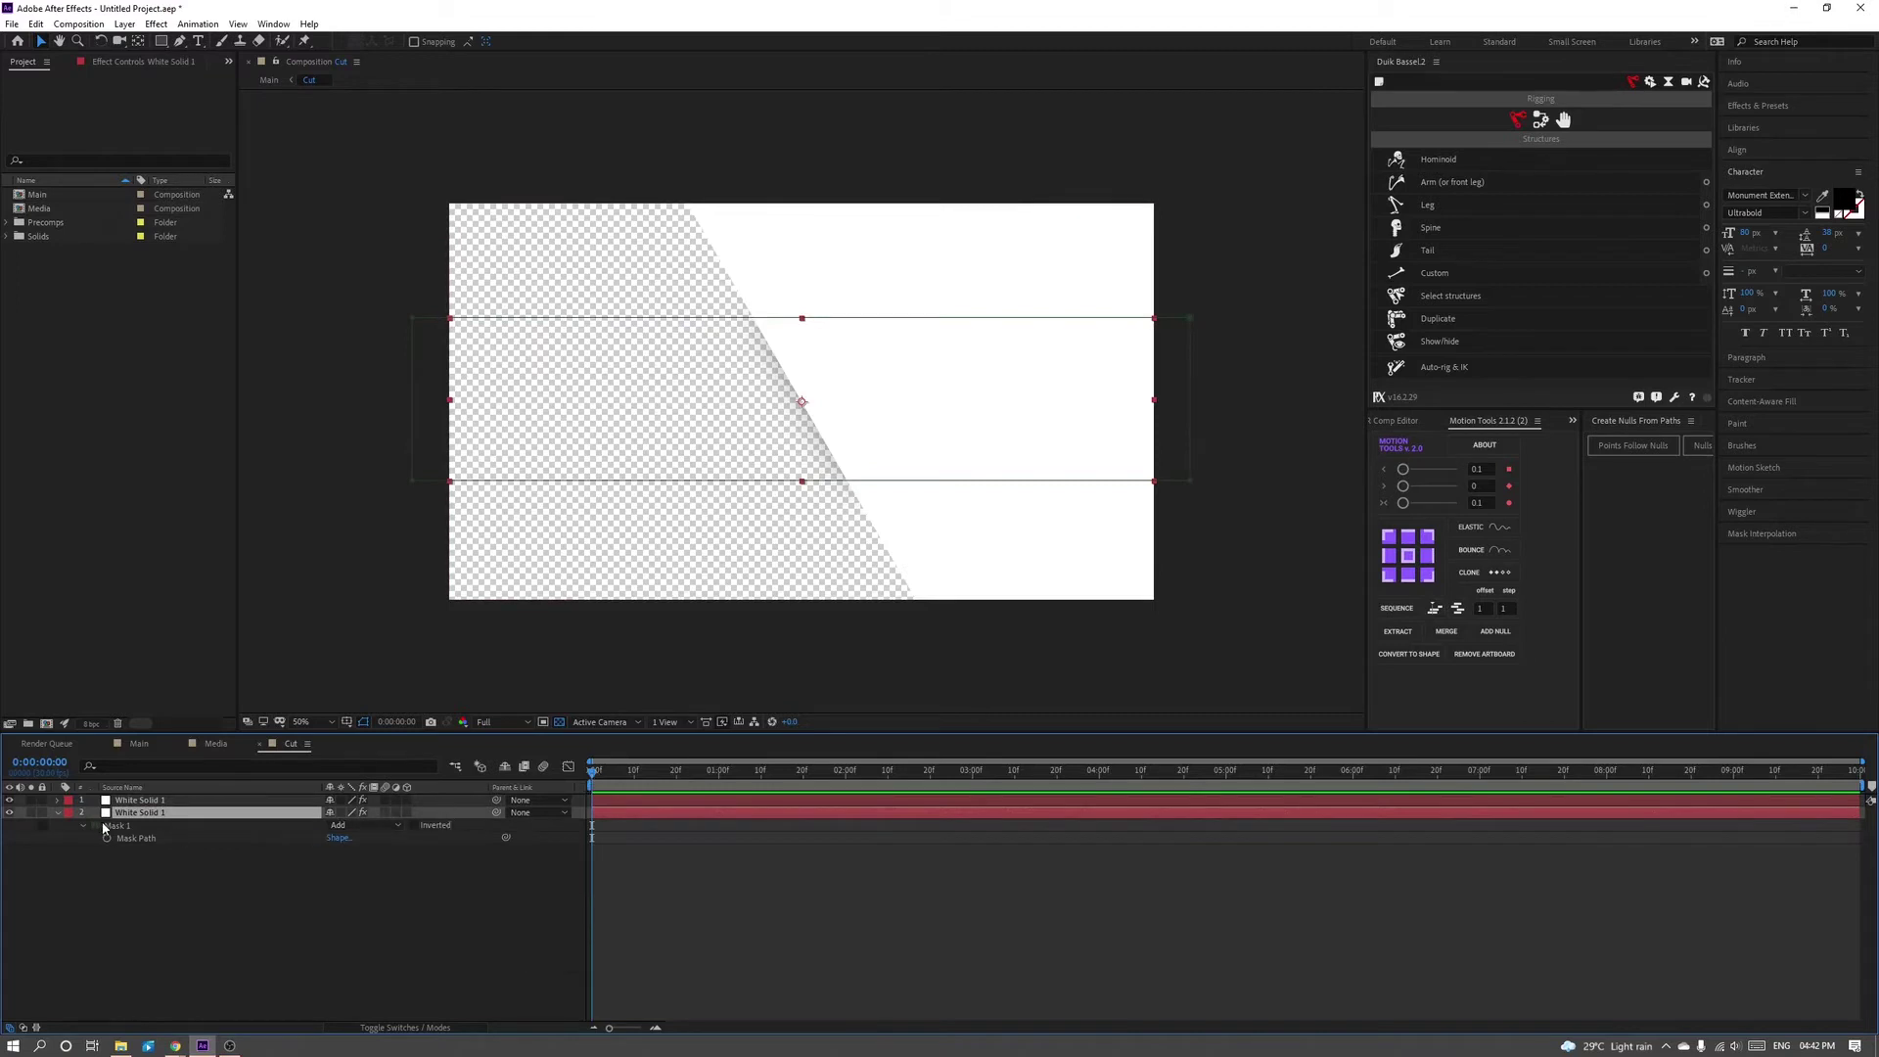
click(106, 838)
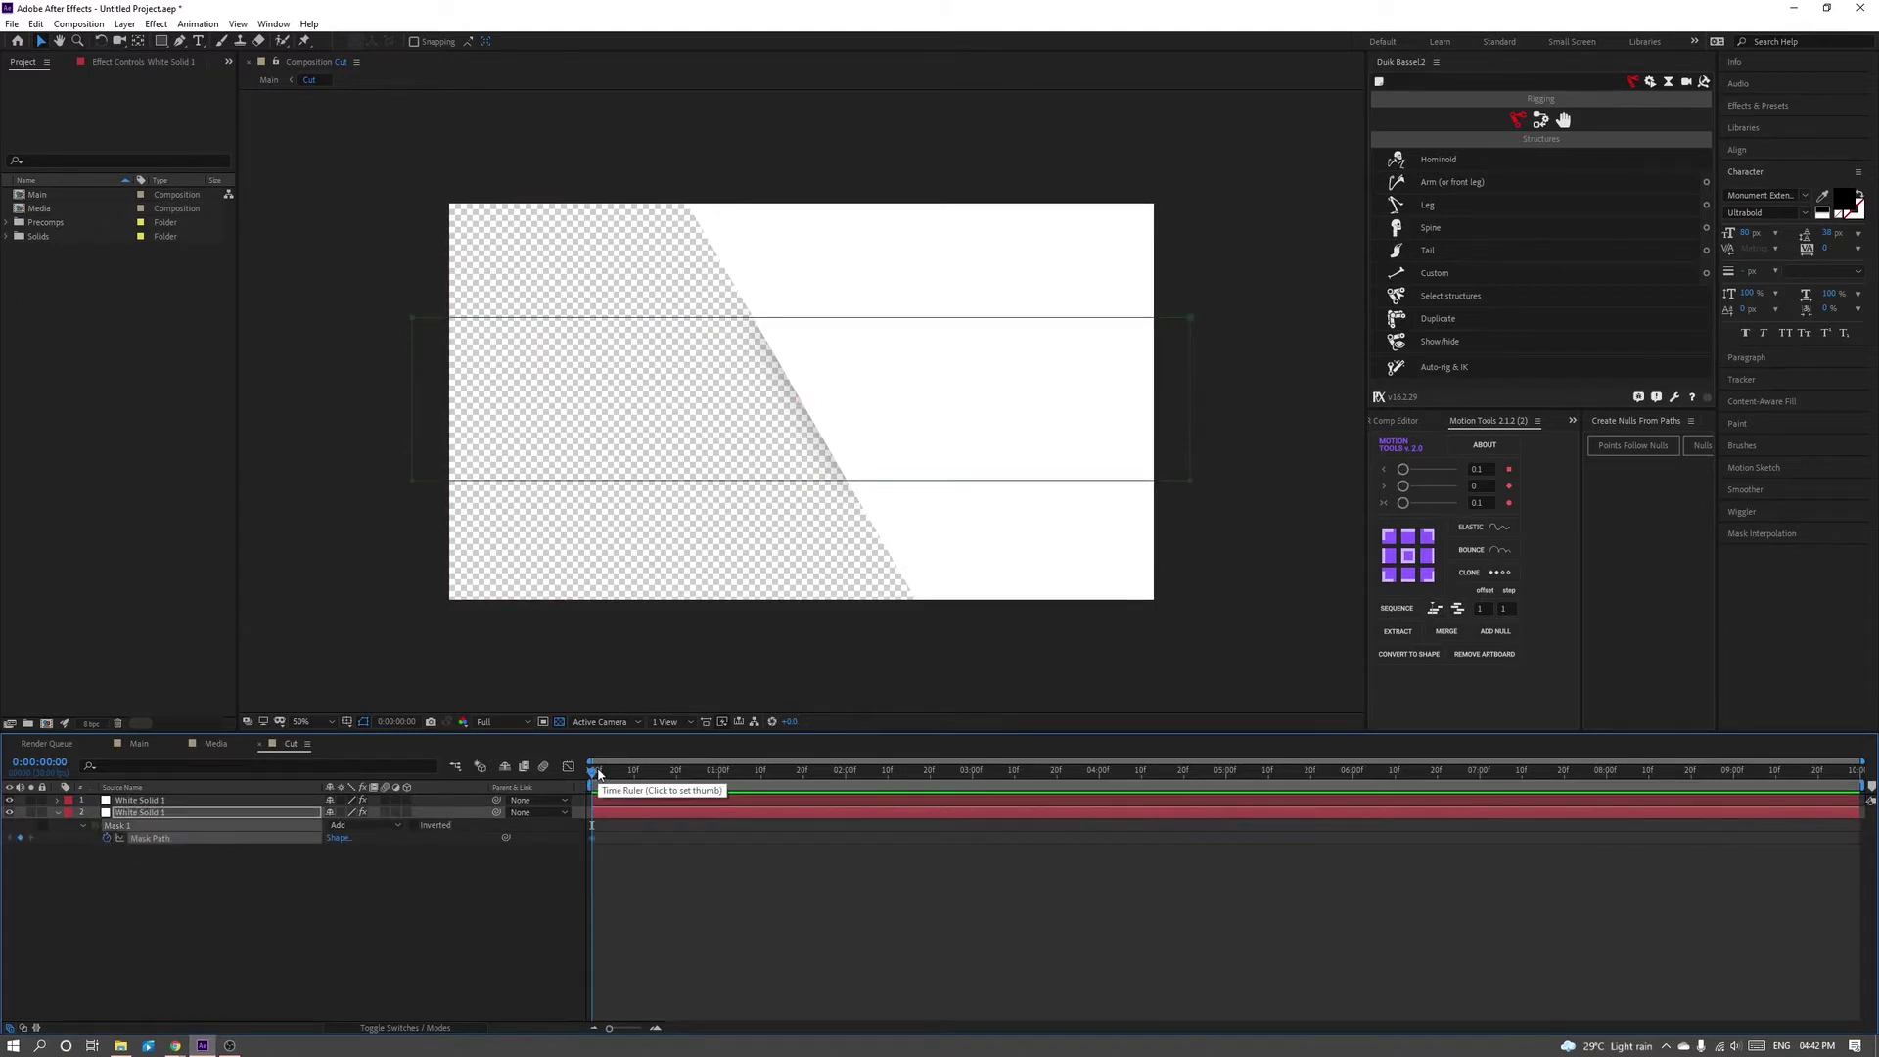
drag(600, 775, 684, 796)
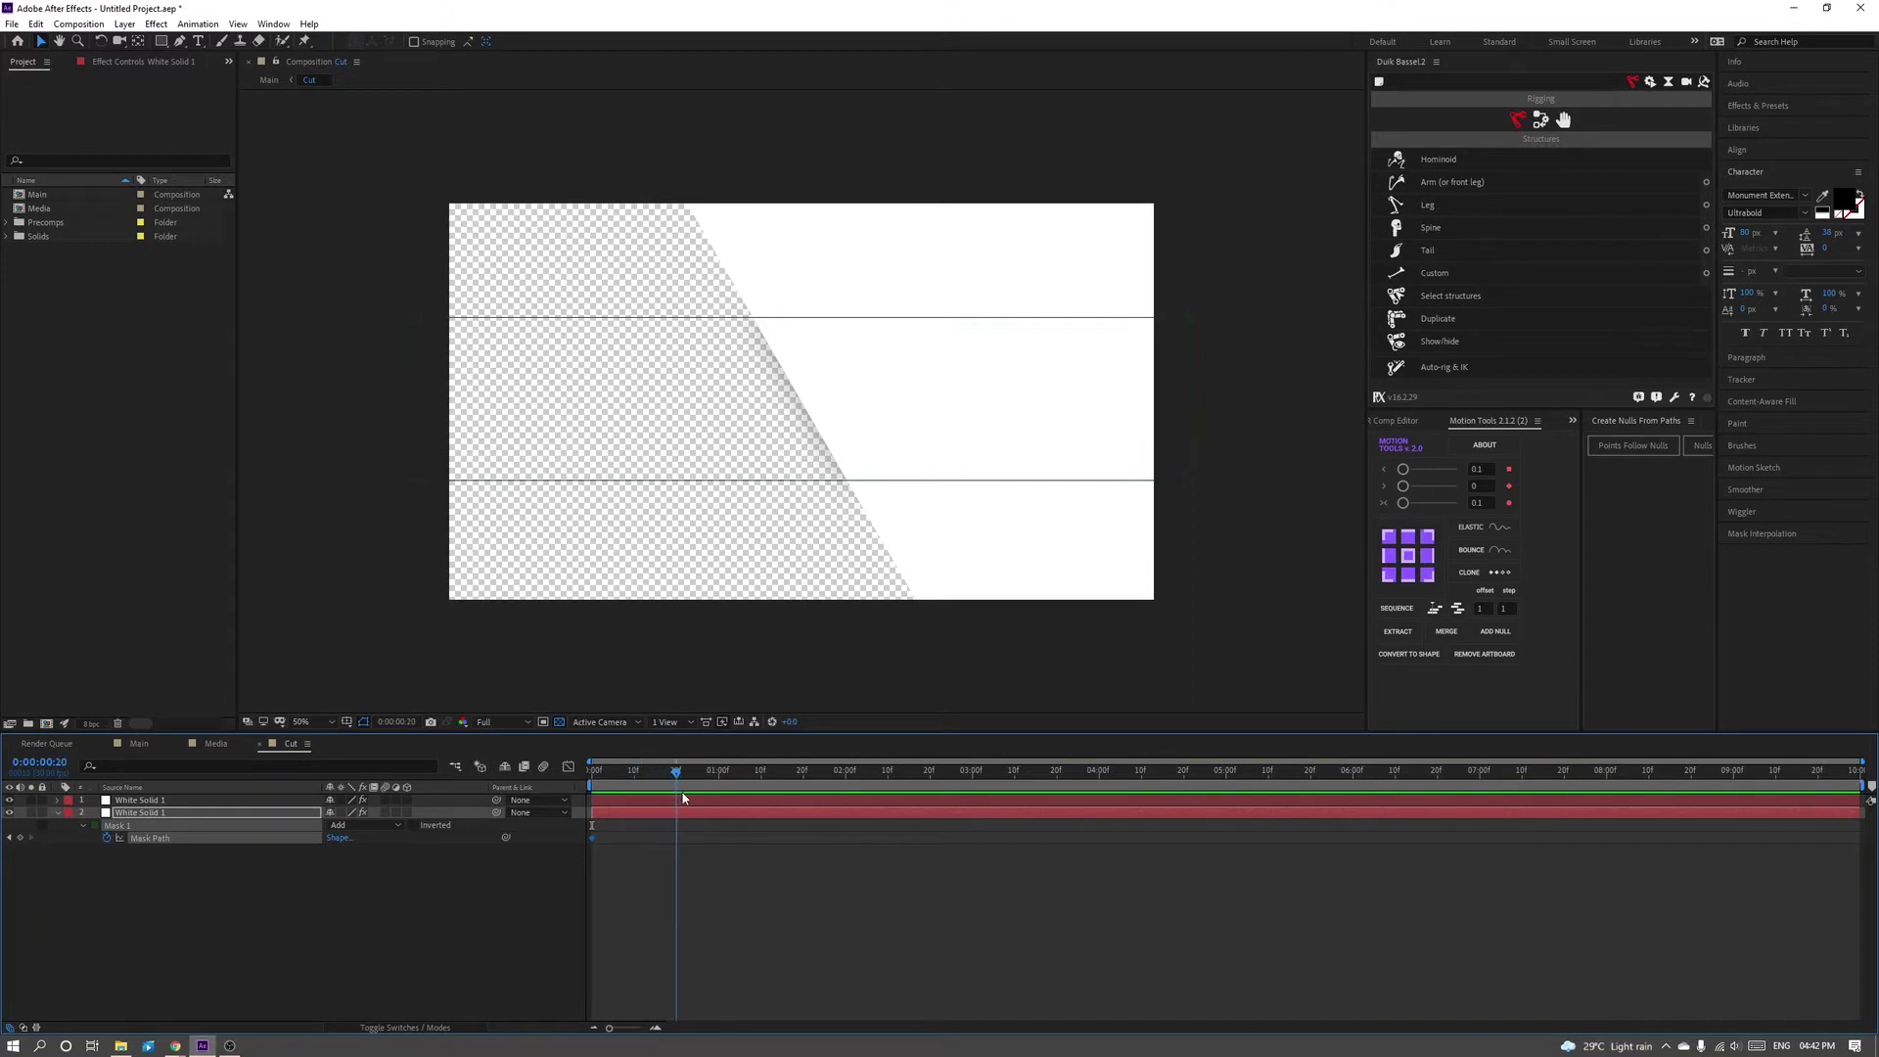
- Collapse the mask's top edge onto its bottom edge and retime the Mask Path keyframes
click(461, 327)
key(g)
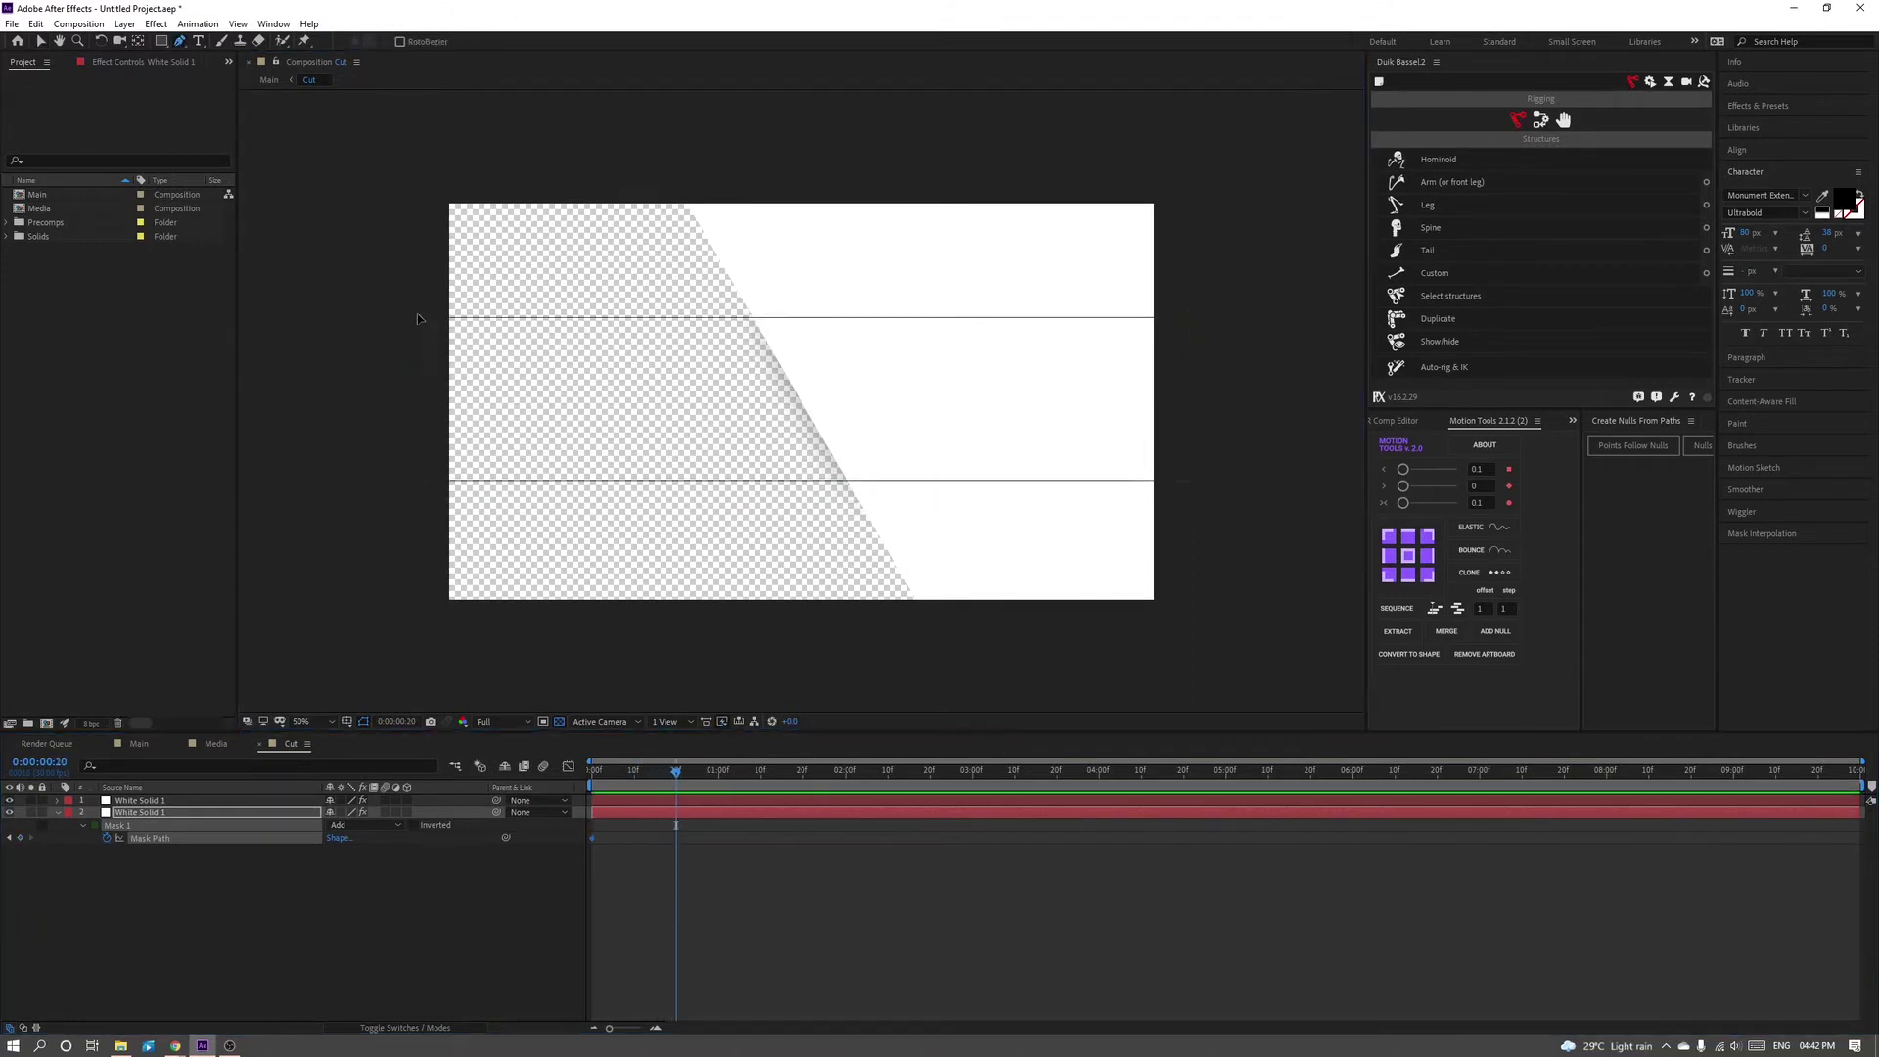
click(413, 317)
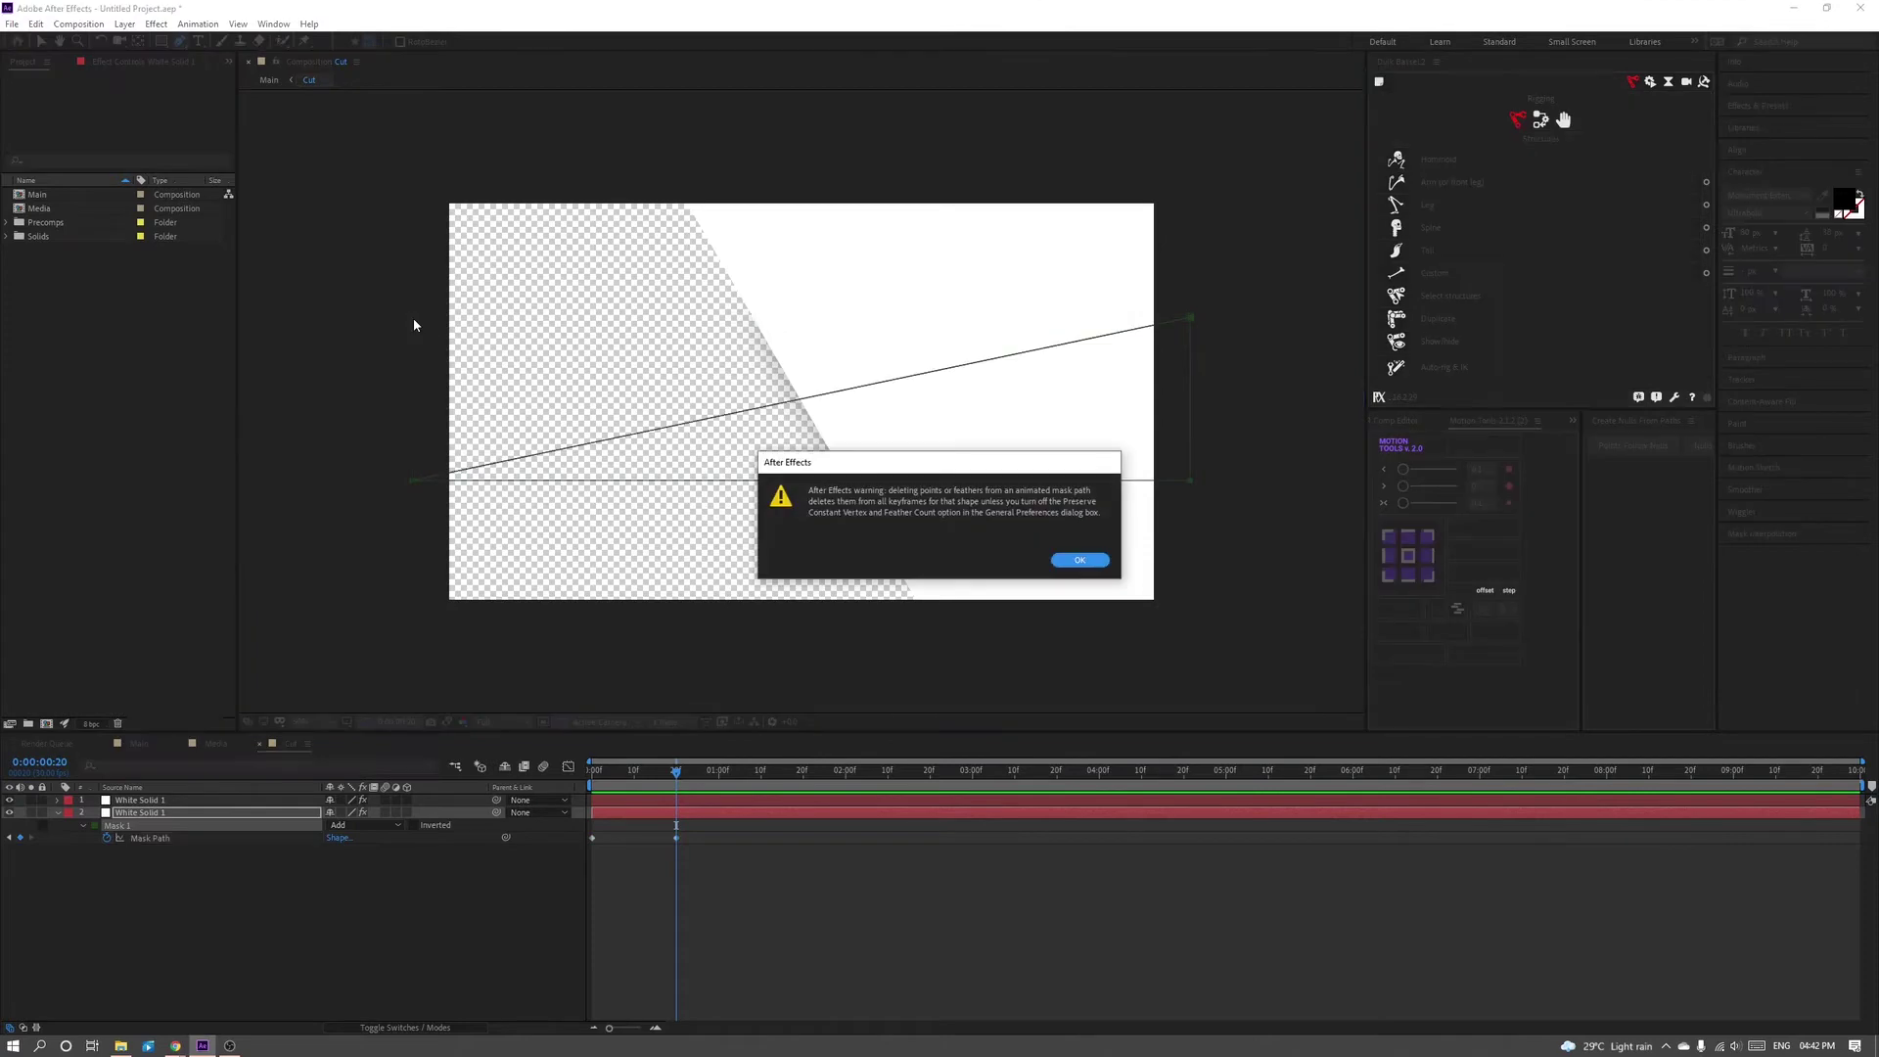
click(1076, 558)
key(ctrl+z)
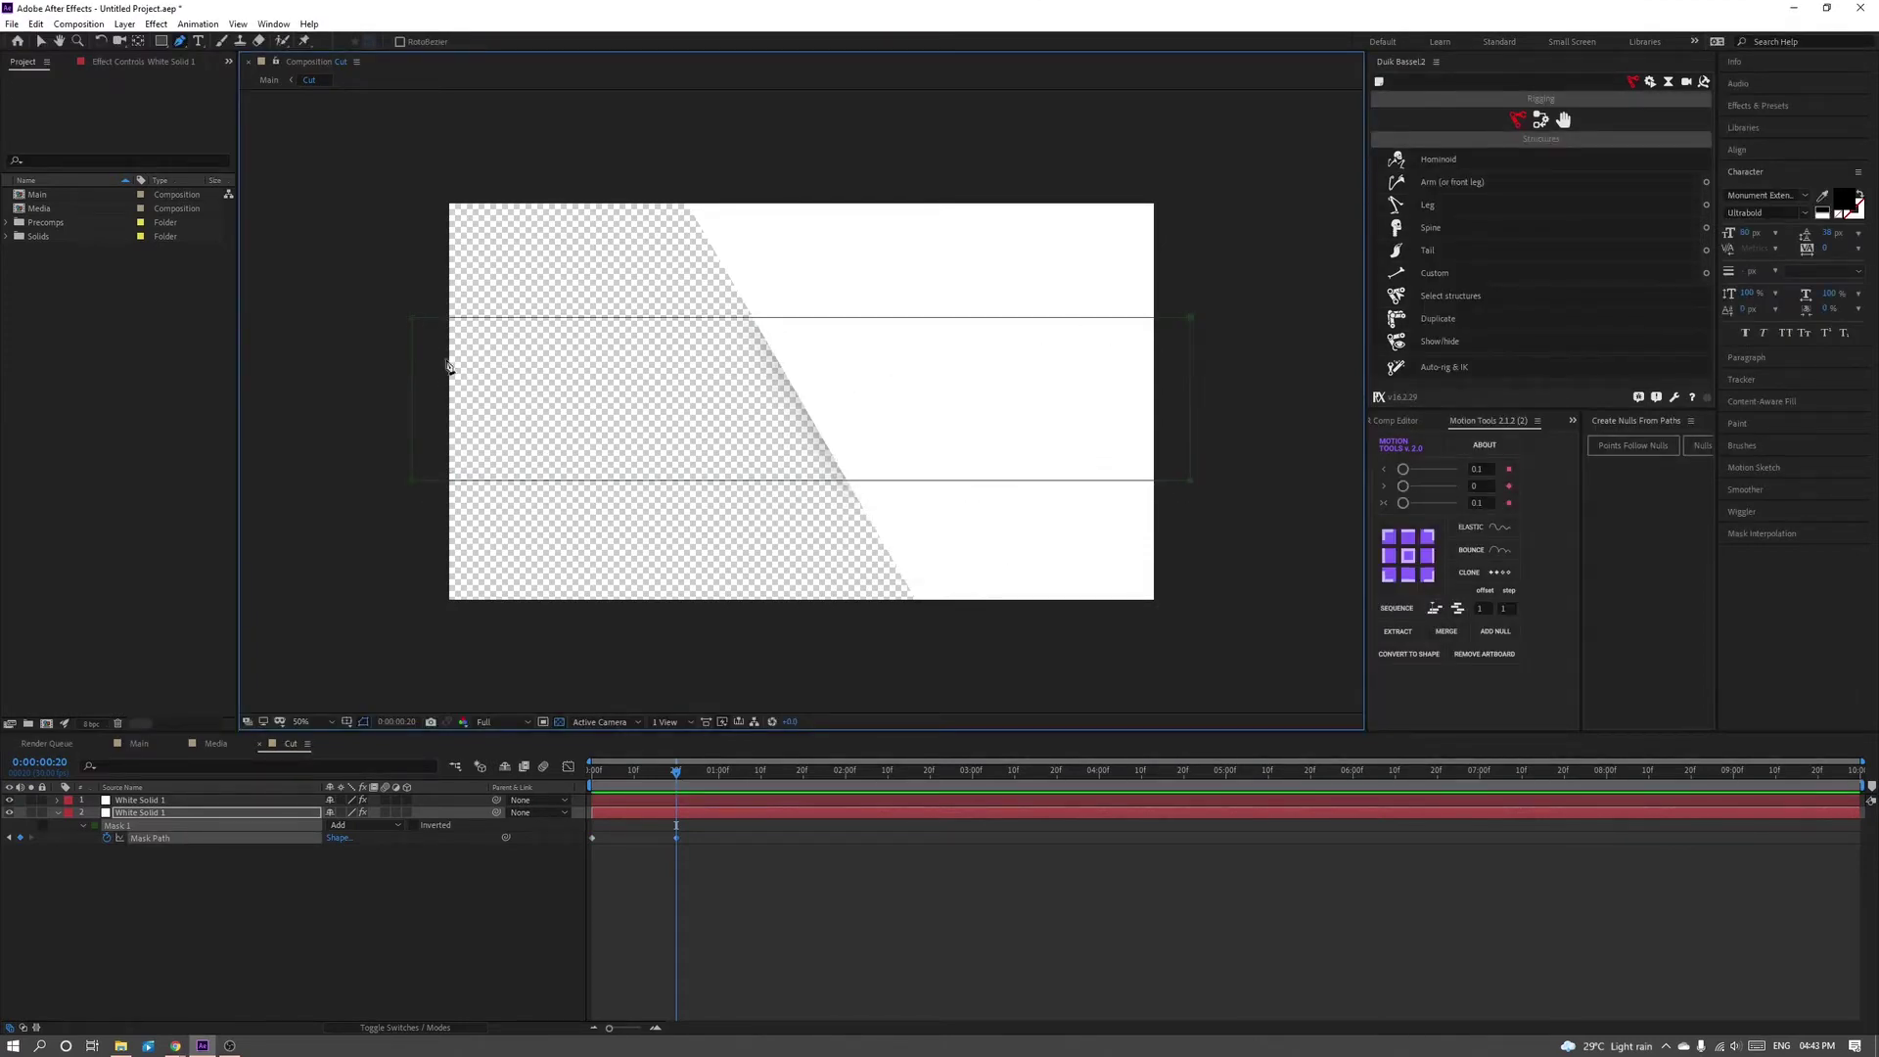
drag(448, 317, 447, 480)
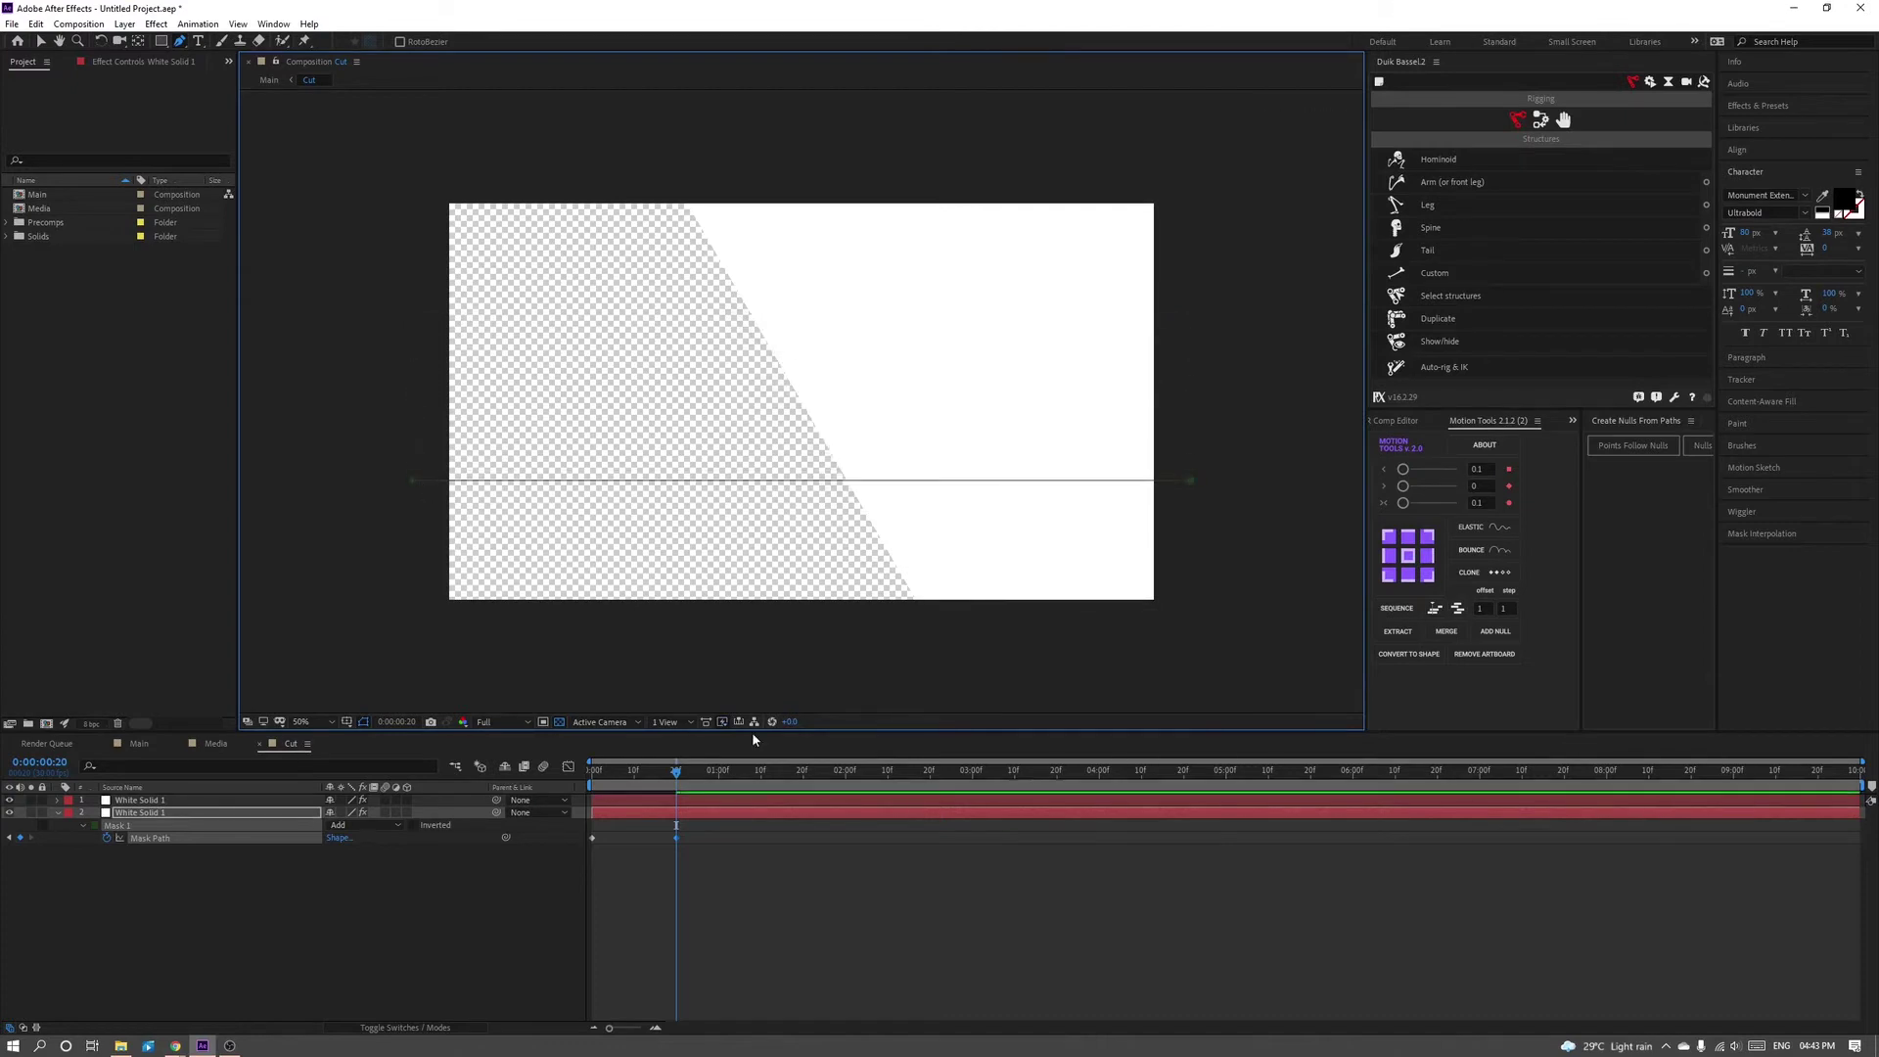
drag(676, 777, 568, 781)
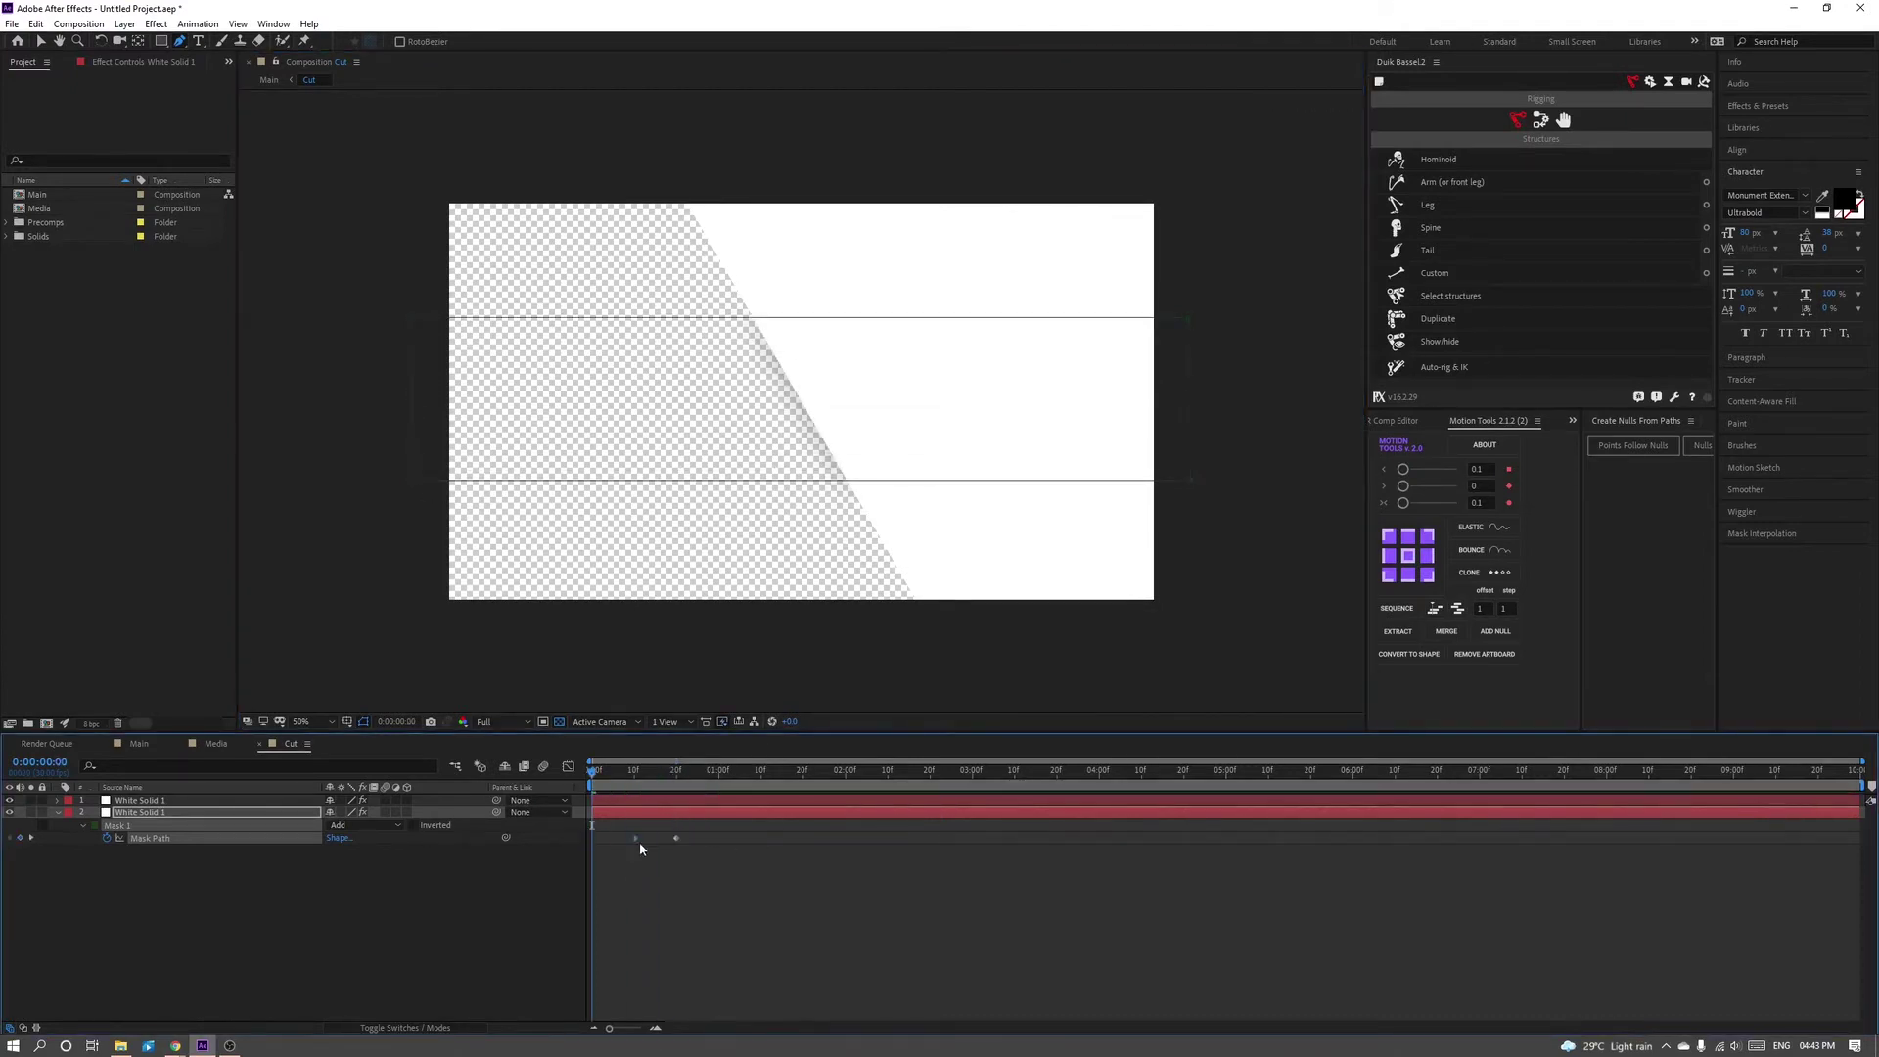
mouse_move(676, 837)
mouse_down()
mouse_move(695, 807)
mouse_move(677, 778)
mouse_up()
- At frame 0, collapse the mask's bottom edge onto its top edge and preview the opening
key(k)
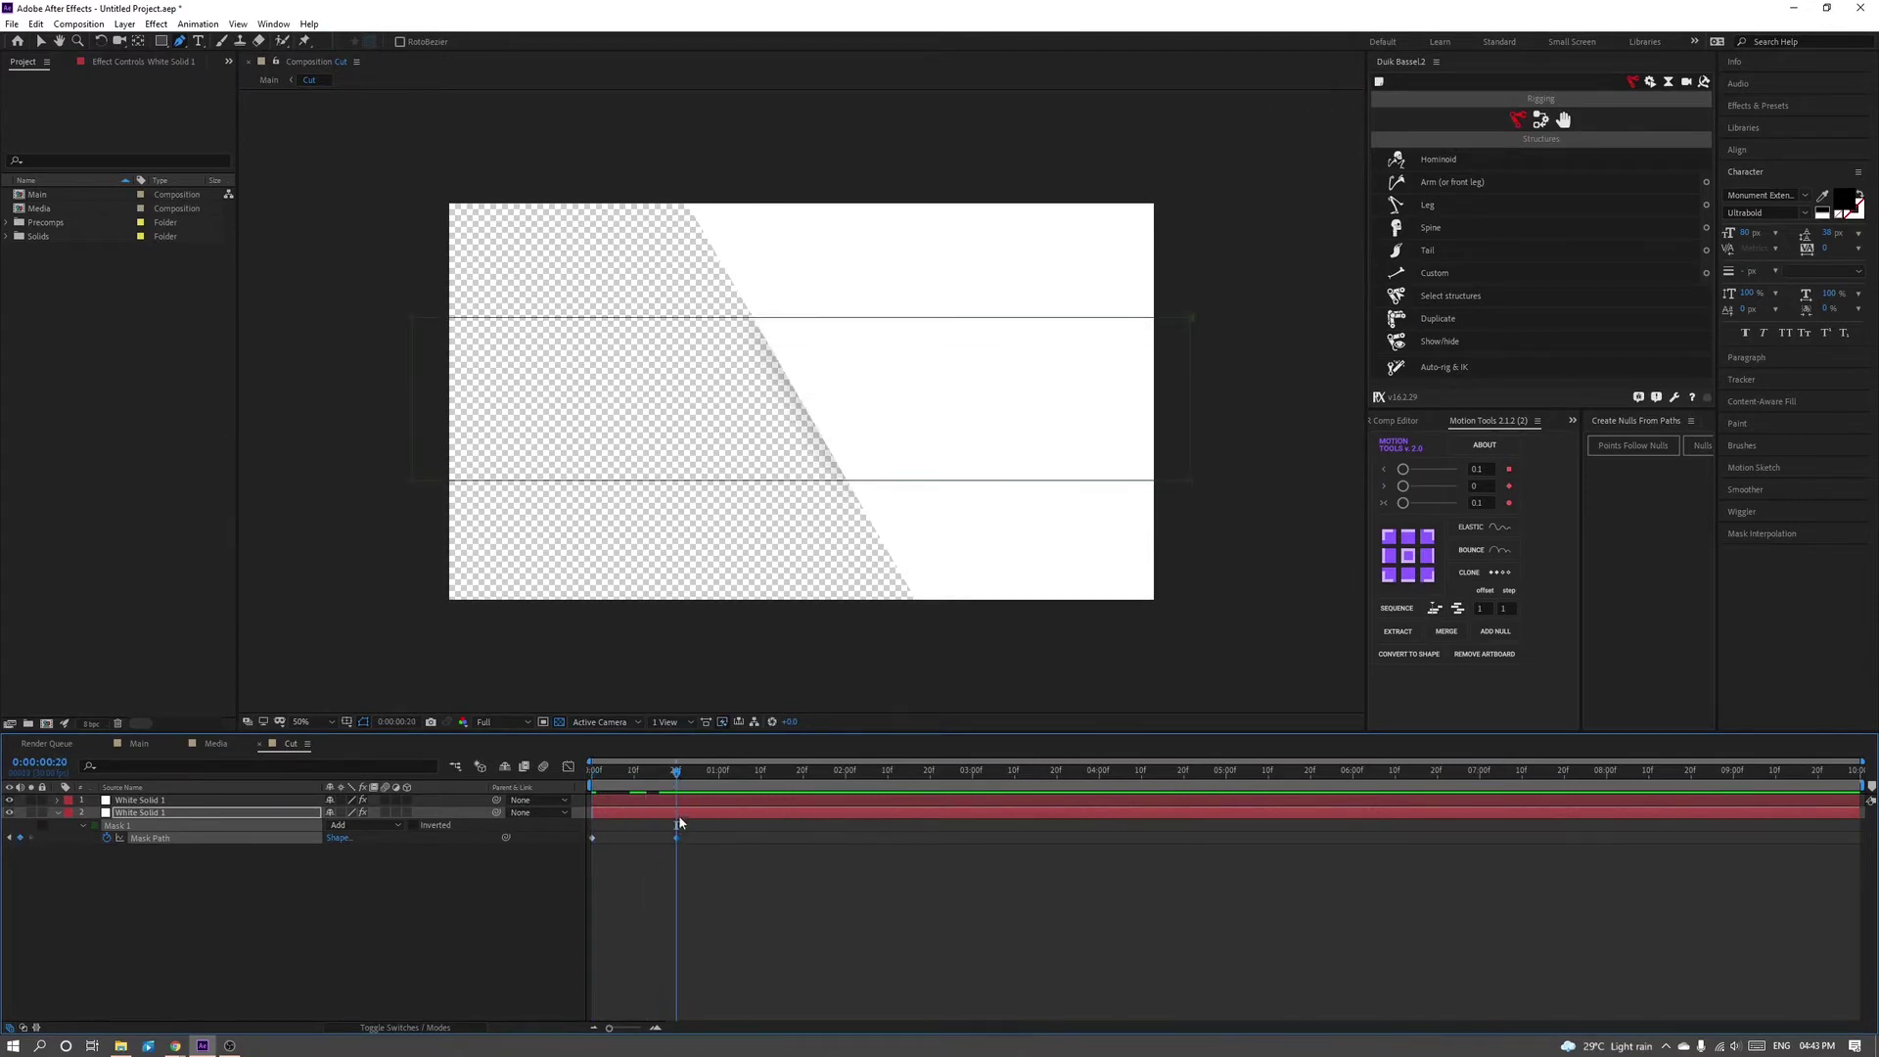
key(Home)
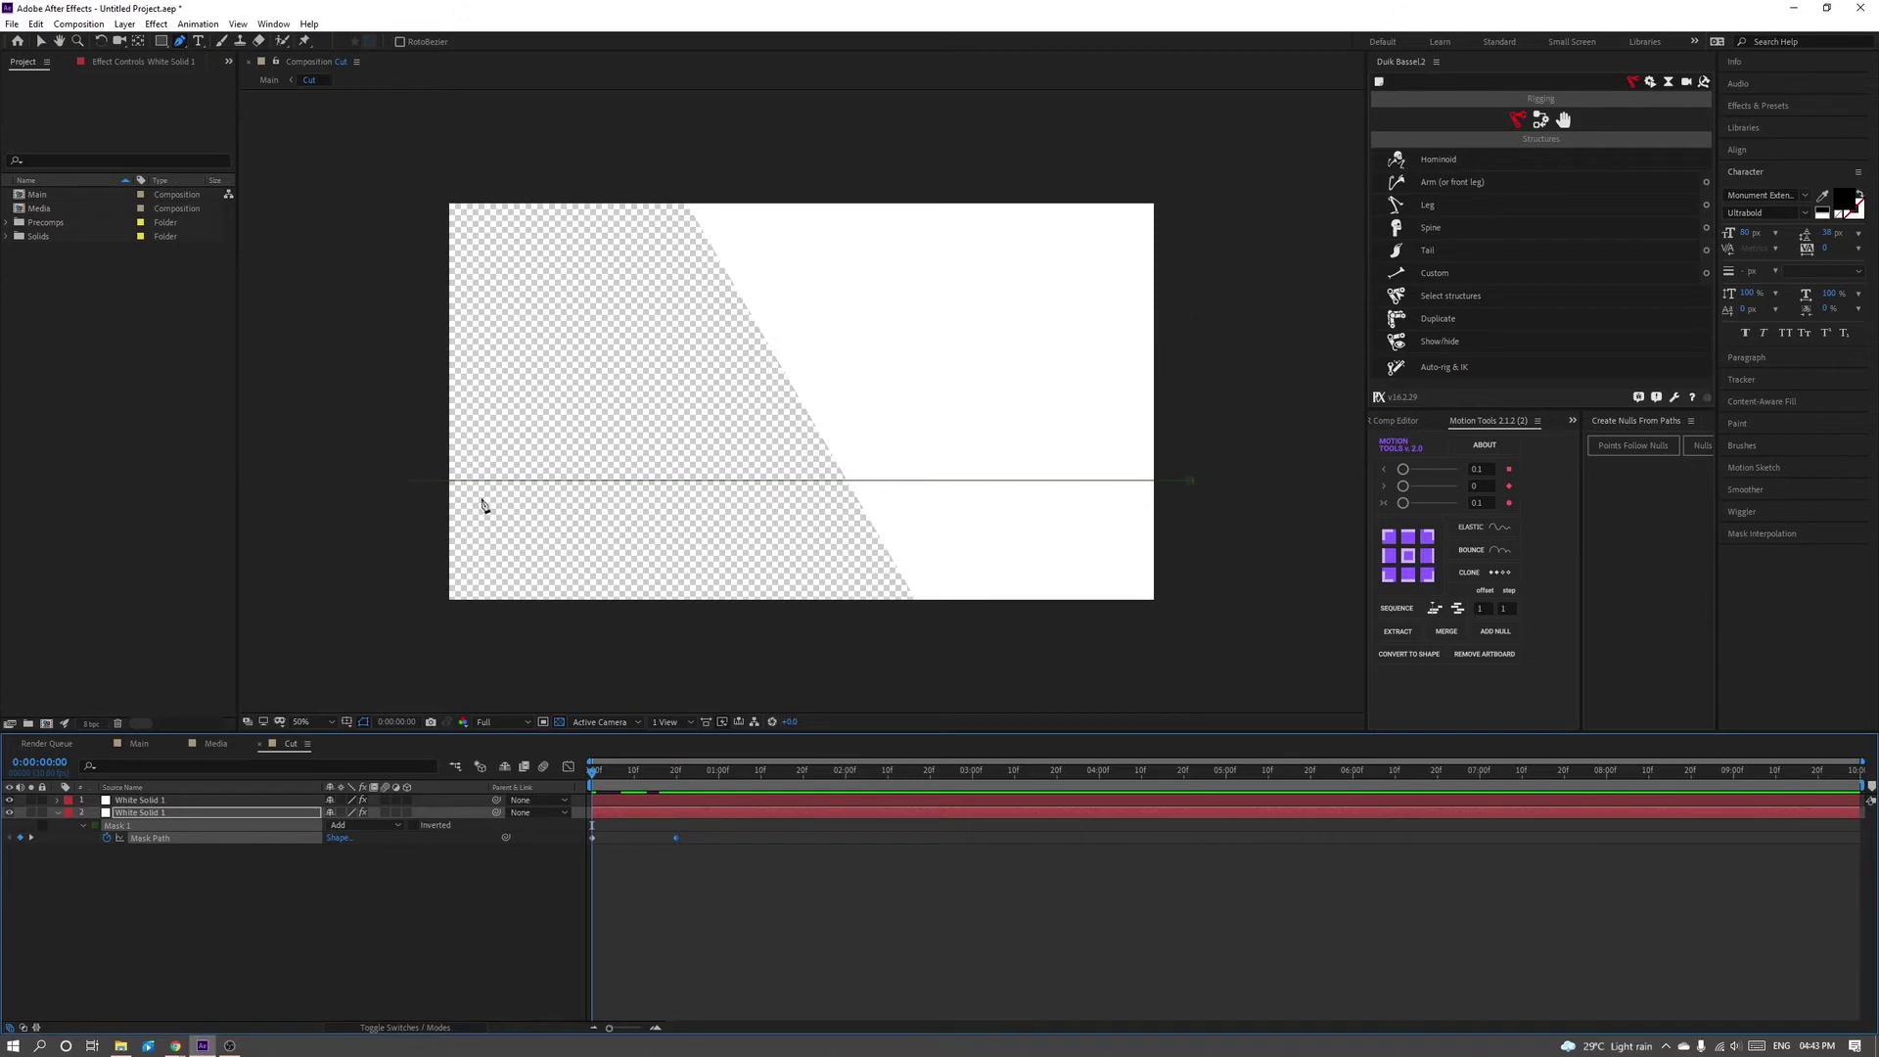
click(577, 849)
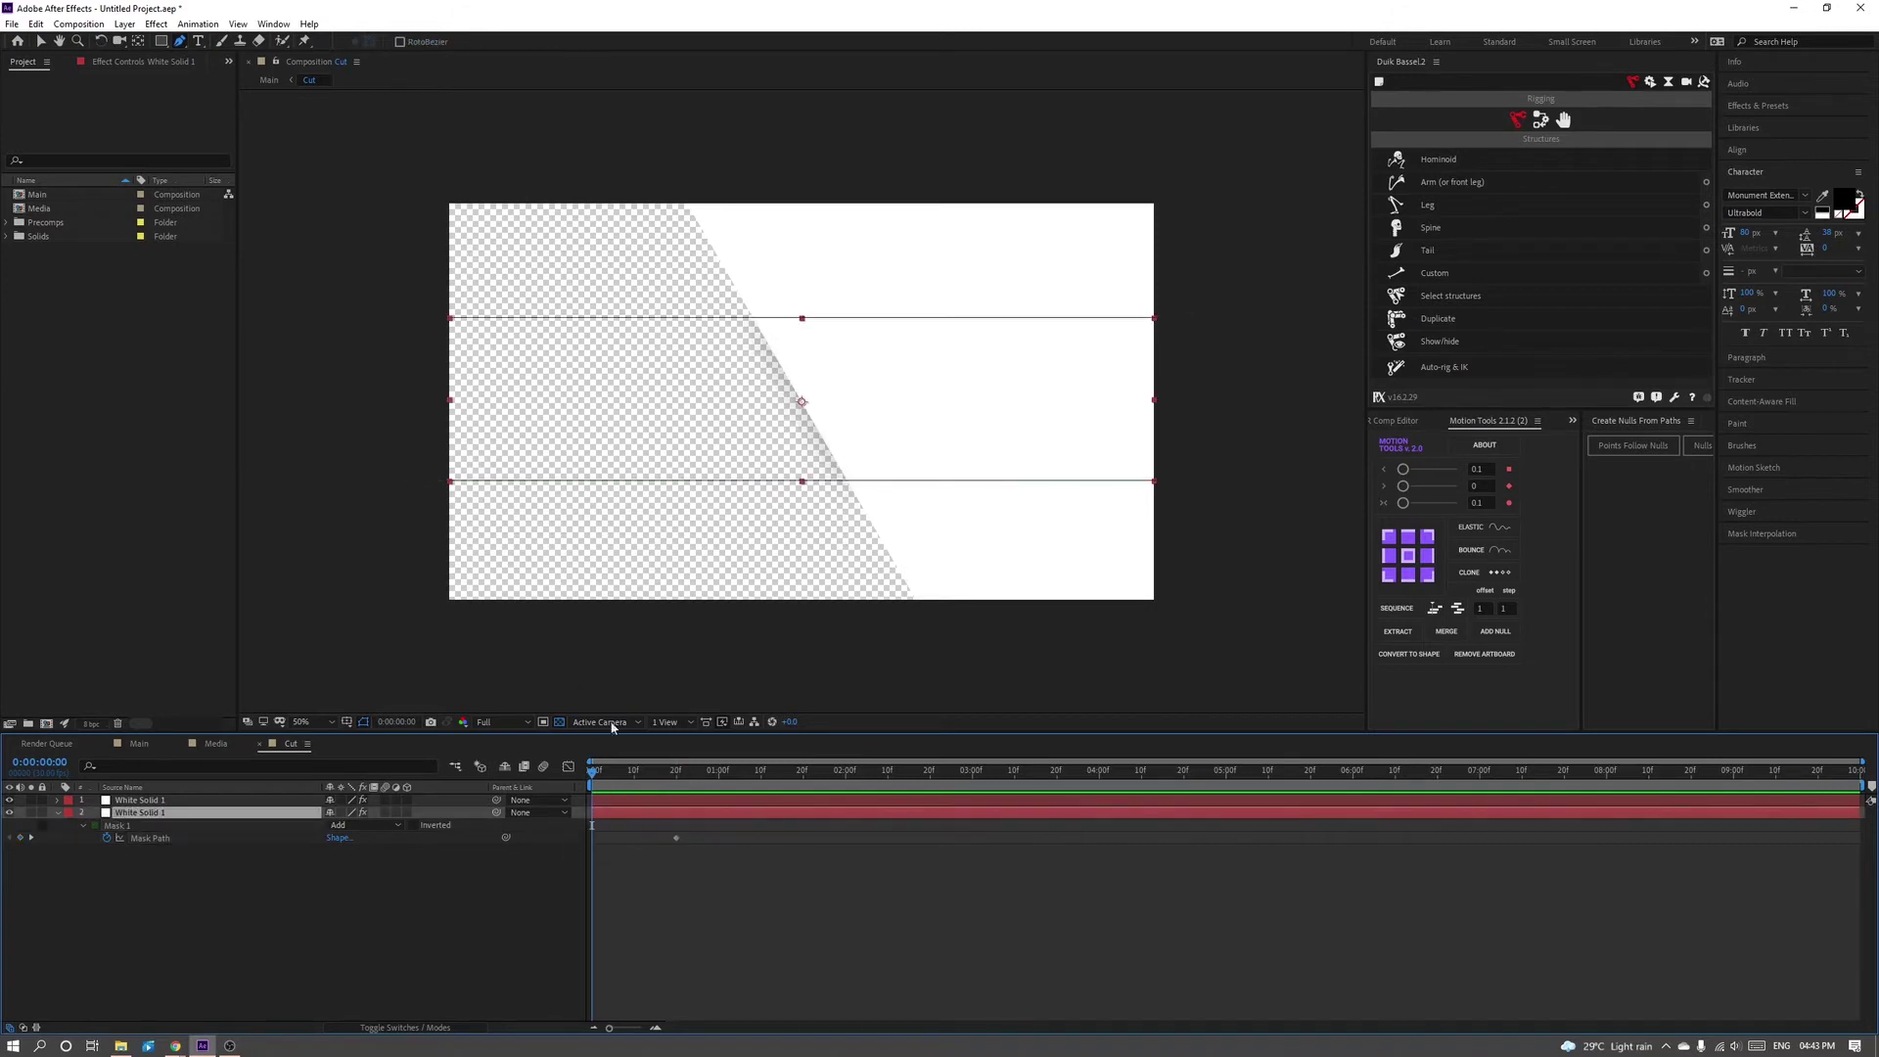
click(424, 494)
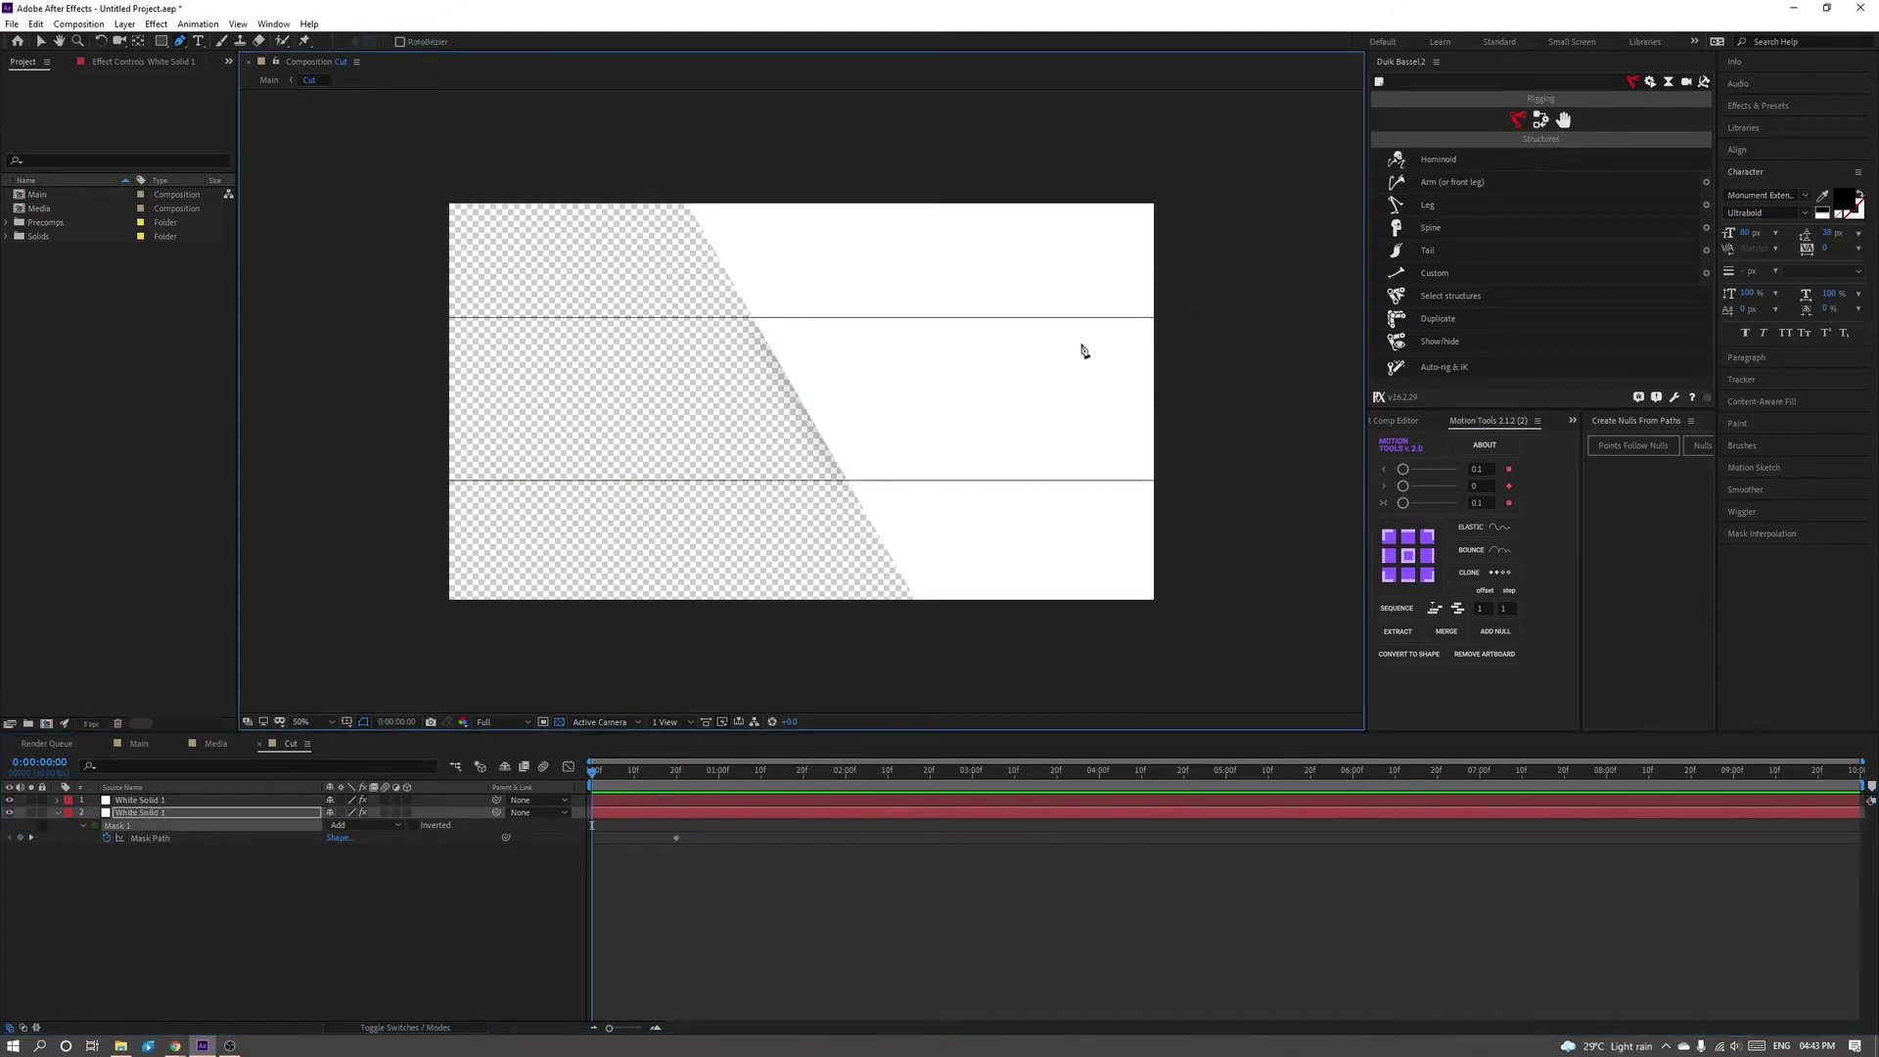
drag(1192, 486, 1196, 323)
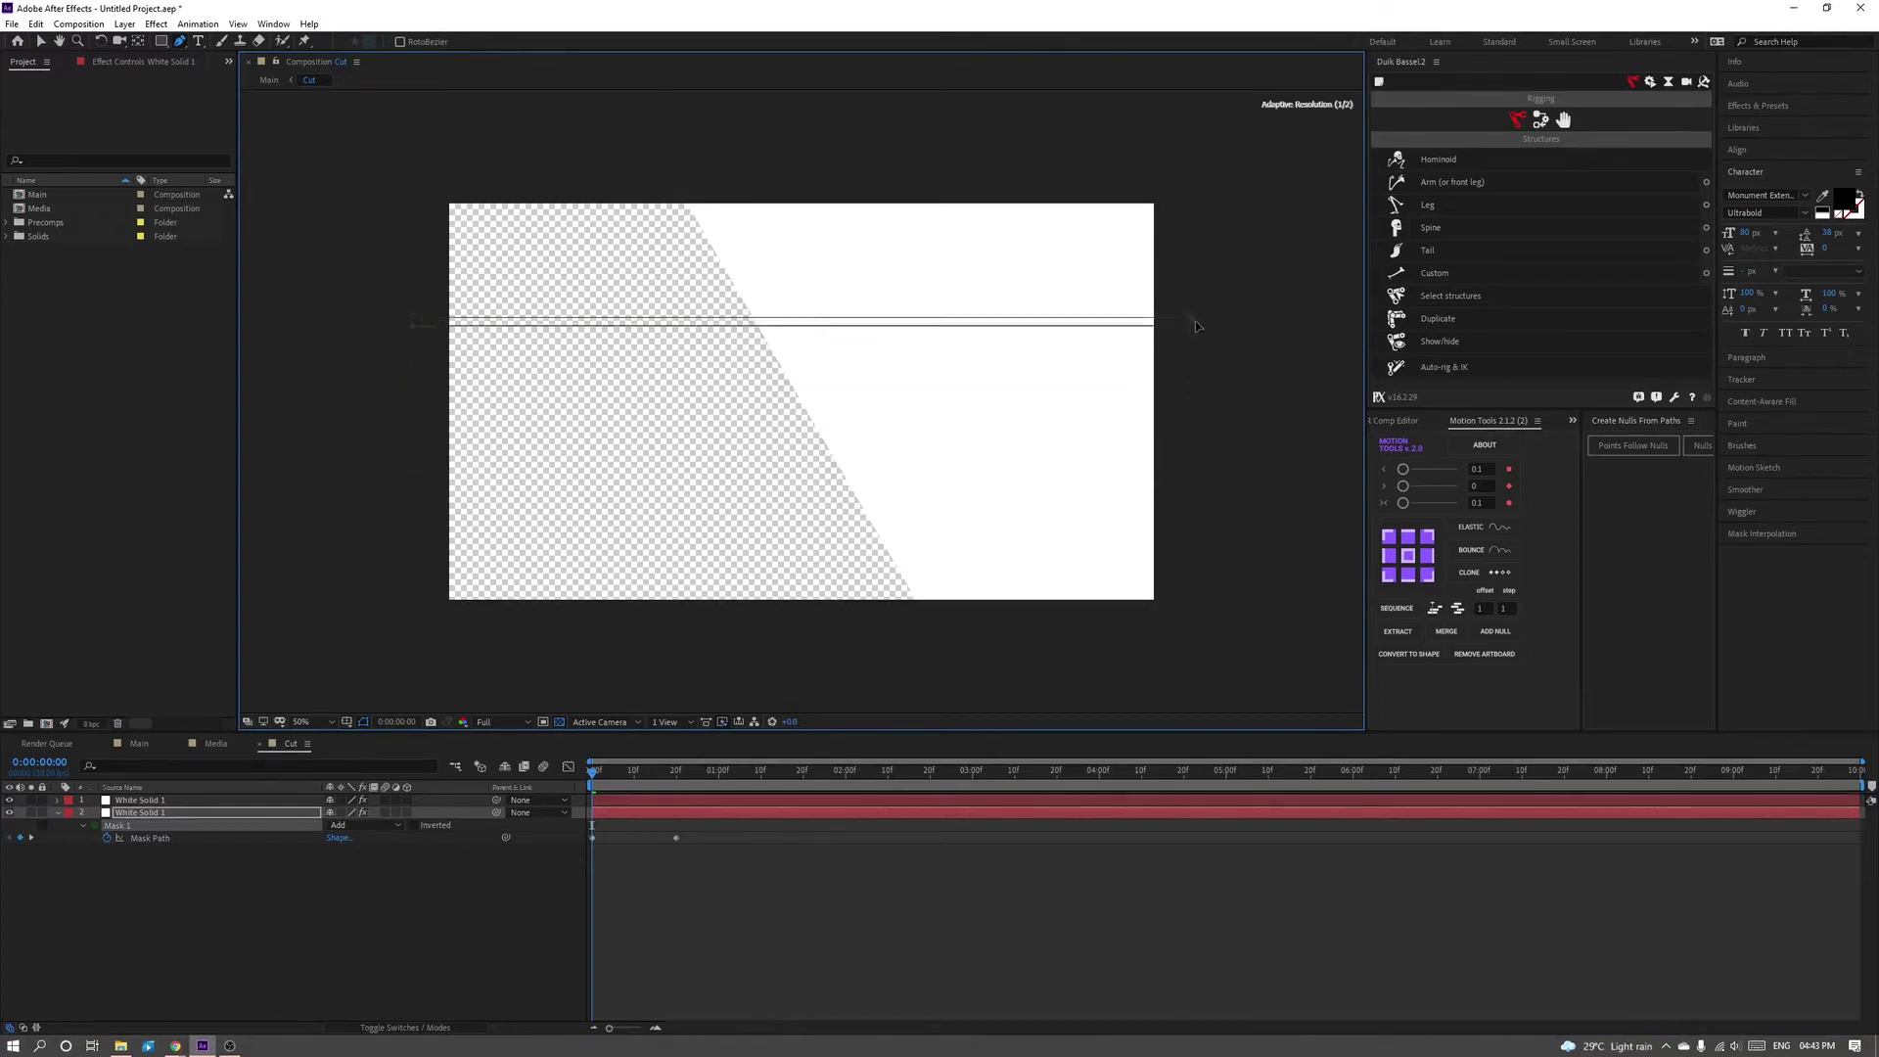
key(space)
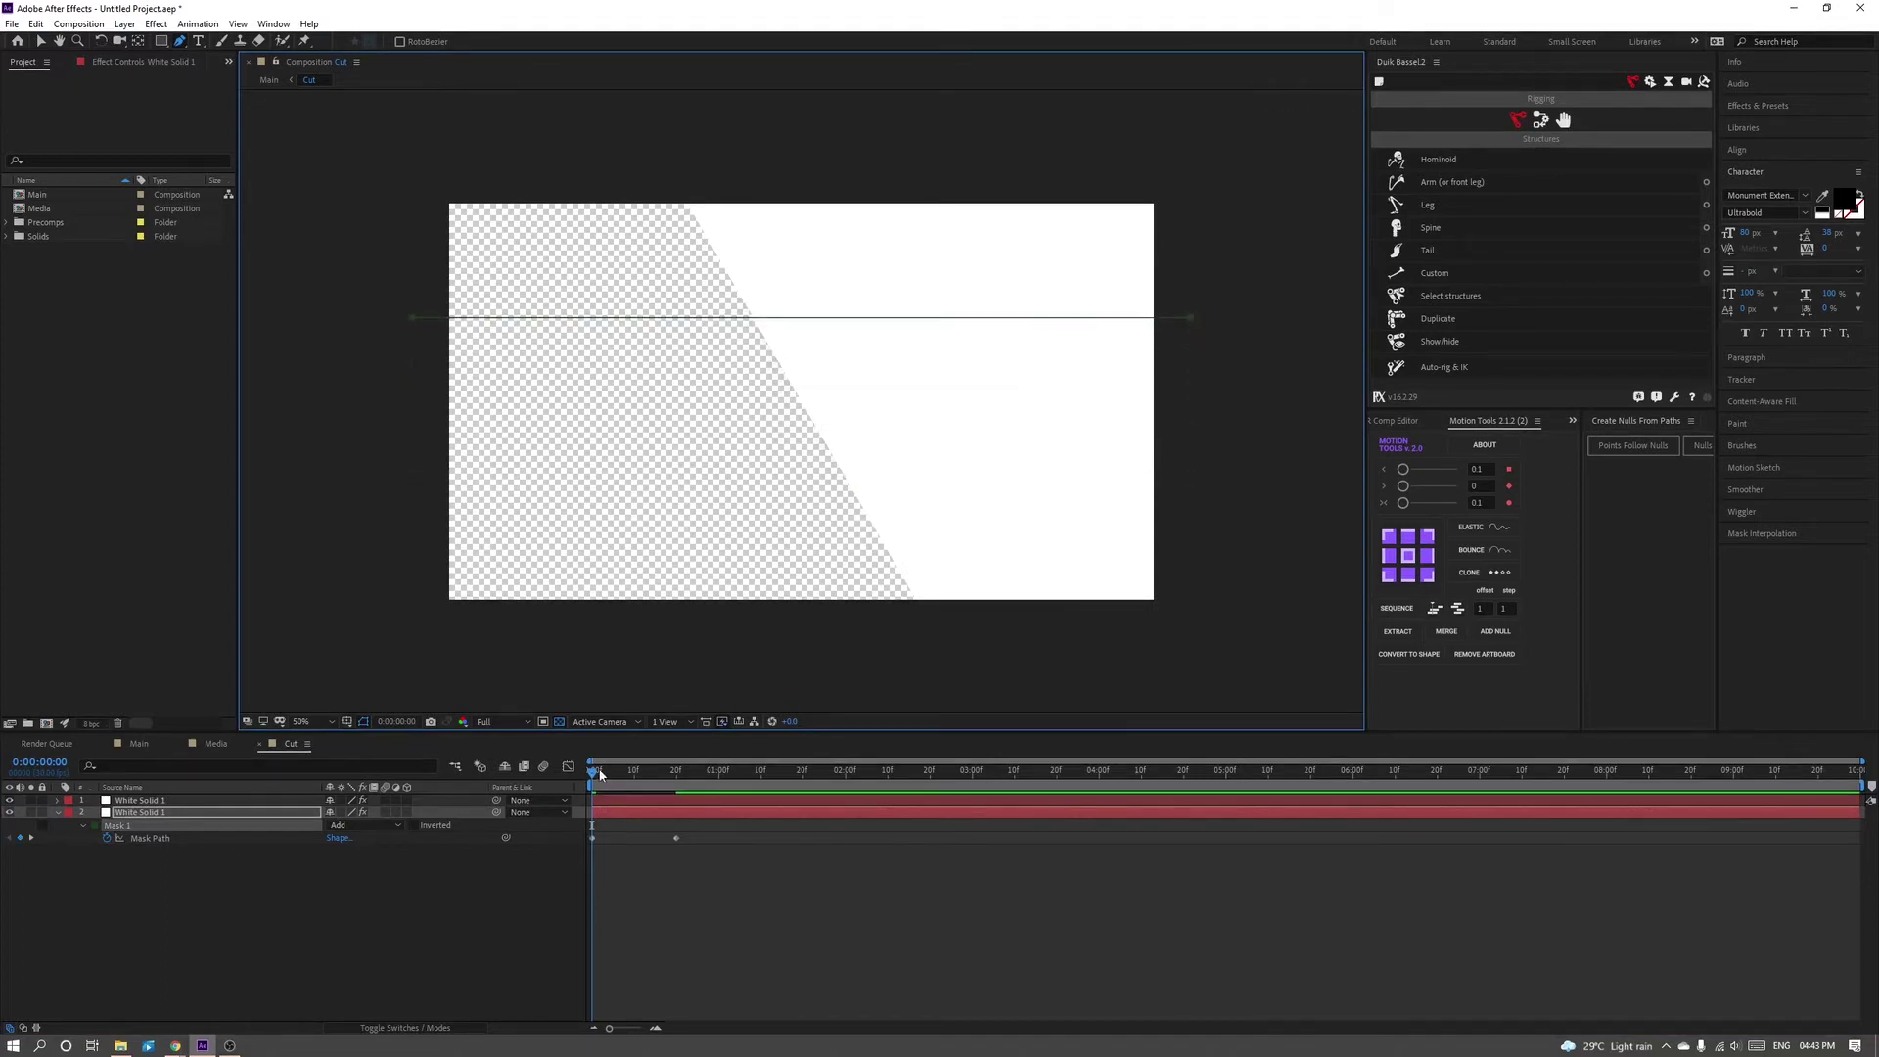
key(space)
- Ease the Mask Path in the speed graph so it opens fast then slows, then return to Main
key(alt+Tab)
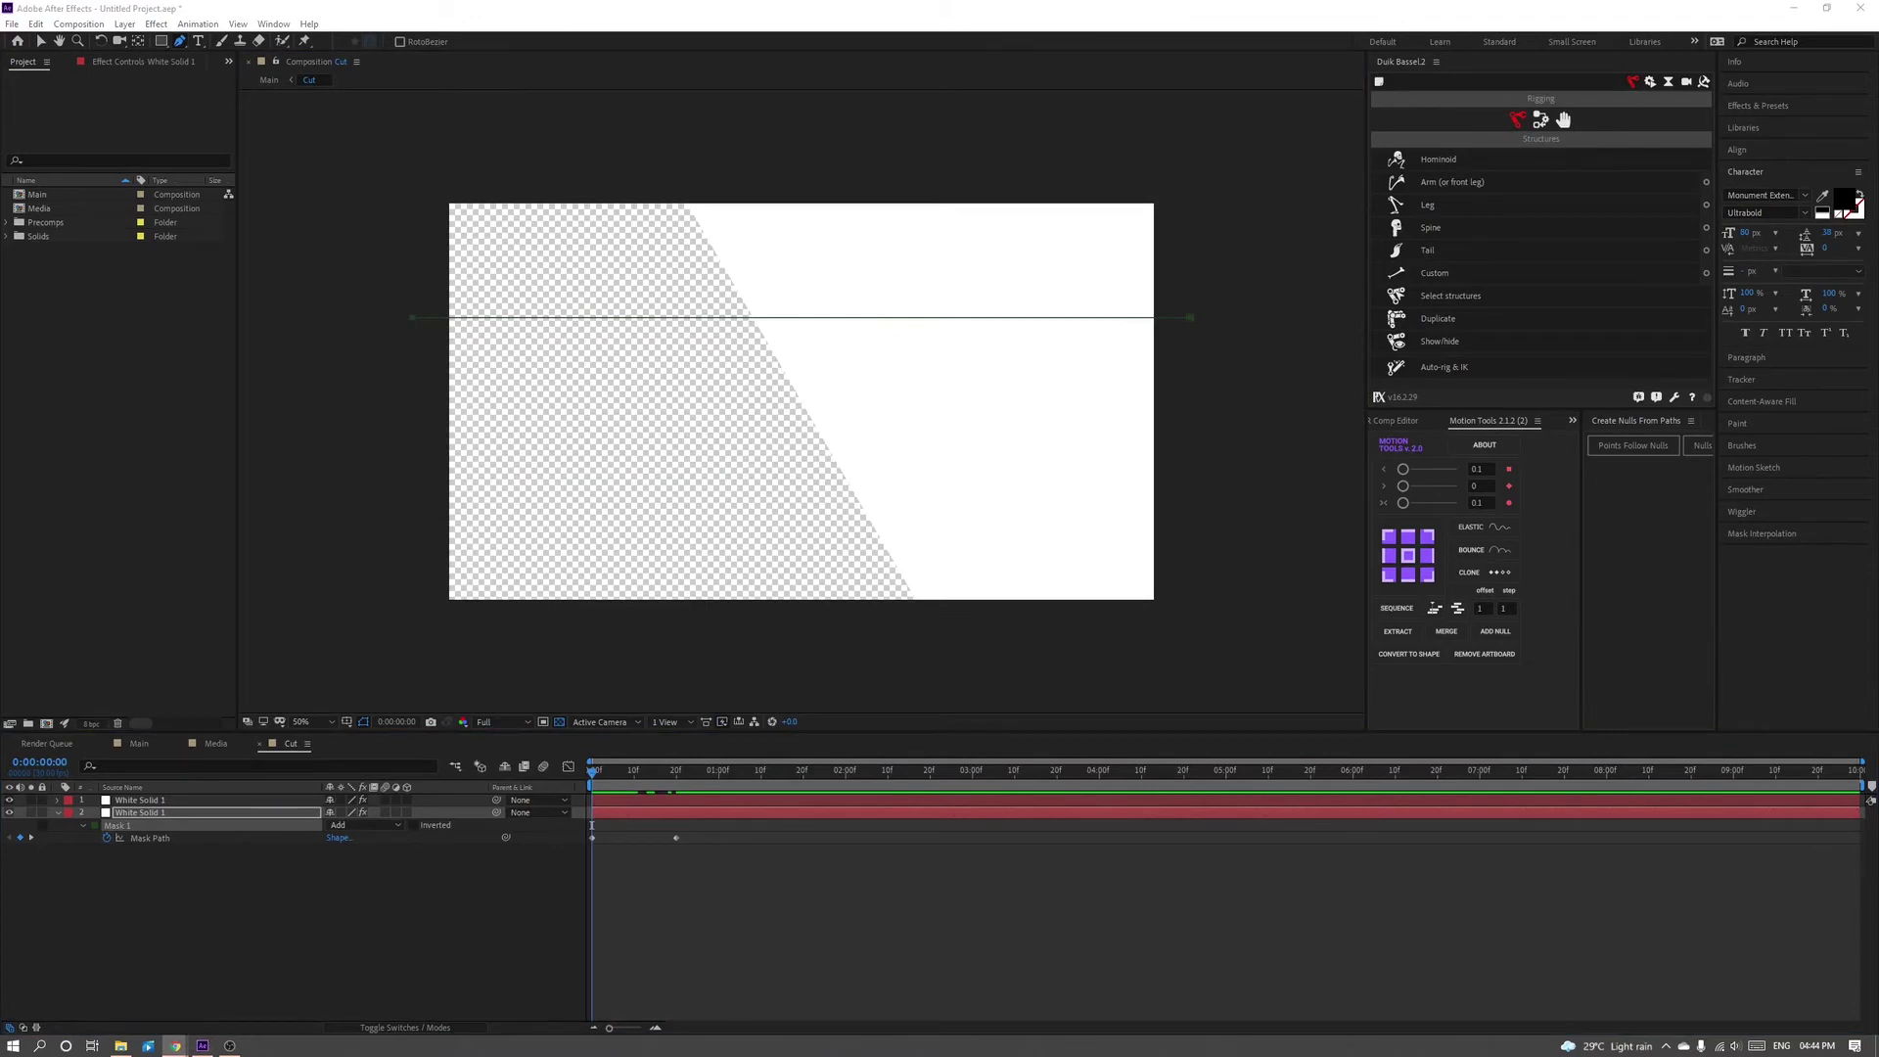
click(693, 862)
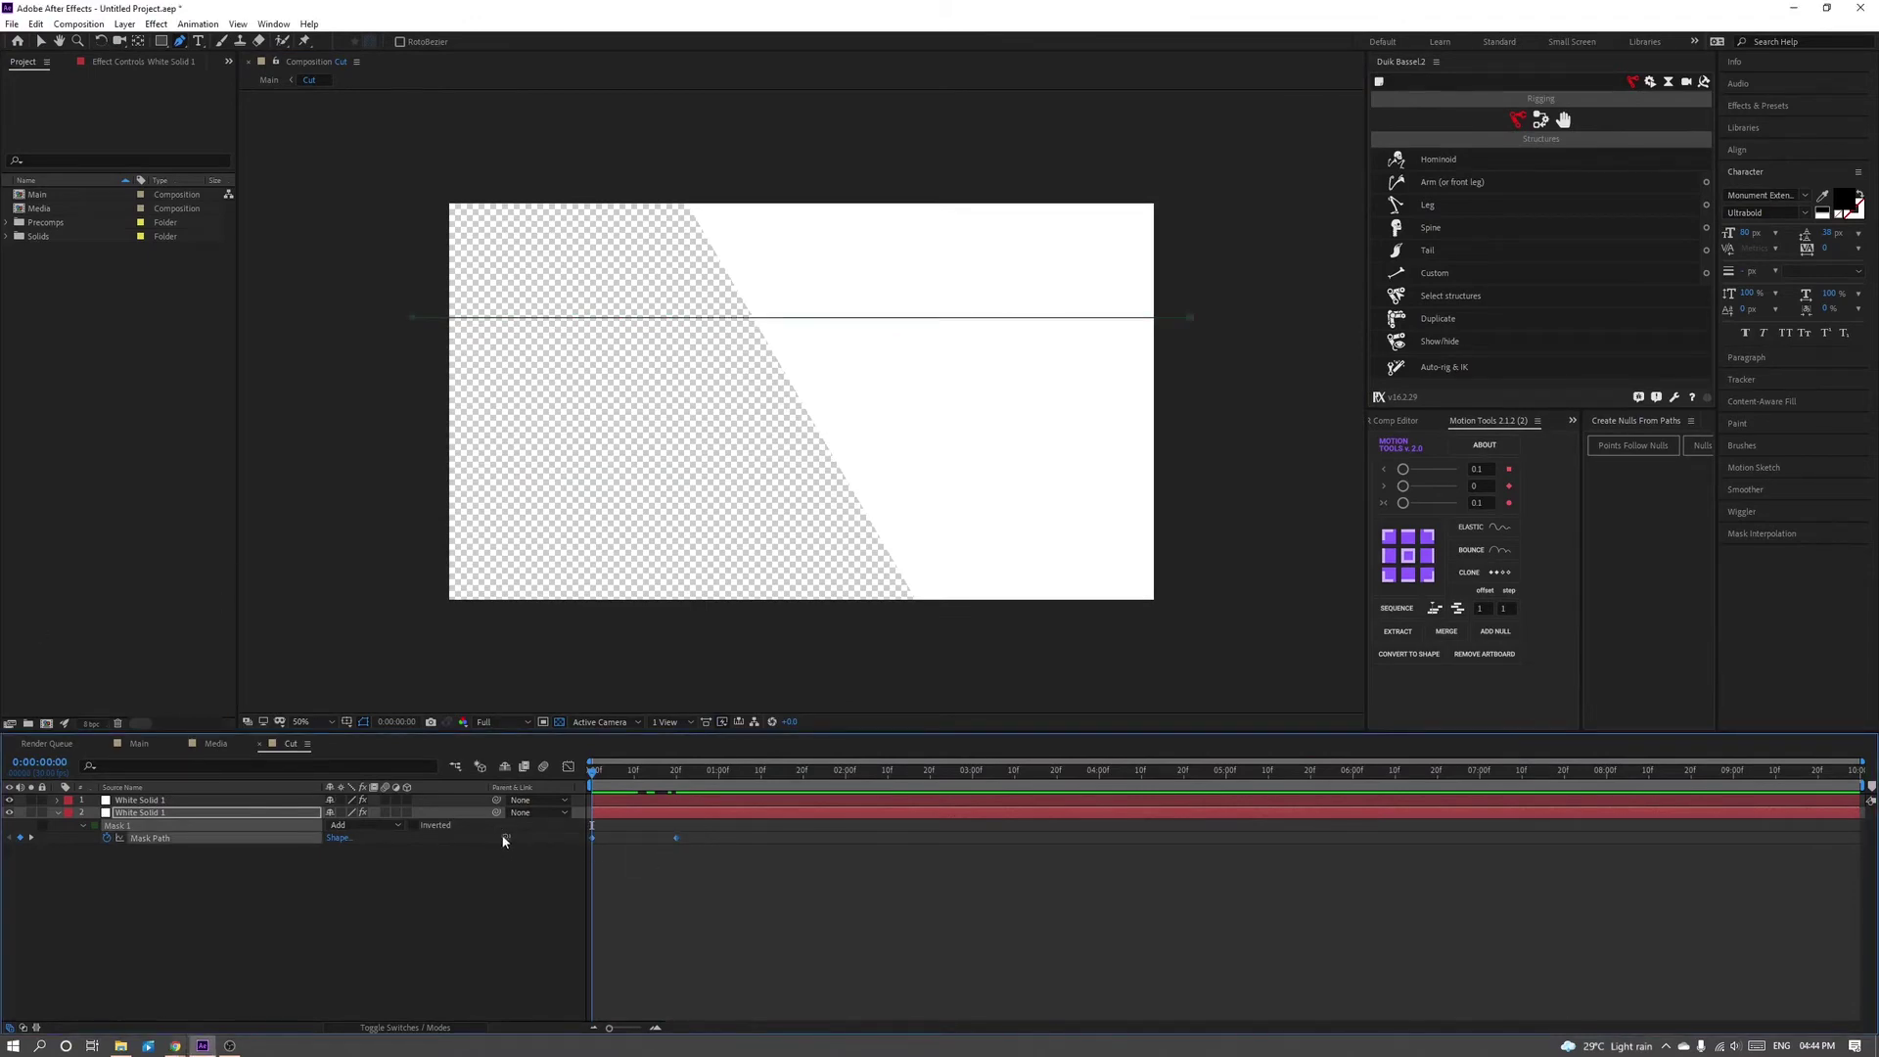
click(569, 768)
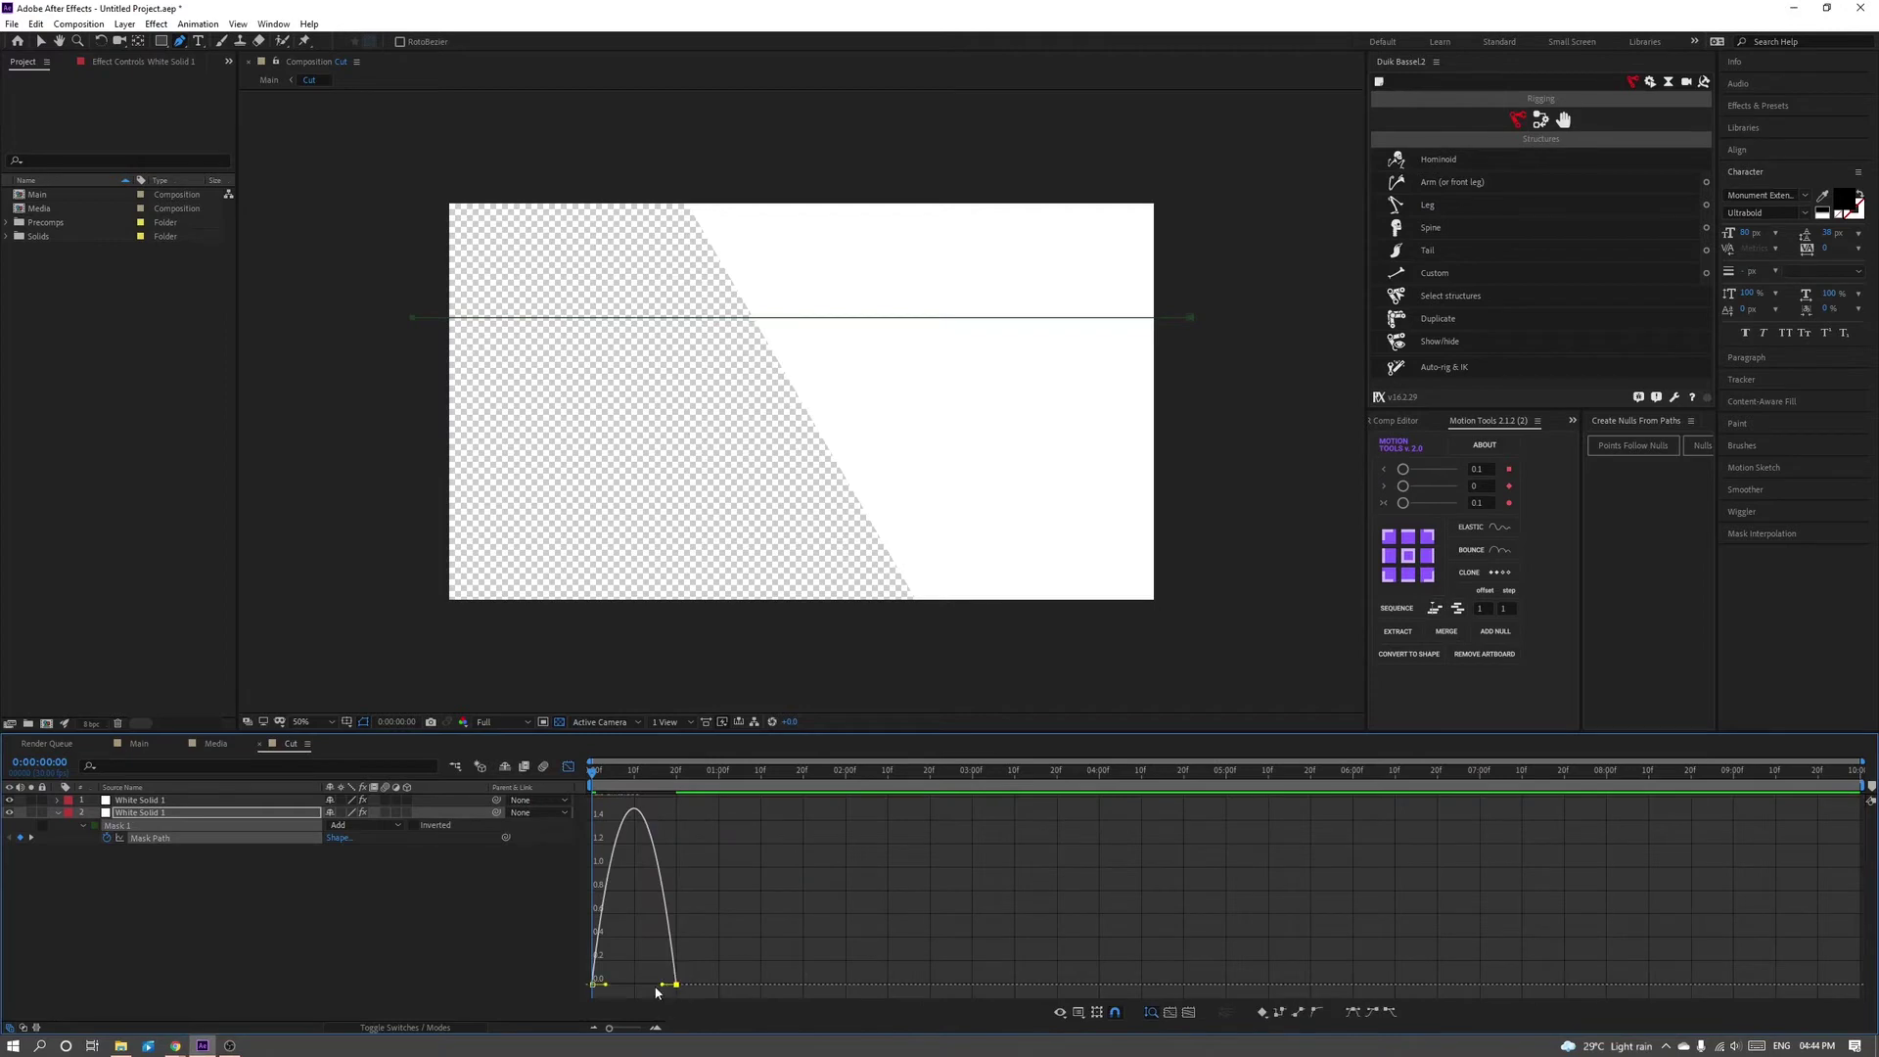
drag(664, 984, 635, 984)
click(197, 41)
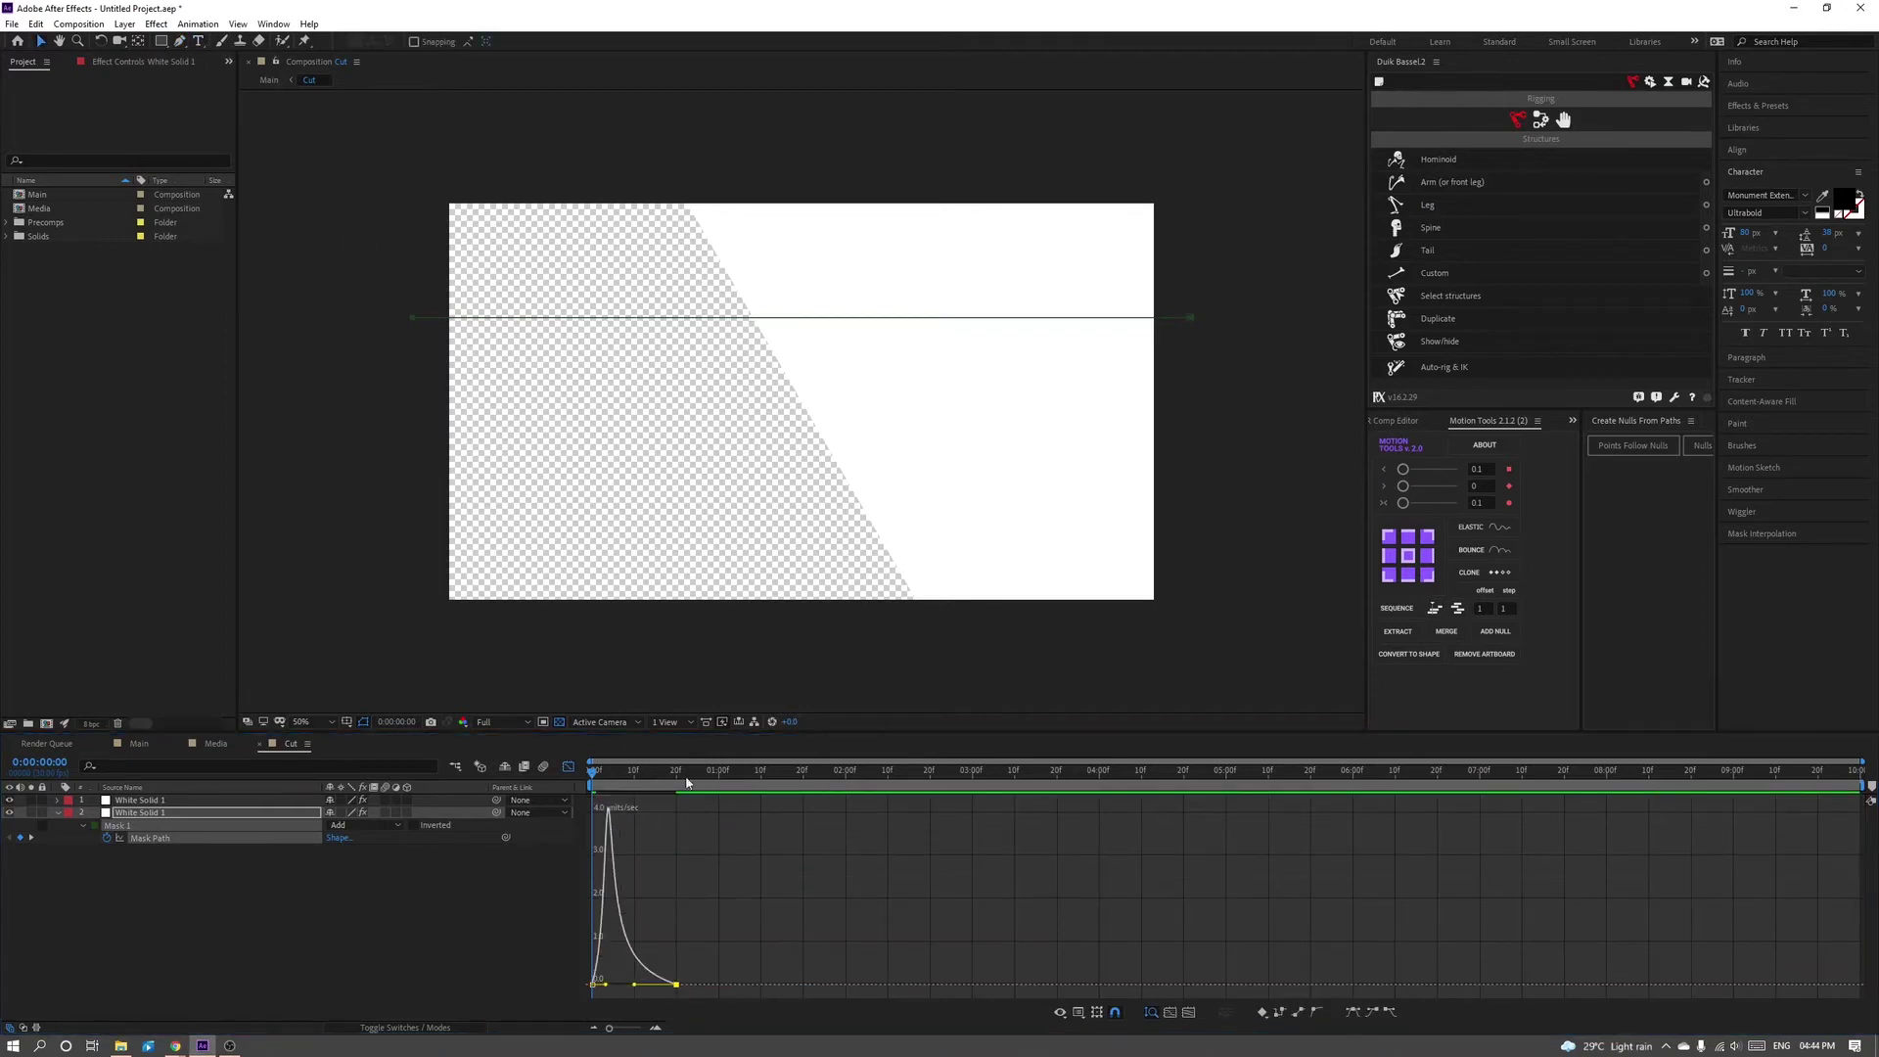
click(569, 768)
click(139, 743)
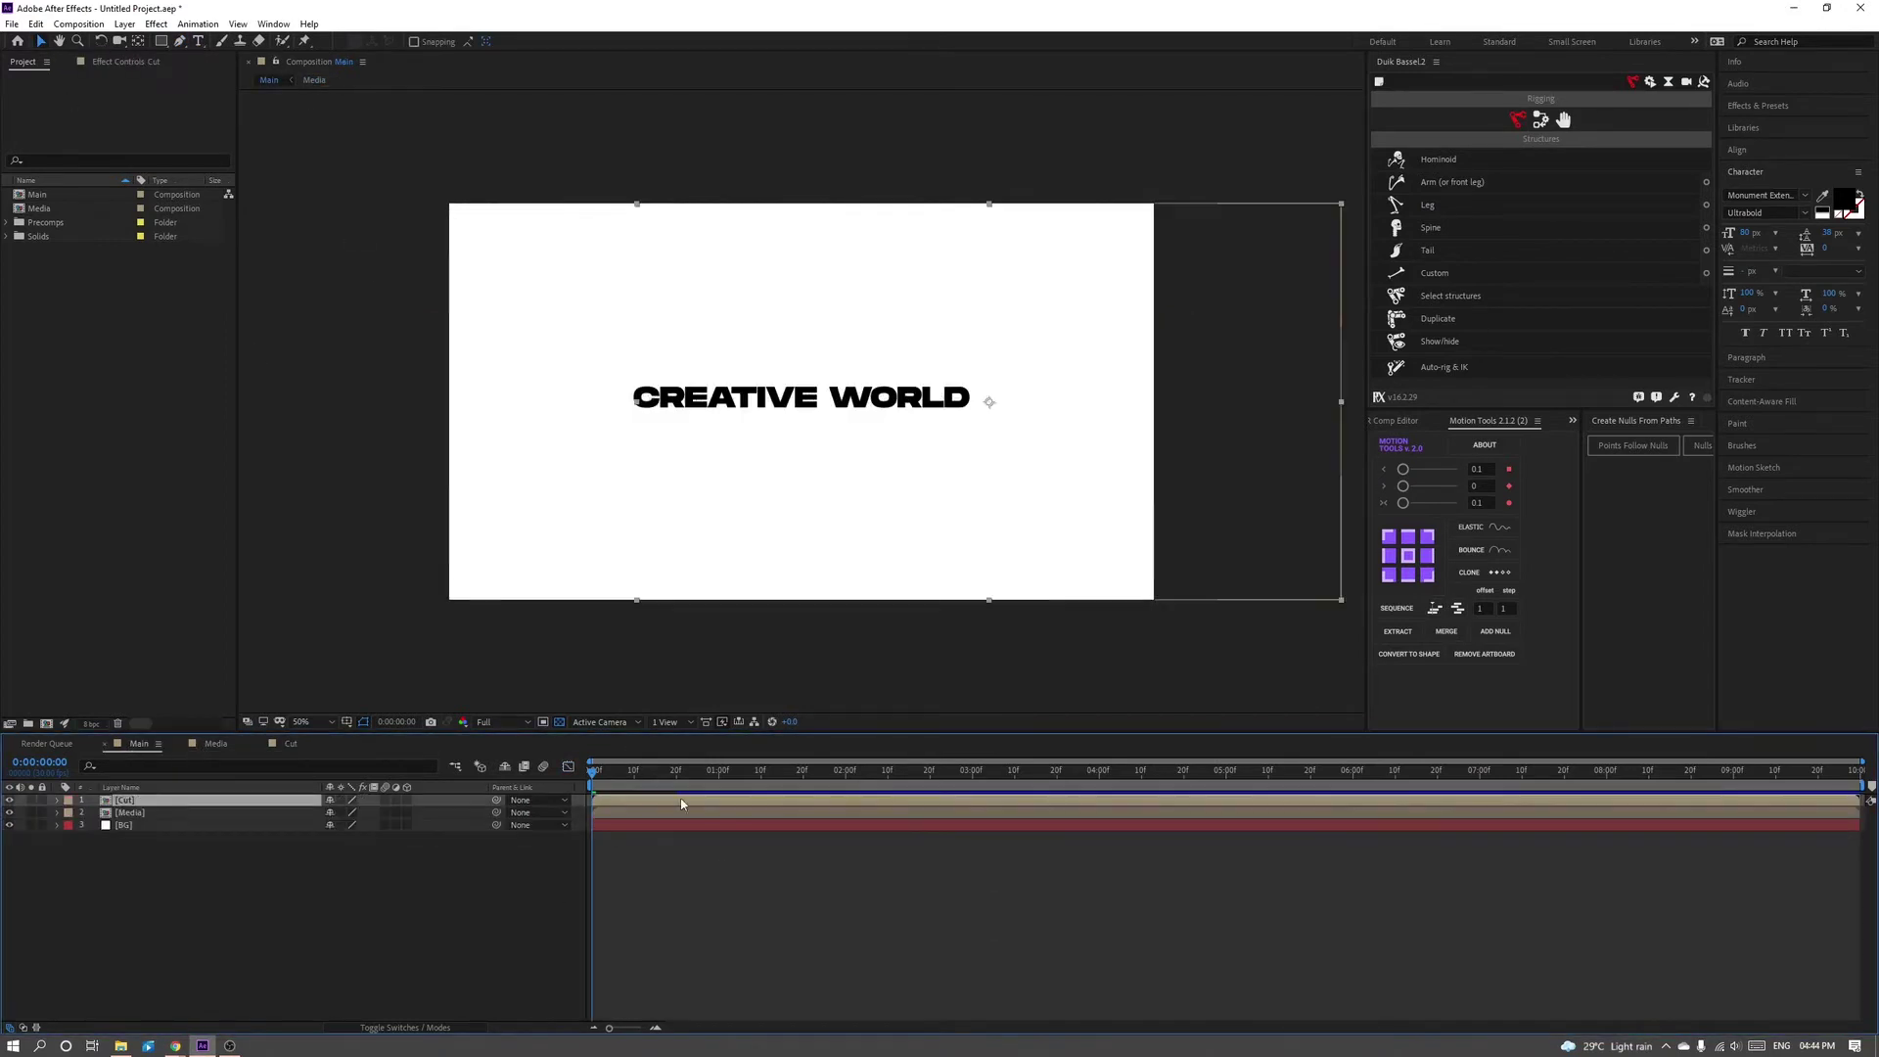
click(608, 773)
drag(618, 780, 664, 773)
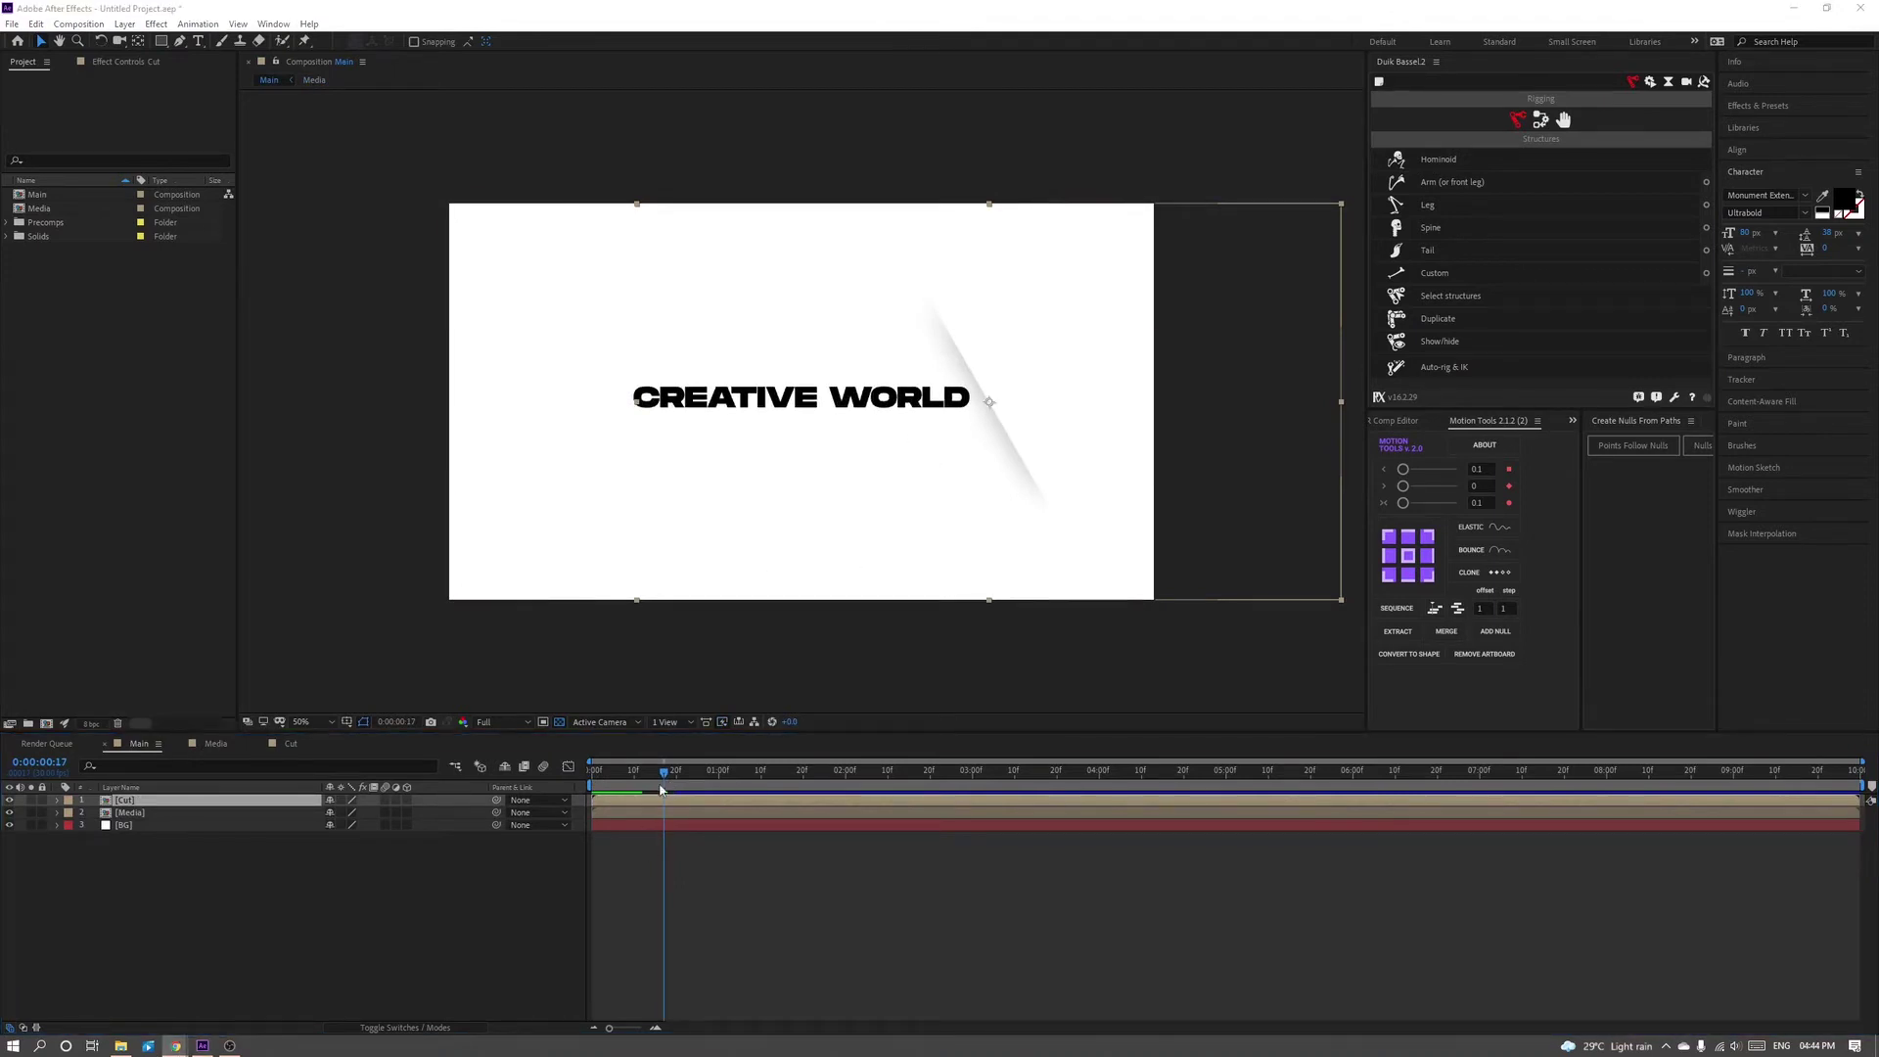
mouse_move(597, 773)
mouse_down()
mouse_move(579, 775)
mouse_move(676, 773)
mouse_up()
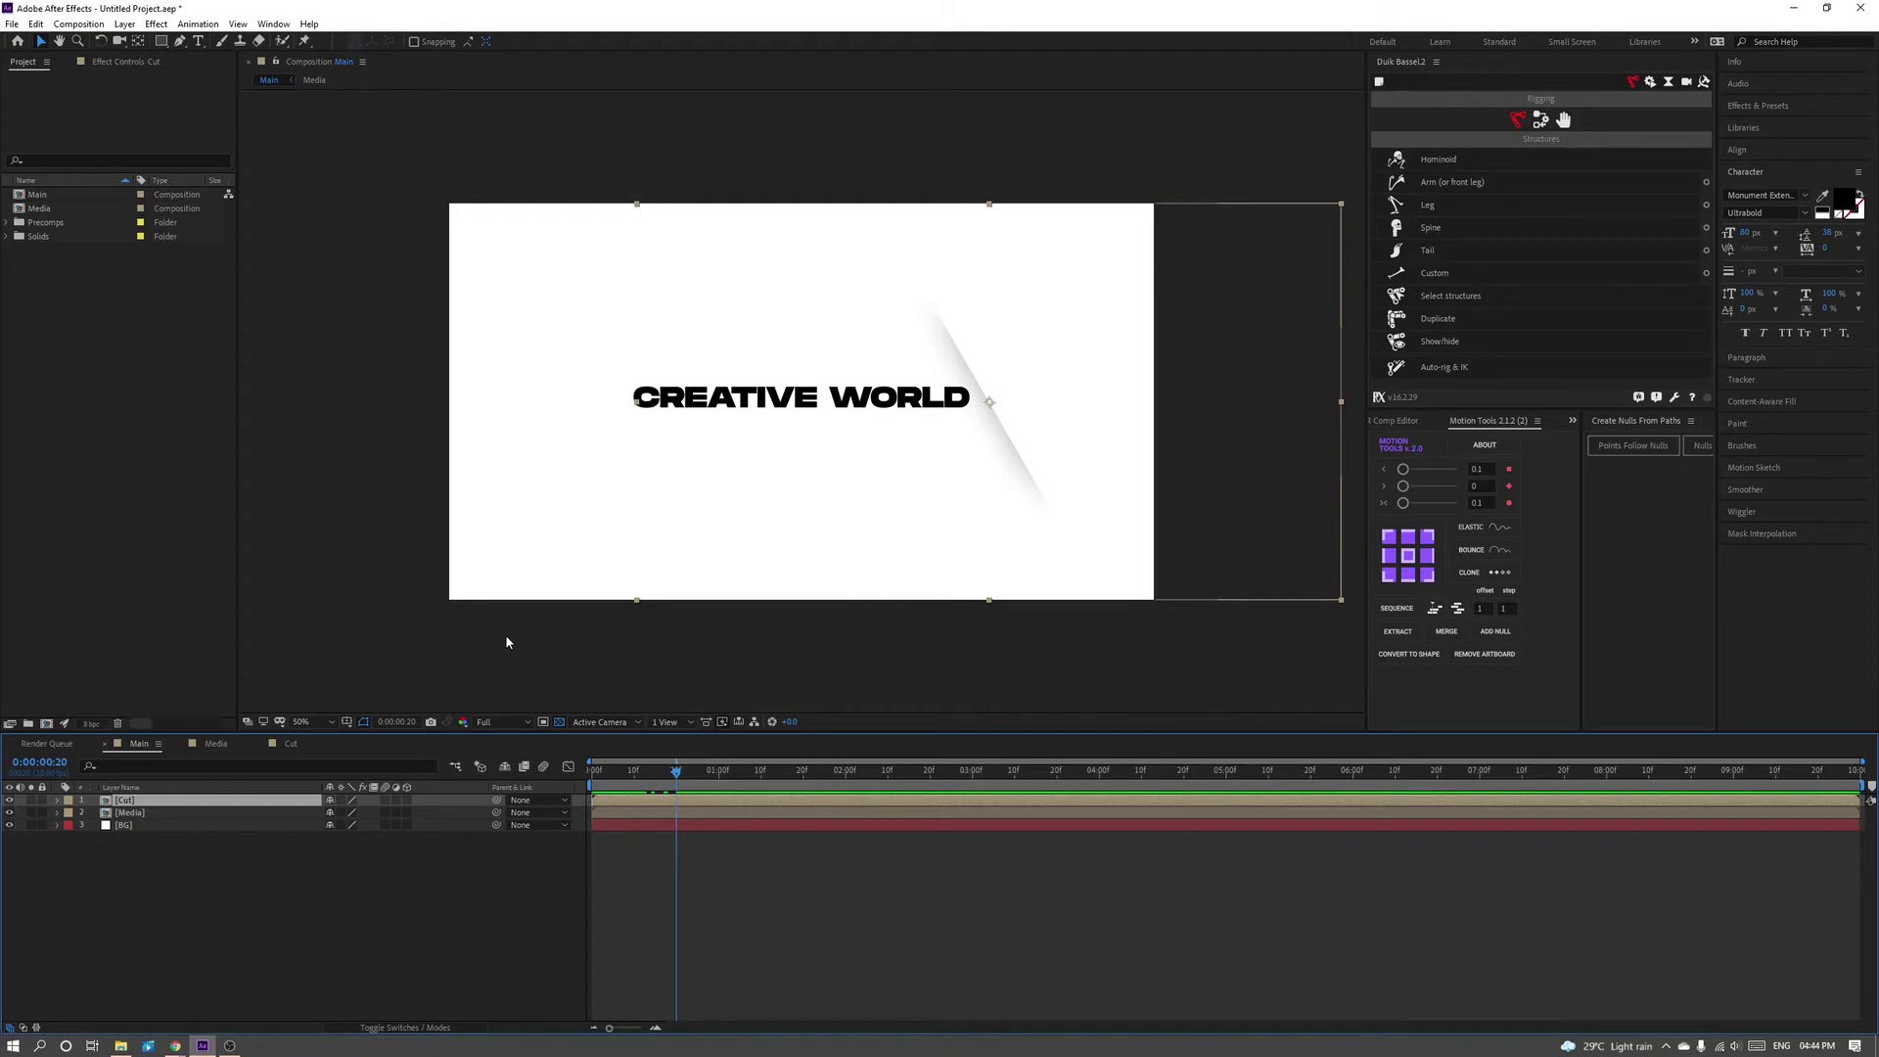
- Add a frame-0 Position keyframe with the Cut layer moved off to the left, hiding the text
key(alt+shift+p)
key(Home)
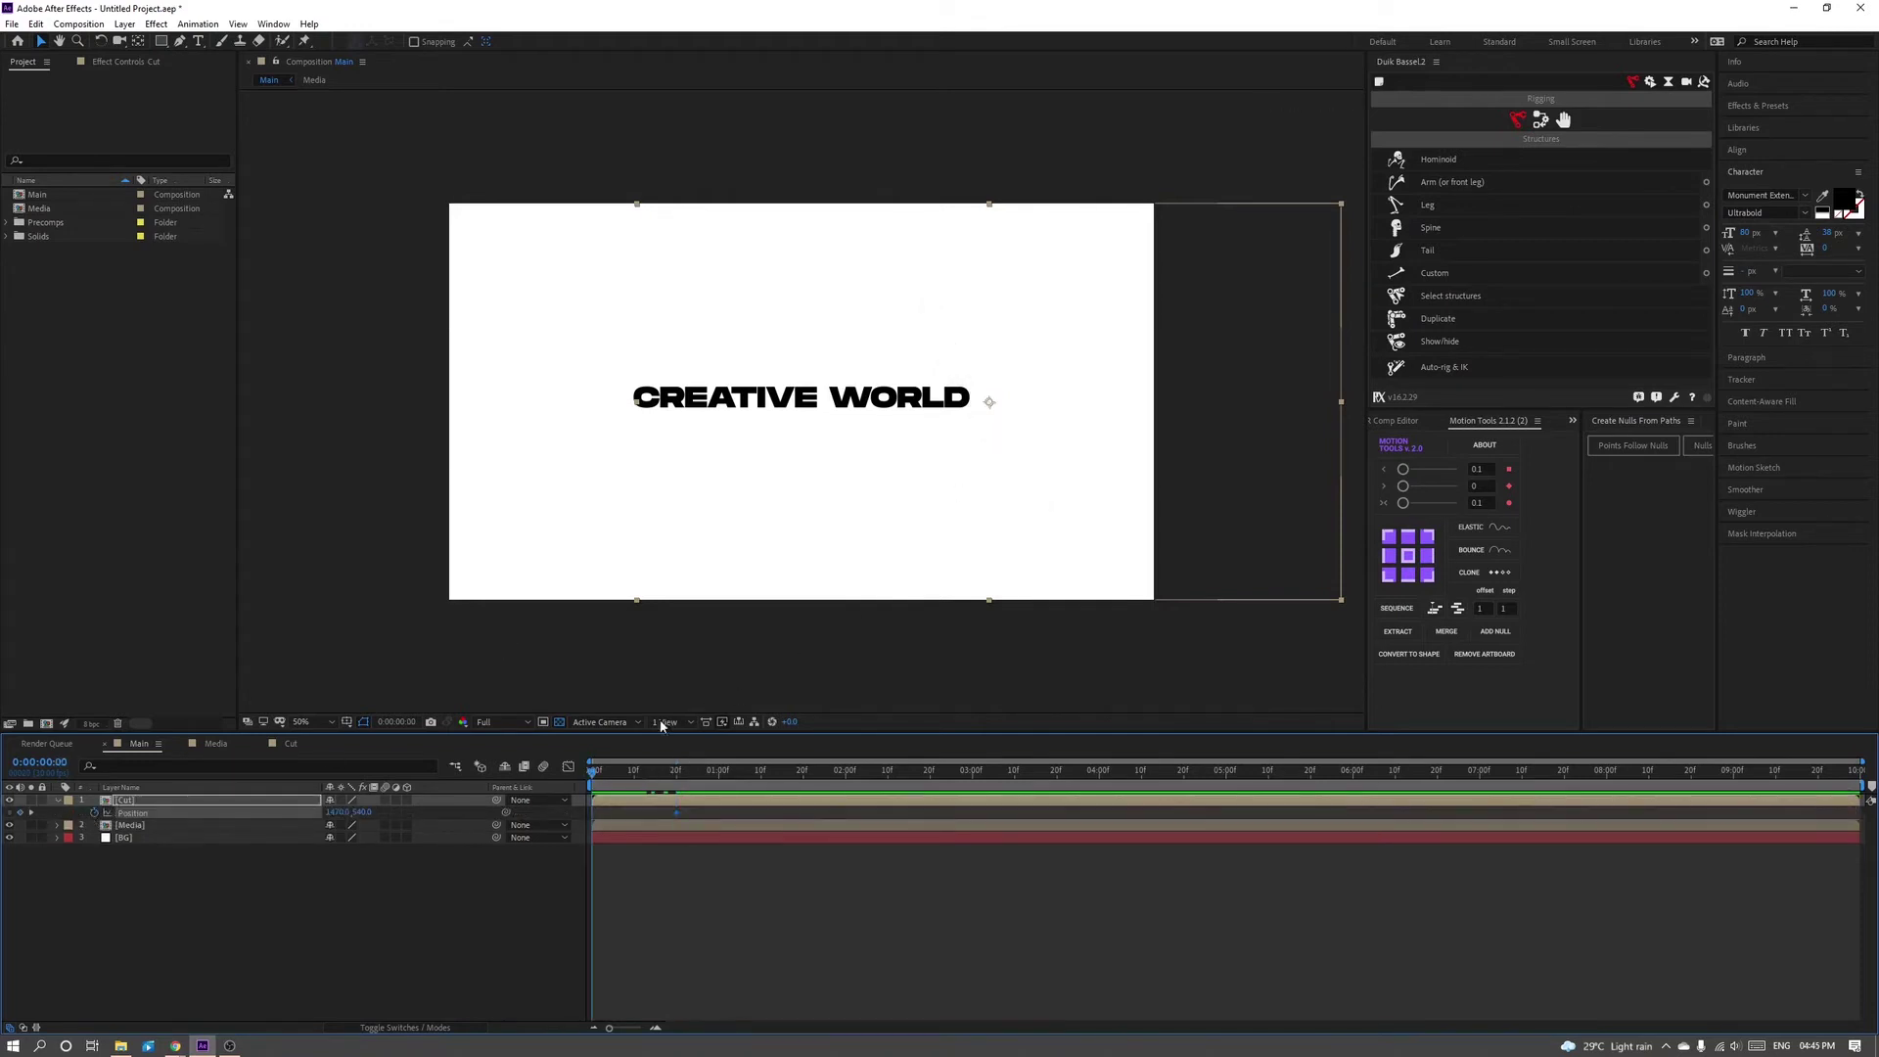
drag(995, 415, 627, 443)
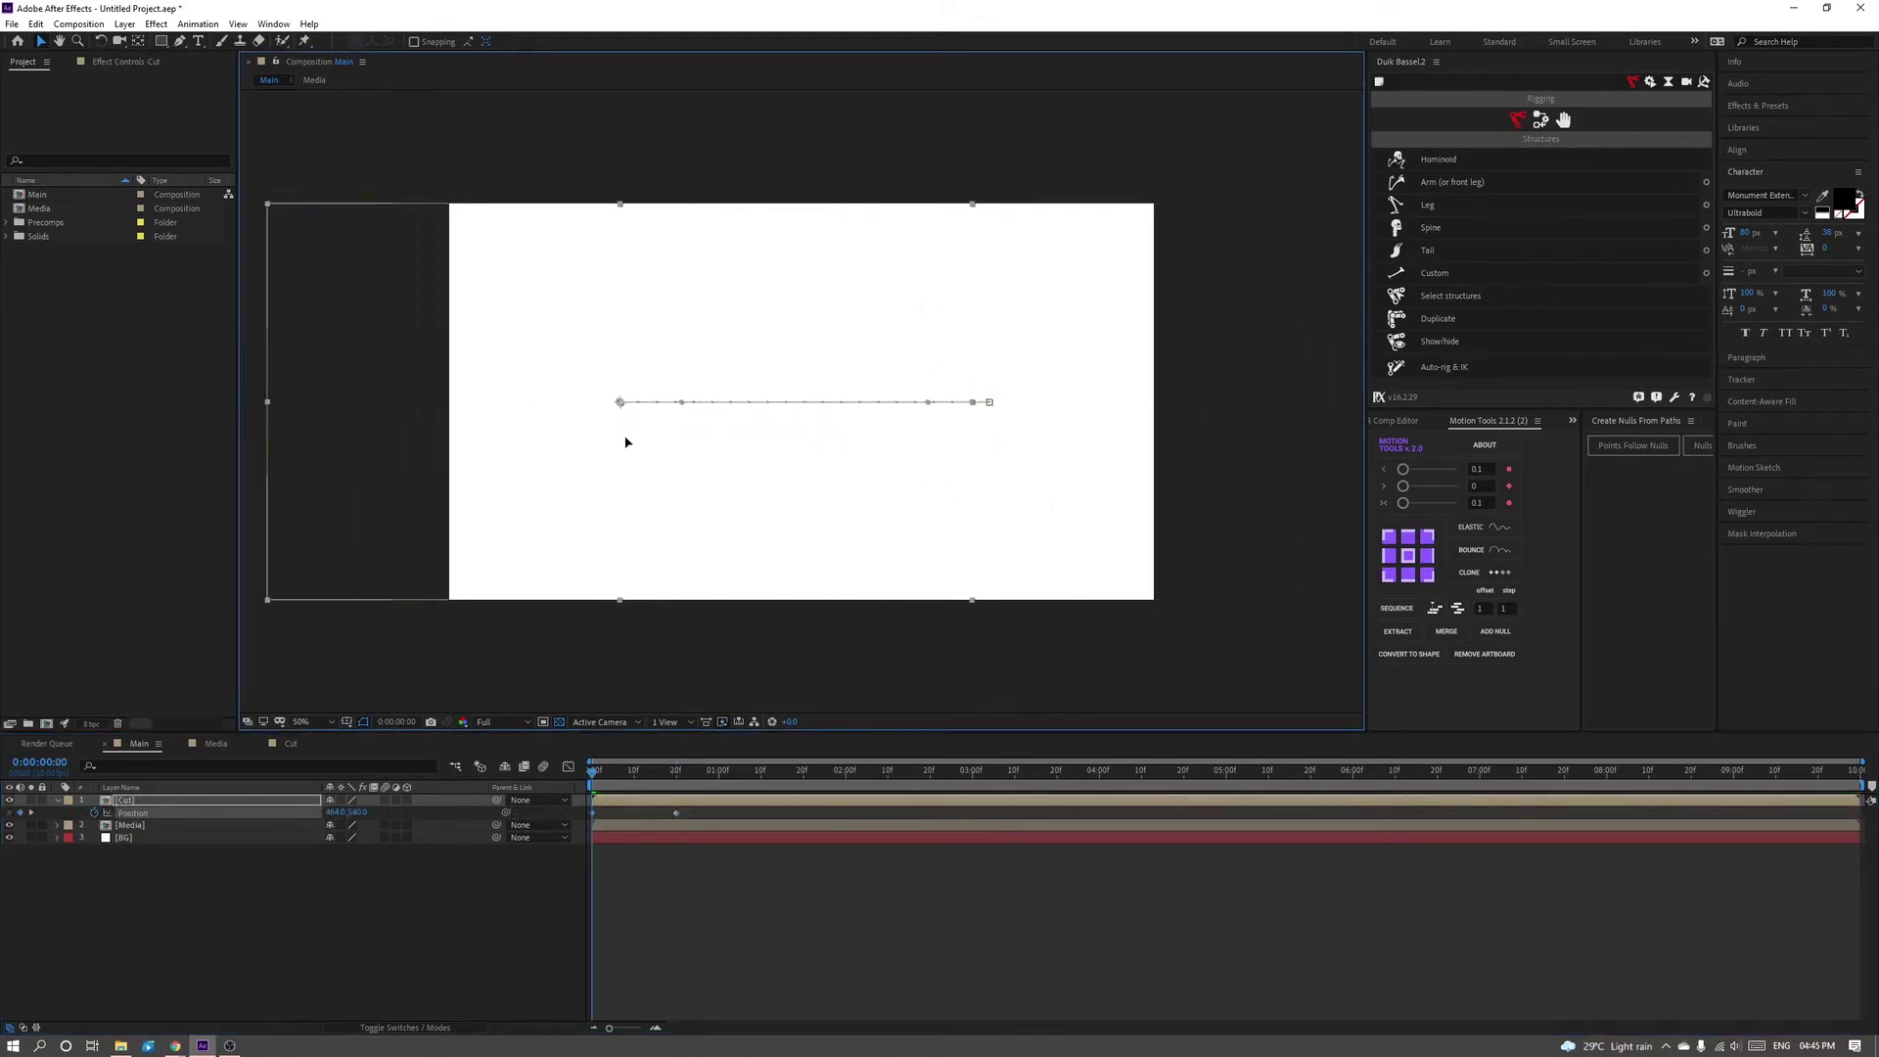
mouse_move(594, 772)
mouse_down()
mouse_move(677, 774)
mouse_move(729, 817)
mouse_up()
- Retime Cut's end keyframe to about frame 15, preview the slide-in, and open the Cut precomp
key(shift+Page_Down)
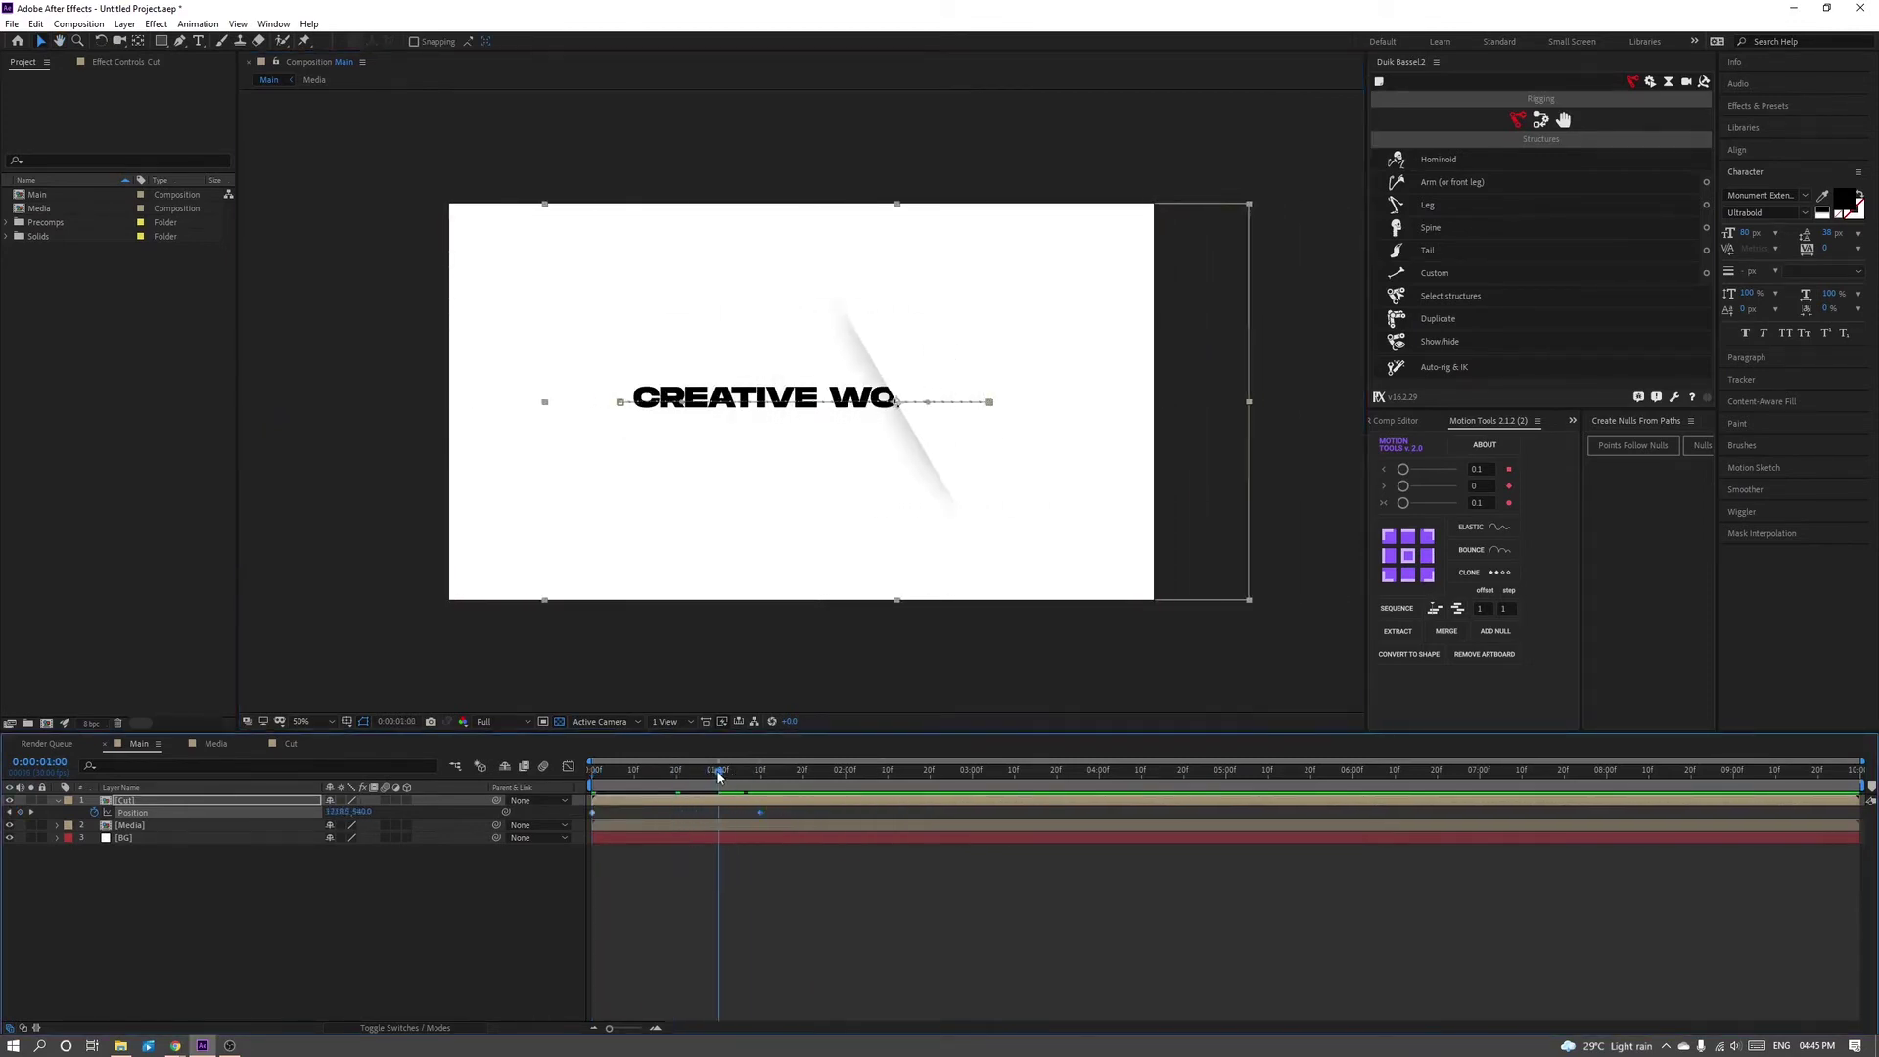
key(space)
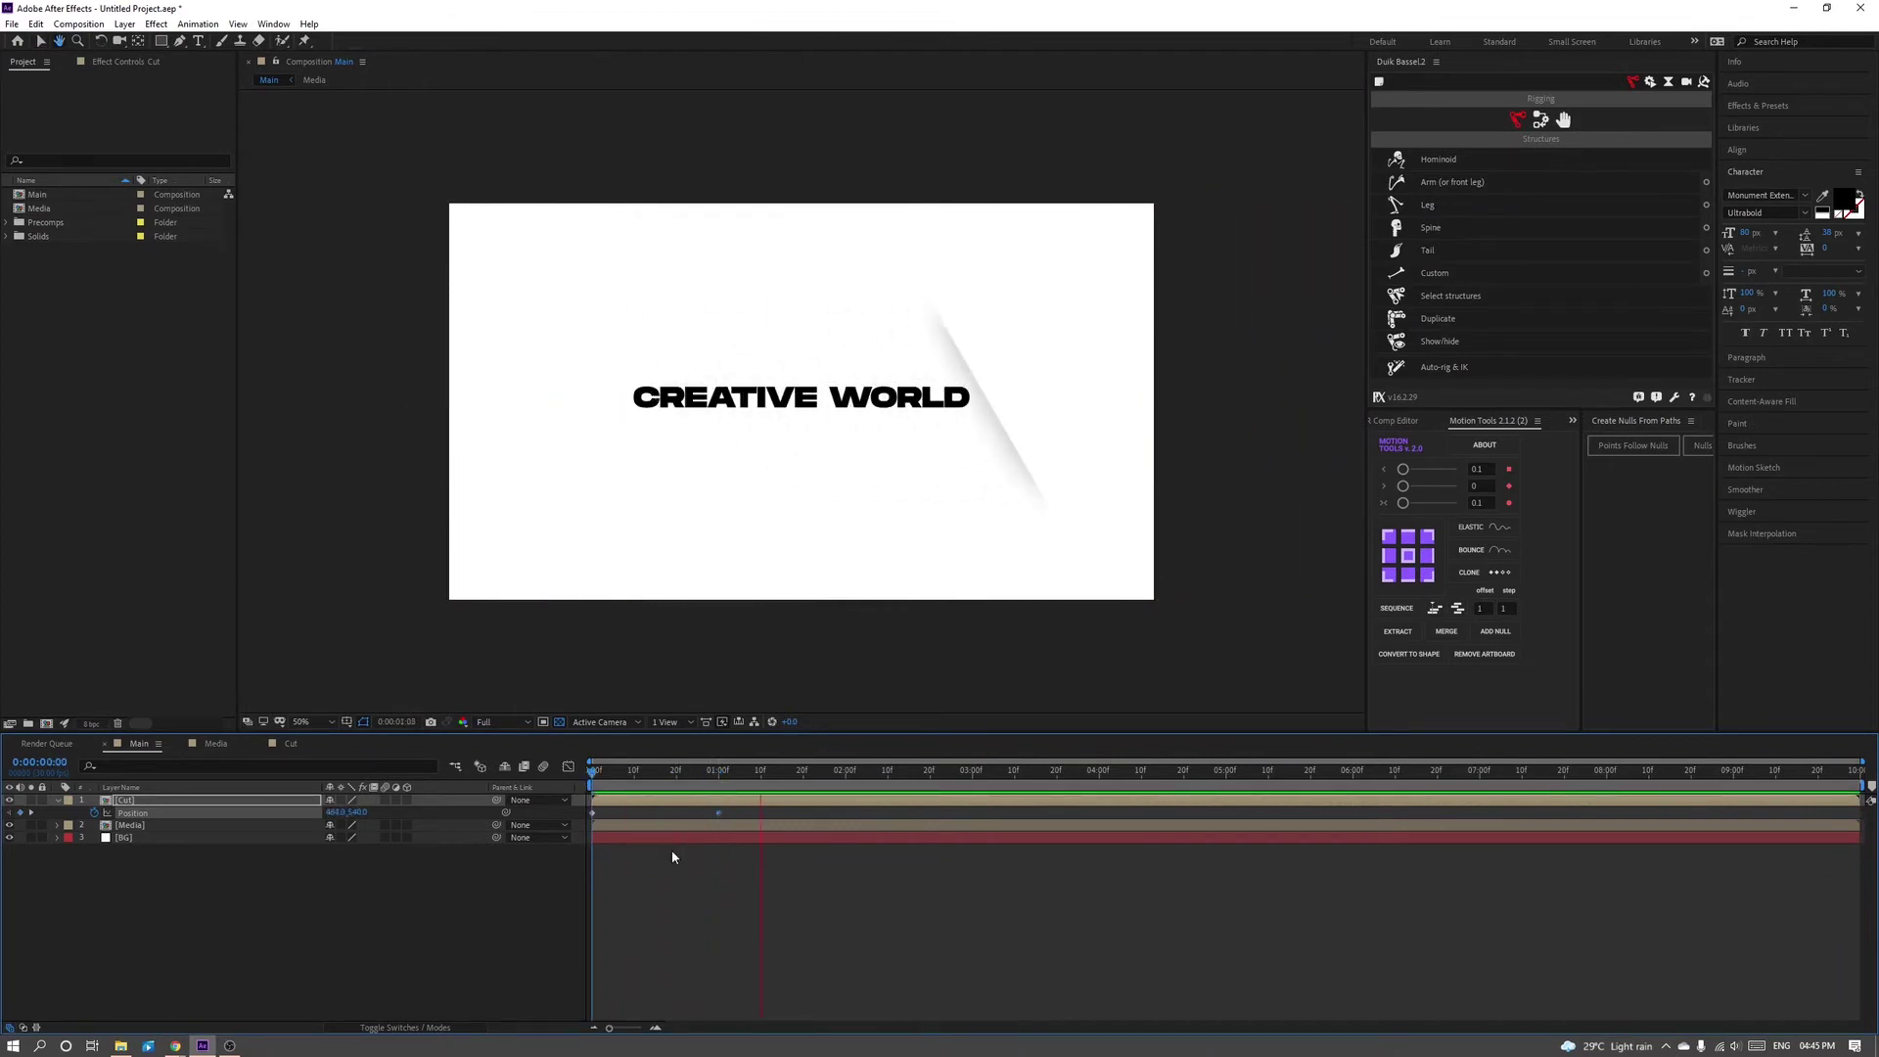
key(space)
mouse_move(723, 814)
mouse_down()
mouse_move(653, 813)
mouse_move(682, 818)
mouse_up()
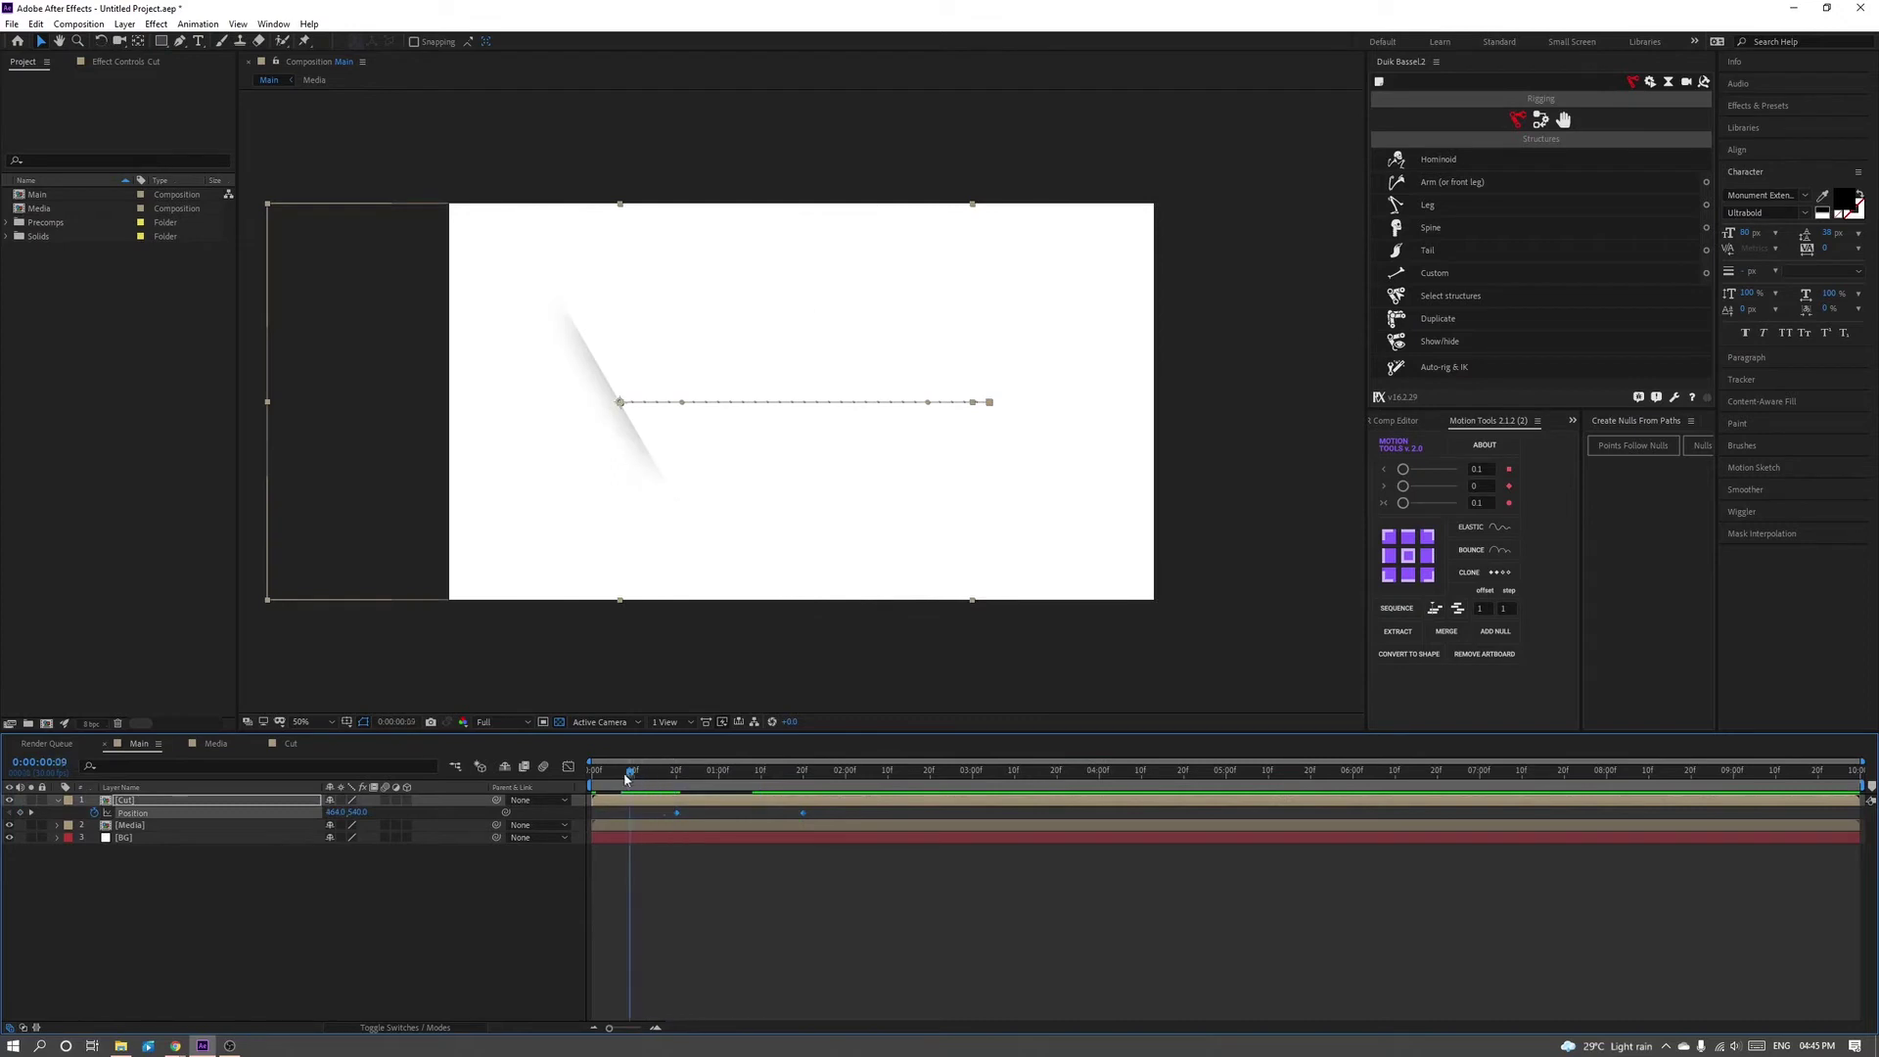
key(Home)
key(space)
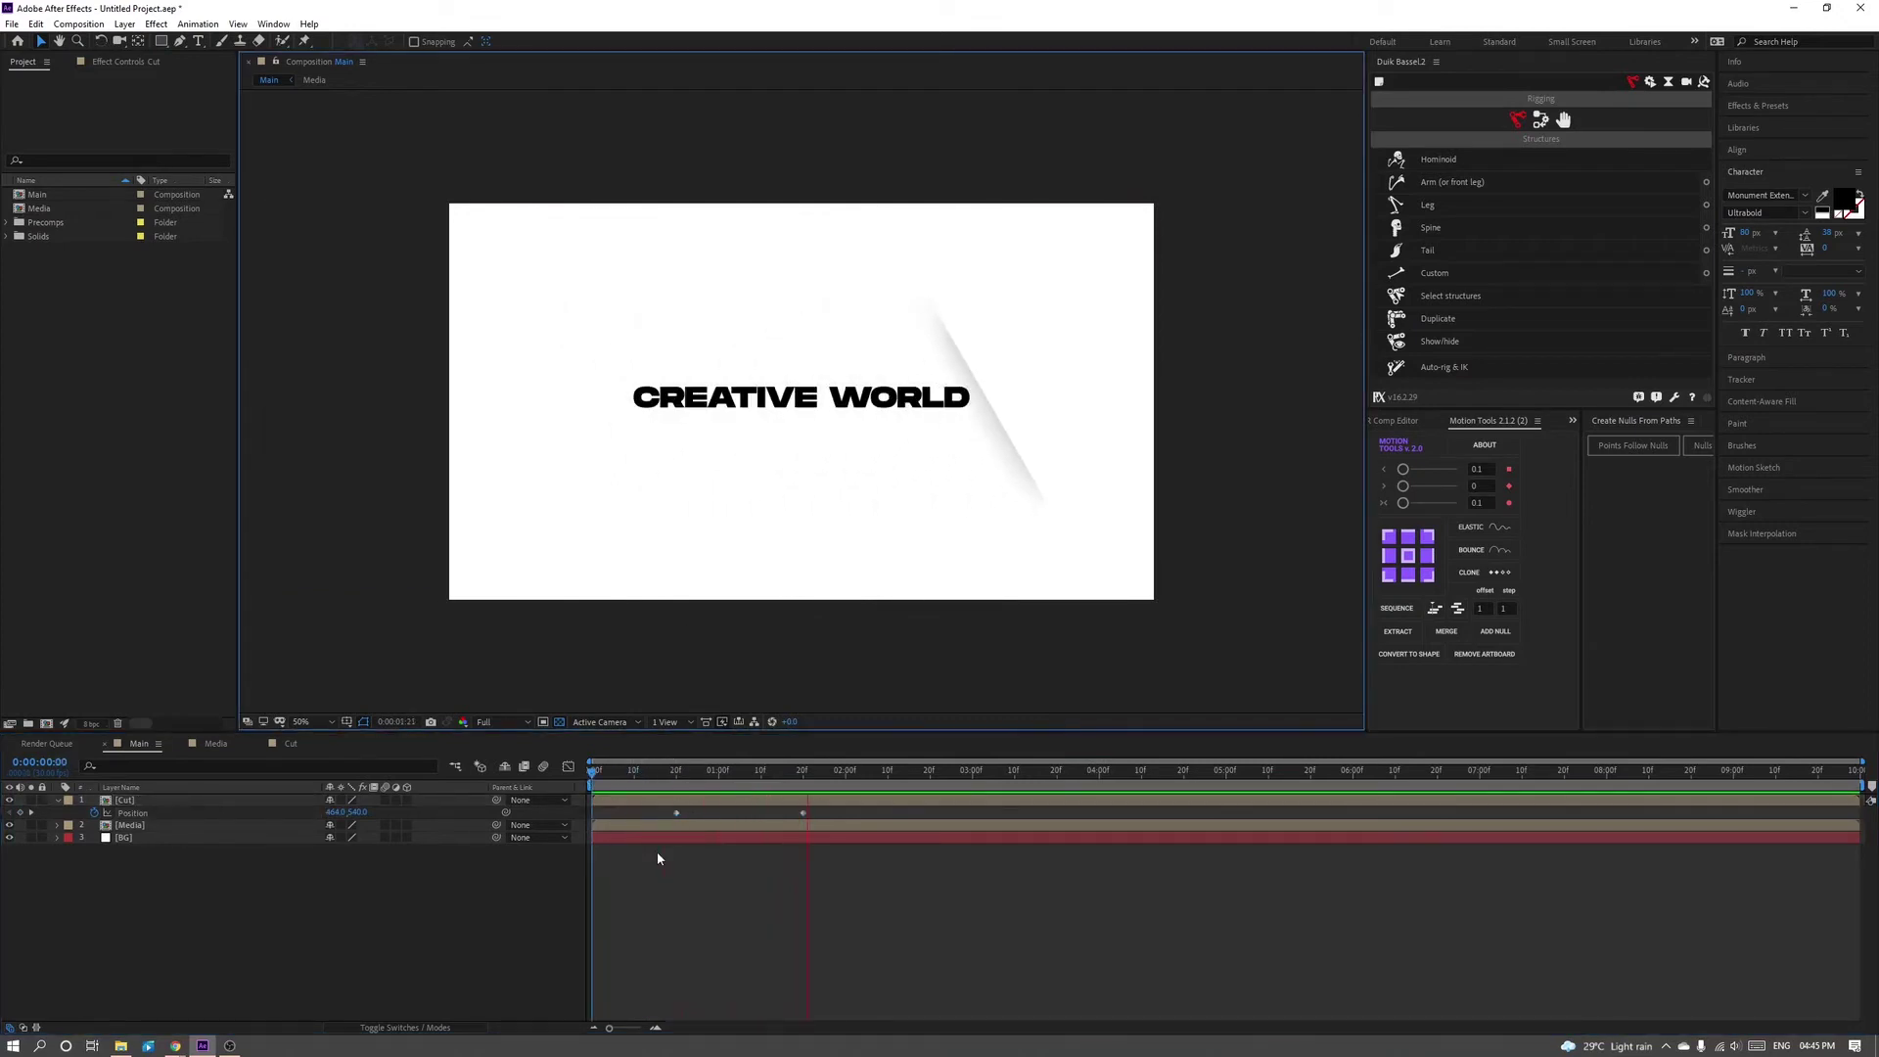
mouse_move(793, 775)
mouse_down()
mouse_move(825, 773)
mouse_move(800, 776)
mouse_up()
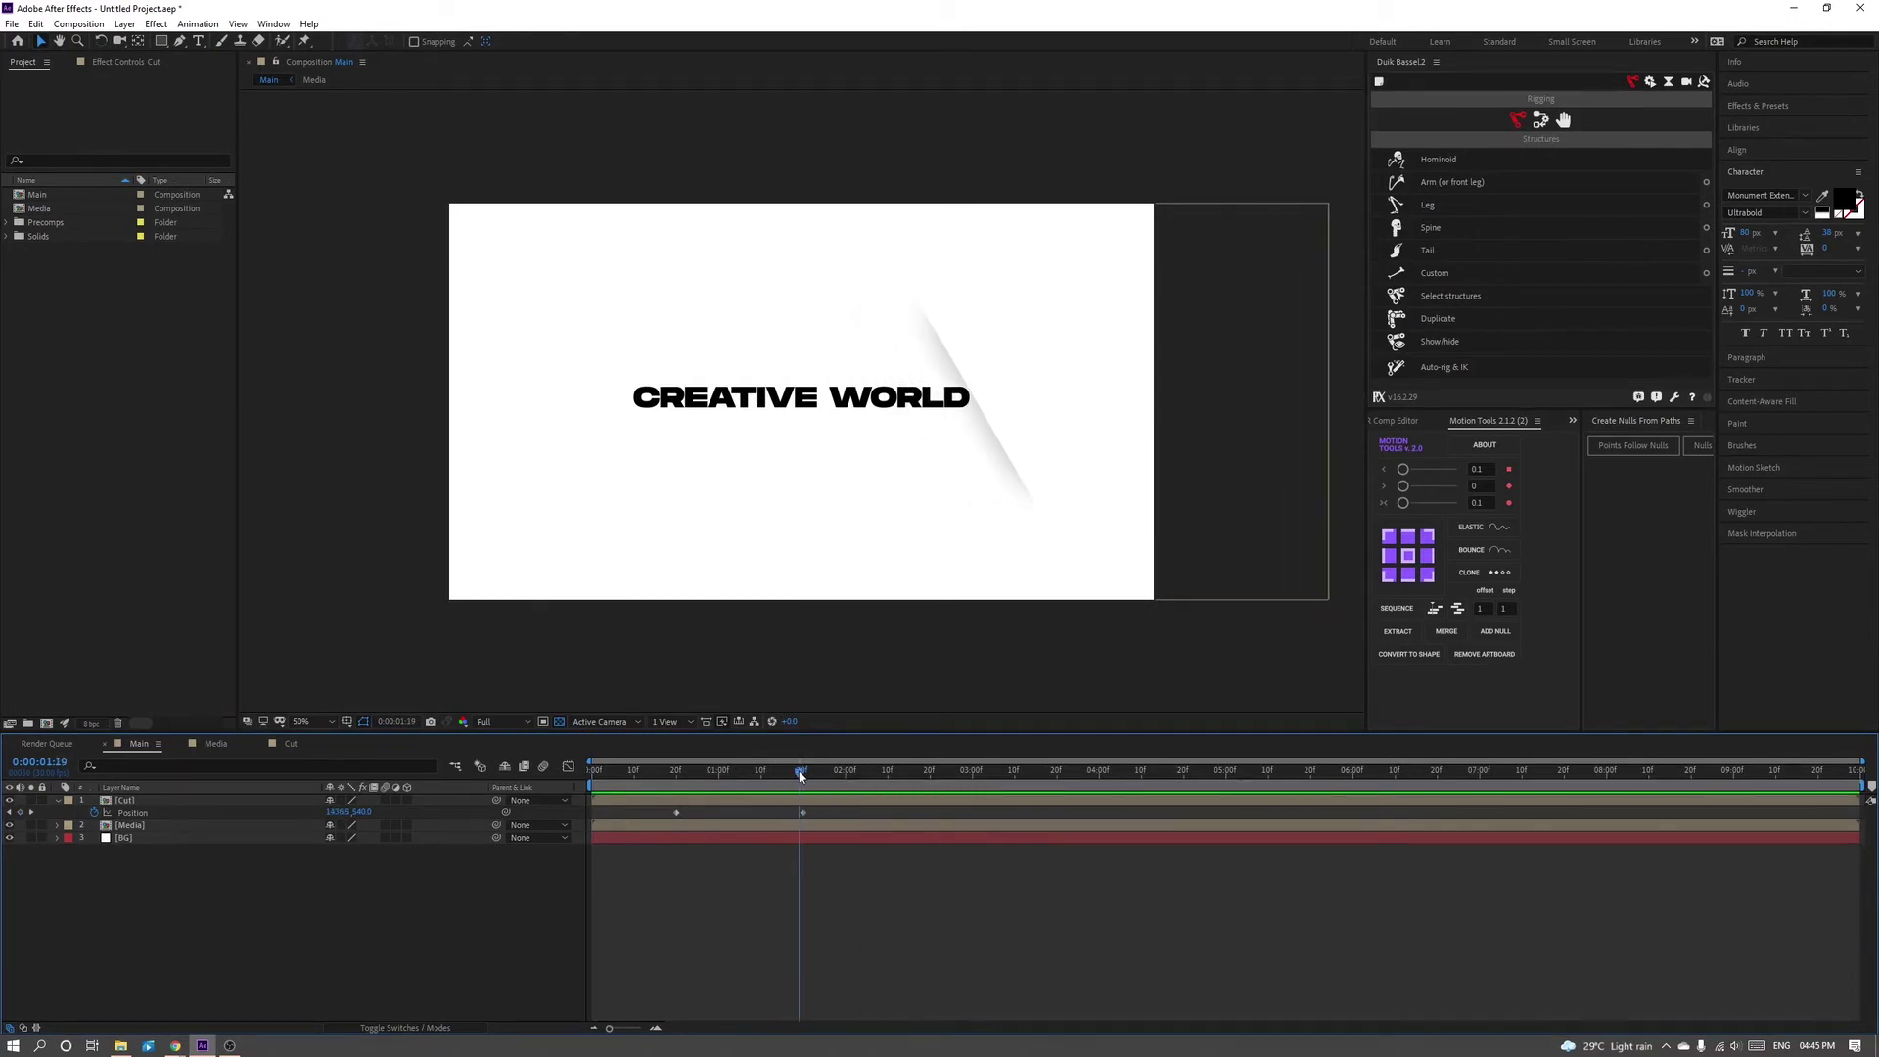
double_click(138, 800)
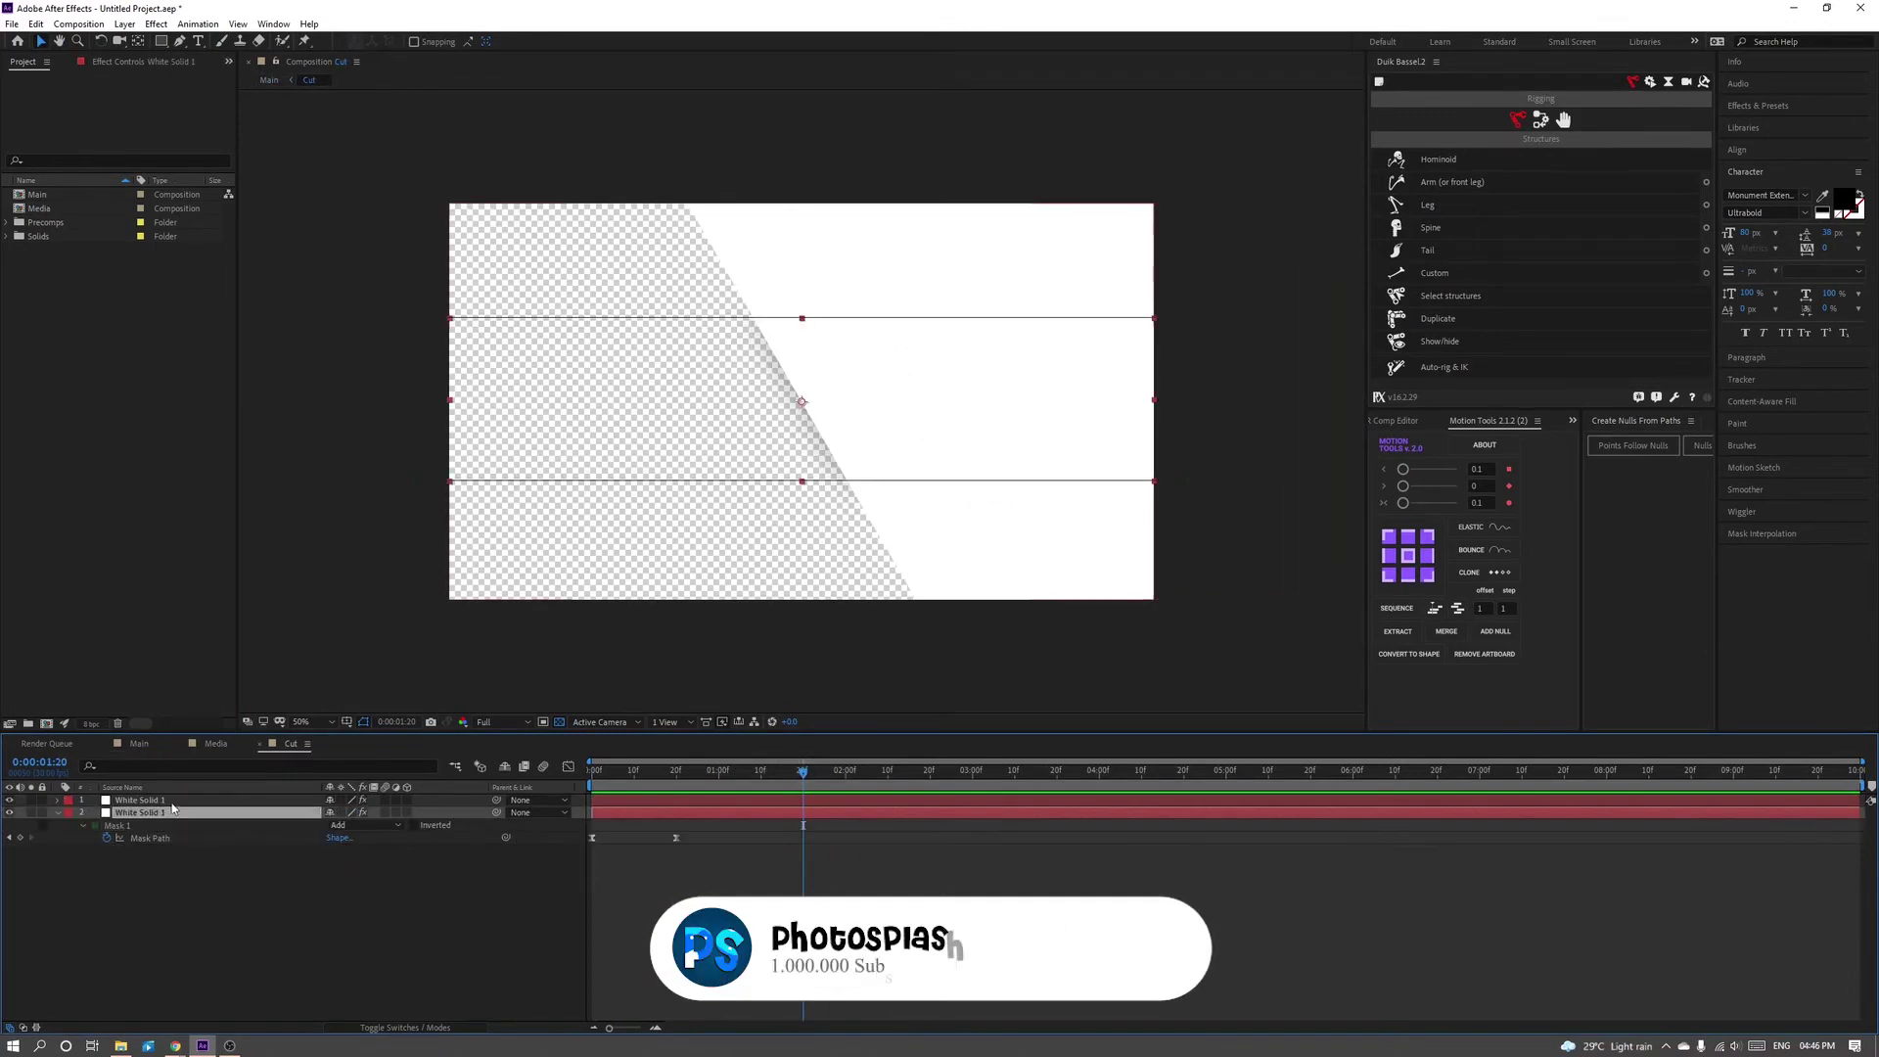
- Inspect the Cut precomp's lower white solid opacity and mask edge at frame 21
key(End)
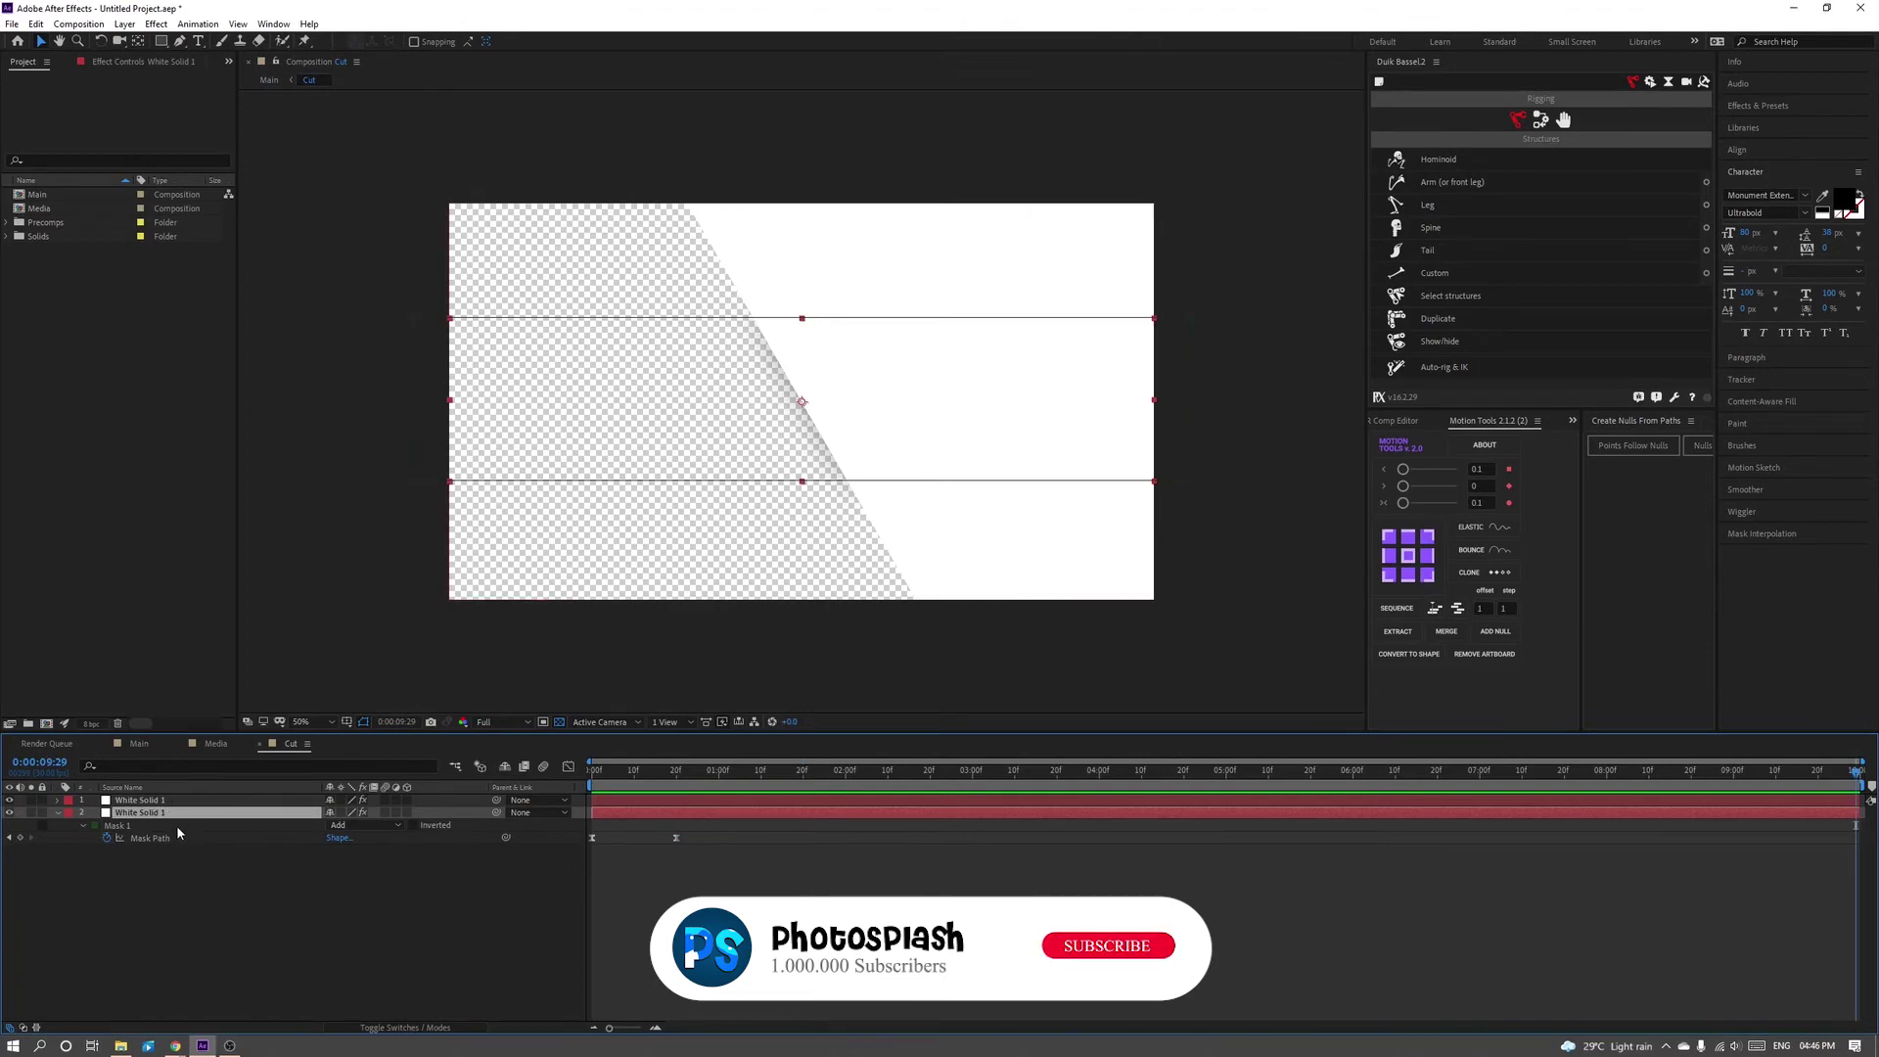
click(169, 814)
key(t)
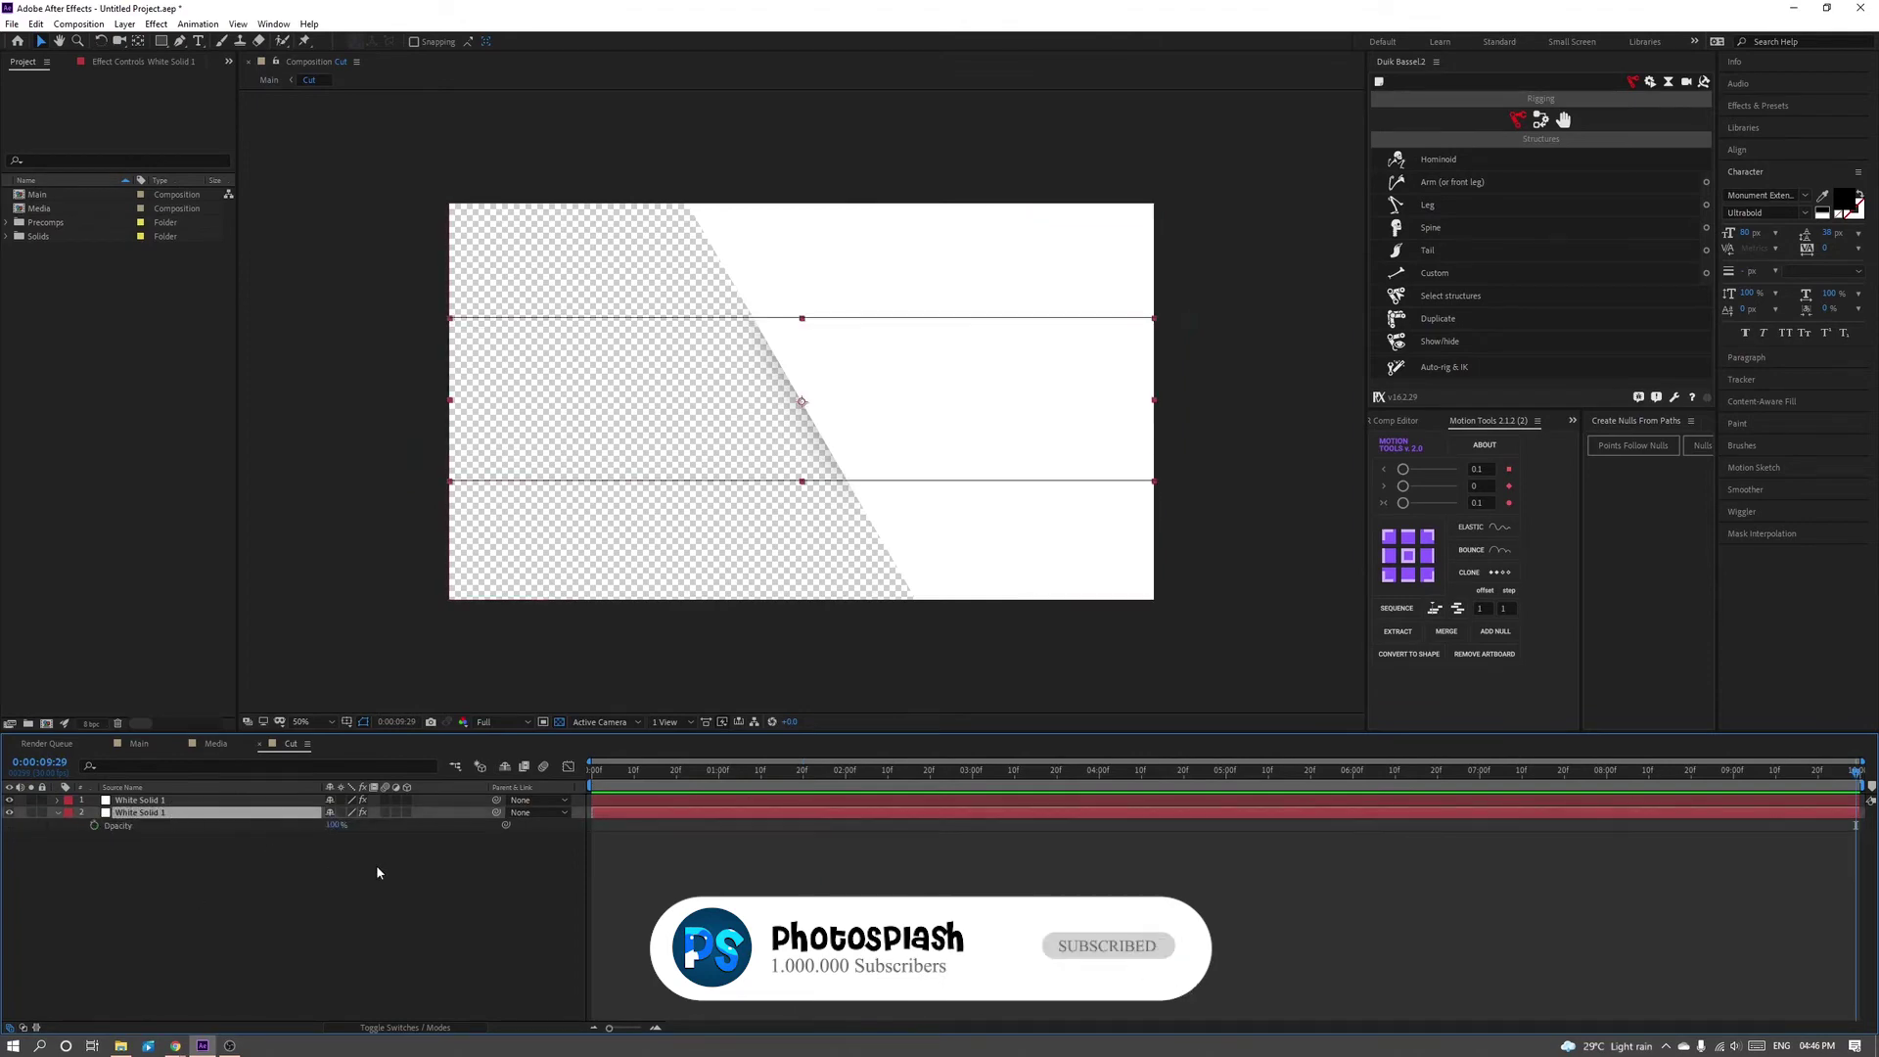
drag(636, 771, 682, 789)
- Back in Main, find where the text is fully revealed and show the Media layer's Position
key(shift+comma)
key(shift+comma)
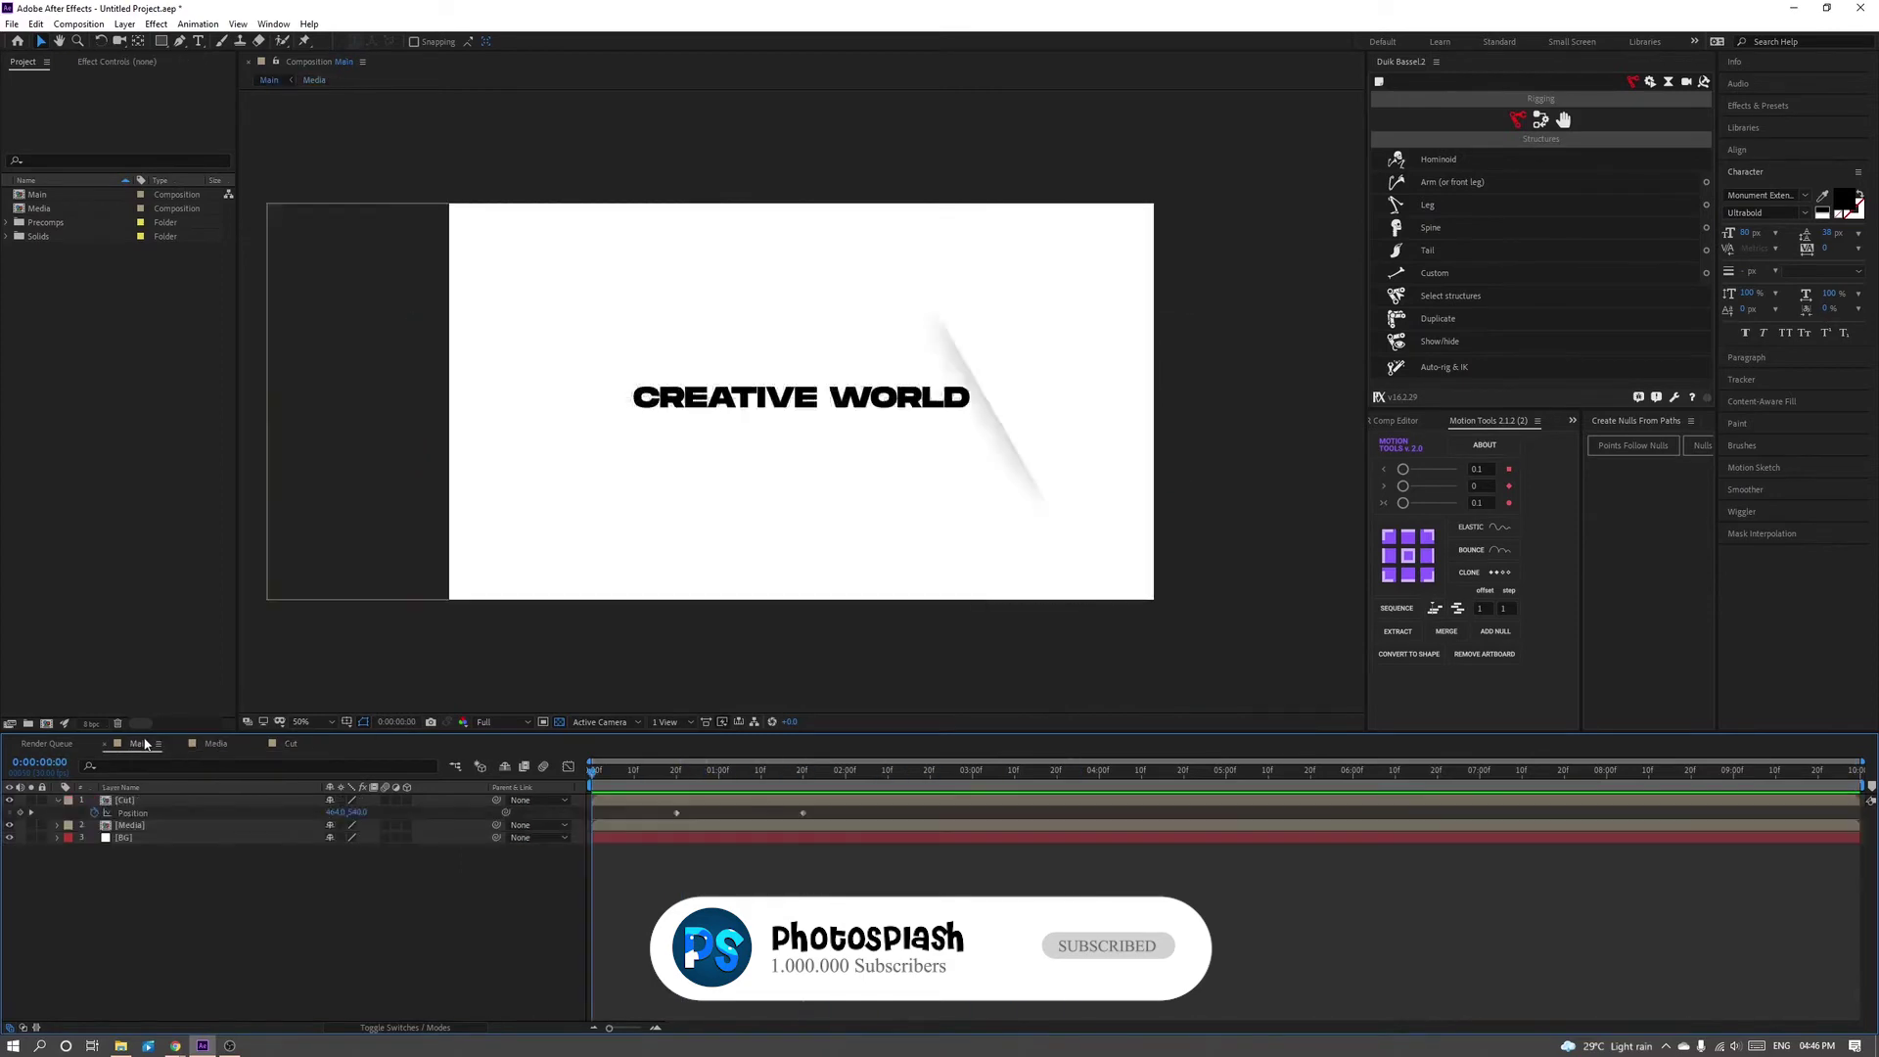
mouse_move(594, 775)
mouse_down()
mouse_move(821, 809)
mouse_move(804, 808)
mouse_up()
click(694, 829)
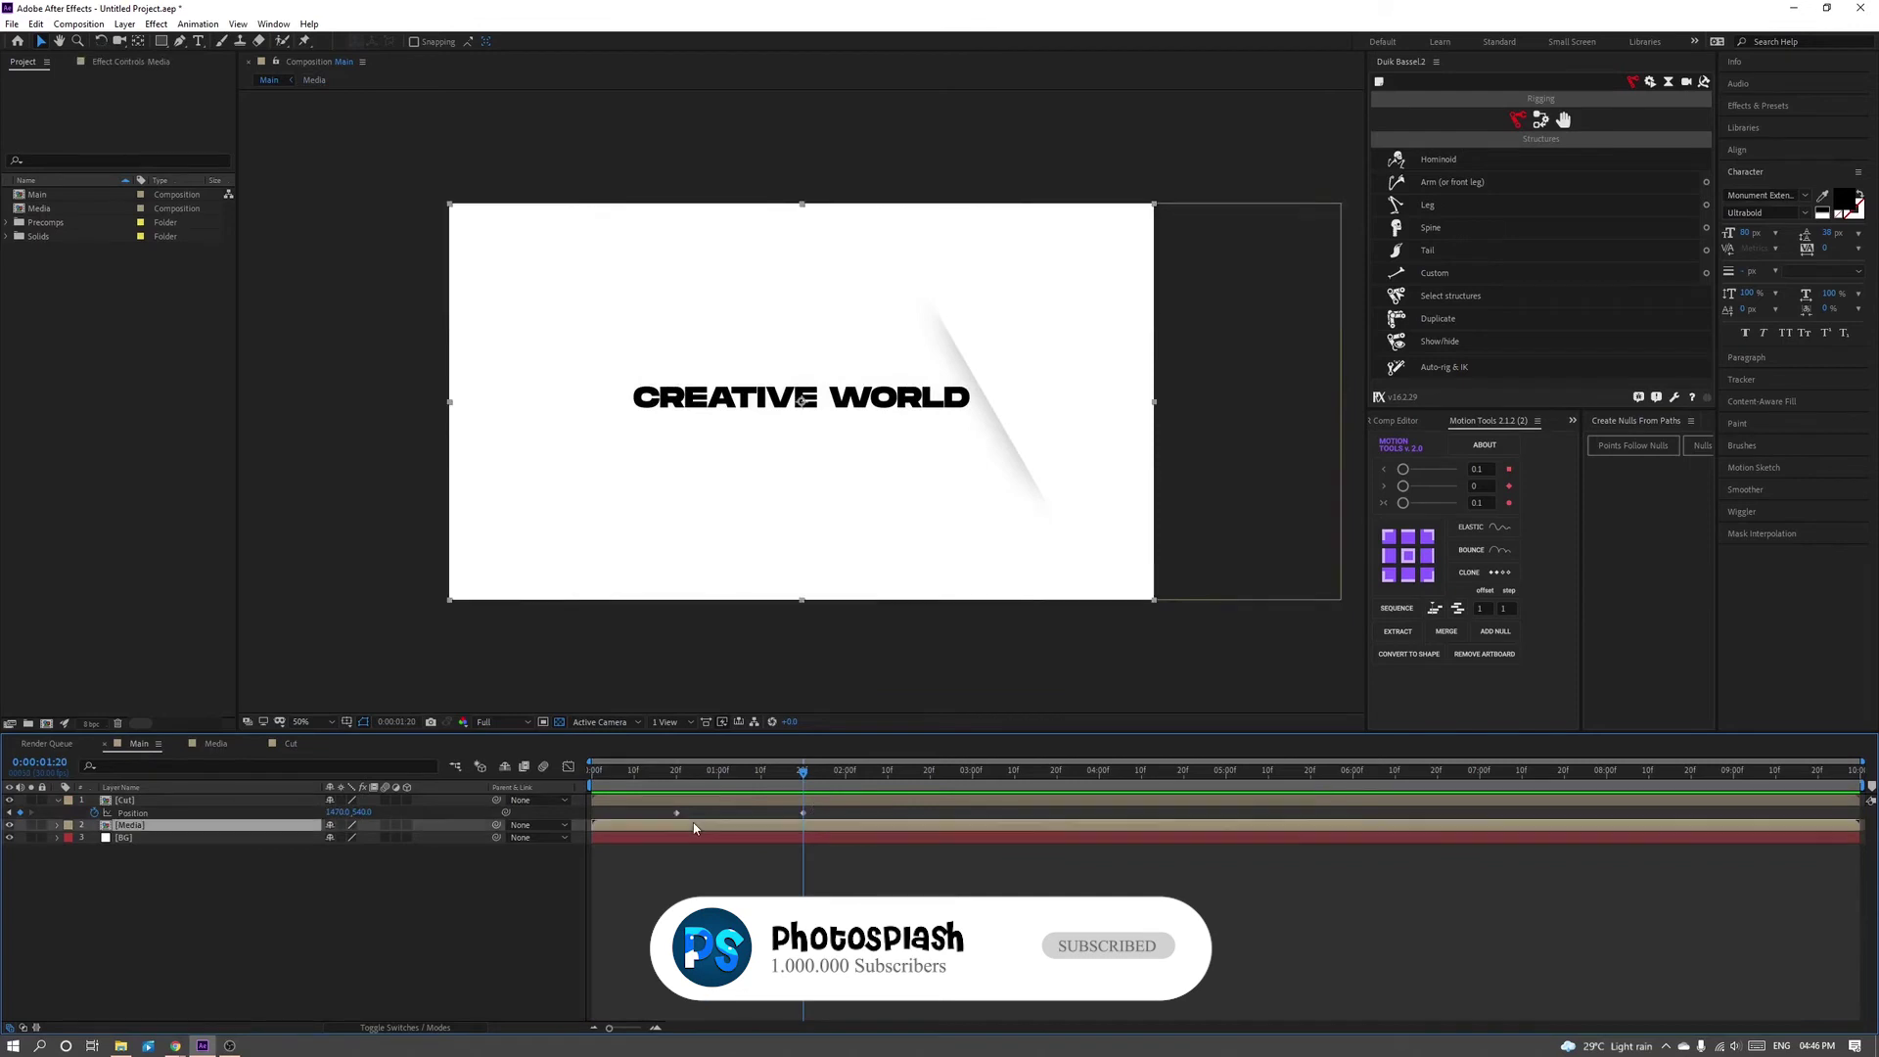
drag(593, 828, 804, 827)
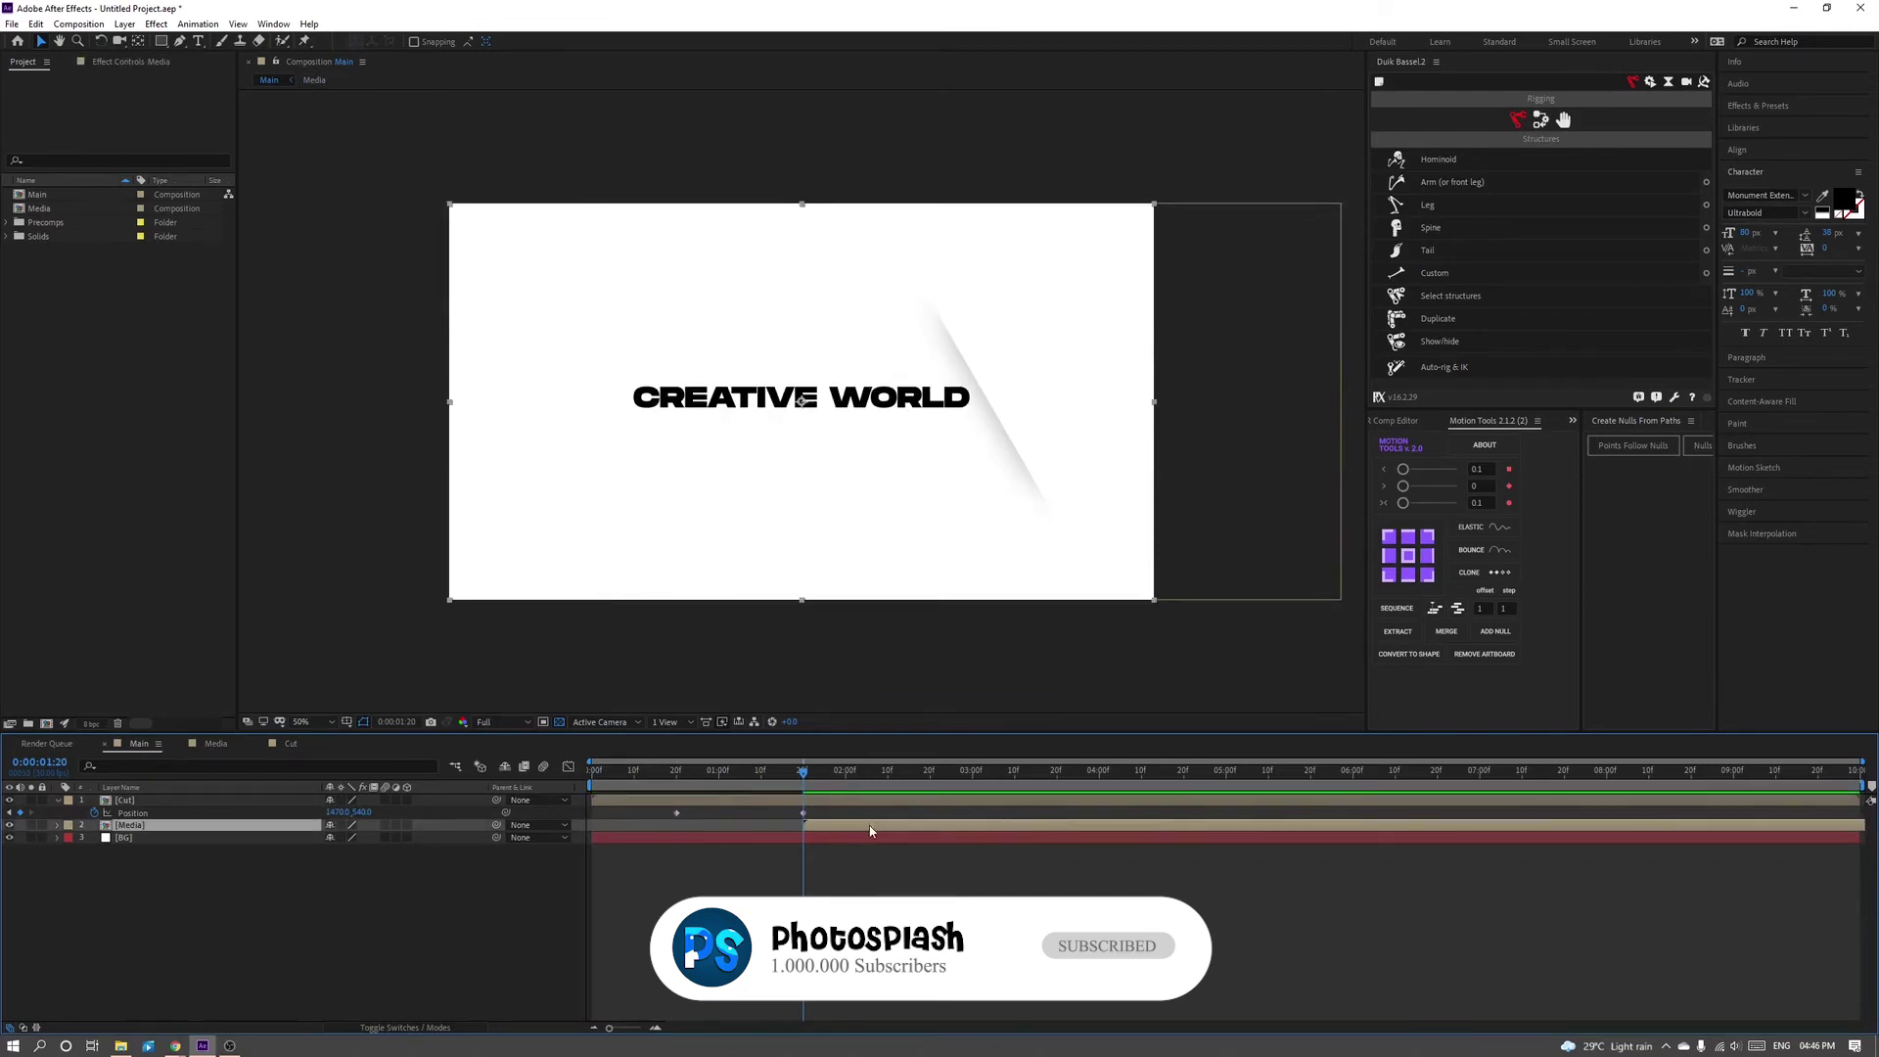
key(ctrl+z)
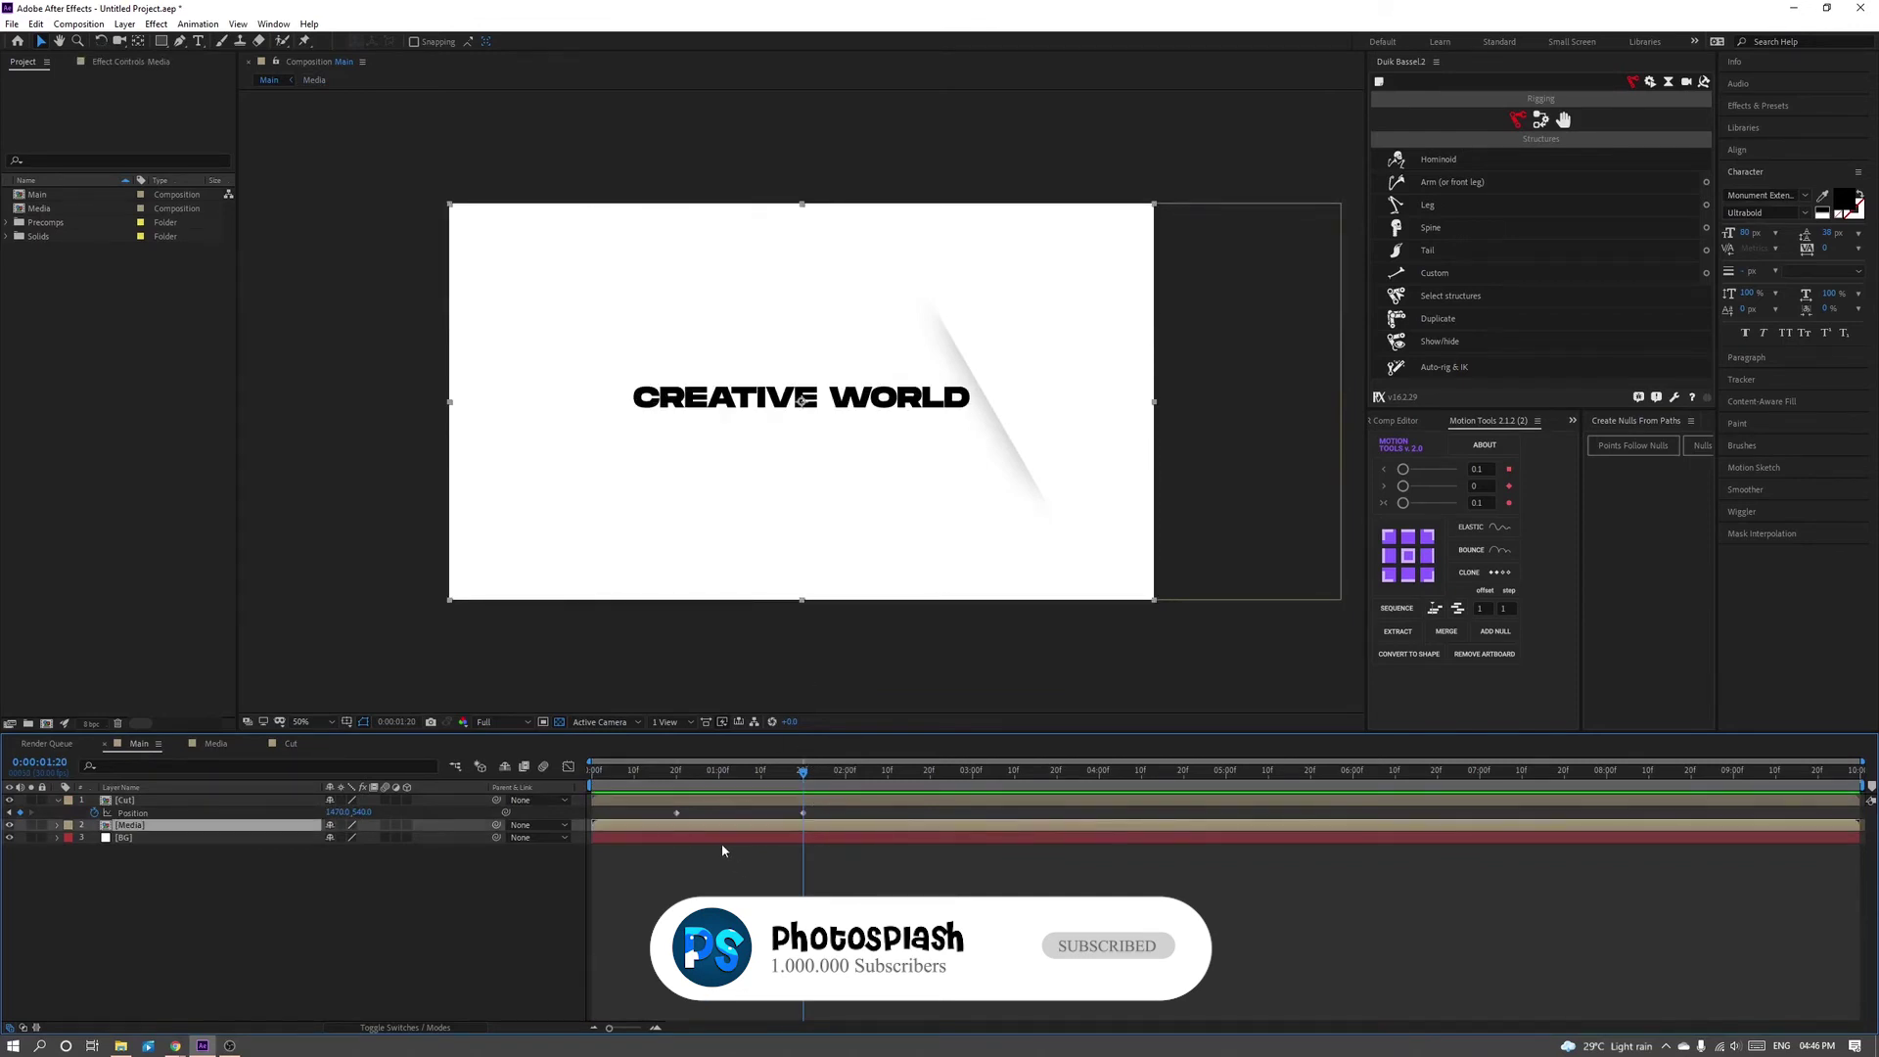
key(p)
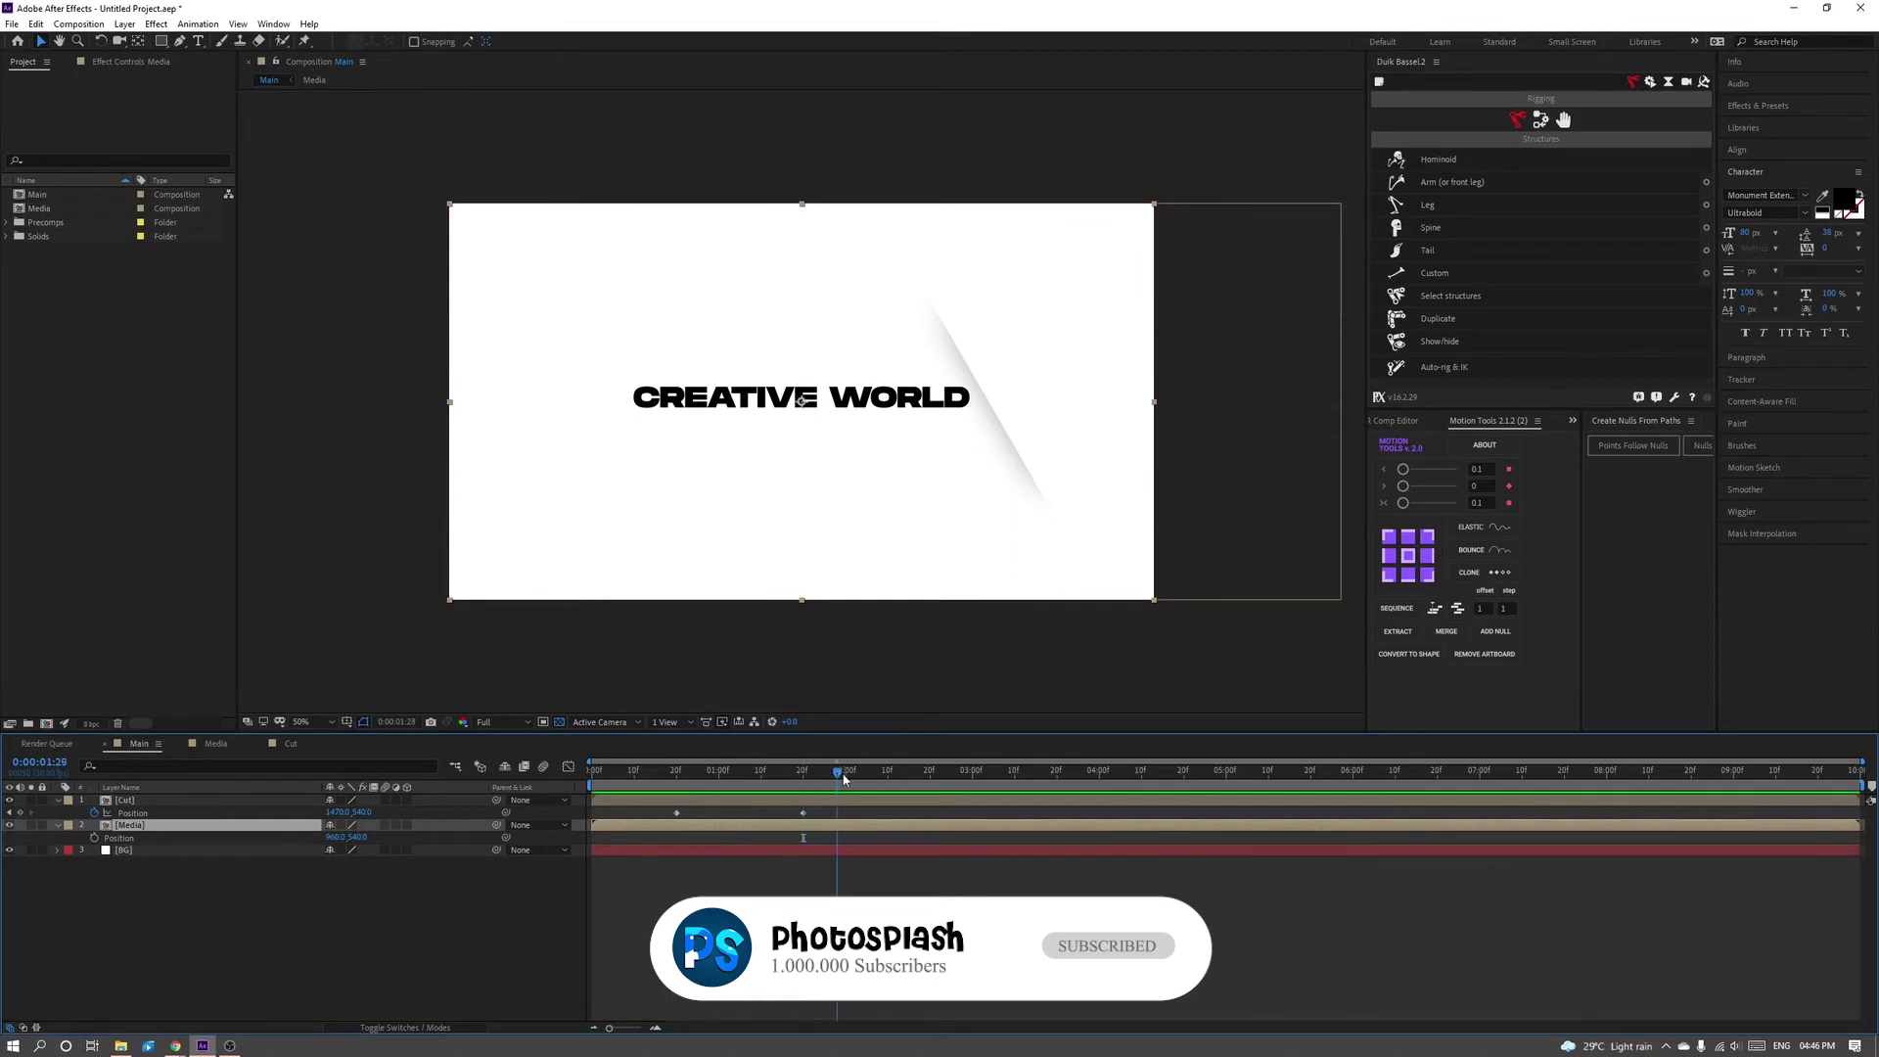
- Keyframe Media's Position at 1:20 with CREATIVE WORLD pushed off to the right, then scrub the timing
click(803, 838)
drag(927, 841, 930, 839)
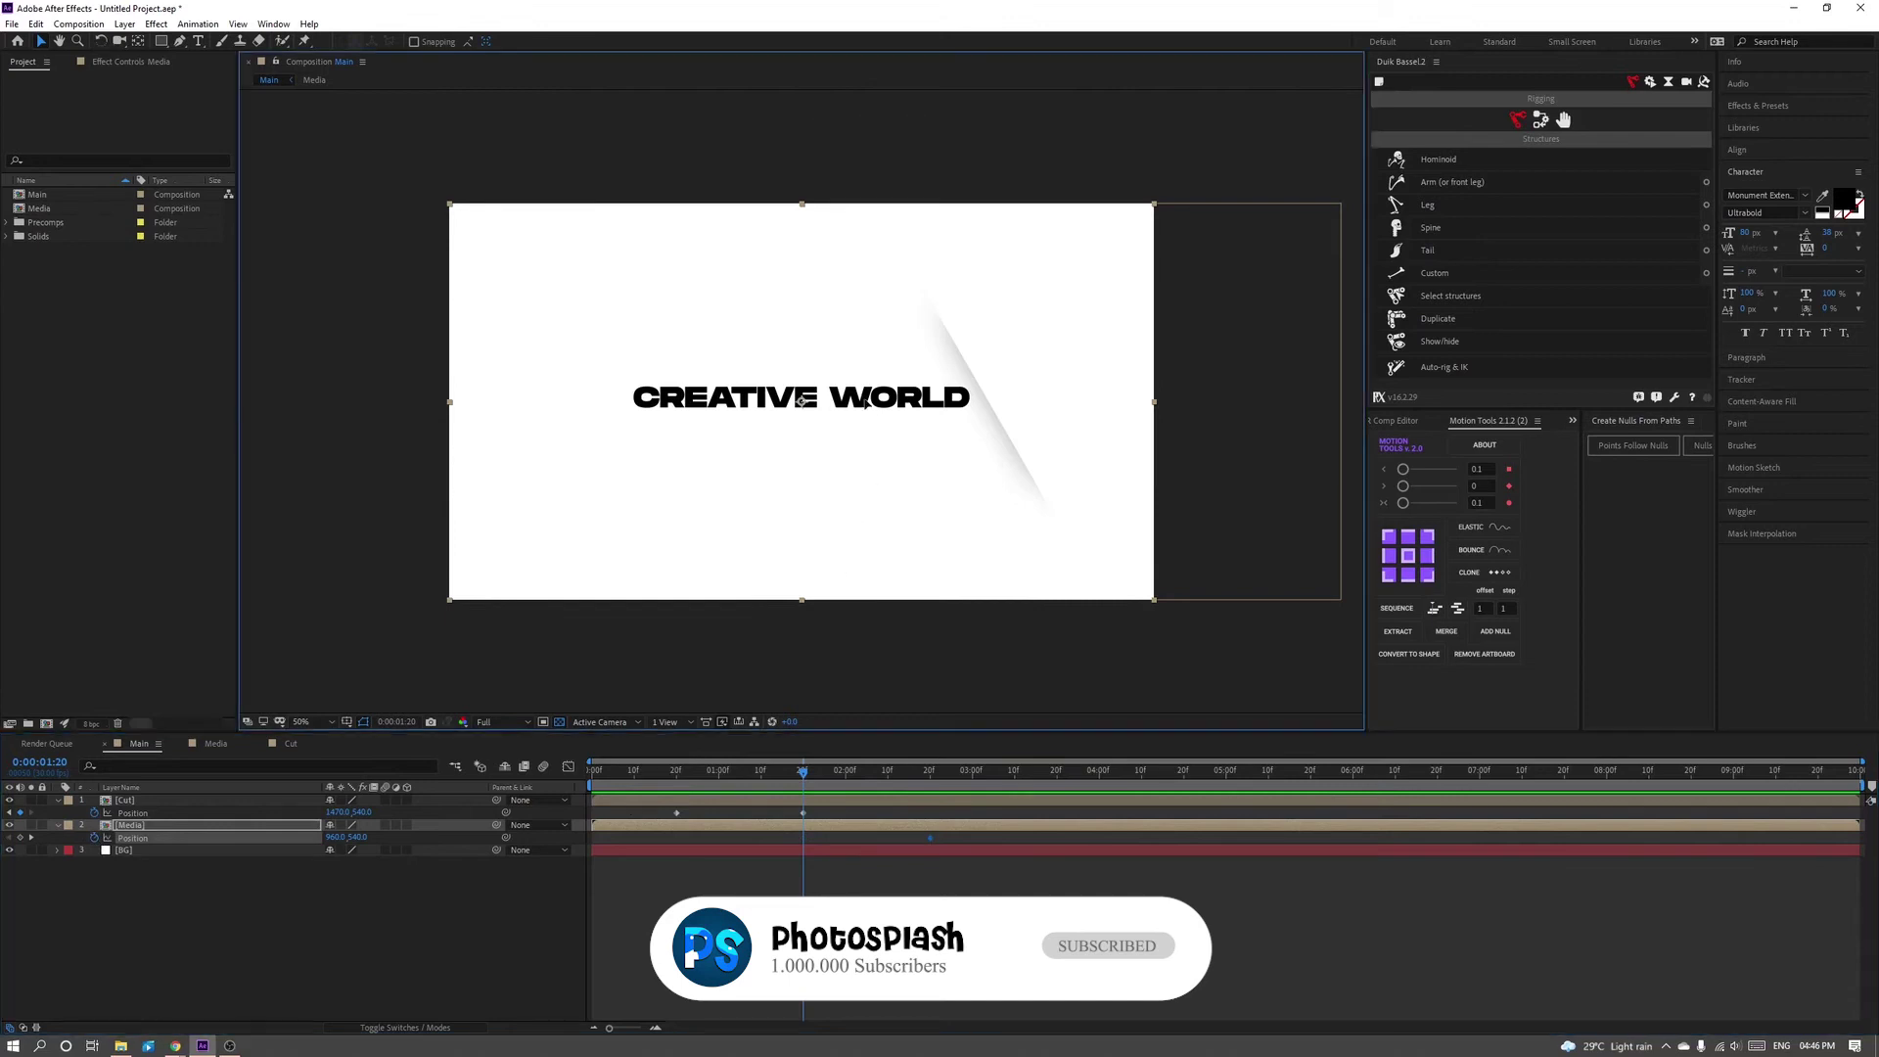
mouse_move(871, 448)
mouse_down()
mouse_move(1070, 421)
mouse_move(1233, 428)
mouse_up()
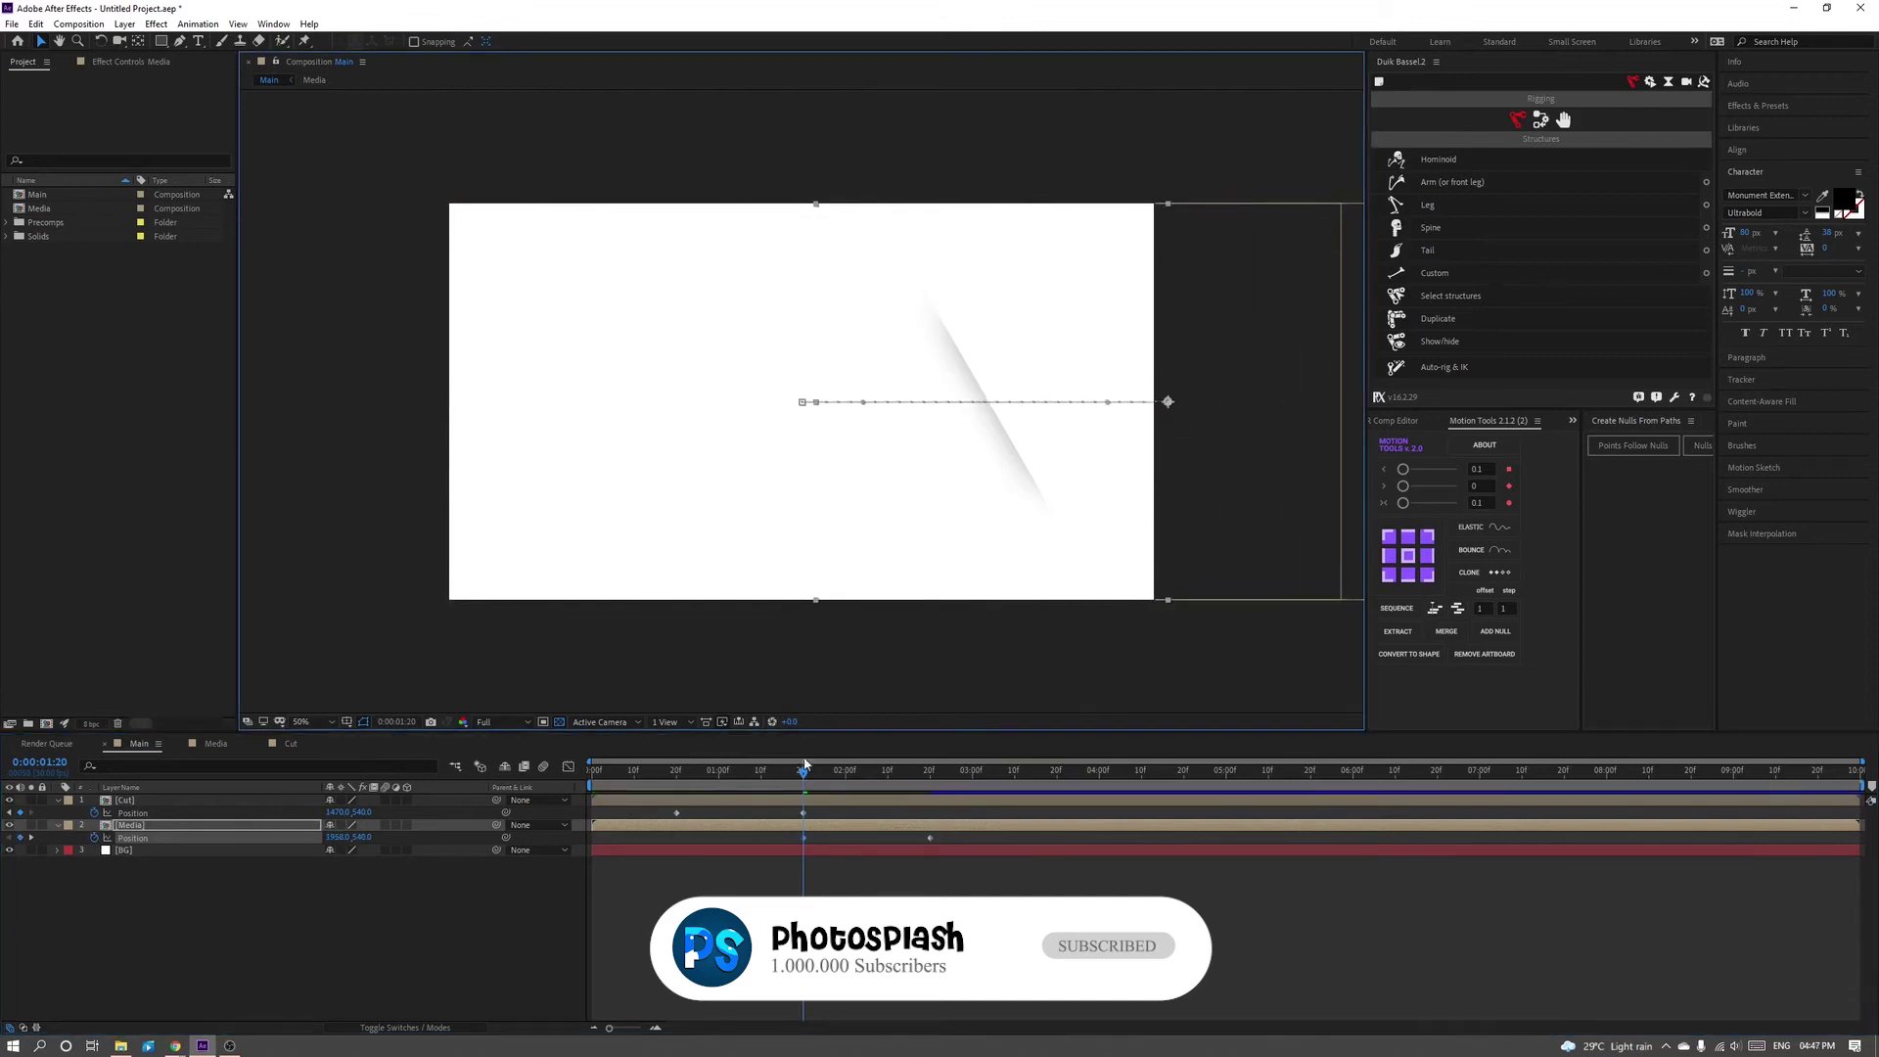
drag(805, 765, 595, 869)
drag(593, 771, 743, 797)
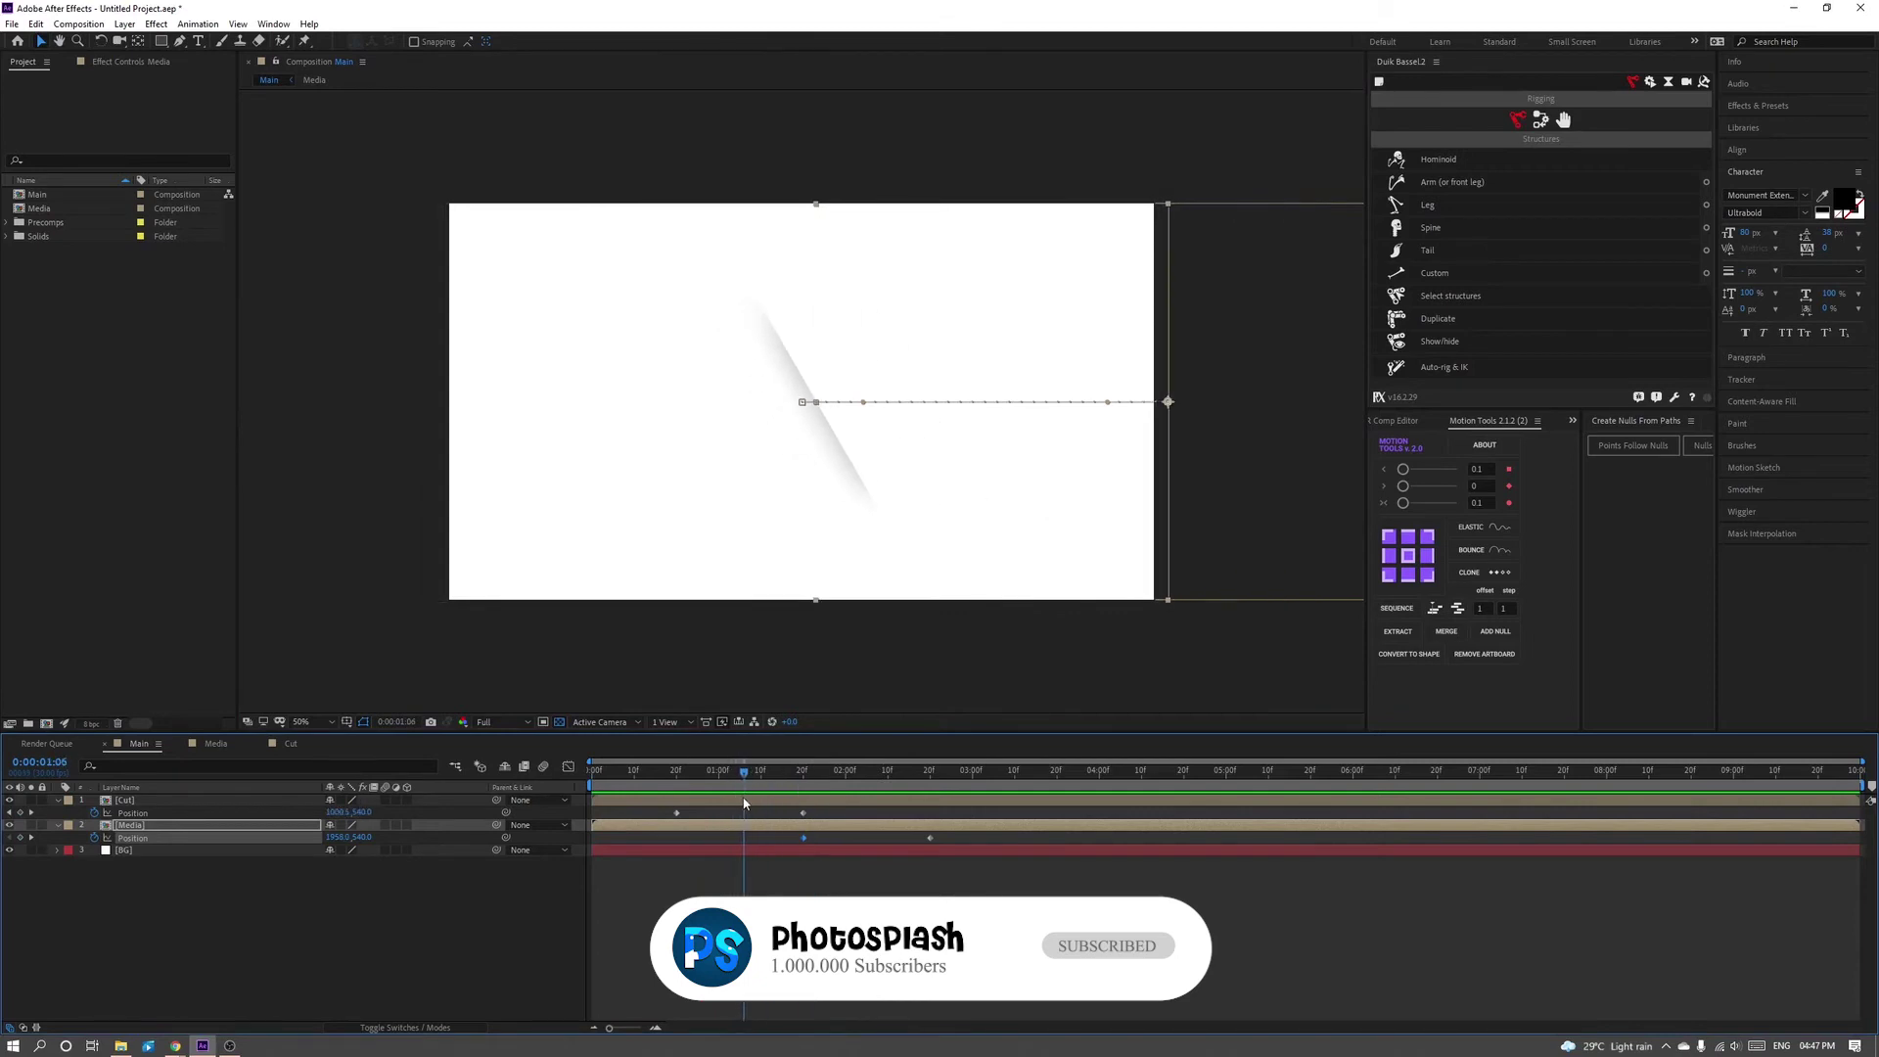
click(785, 801)
key(comma)
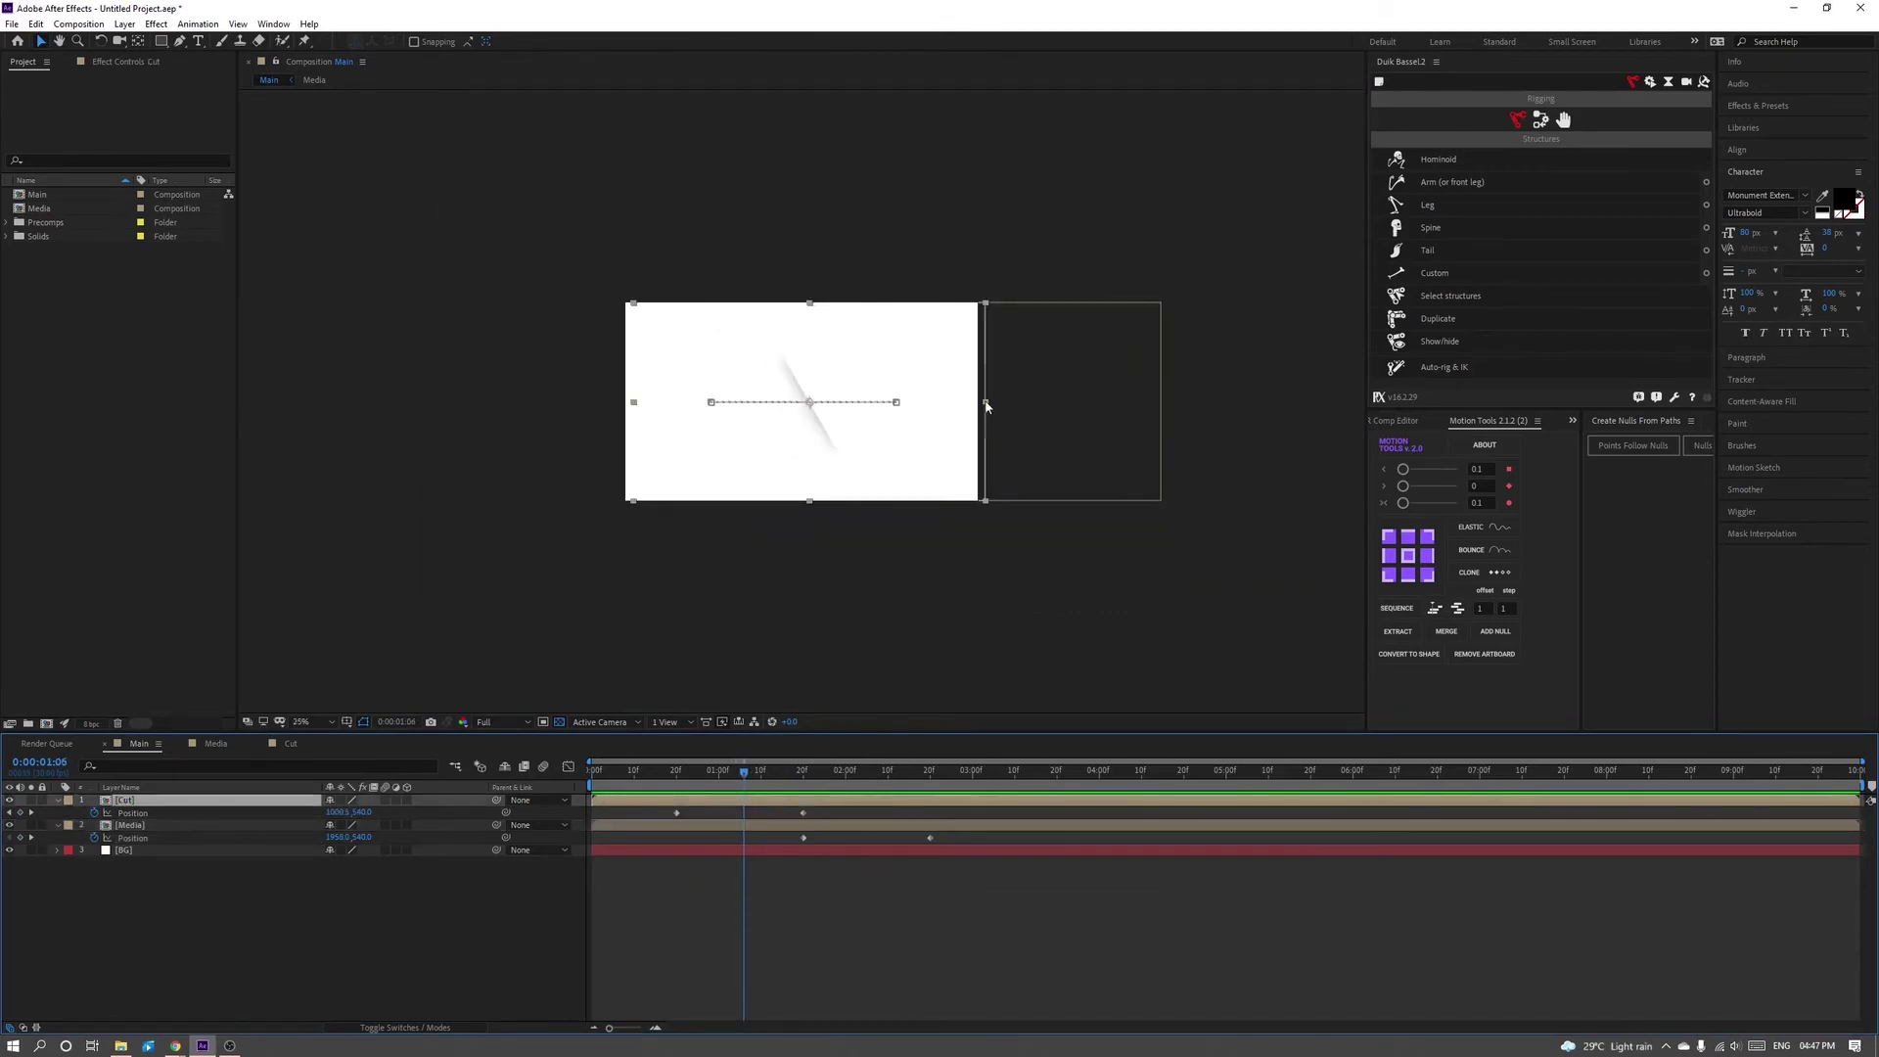
- Stretch the Cut layer wider to the right and check the shadow edge at 1:24
drag(986, 406, 1103, 406)
key(slash)
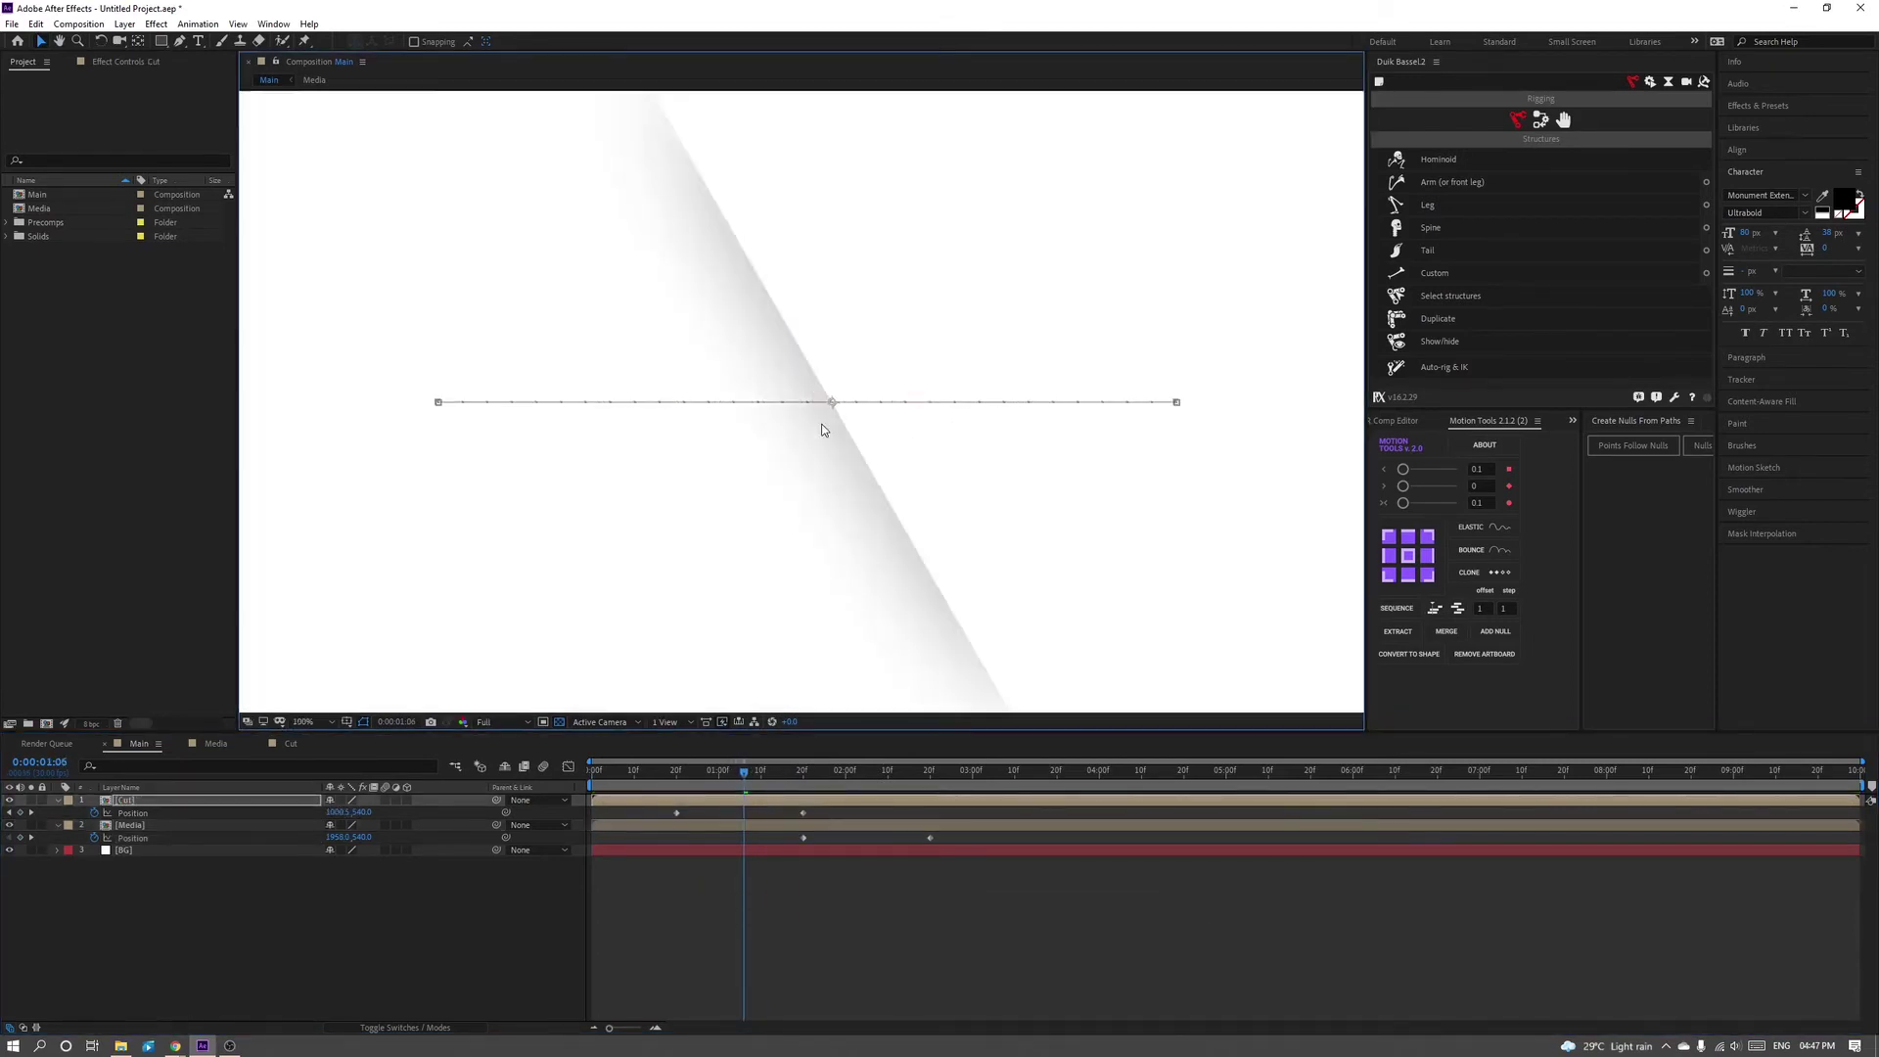
key(comma)
key(comma)
key(comma)
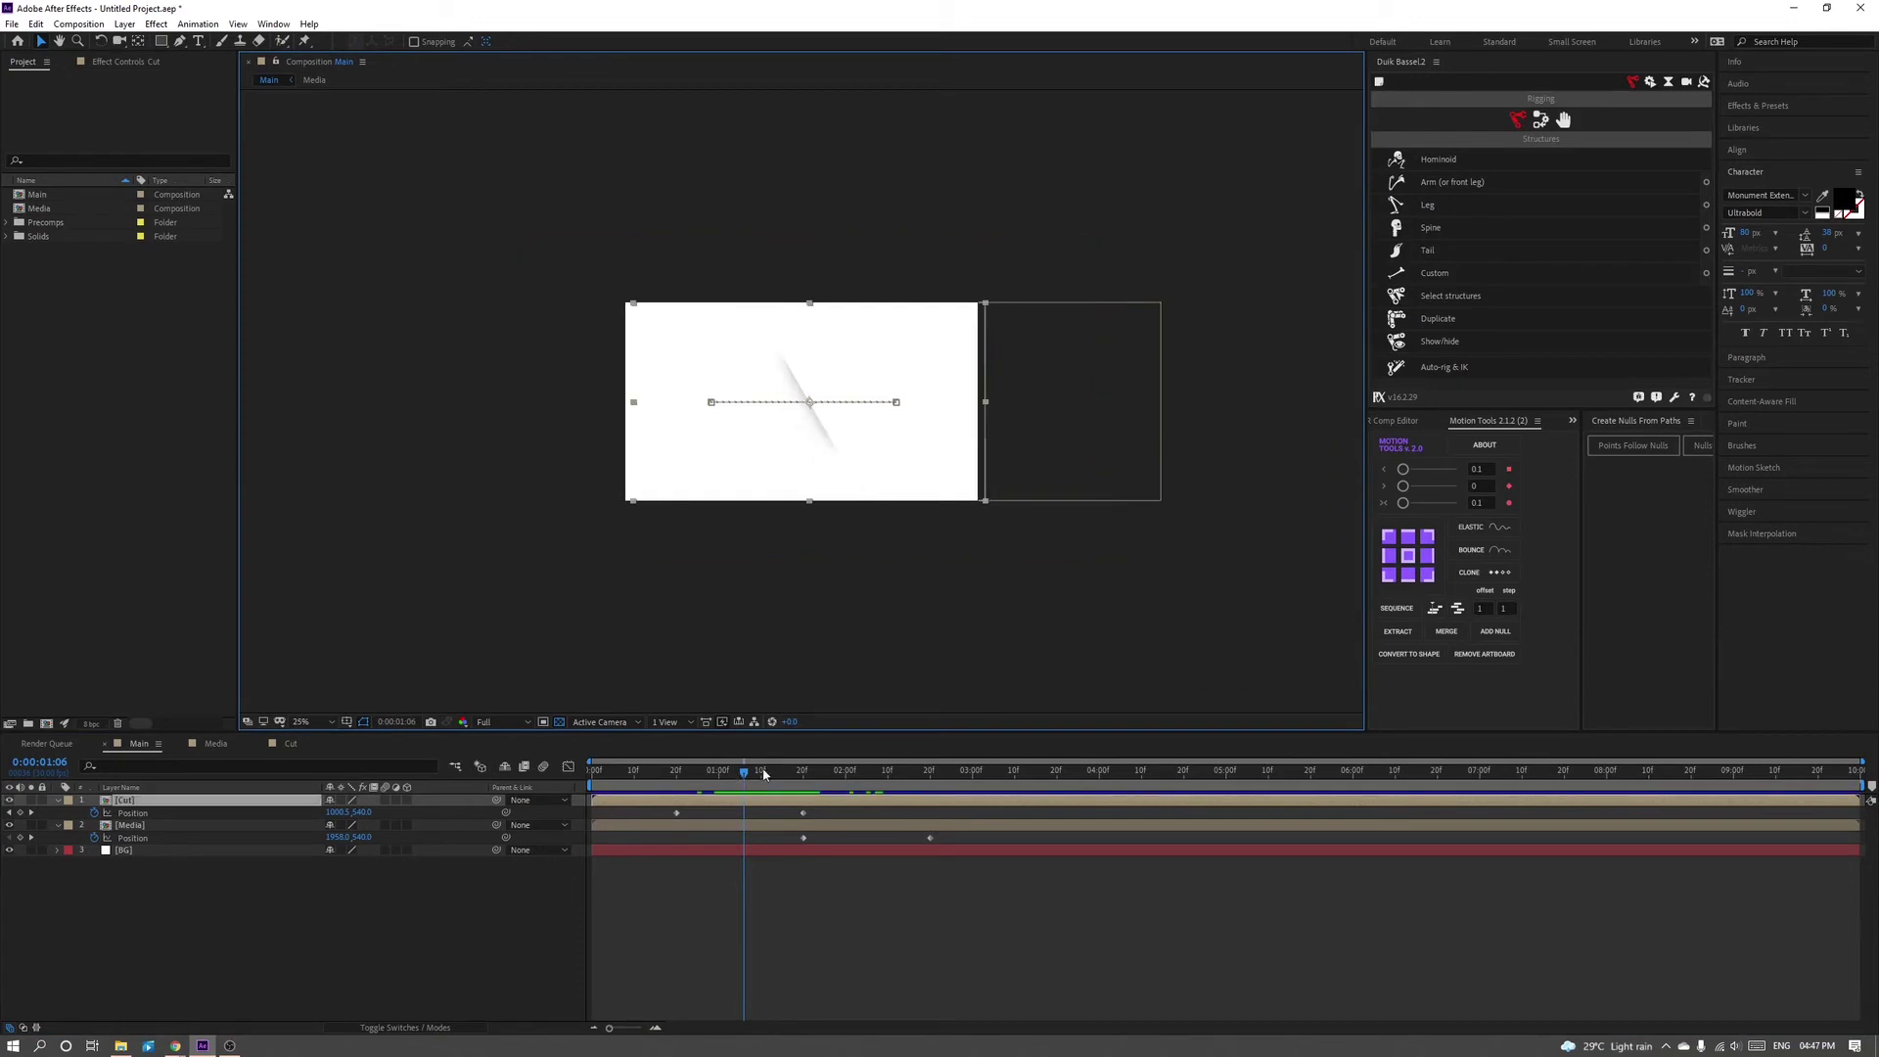
mouse_move(765, 775)
mouse_down()
mouse_move(821, 776)
mouse_move(804, 773)
mouse_up()
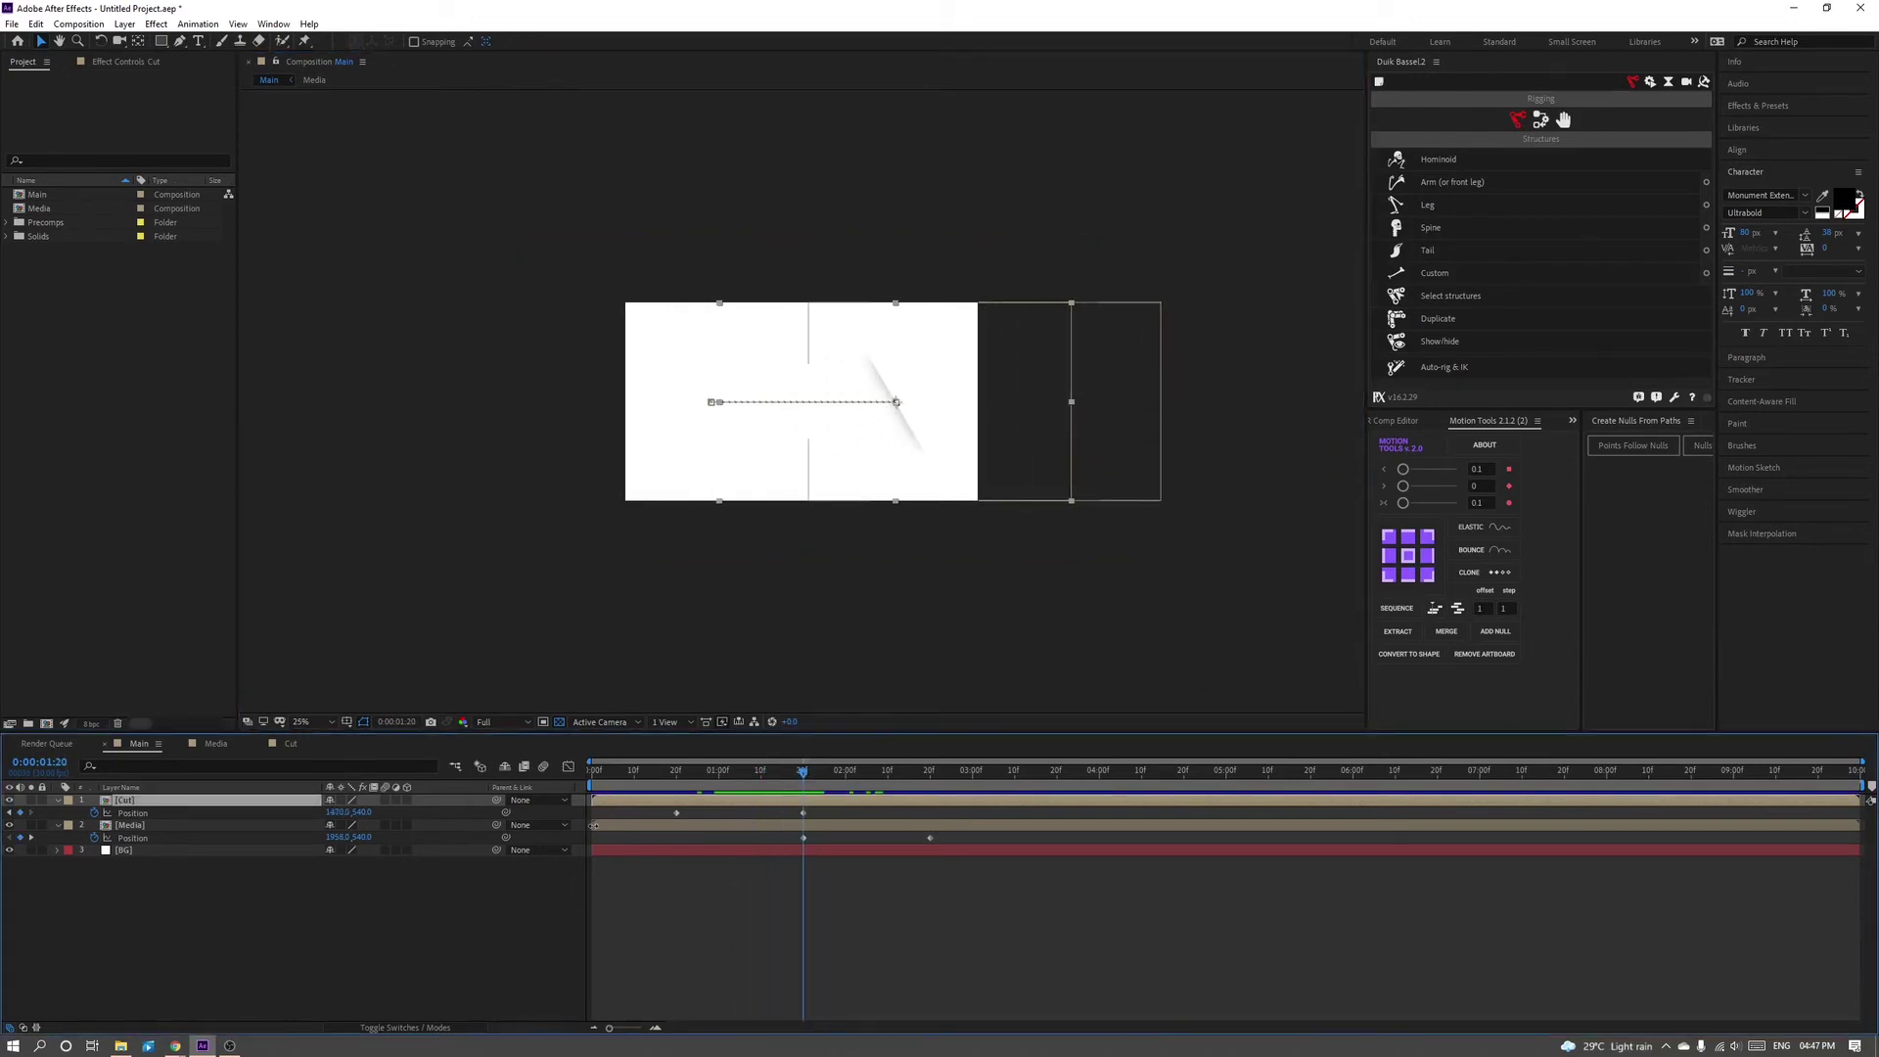
- Preview the full animation and apply Easy Ease to the Cut and Media Position keyframes
click(593, 825)
key(Home)
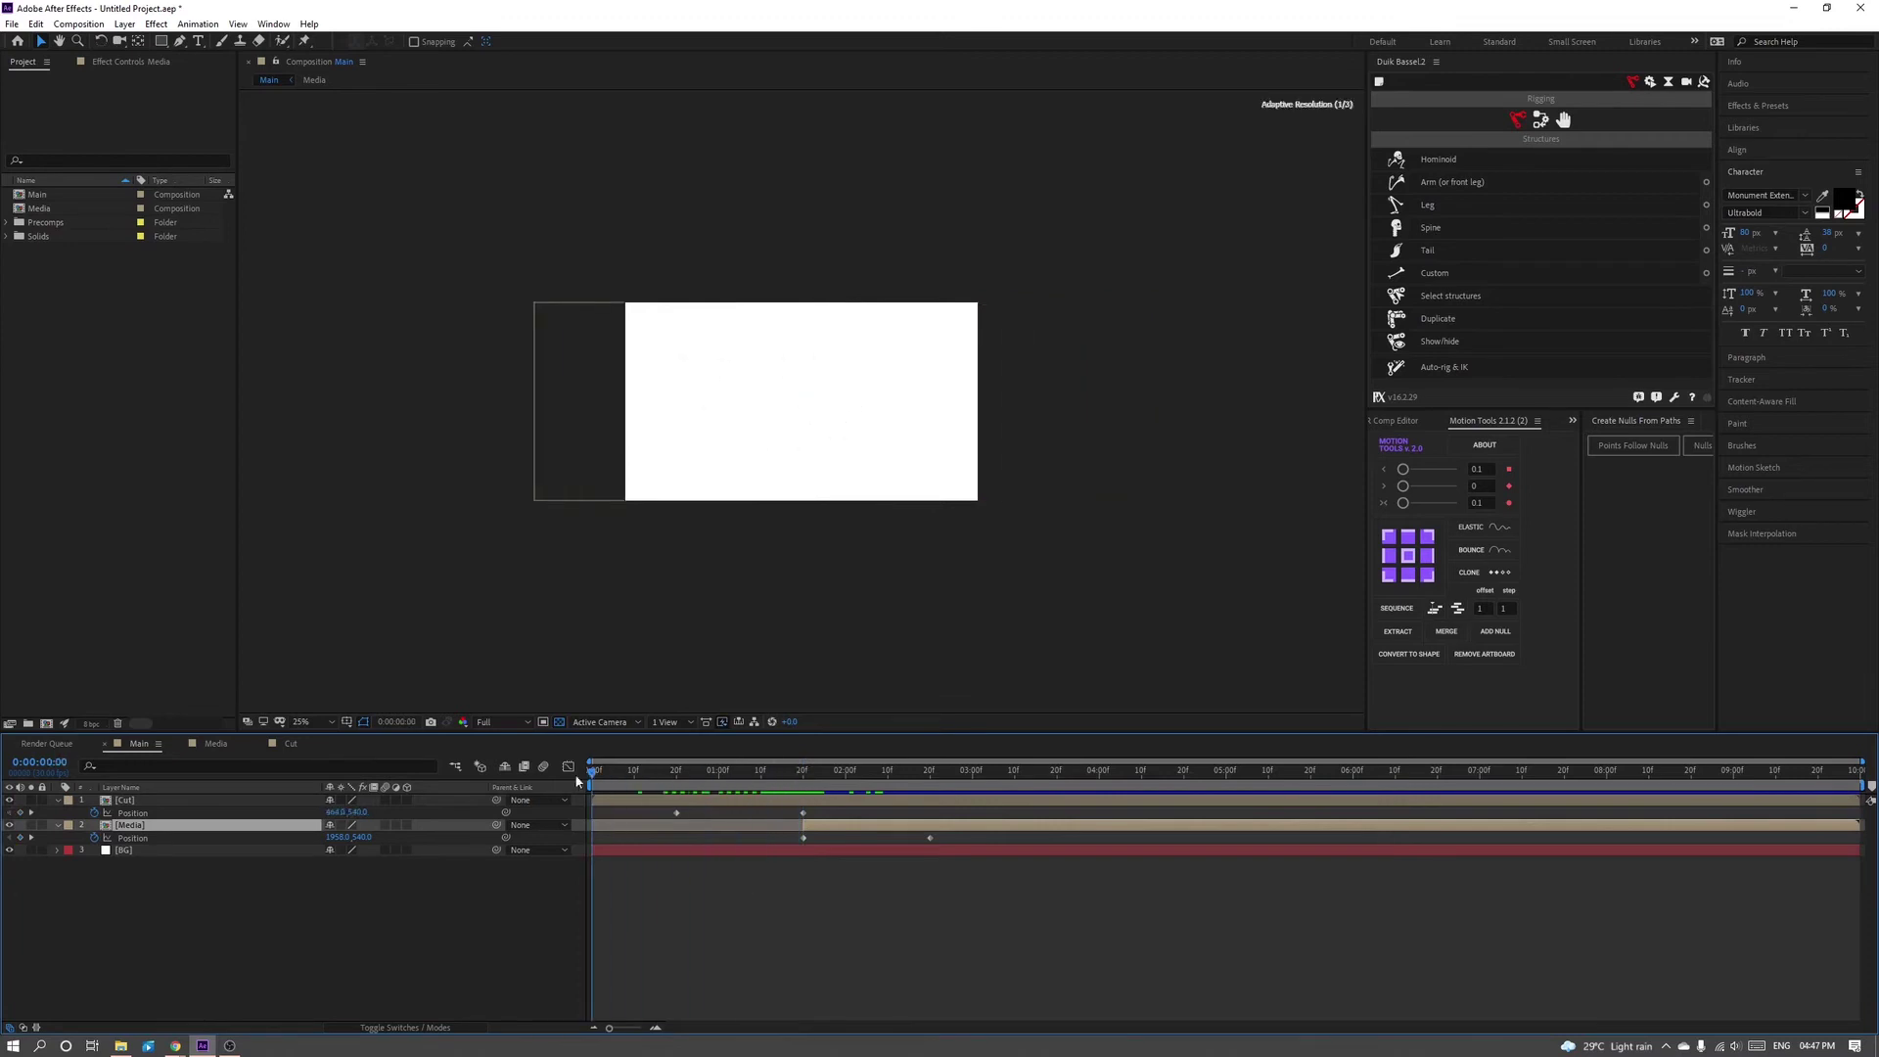
key(period)
key(period)
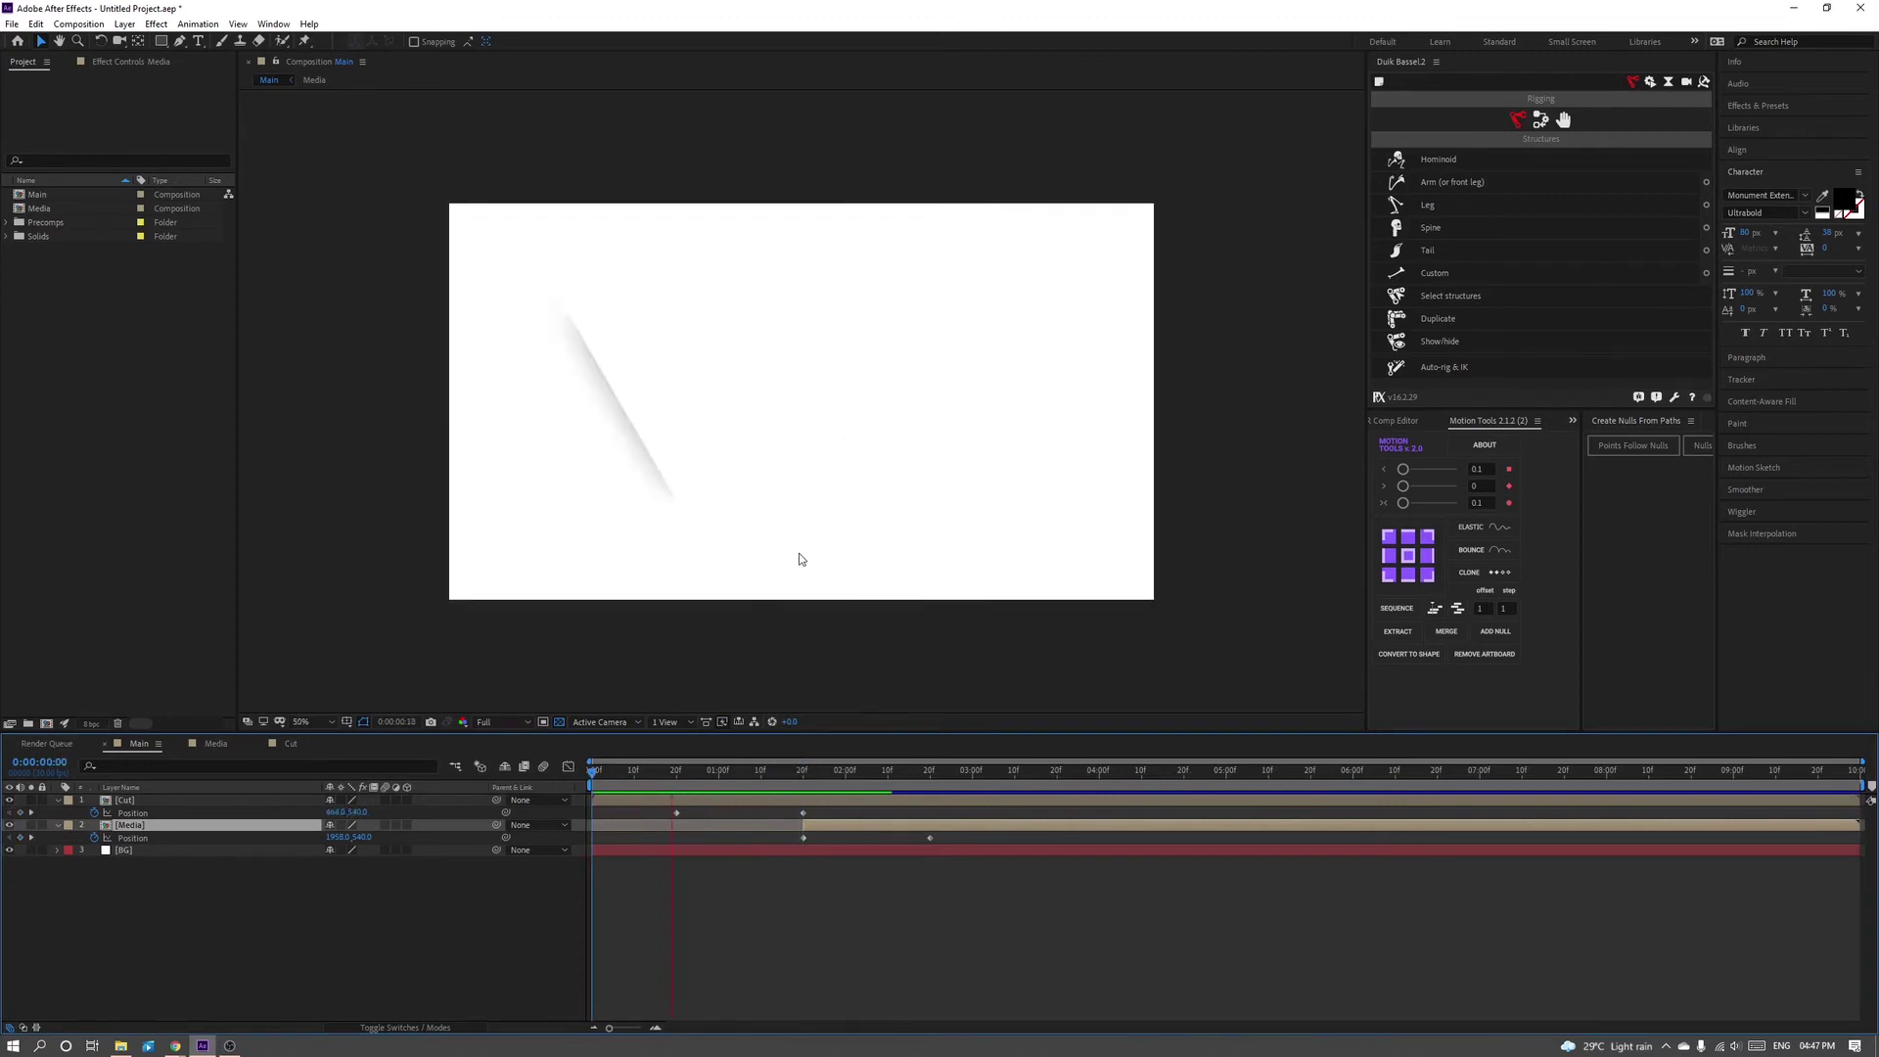
key(space)
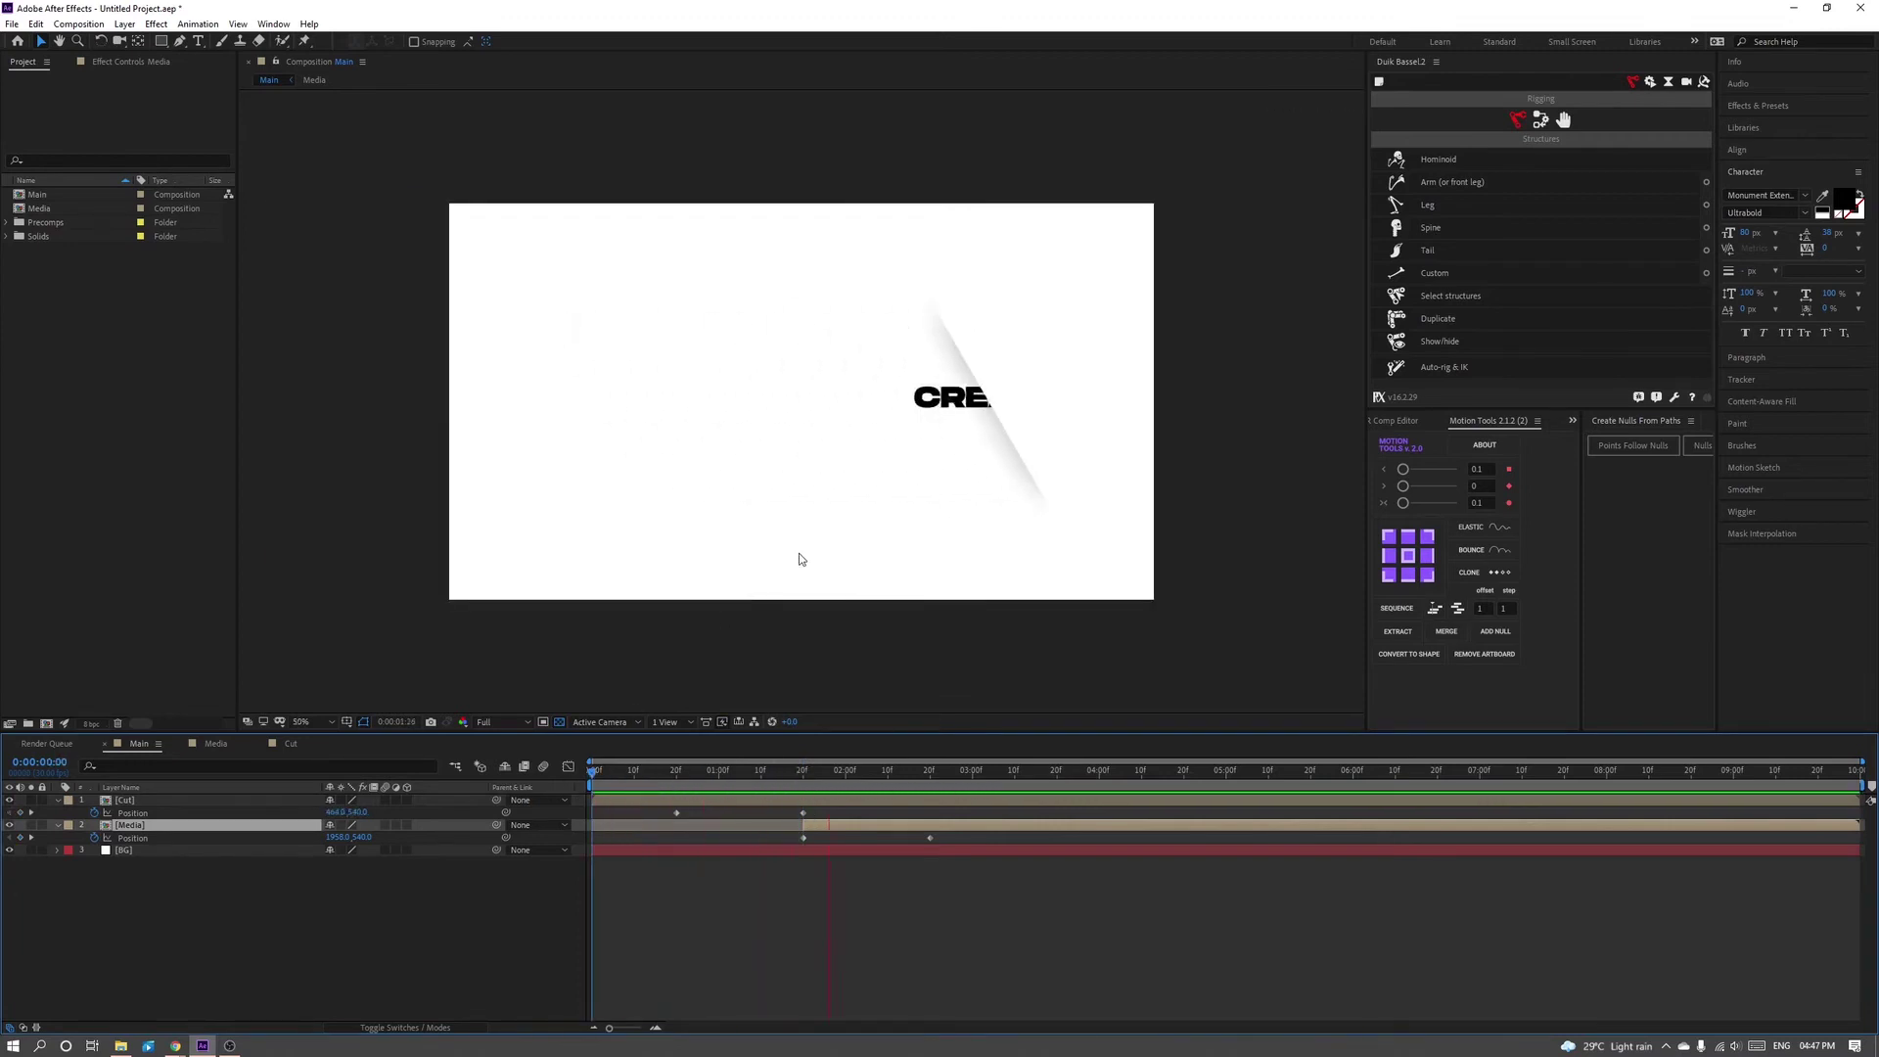
mouse_move(916, 789)
mouse_down()
mouse_move(933, 789)
mouse_move(634, 812)
mouse_up()
key(F9)
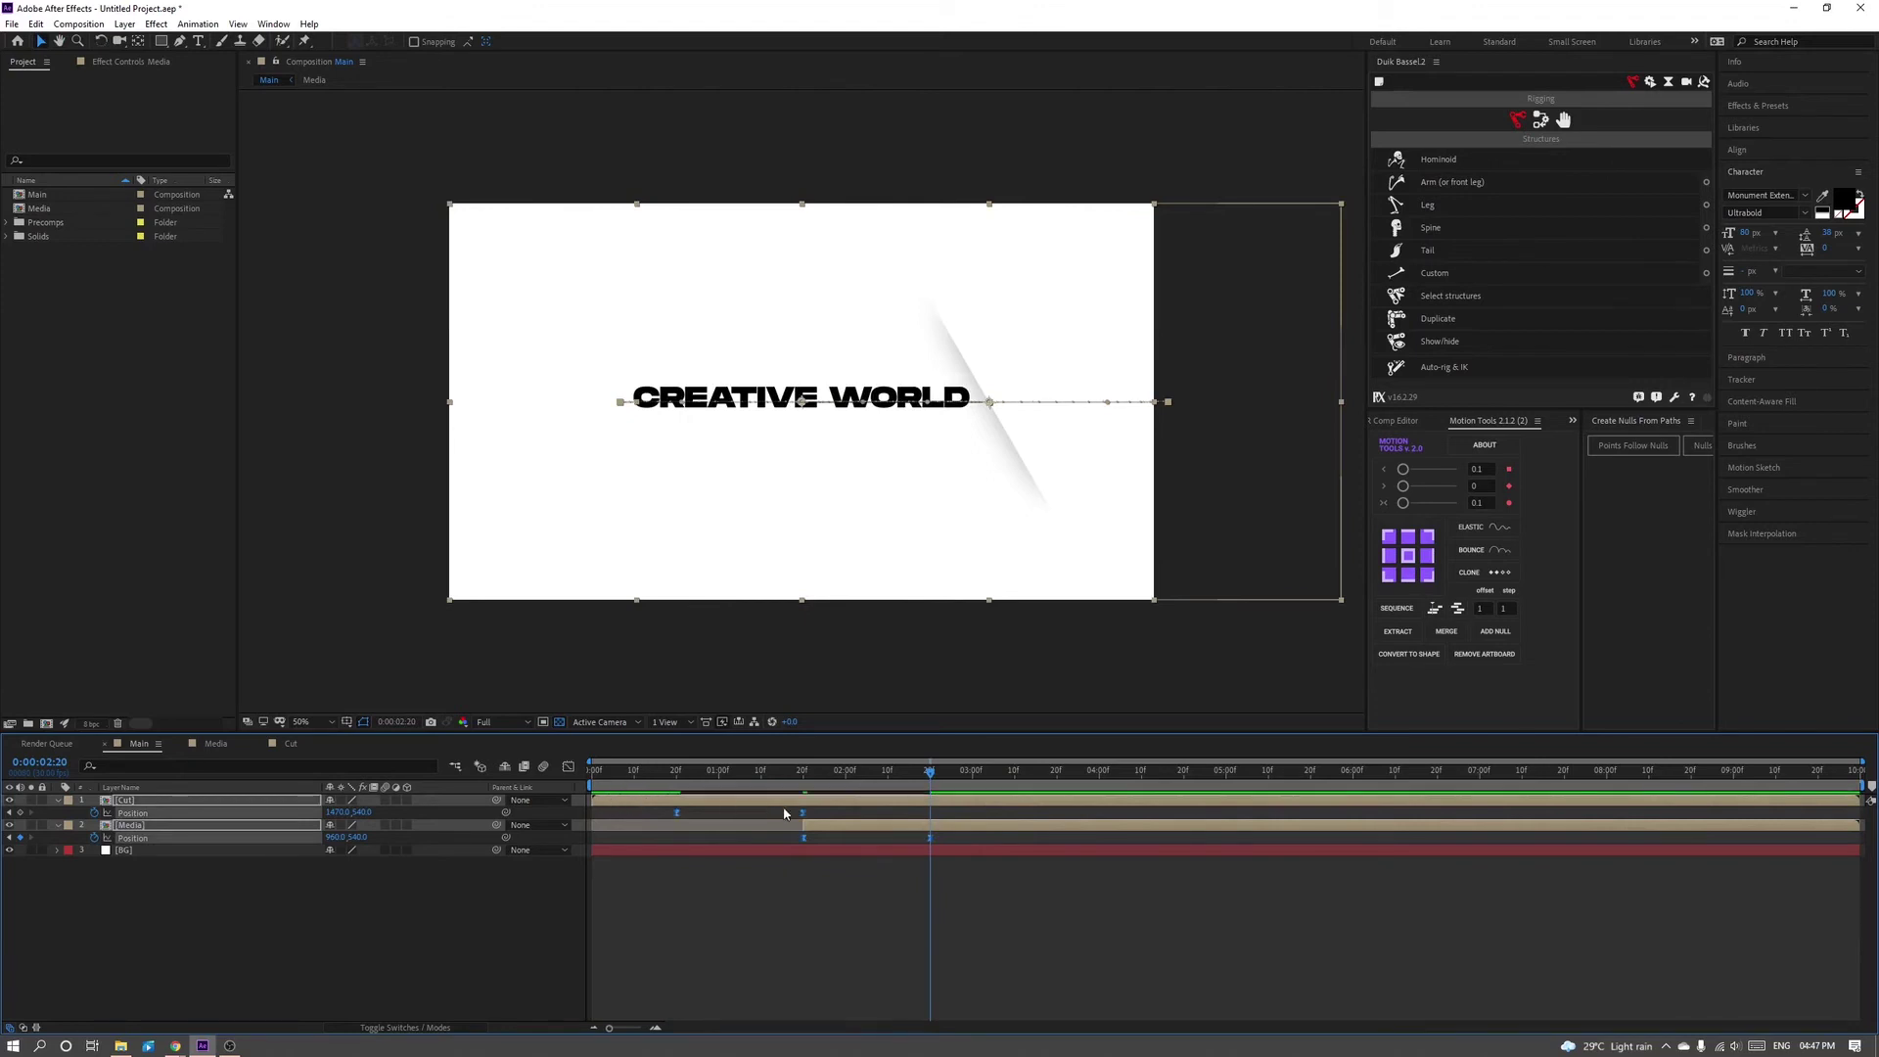
click(570, 766)
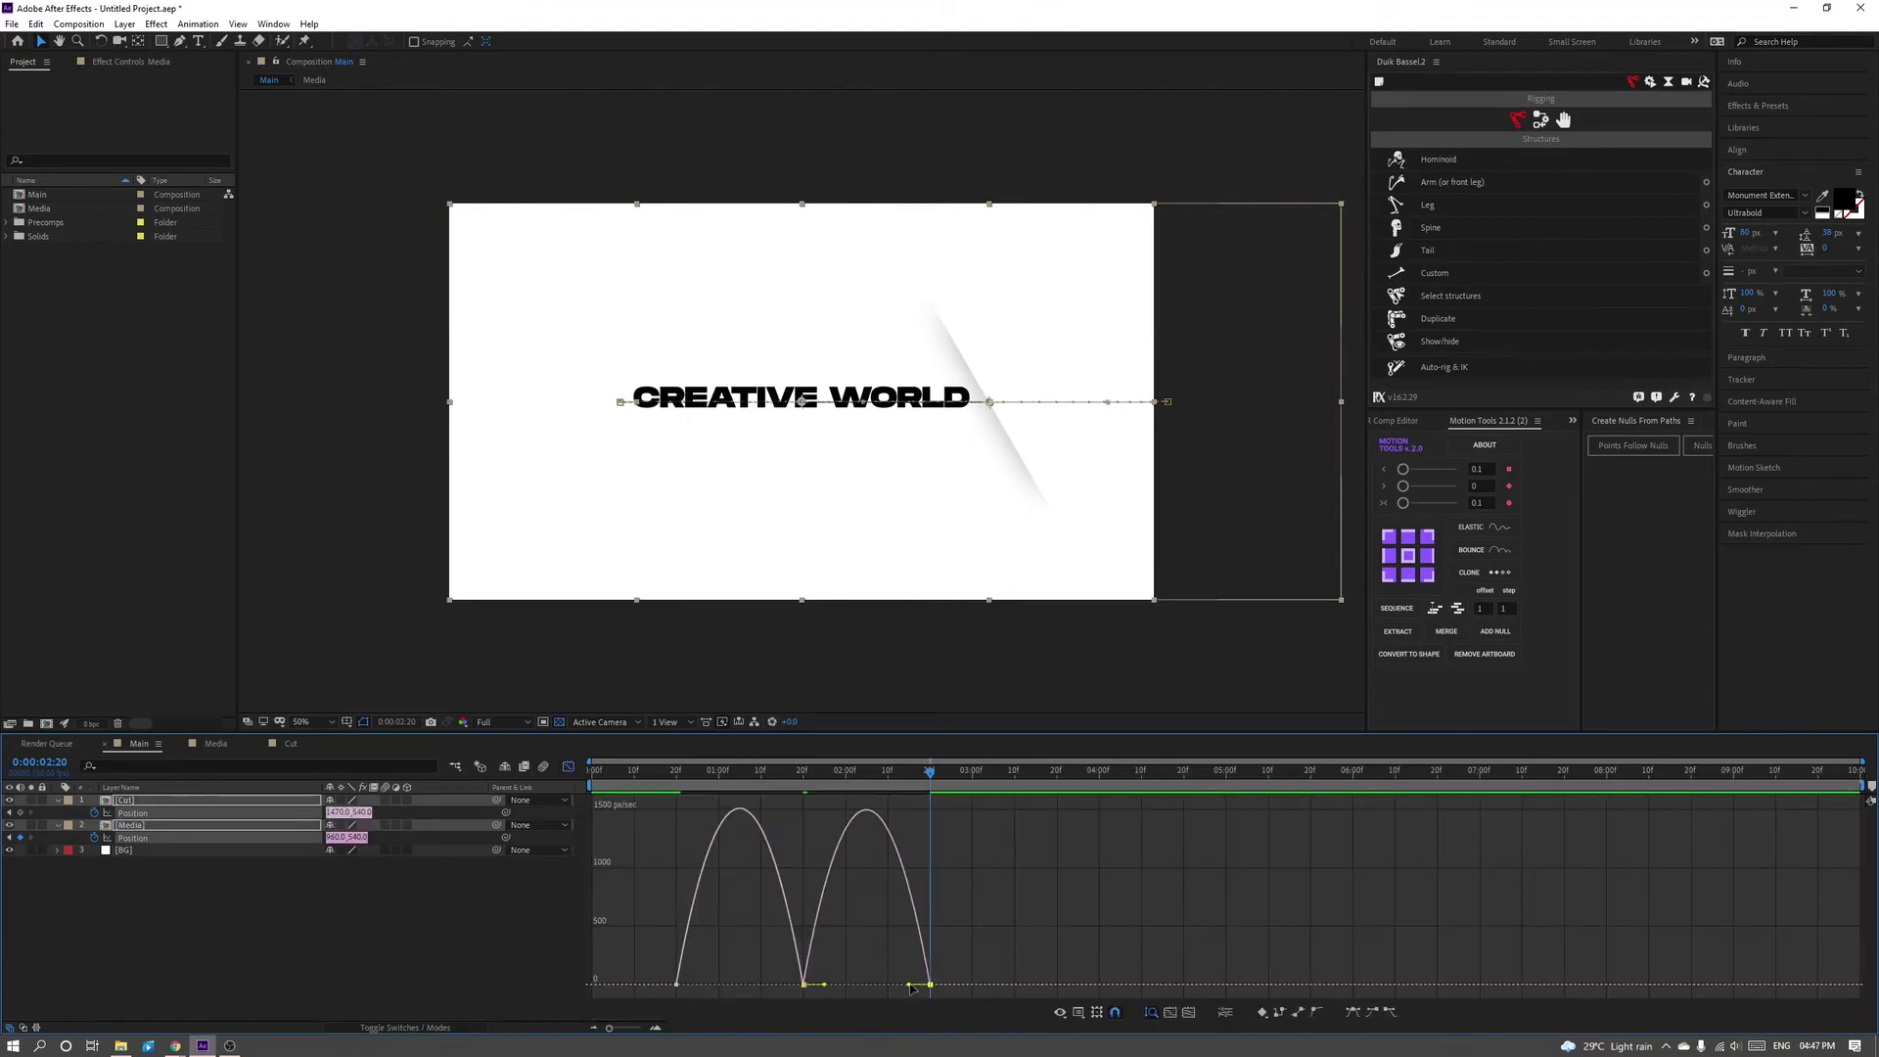
- Raise the Media text slide's incoming easing to about 95% influence
drag(910, 985, 885, 985)
key(shift+F3)
drag(947, 838, 779, 851)
drag(929, 771, 932, 792)
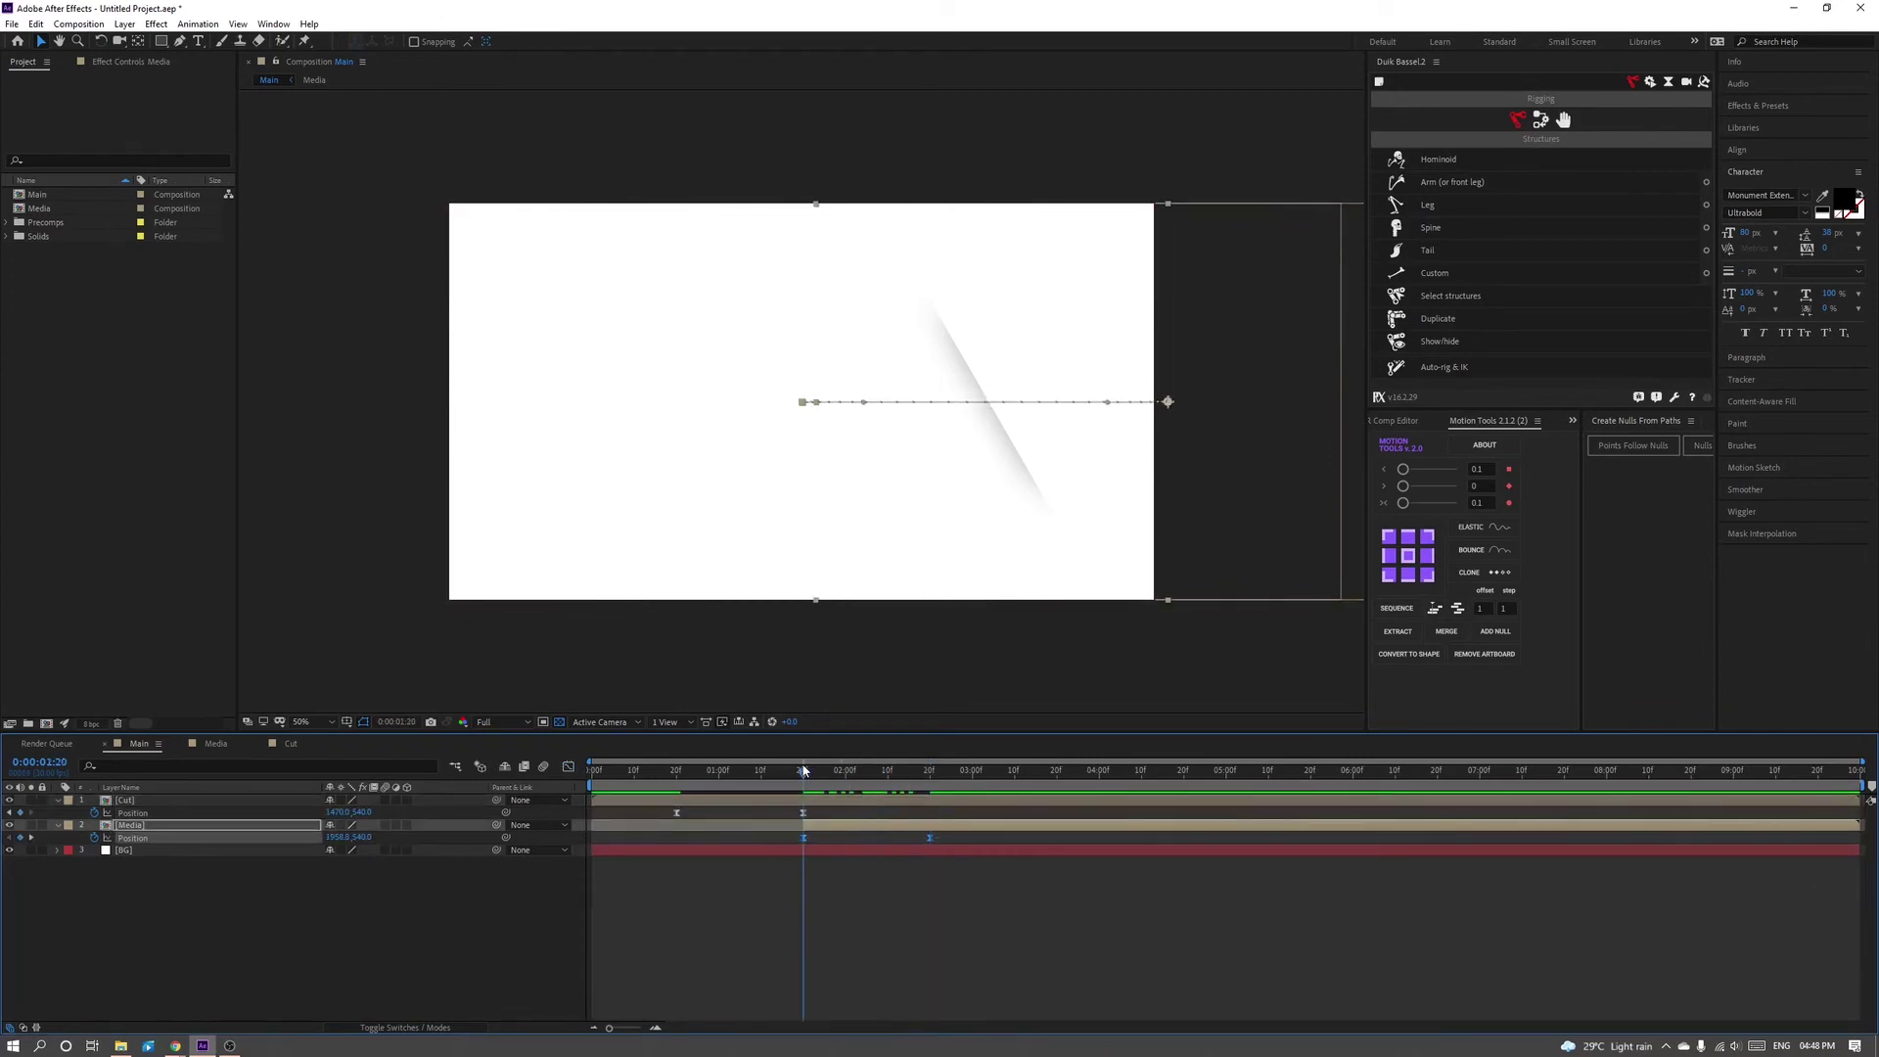
key(shift+F3)
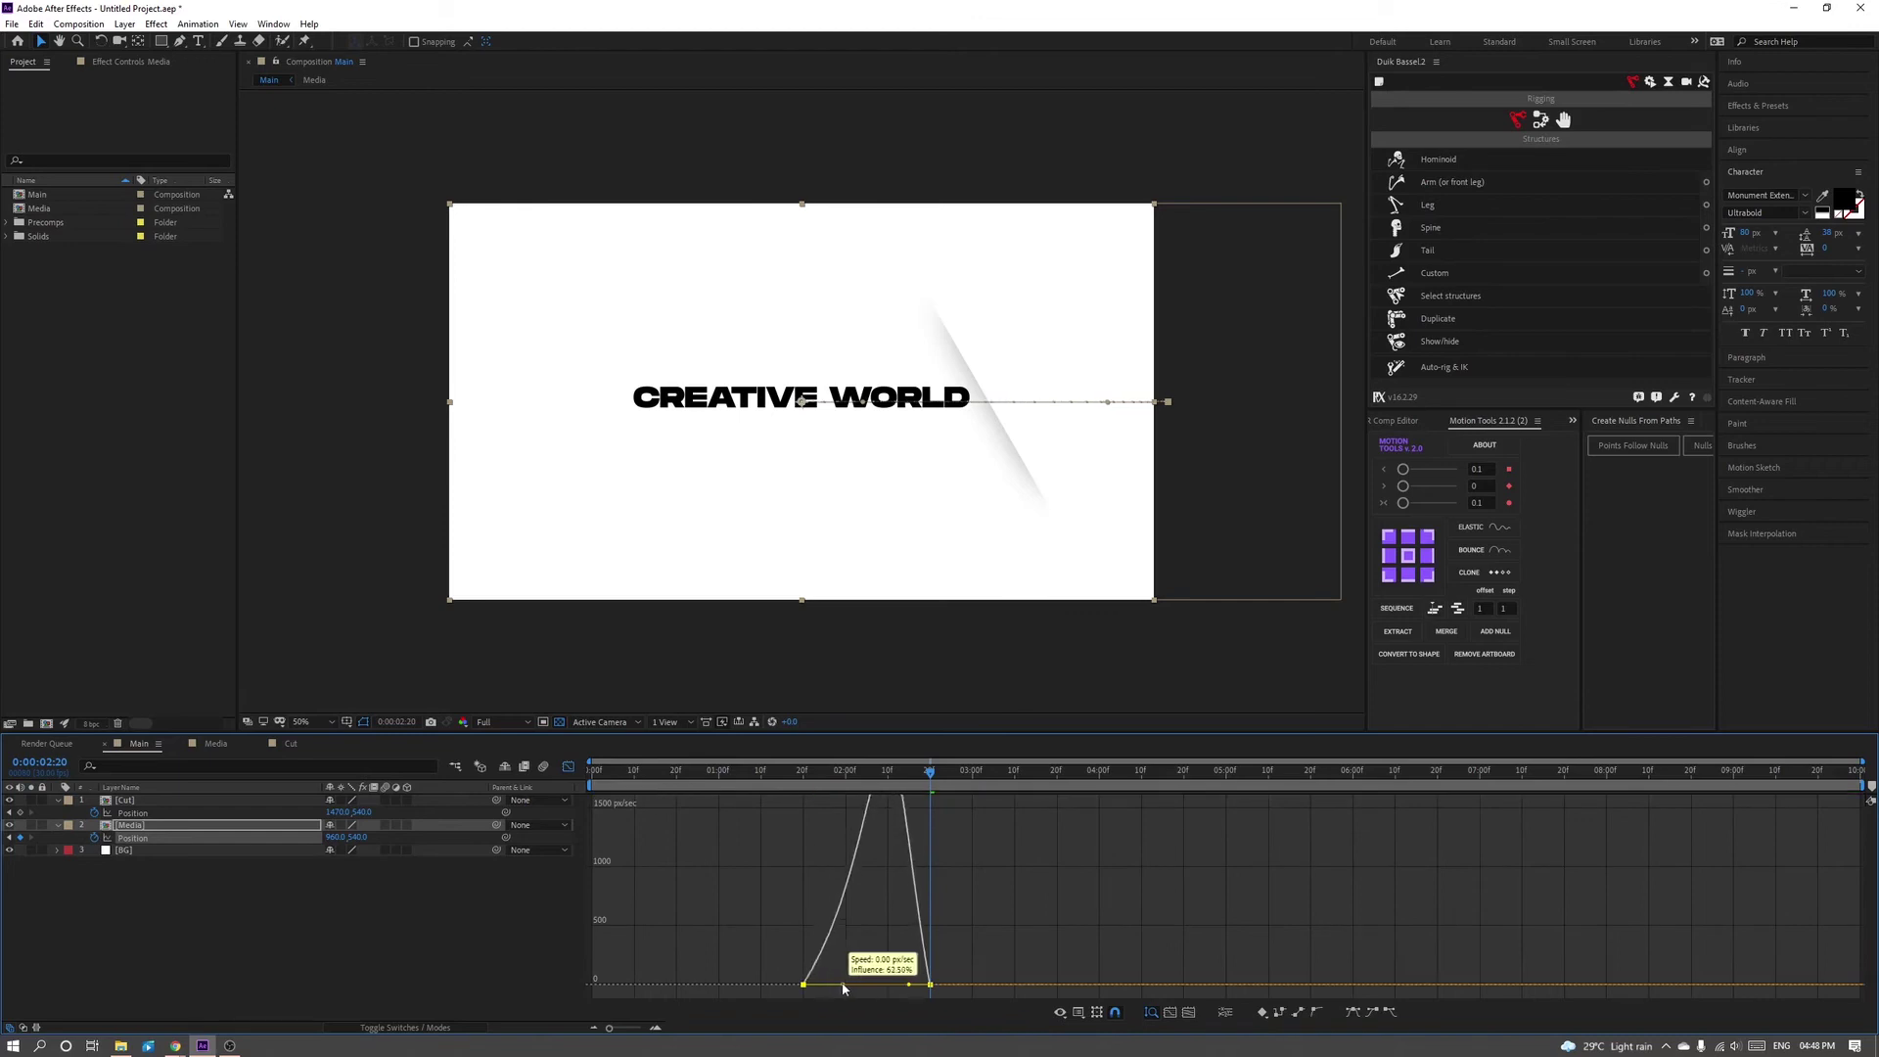
- Sharpen the Media speed curve into a steep peak near 7000 px/sec and preview it
drag(823, 984, 873, 985)
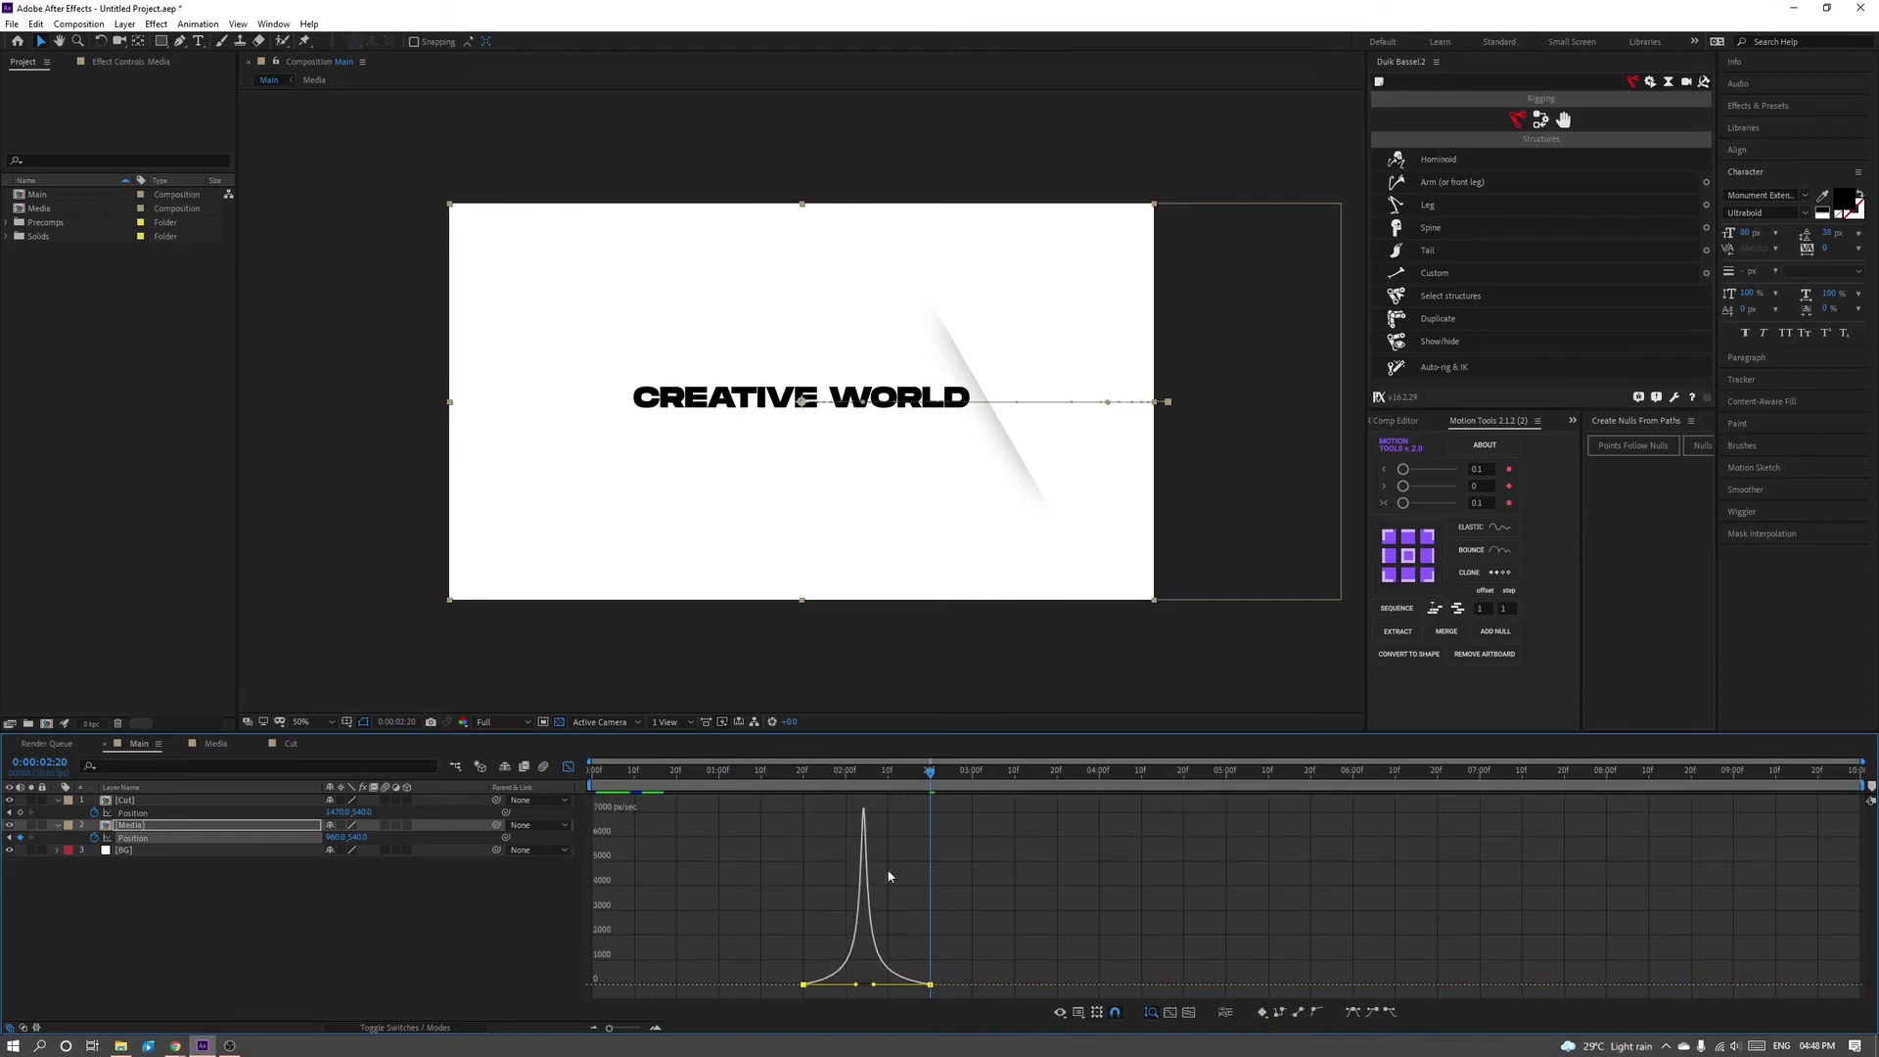
click(782, 778)
key(space)
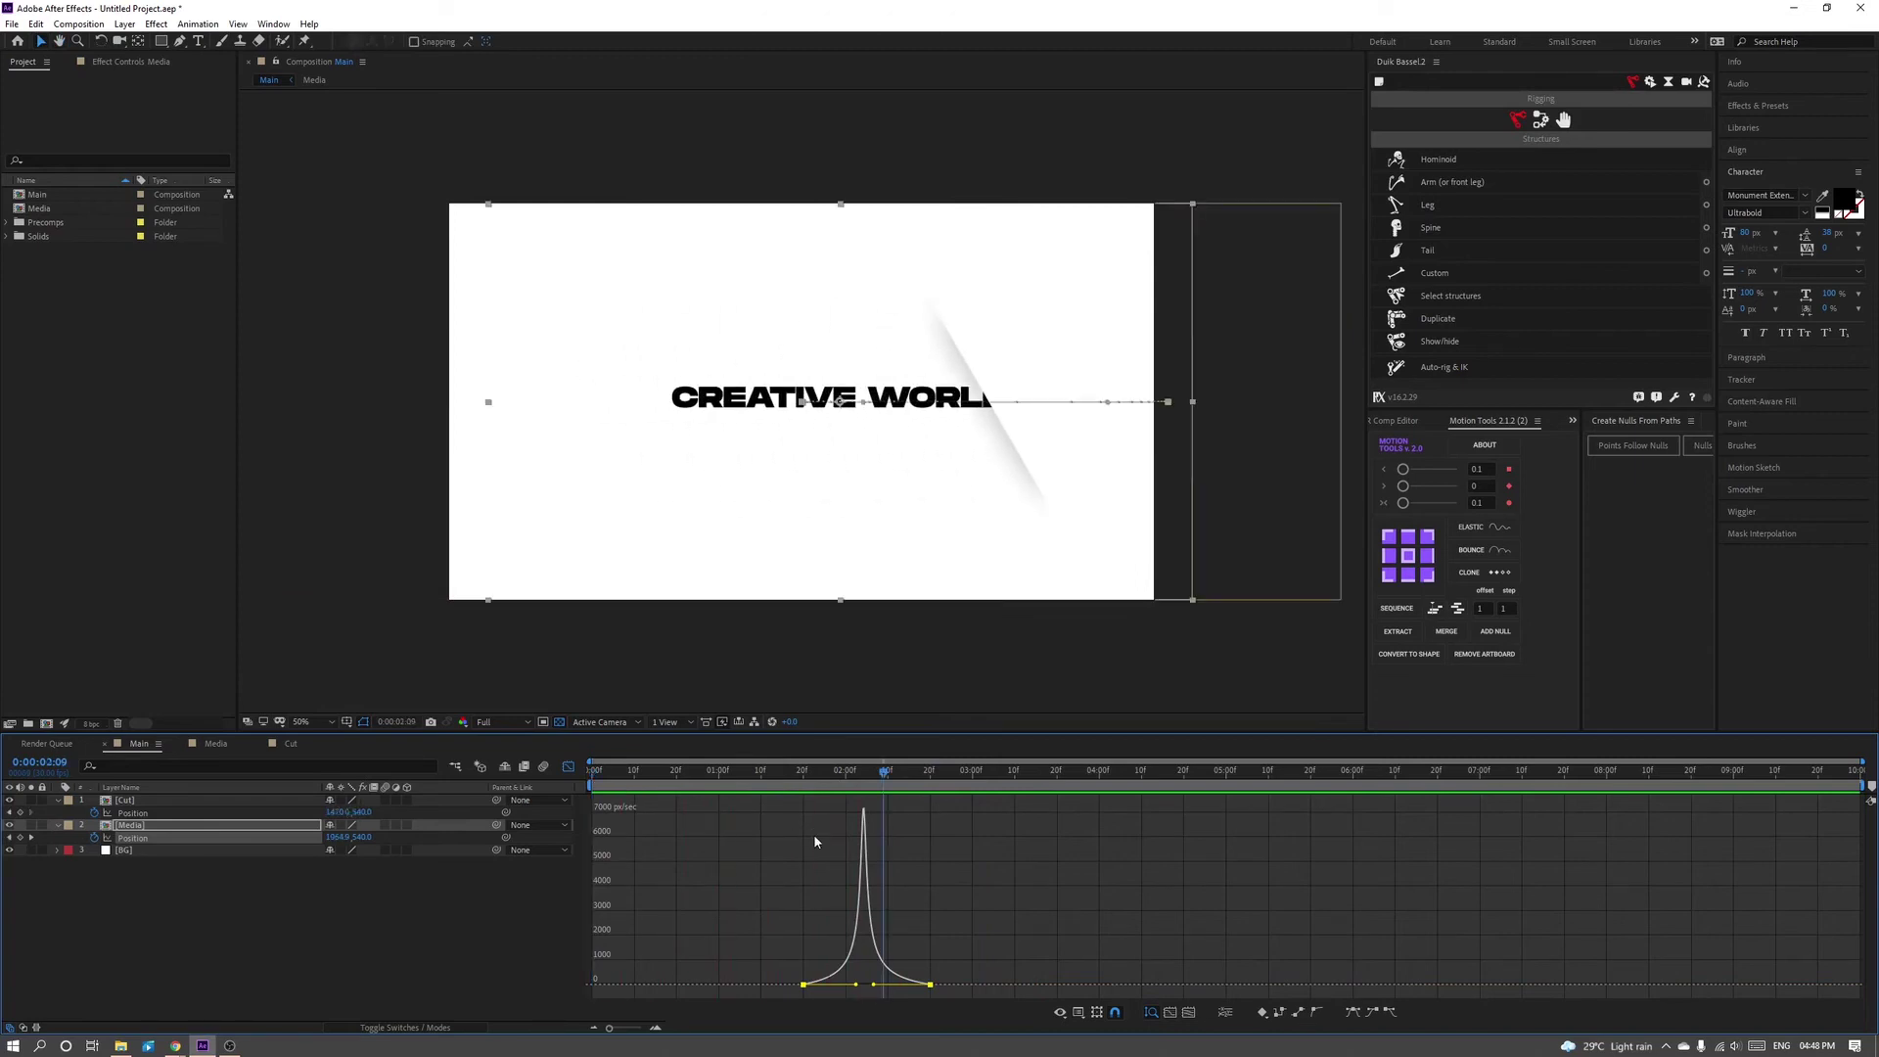
key(shift+F3)
drag(830, 824, 646, 819)
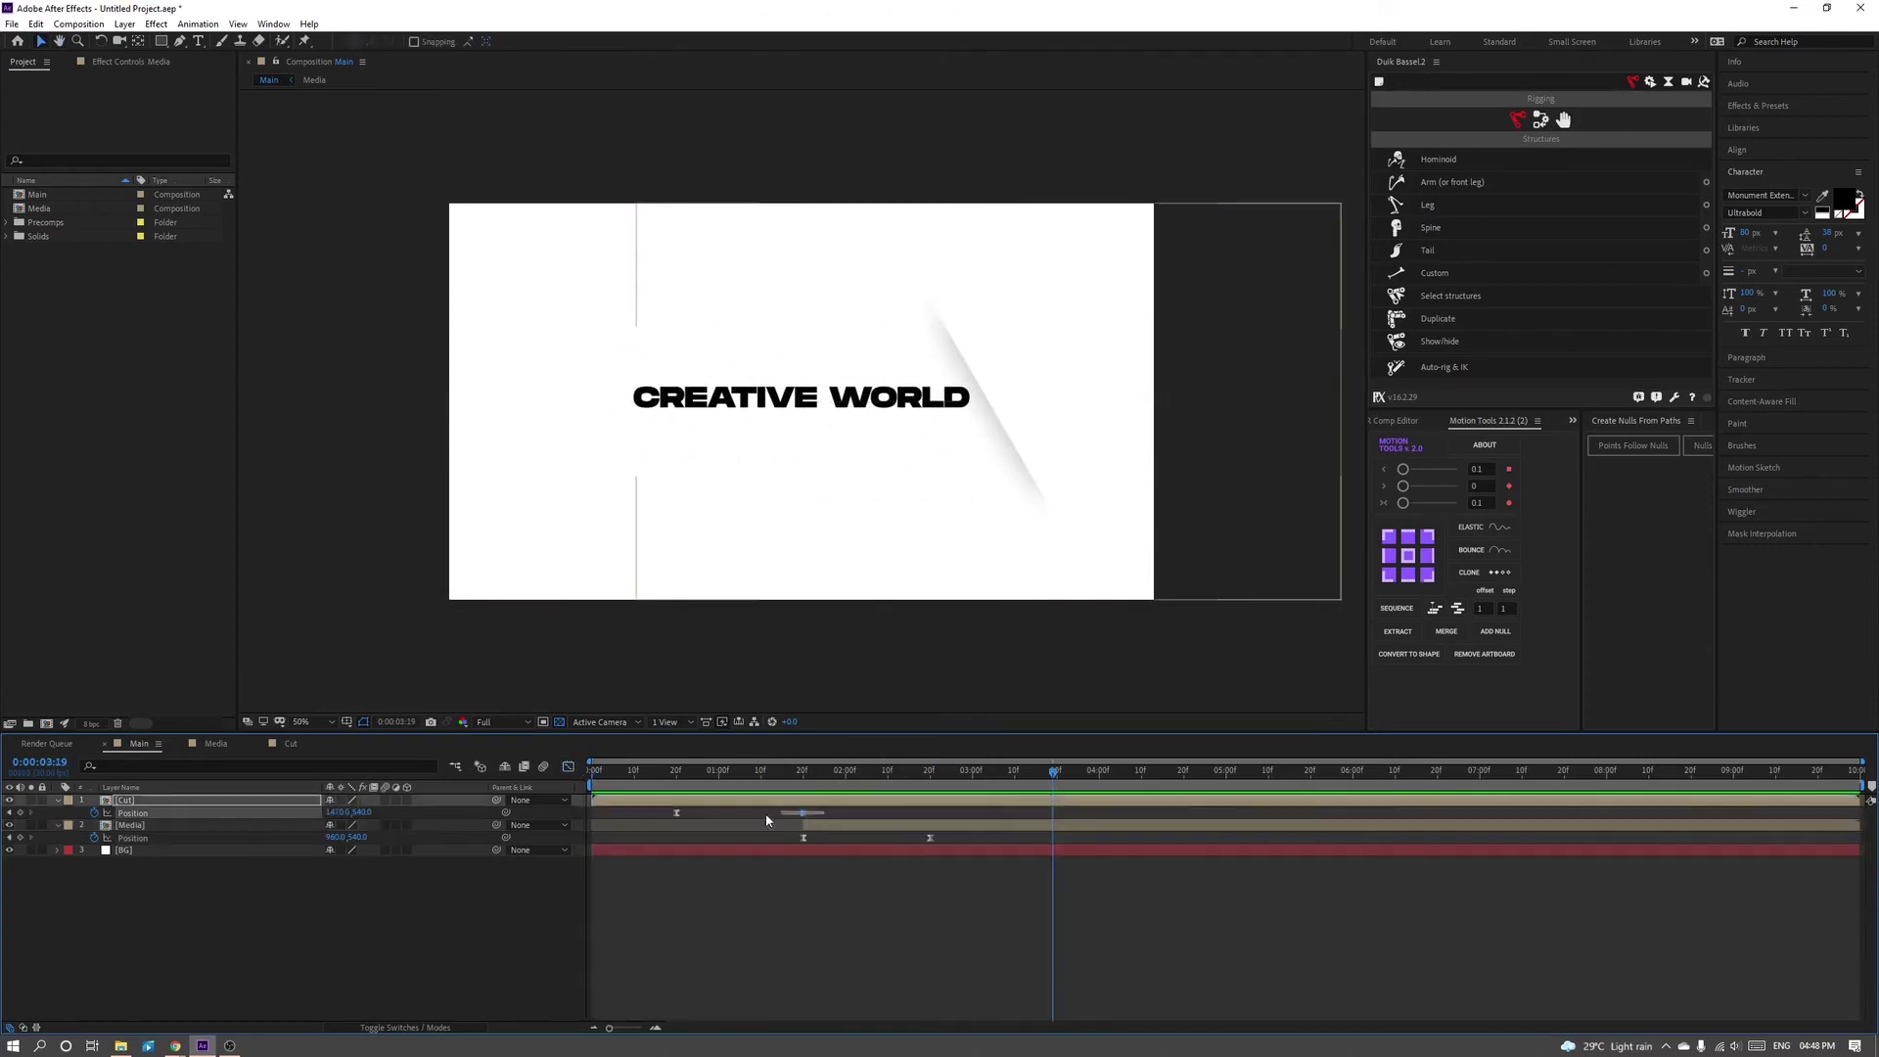
- Skew Cut's Position speed curve into a late, sharp peak near 4000 px/sec and preview it
click(568, 766)
drag(697, 985, 737, 985)
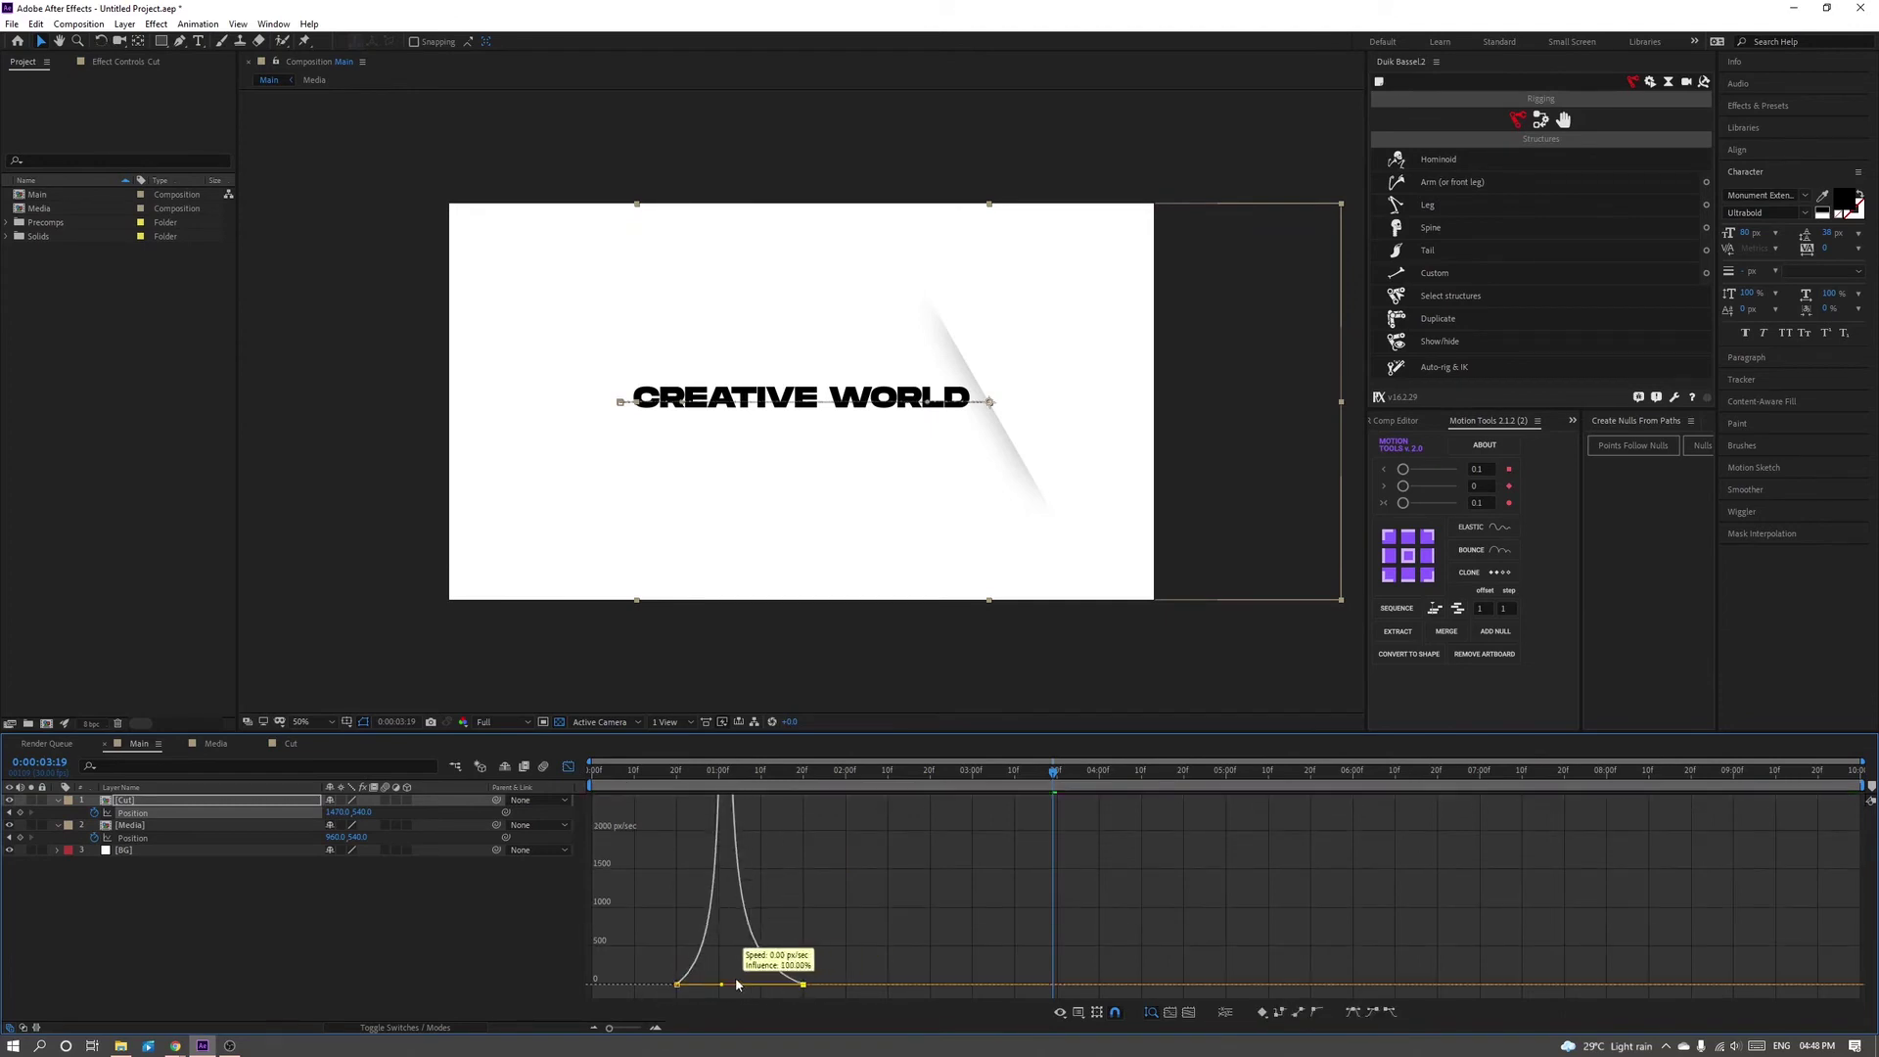
key(space)
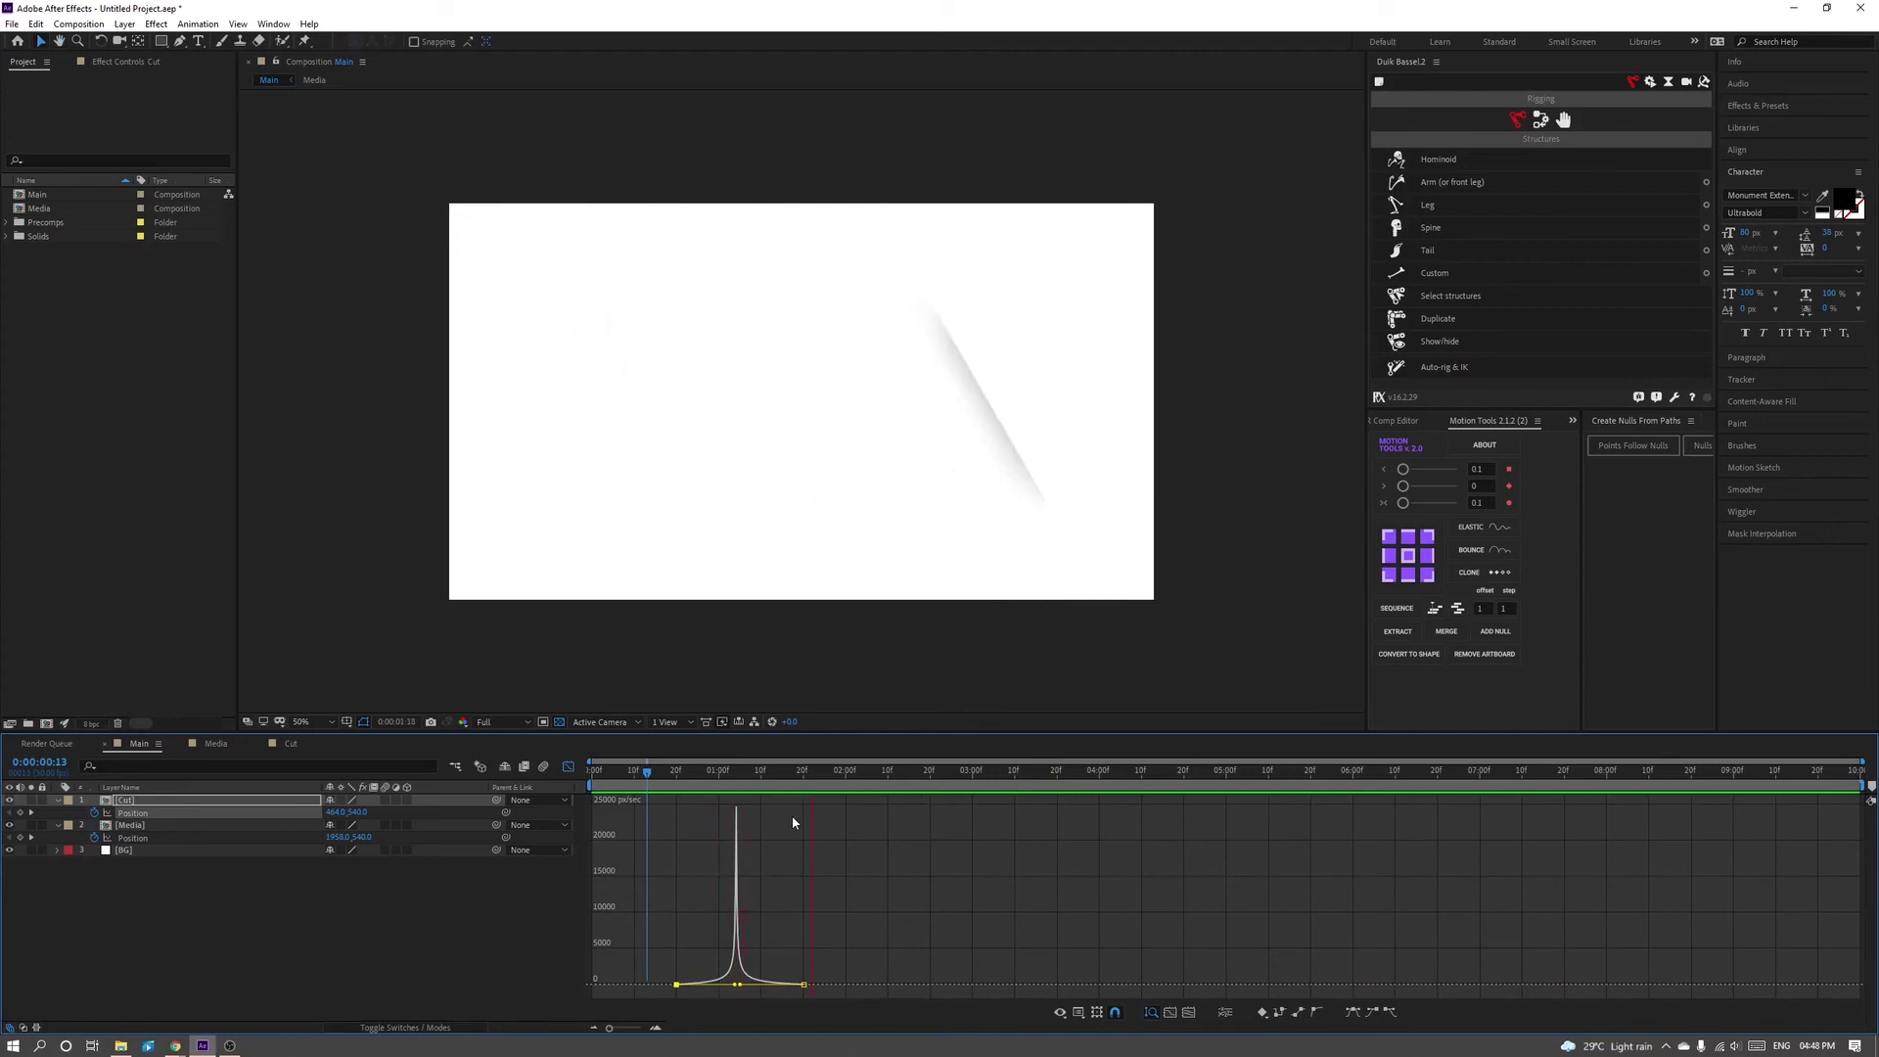
key(ctrl+z)
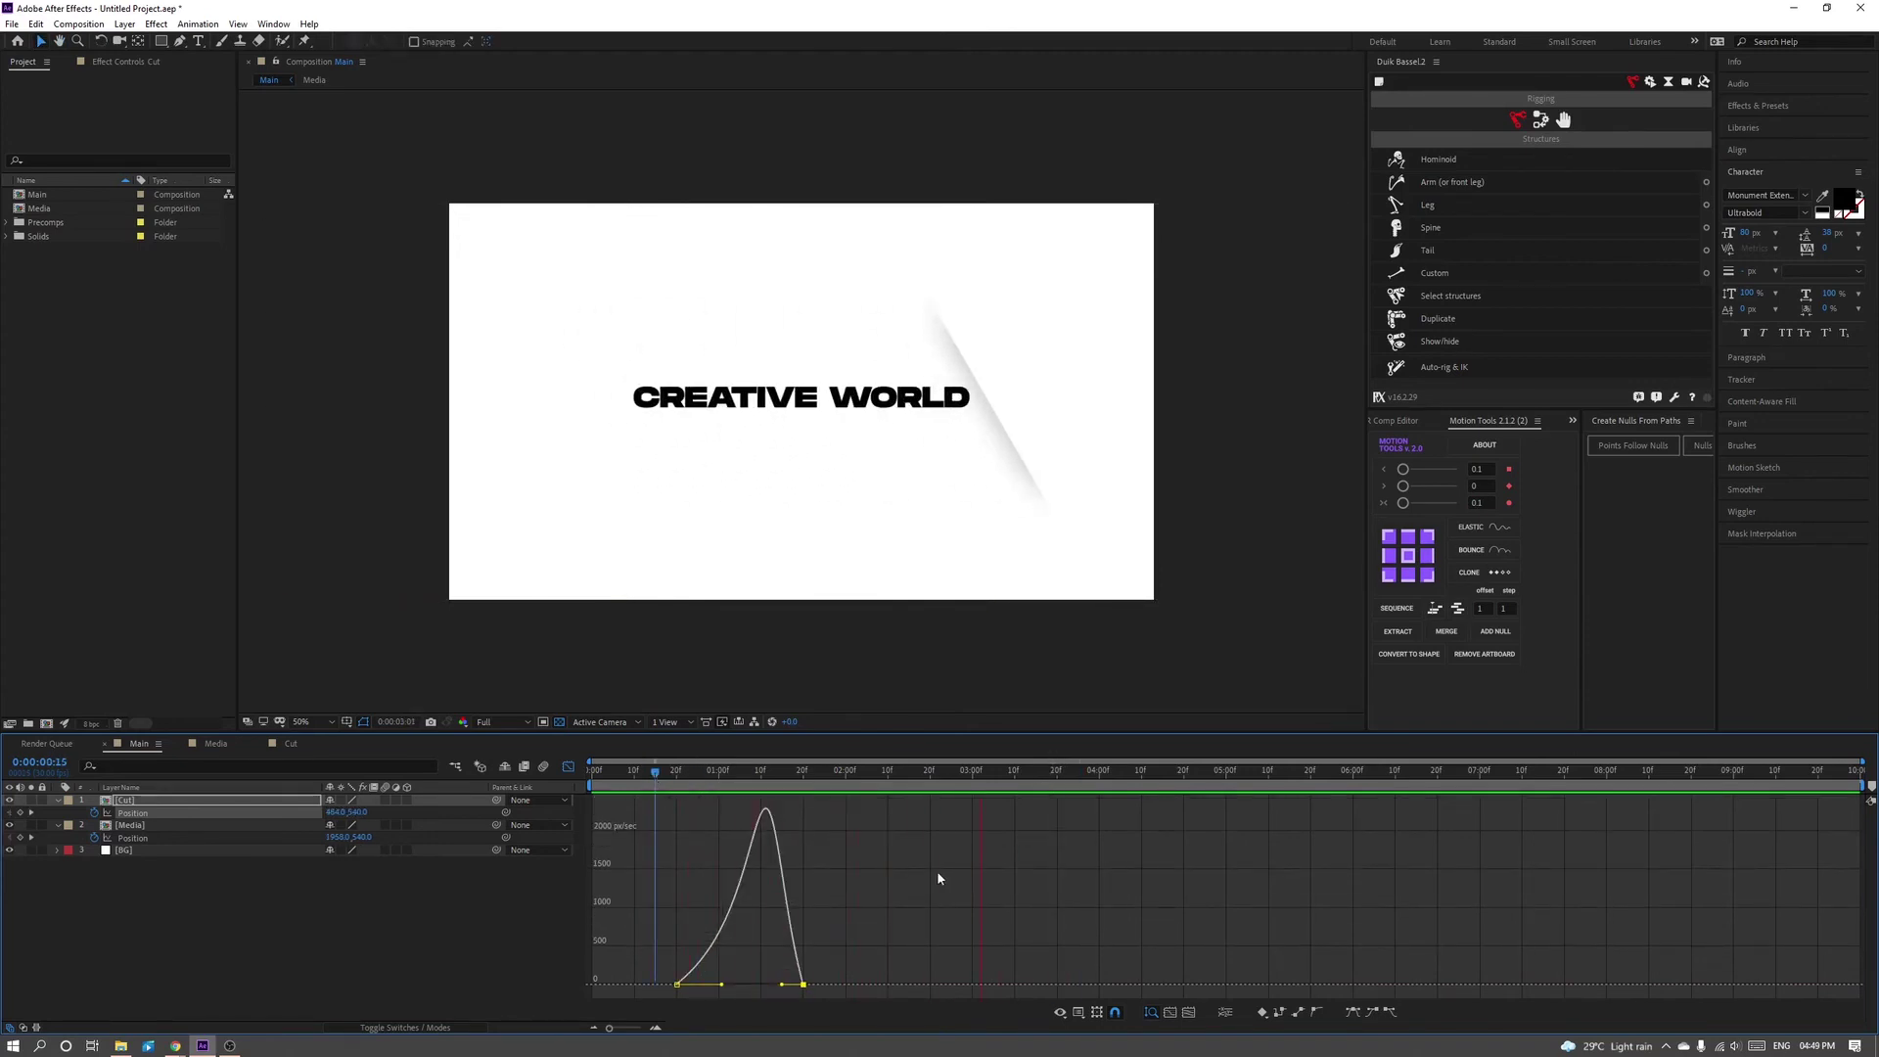
drag(721, 984, 740, 985)
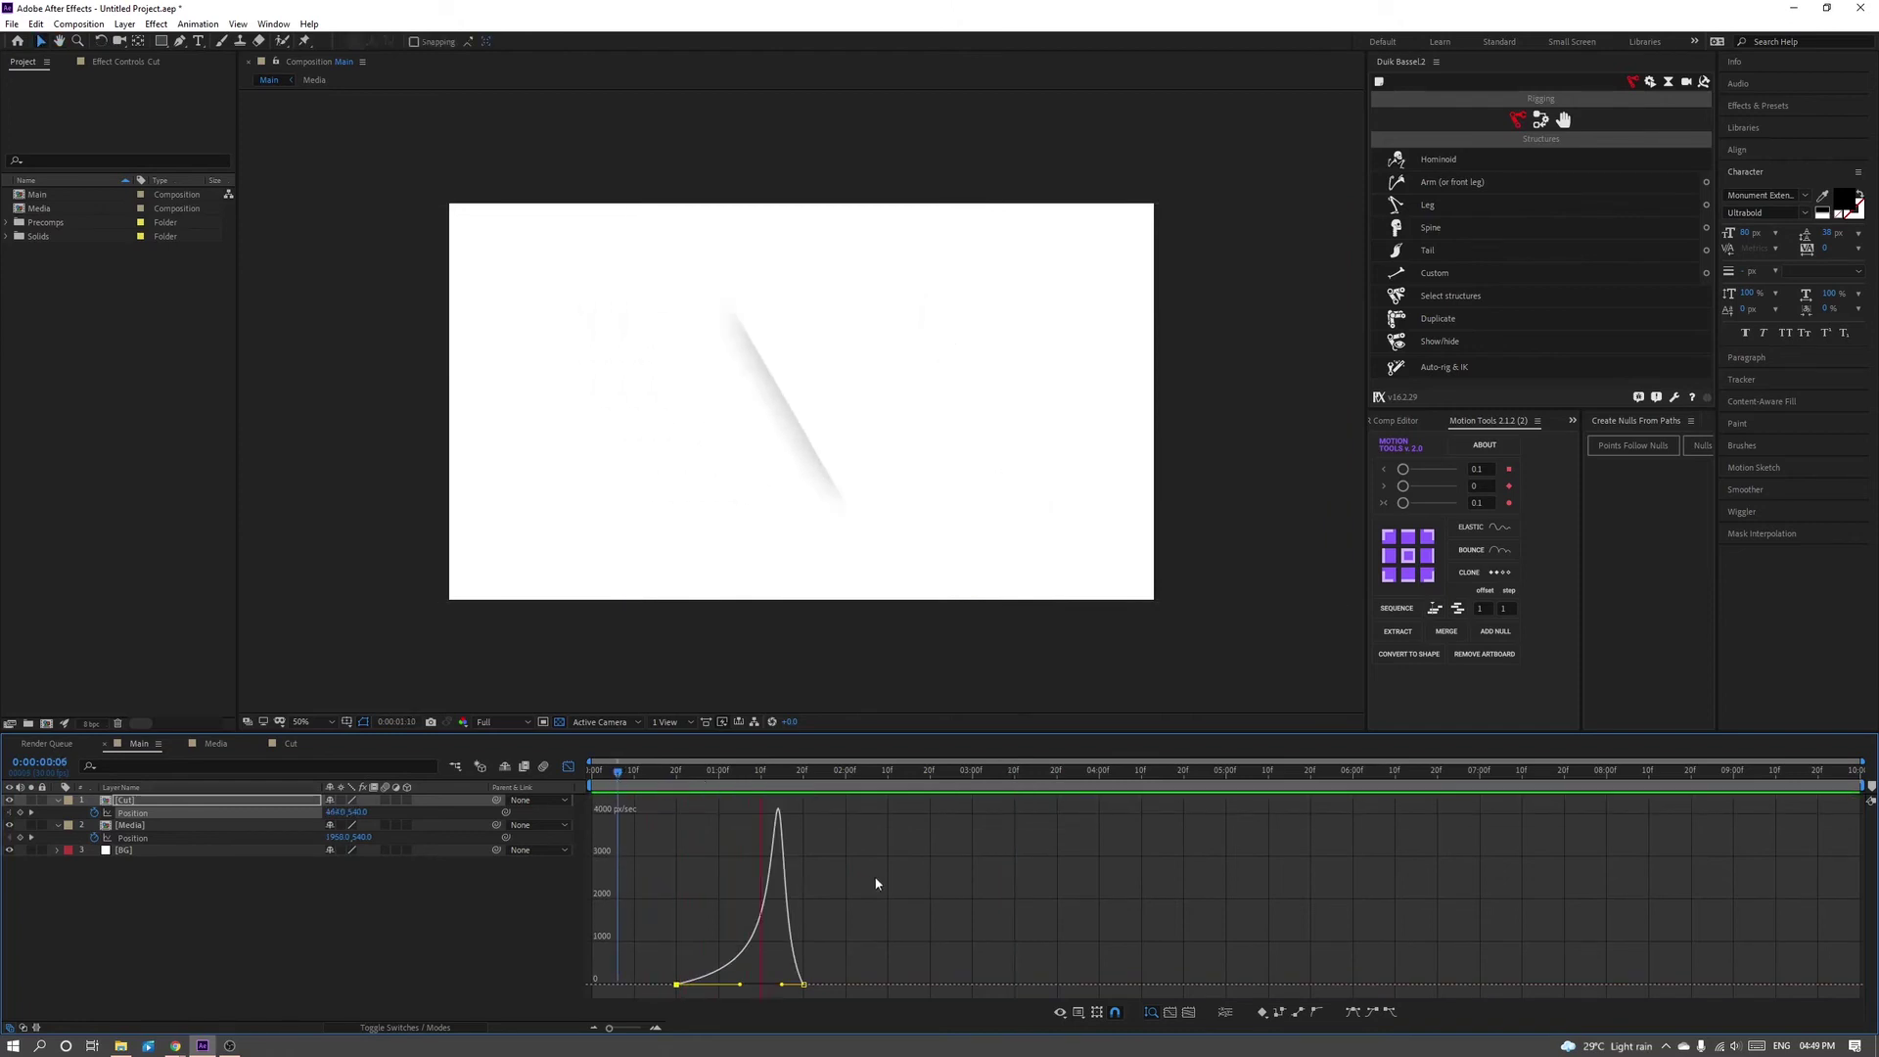
key(space)
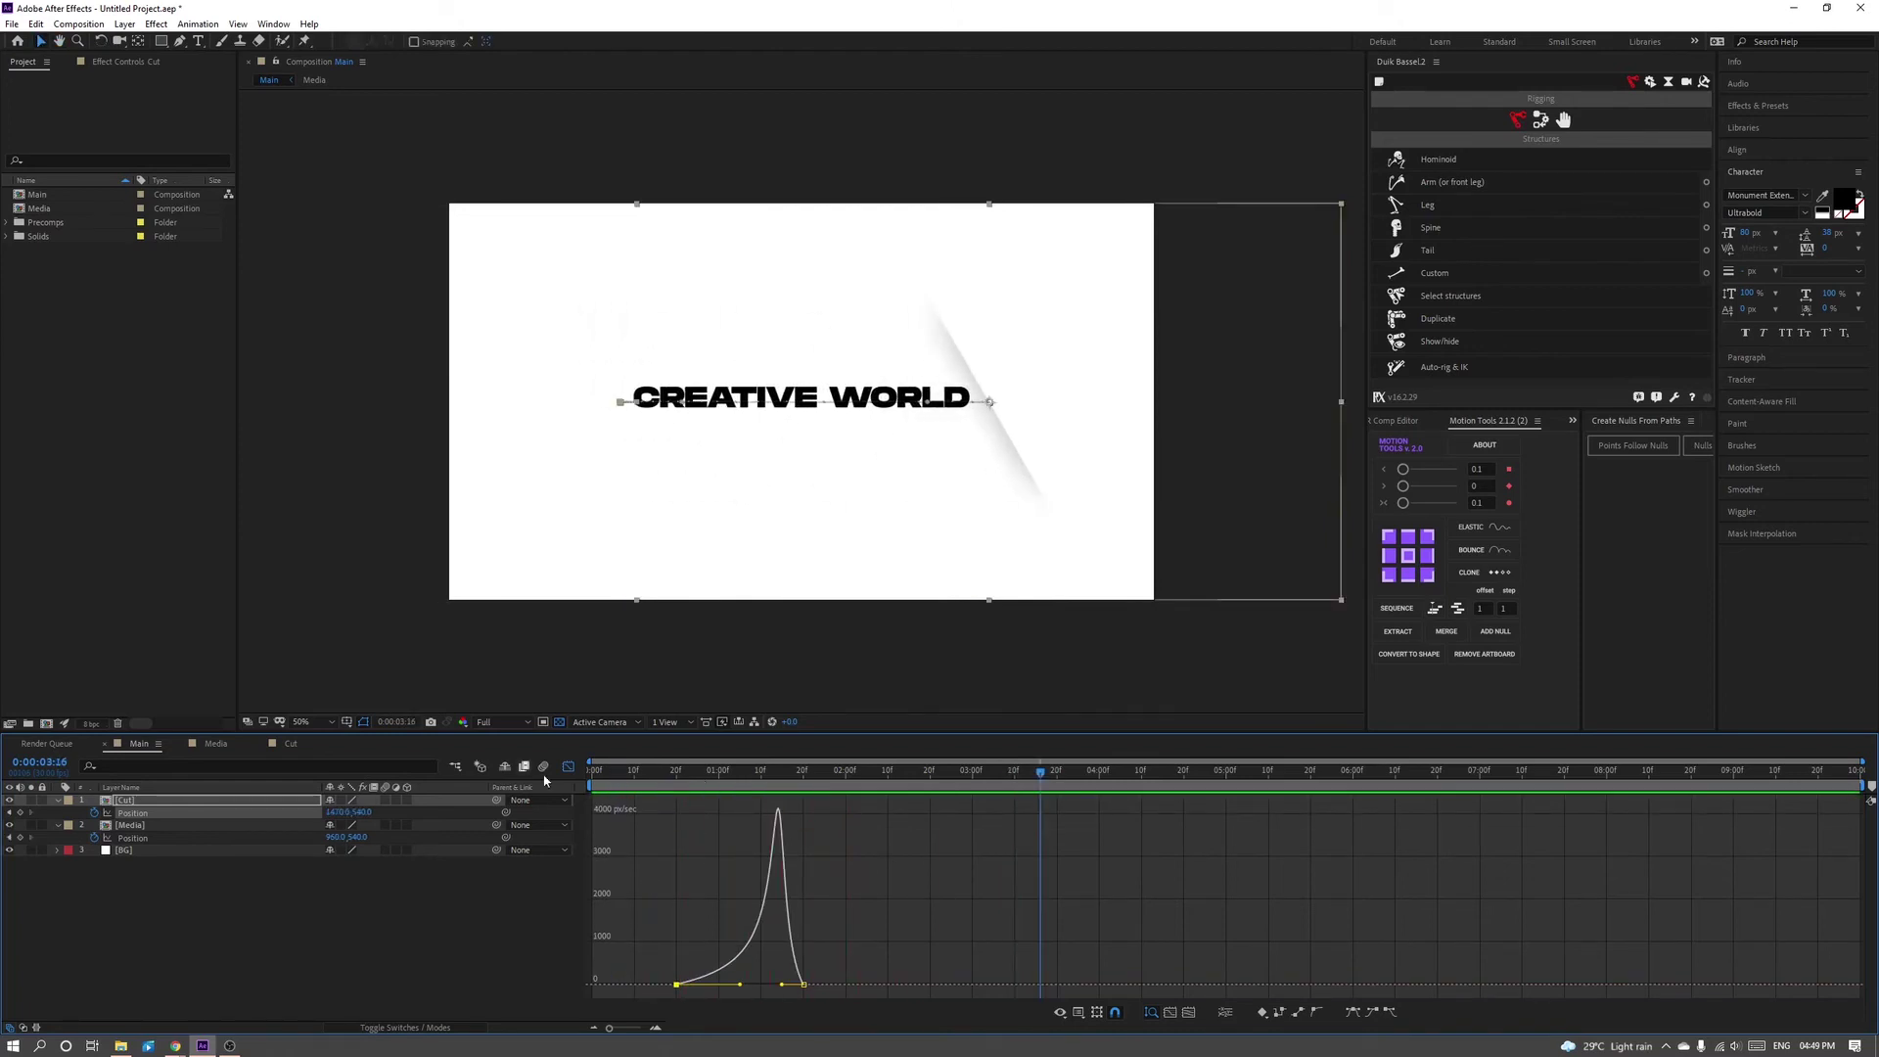
click(569, 767)
drag(858, 770, 927, 772)
key(Page_Down)
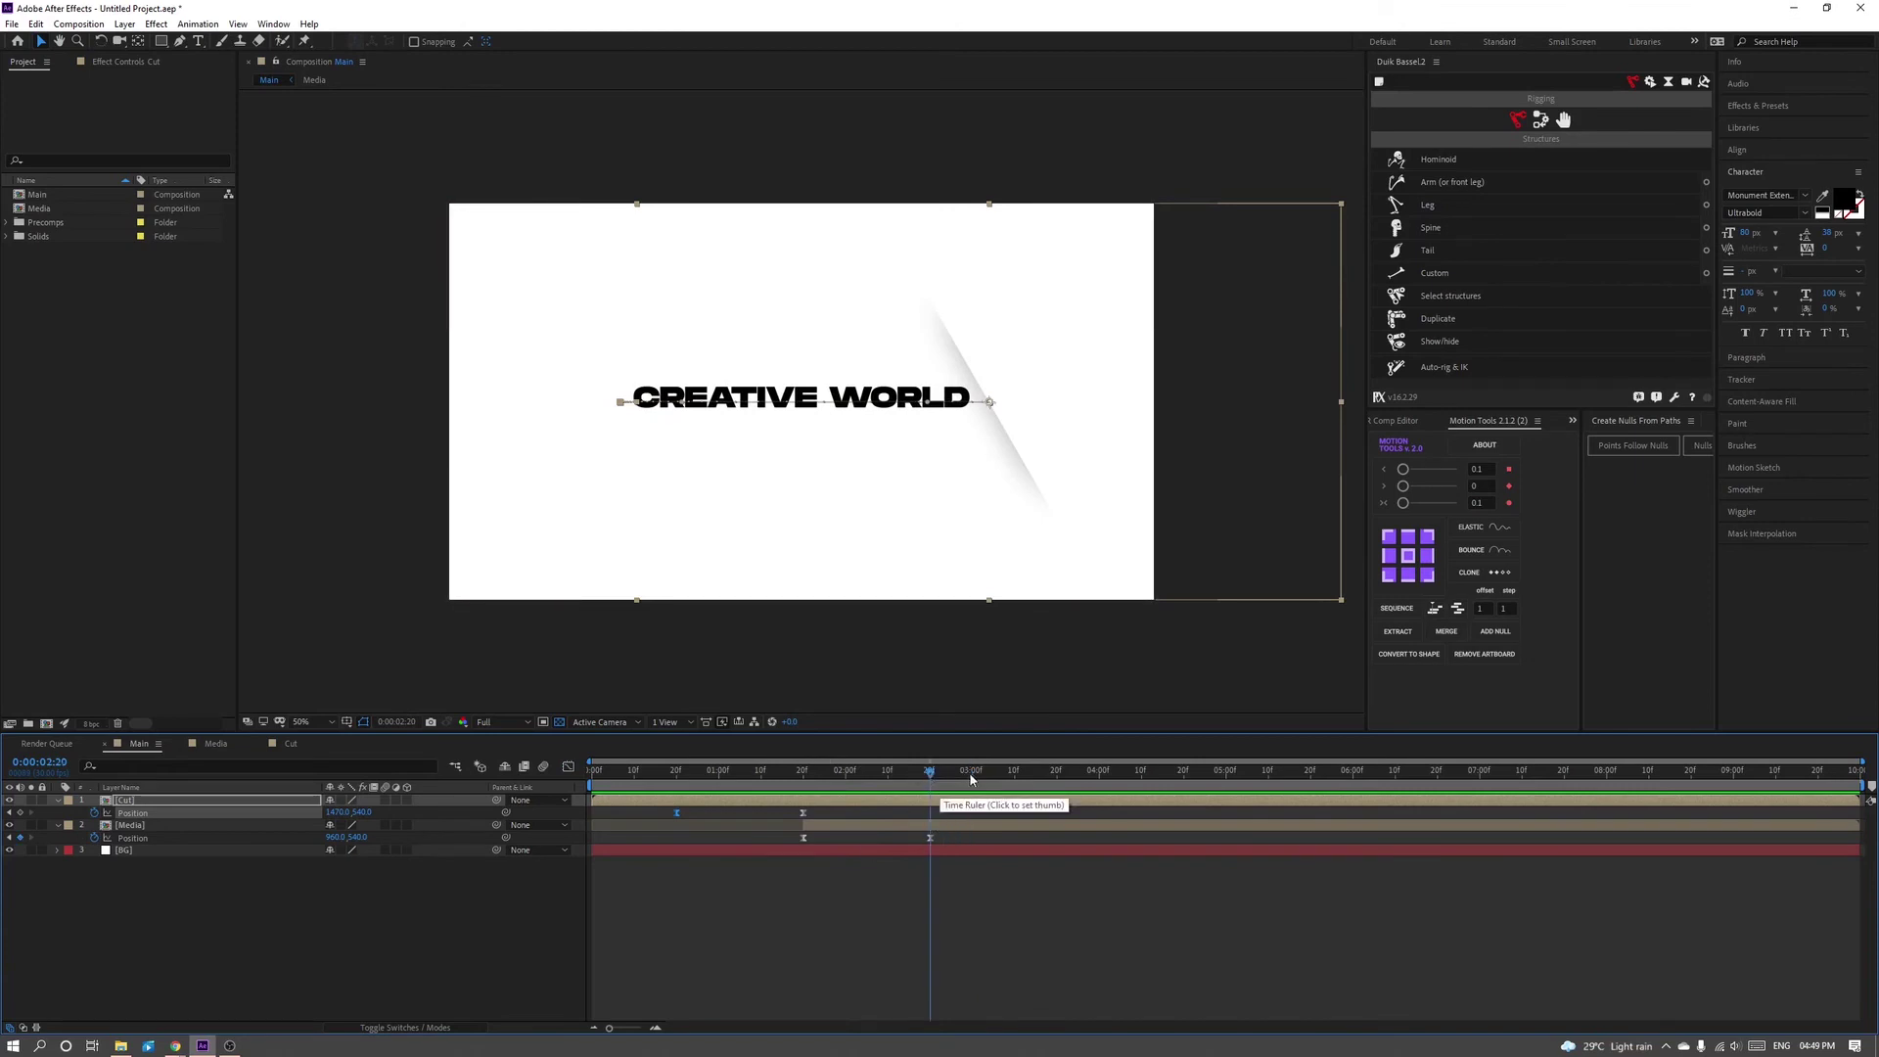
- In the Cut comp, keyframe the second solid's Opacity from 100% at 2:20 to 0% at 3:00
click(314, 745)
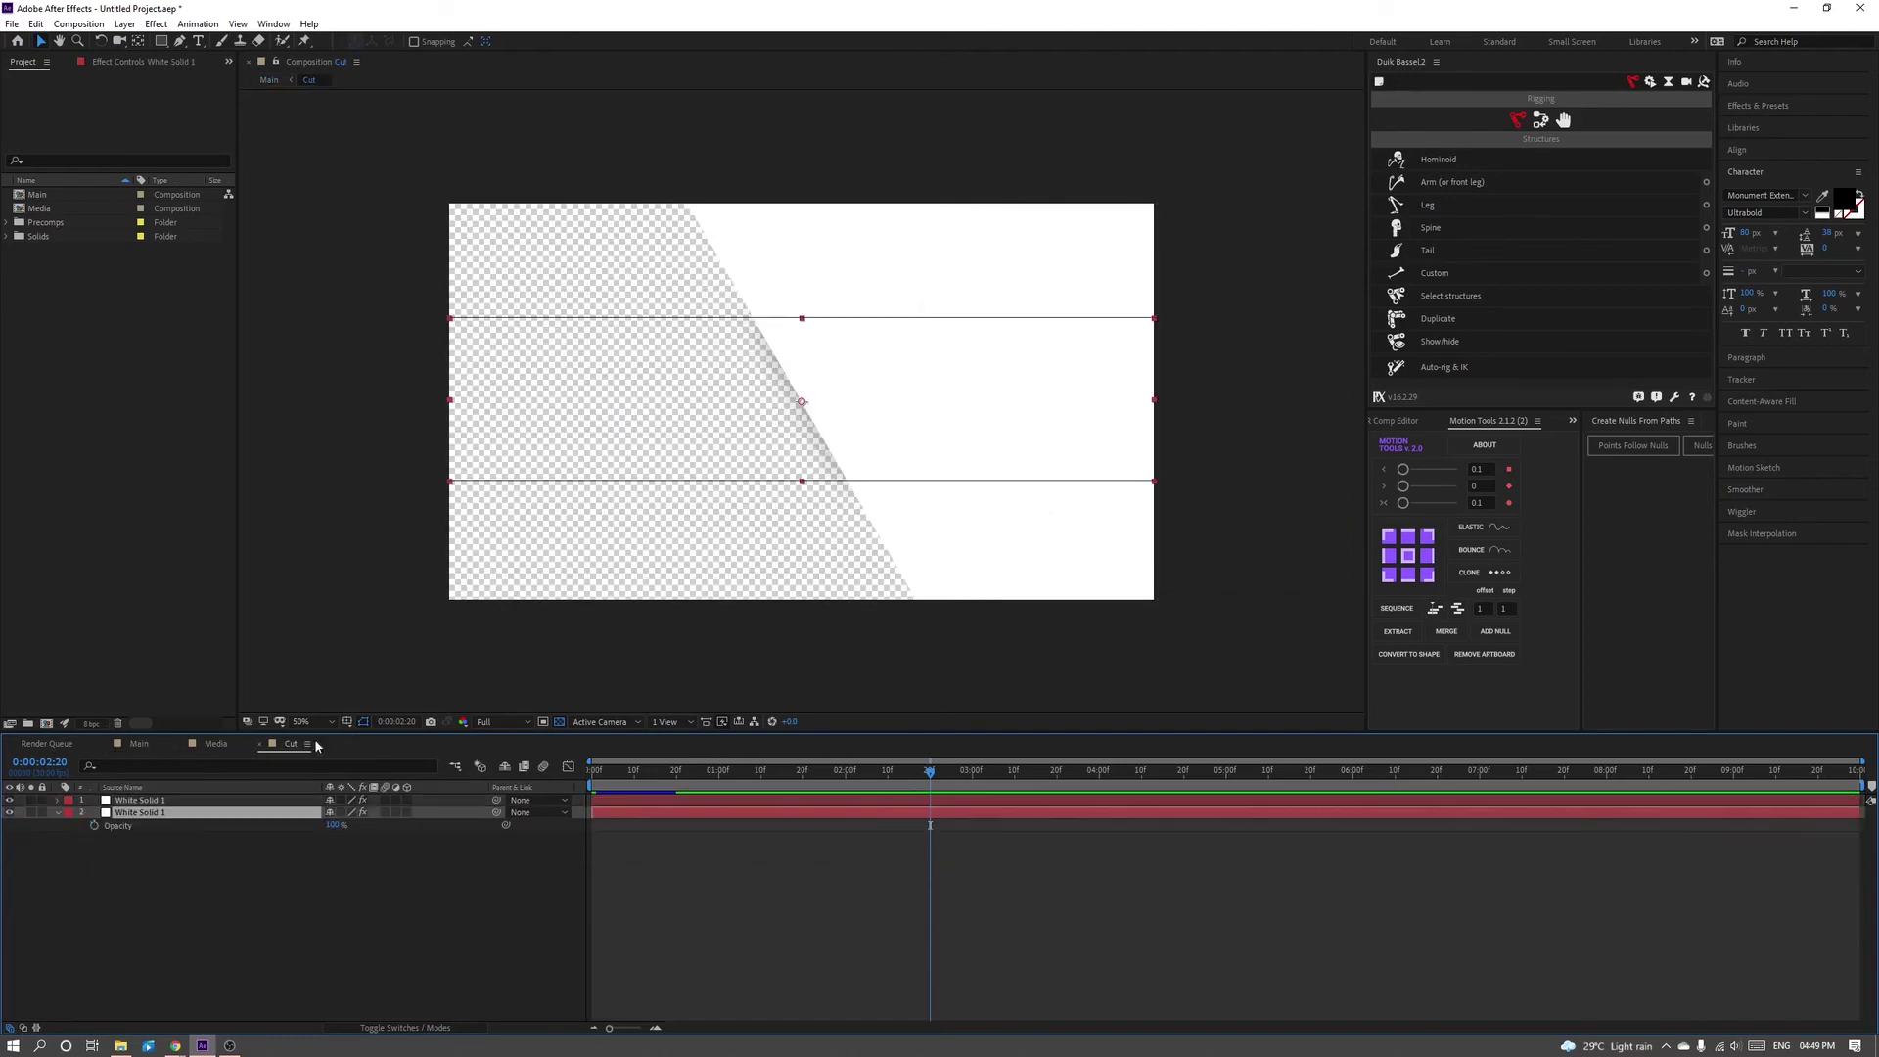
click(95, 827)
drag(935, 778, 977, 778)
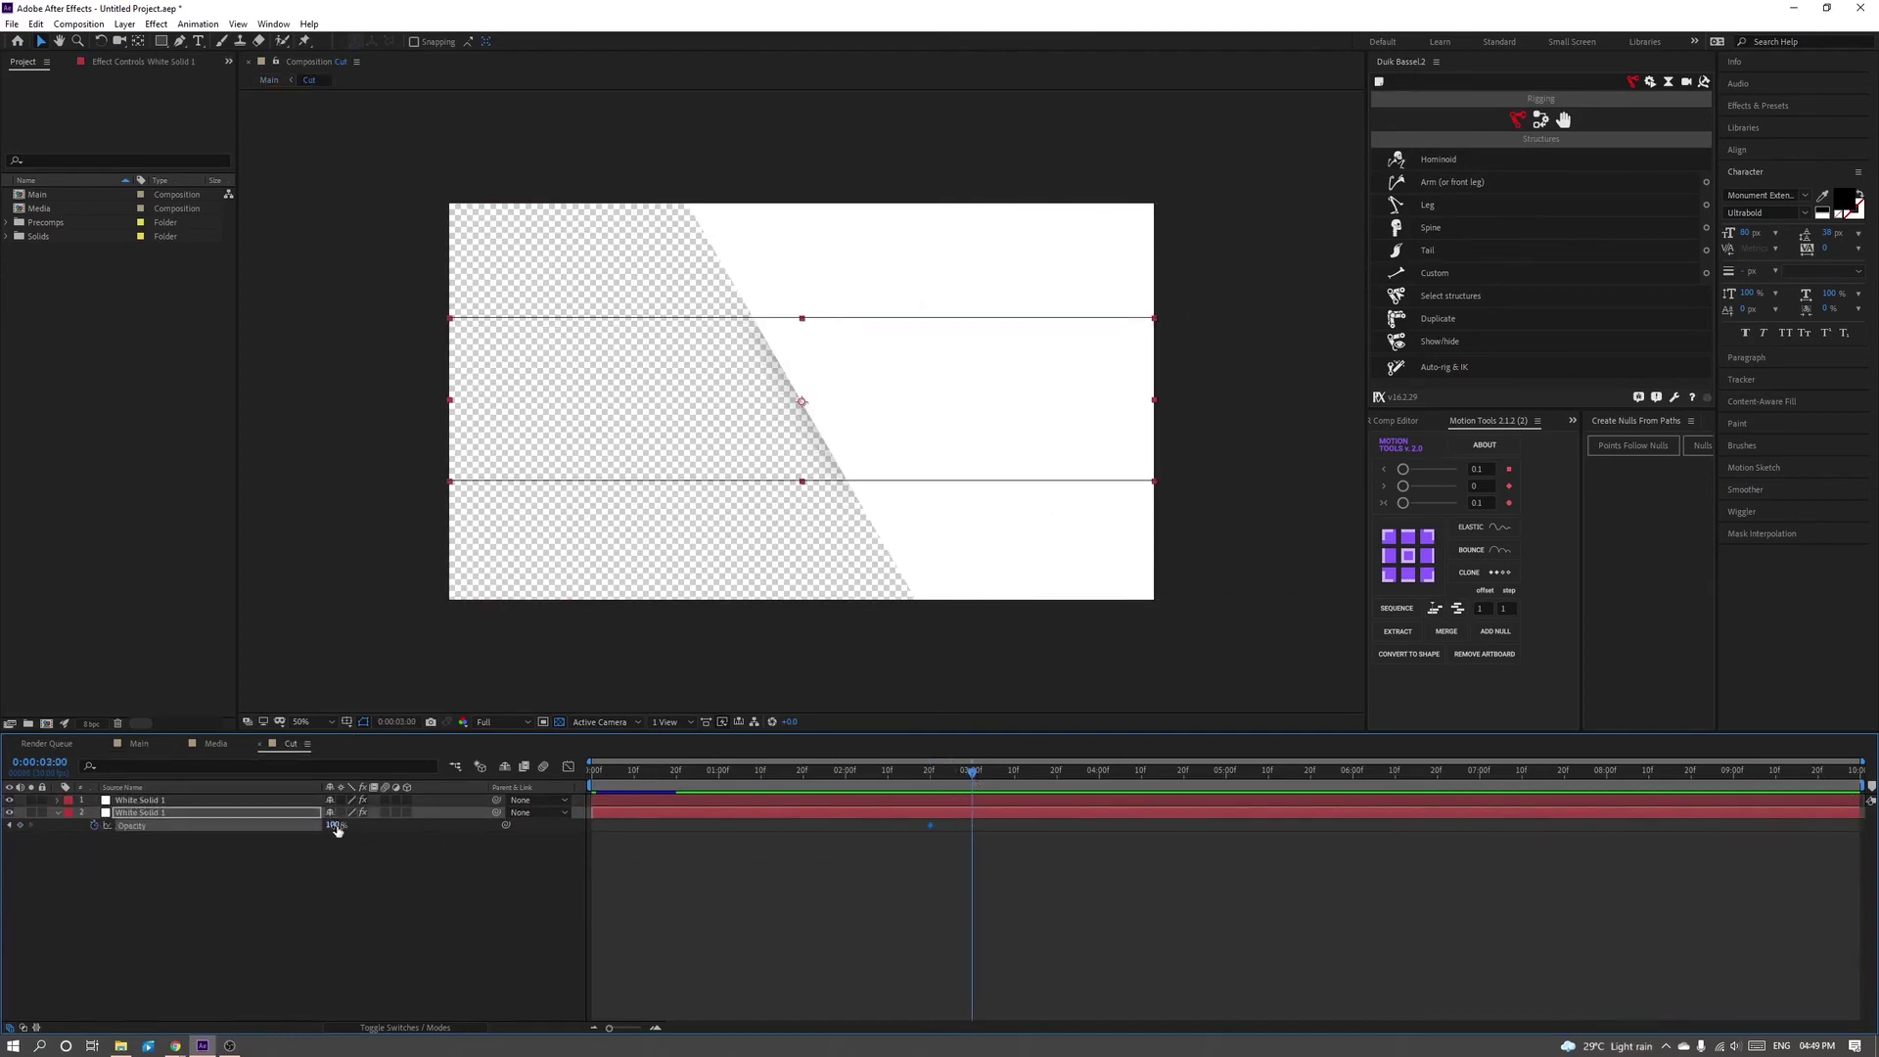
drag(336, 826, 333, 826)
text(0)
key(Return)
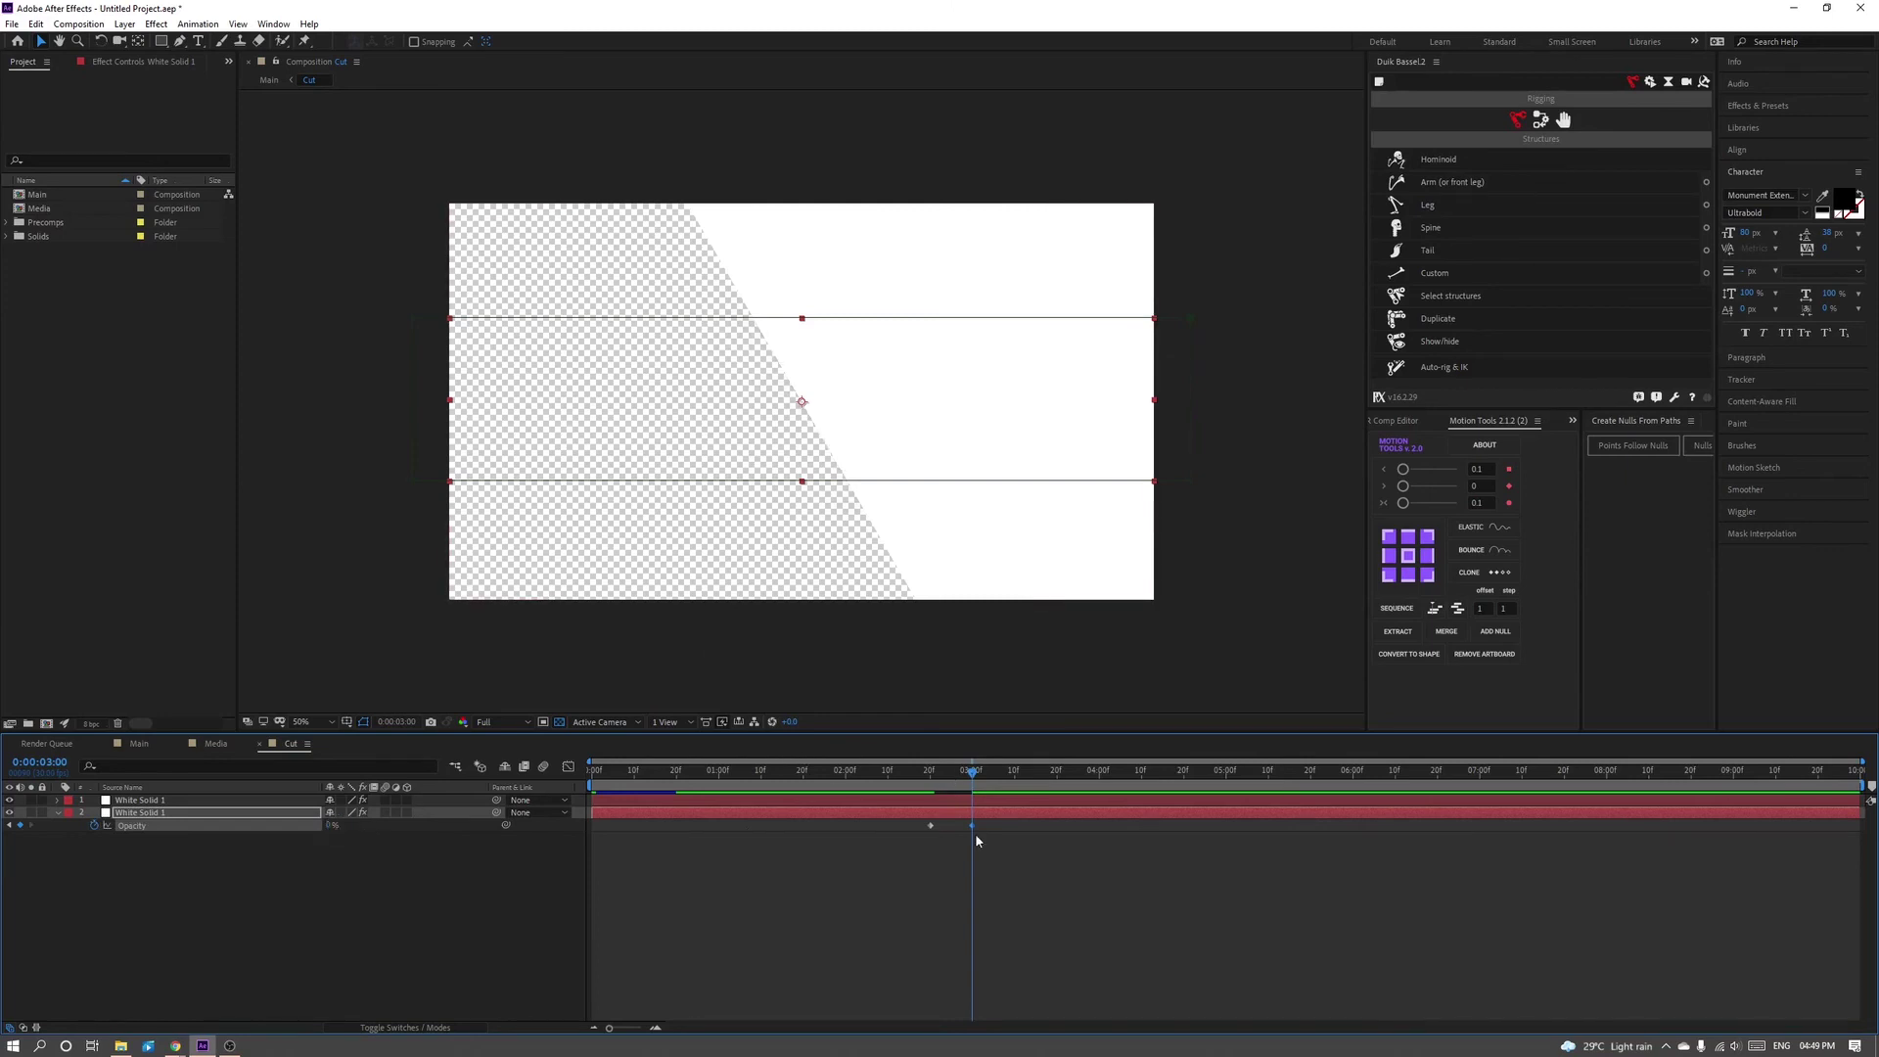
- Shift the 0% Opacity keyframe later and reveal the layer's animated mask and opacity keys
drag(972, 825, 1015, 825)
drag(972, 789, 931, 789)
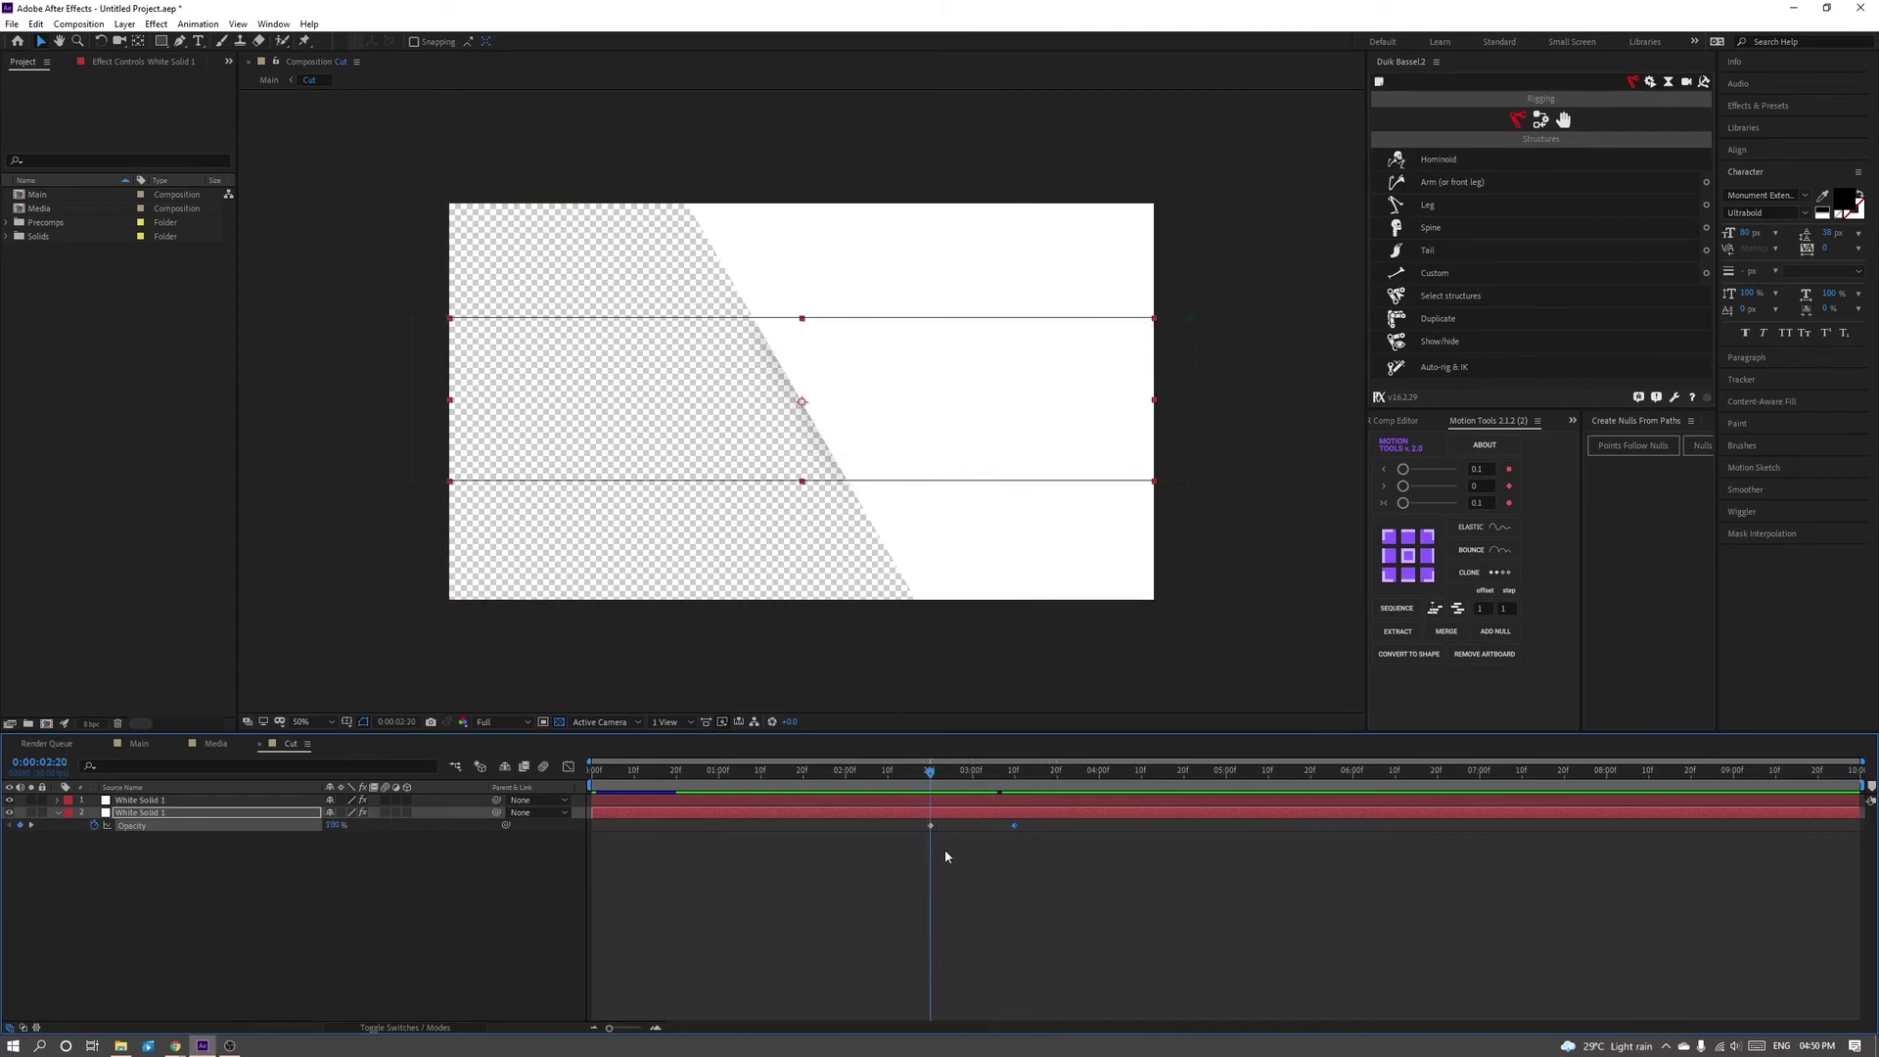
click(961, 814)
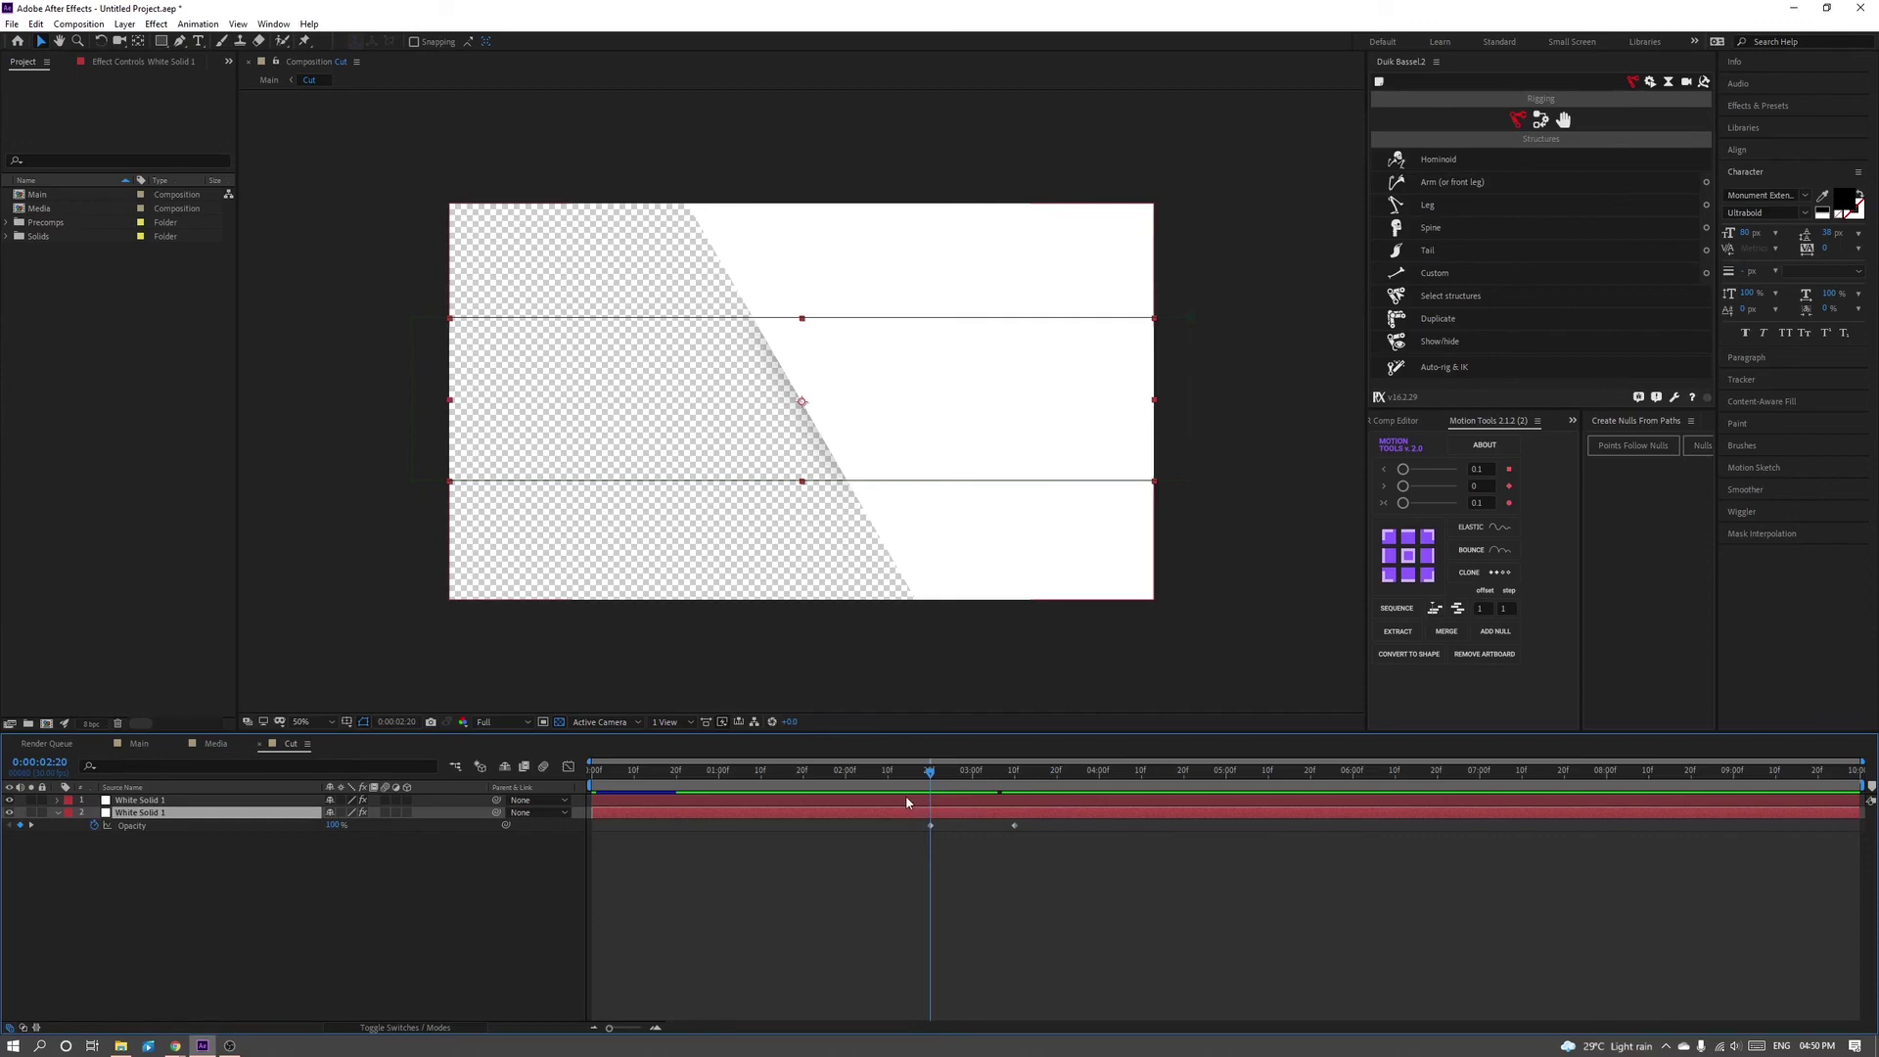
key(shift+m)
mouse_move(906, 832)
mouse_down()
mouse_move(1027, 867)
mouse_move(871, 844)
mouse_up()
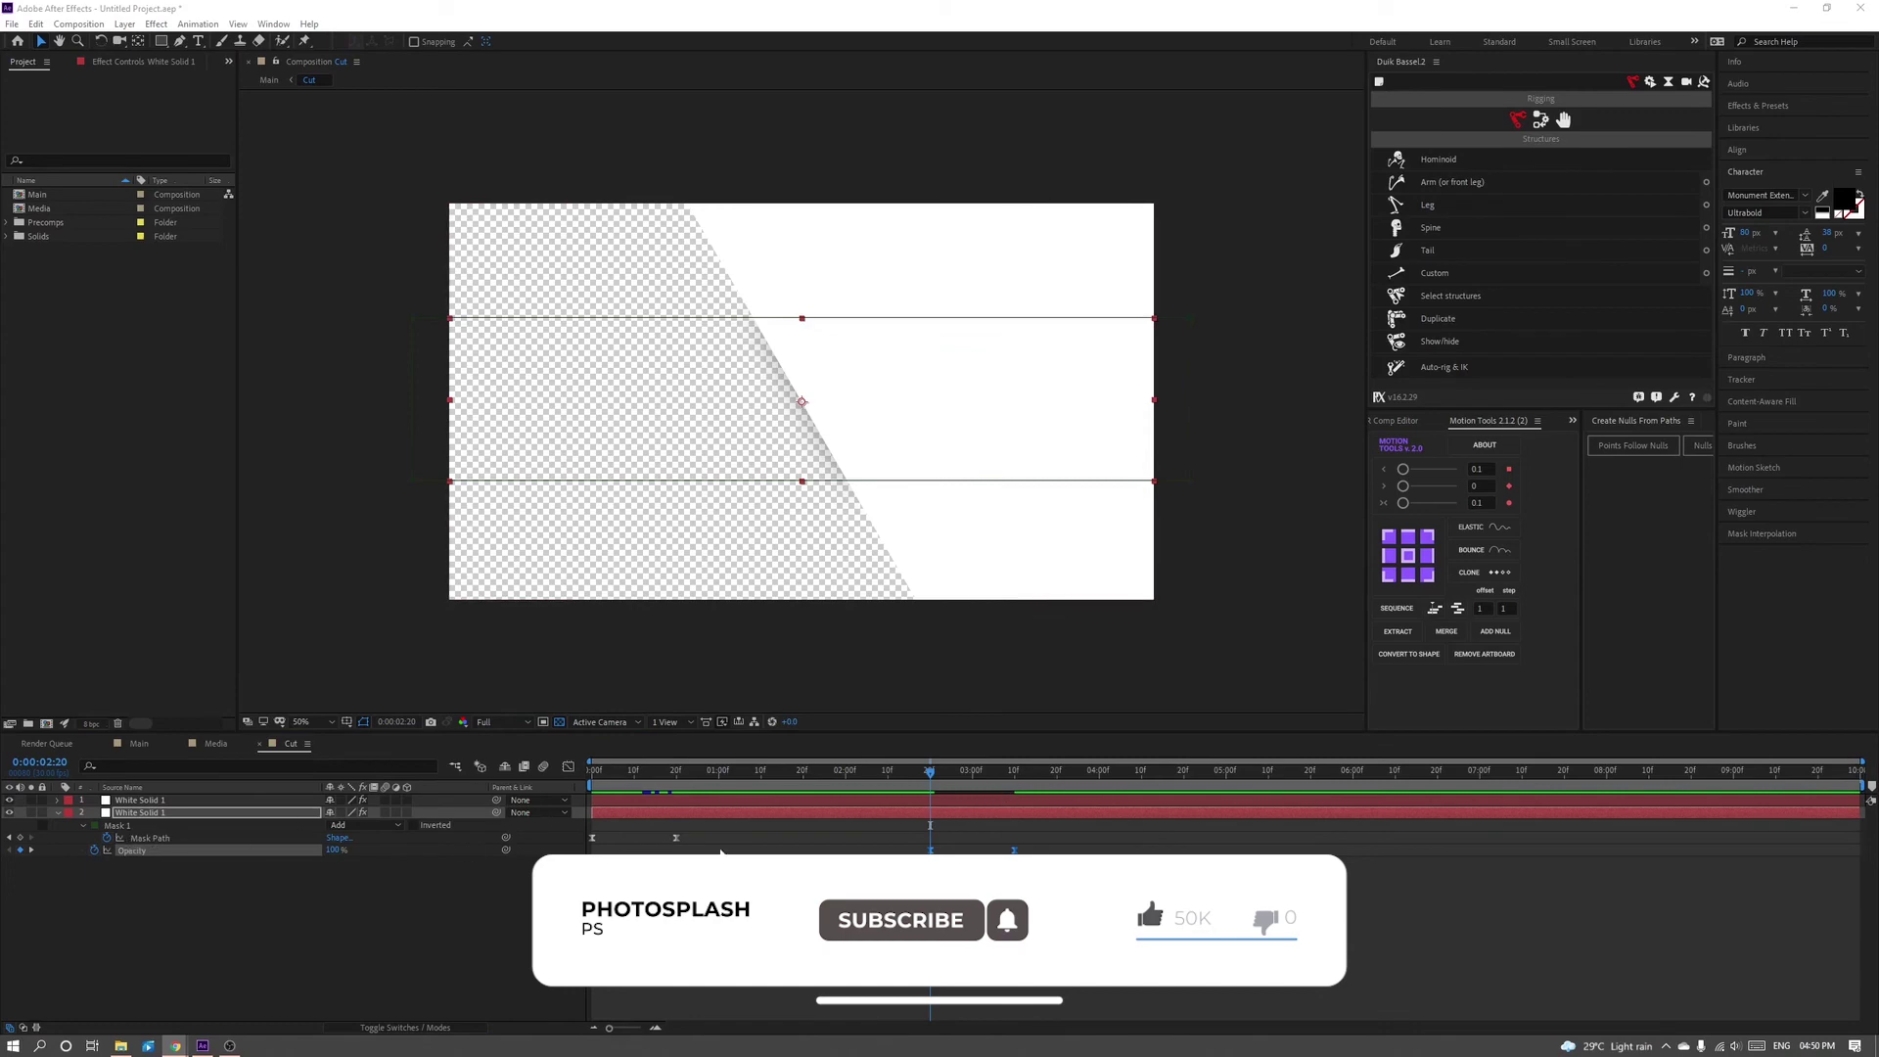
- Preview the Cut comp's fade and mask animation, stopping near 3:11 for mask editing
click(674, 839)
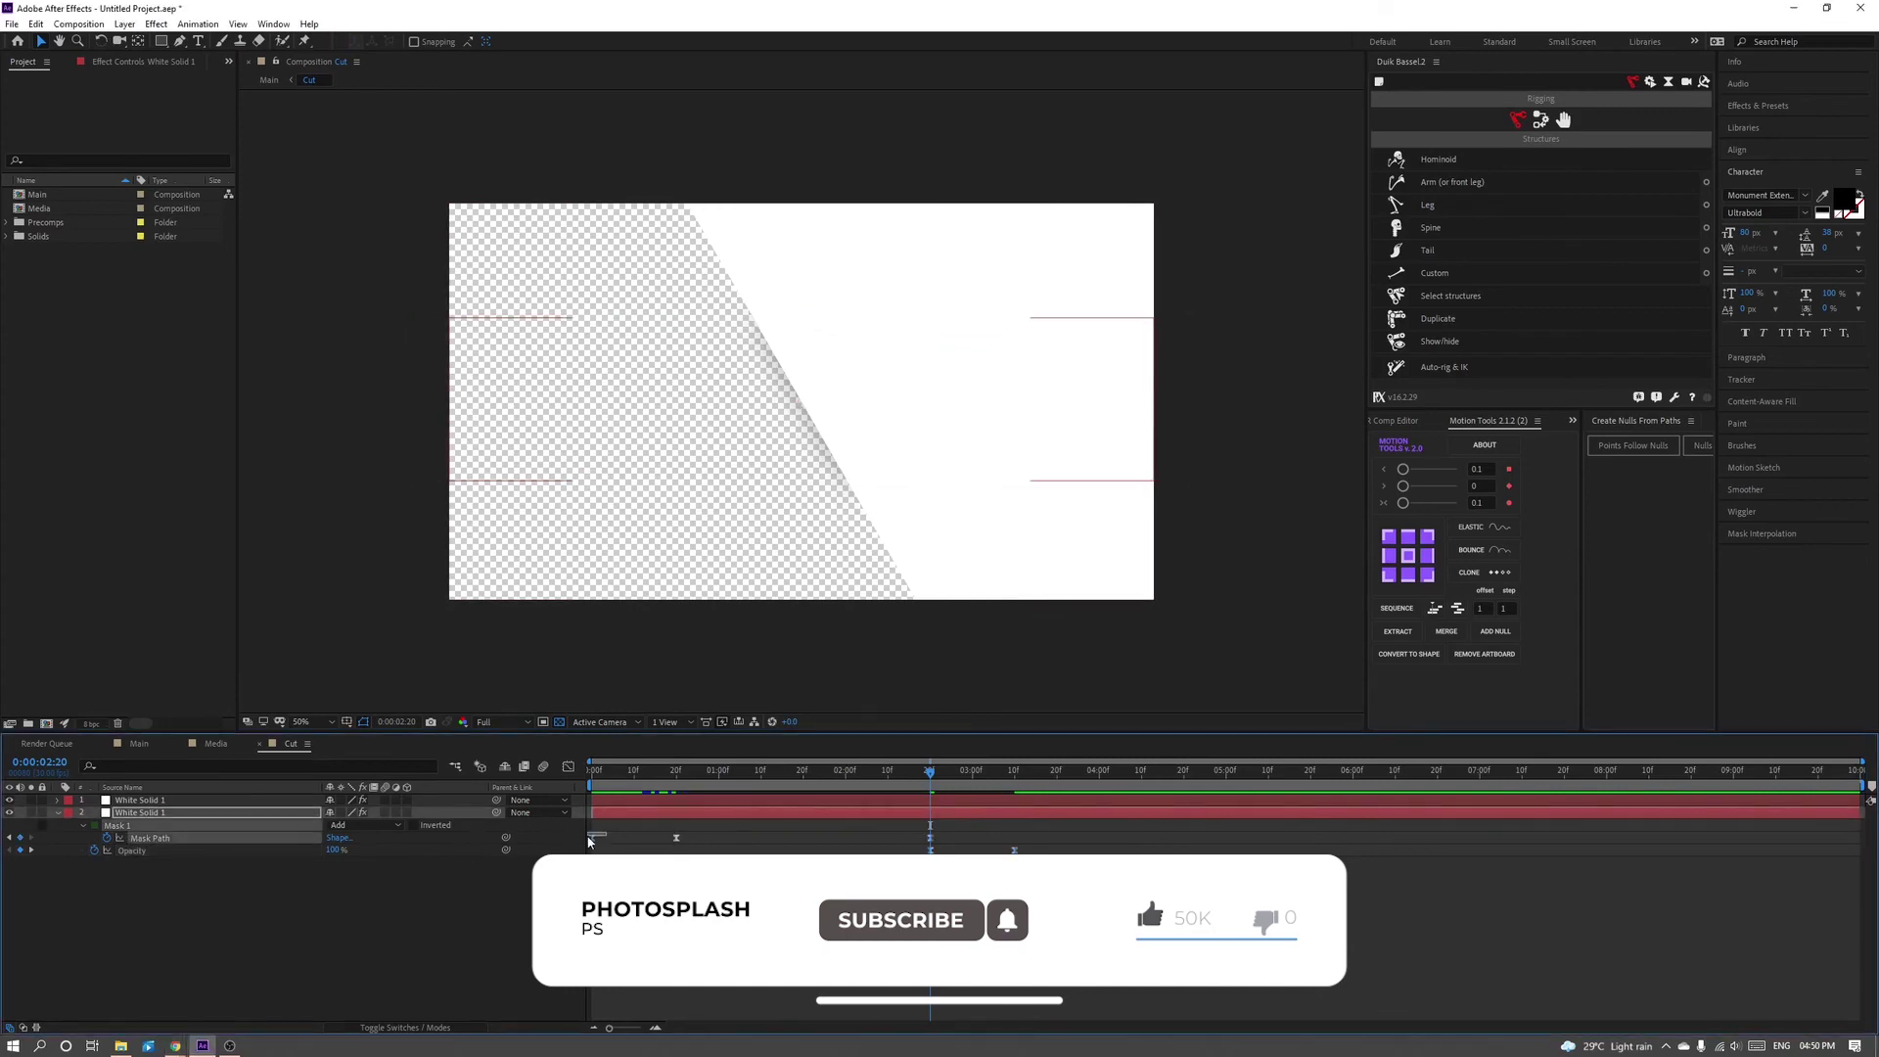
click(1024, 774)
key(space)
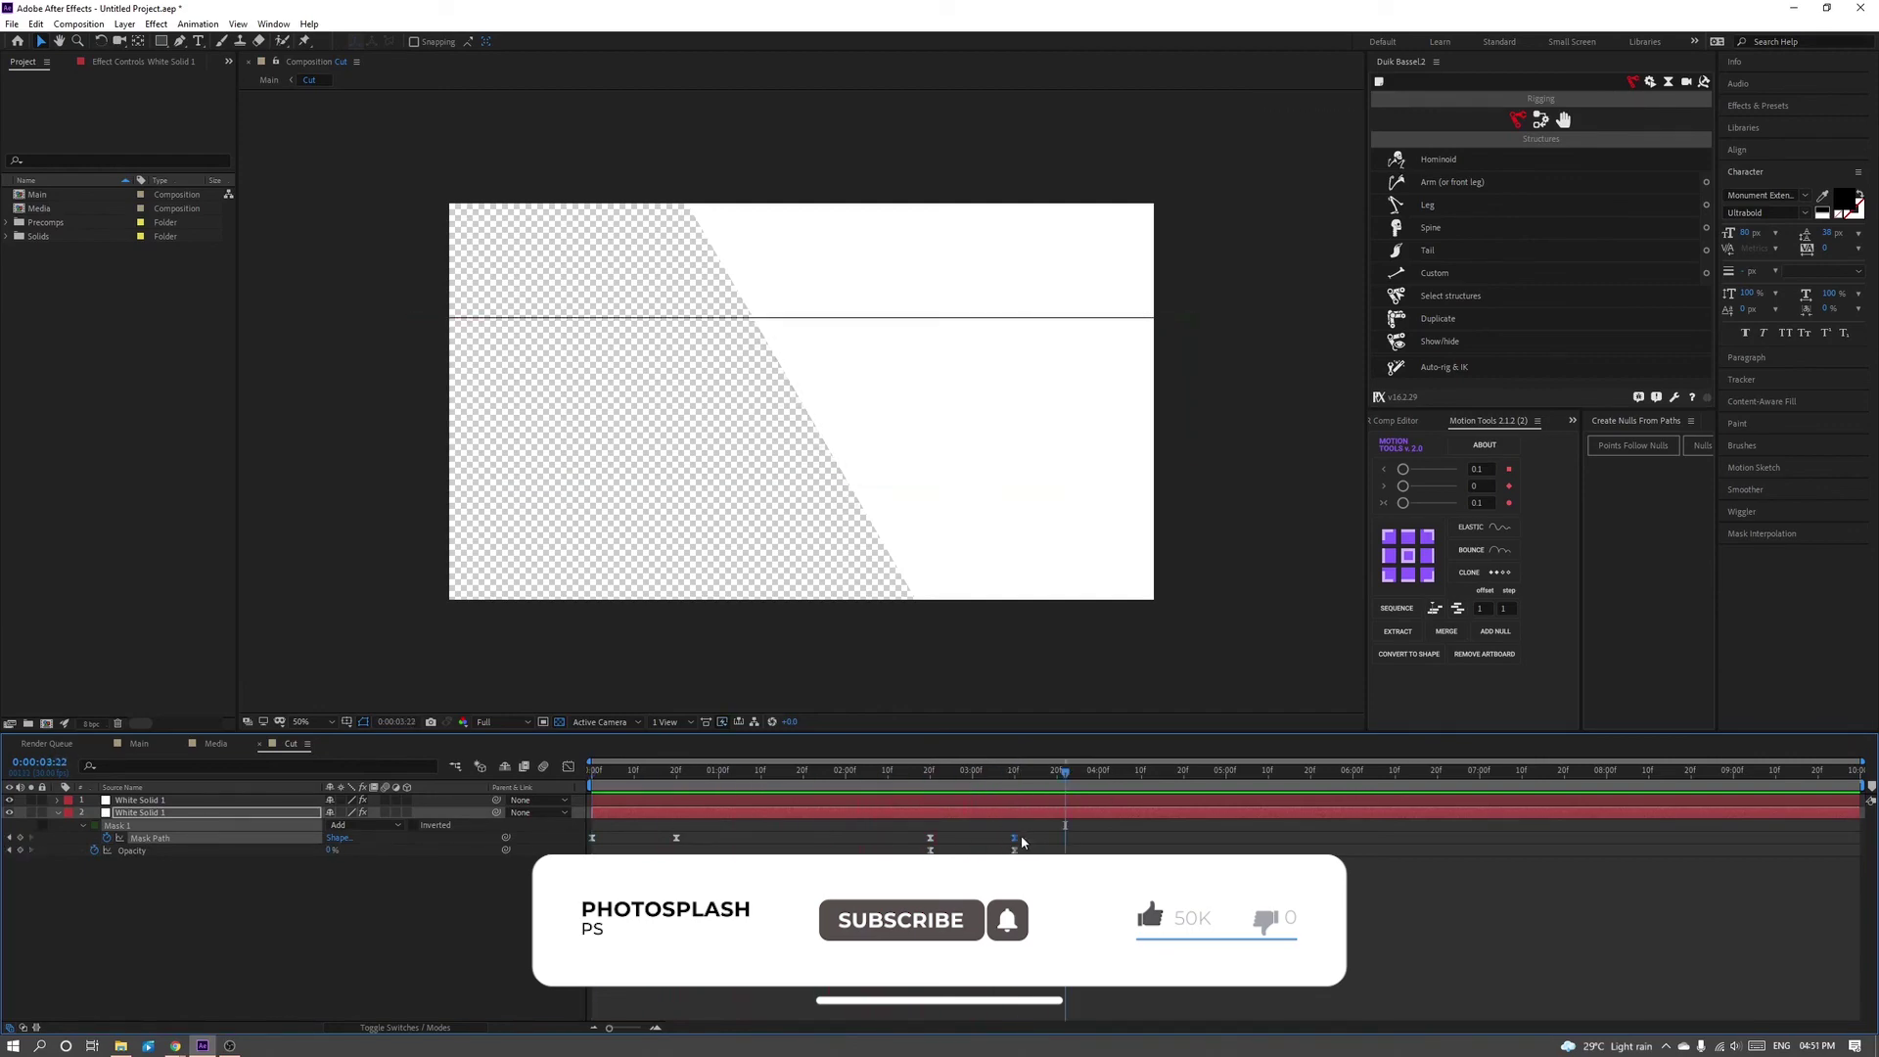
click(1019, 773)
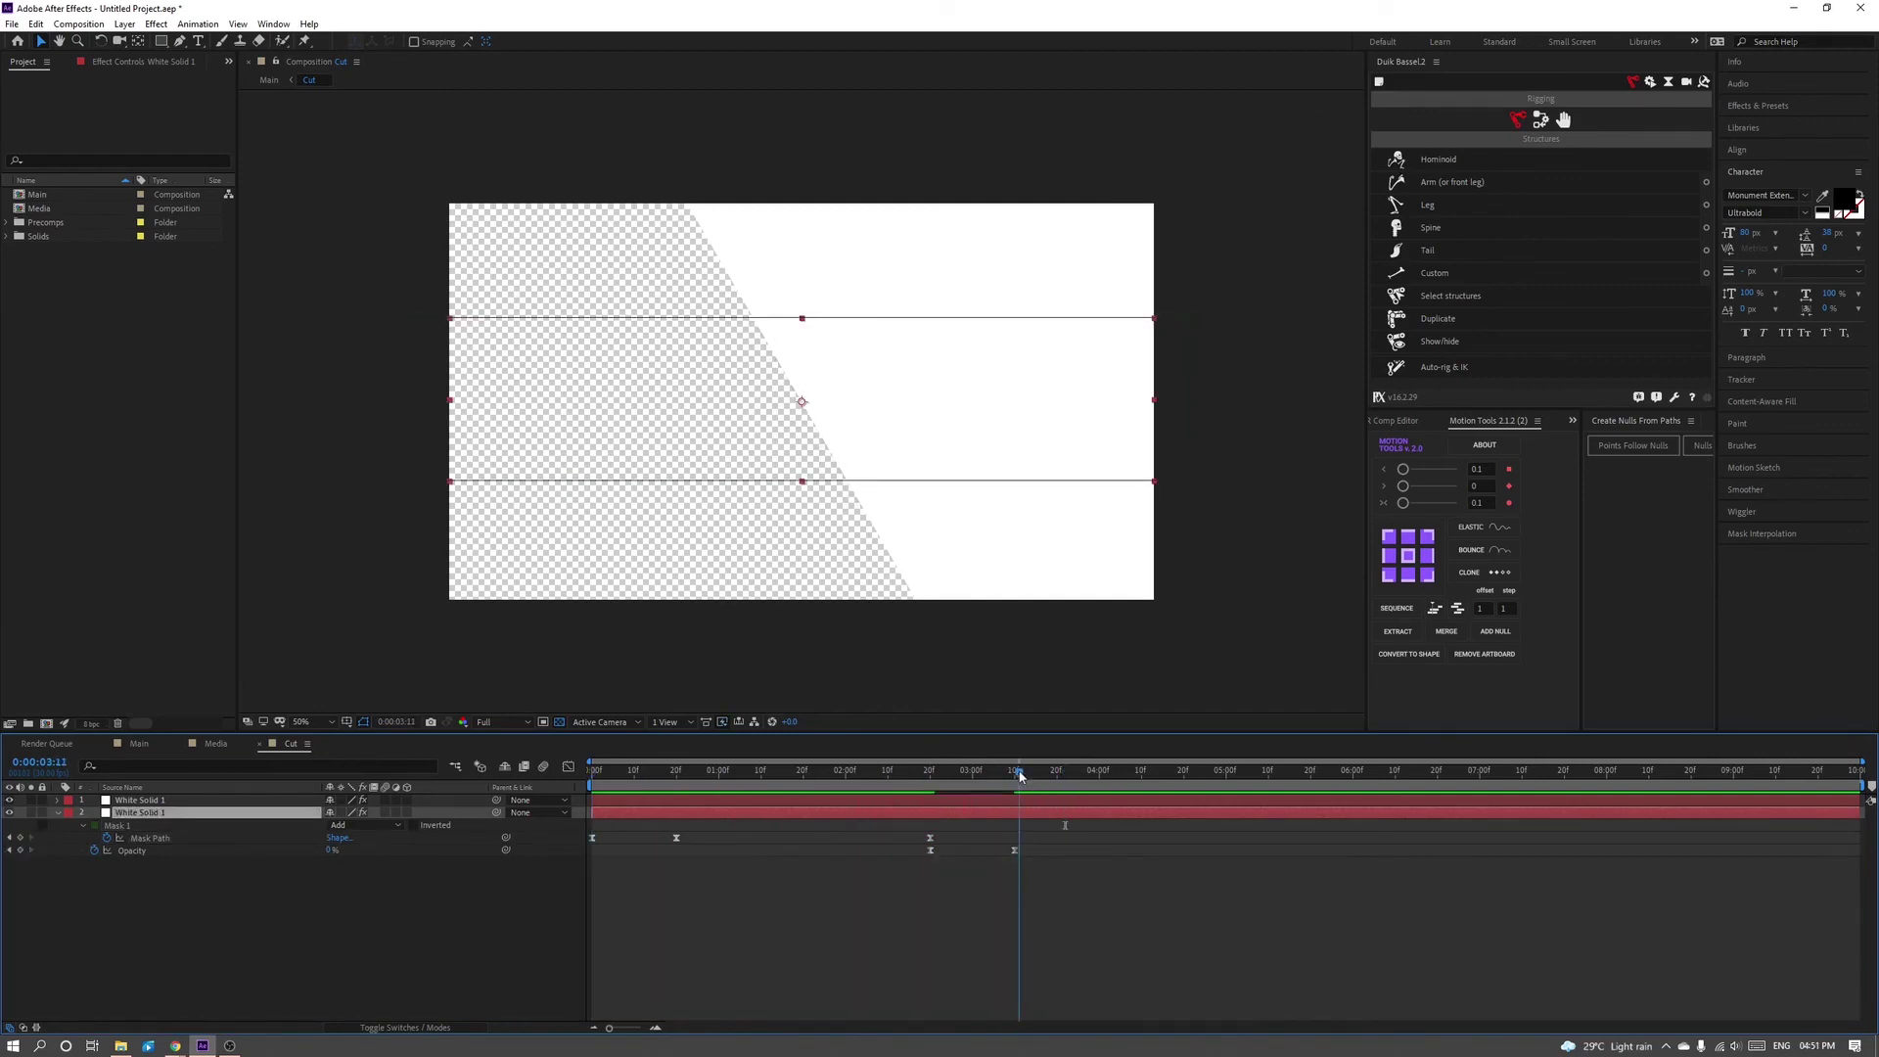
click(179, 43)
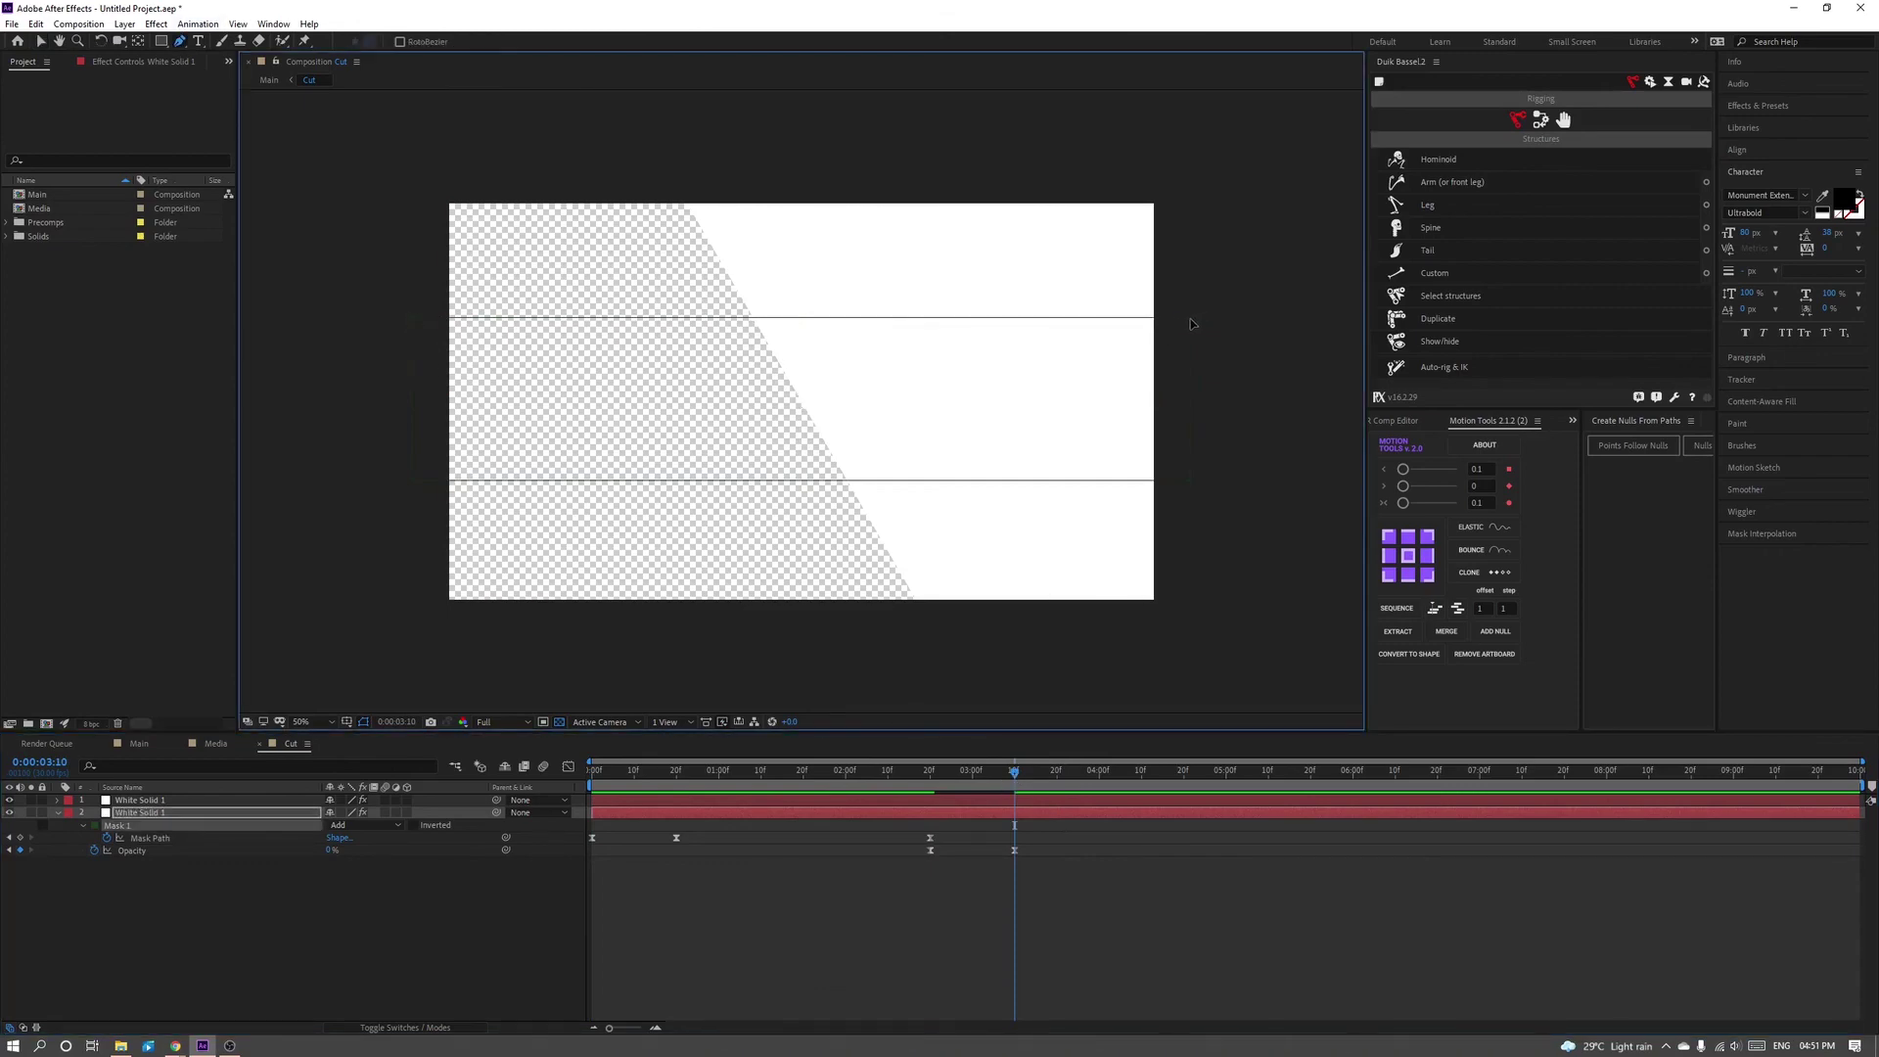
- At 3:10 drag the mask's top edge down onto its bottom edge, preview, and return to Main
drag(1191, 326, 1190, 480)
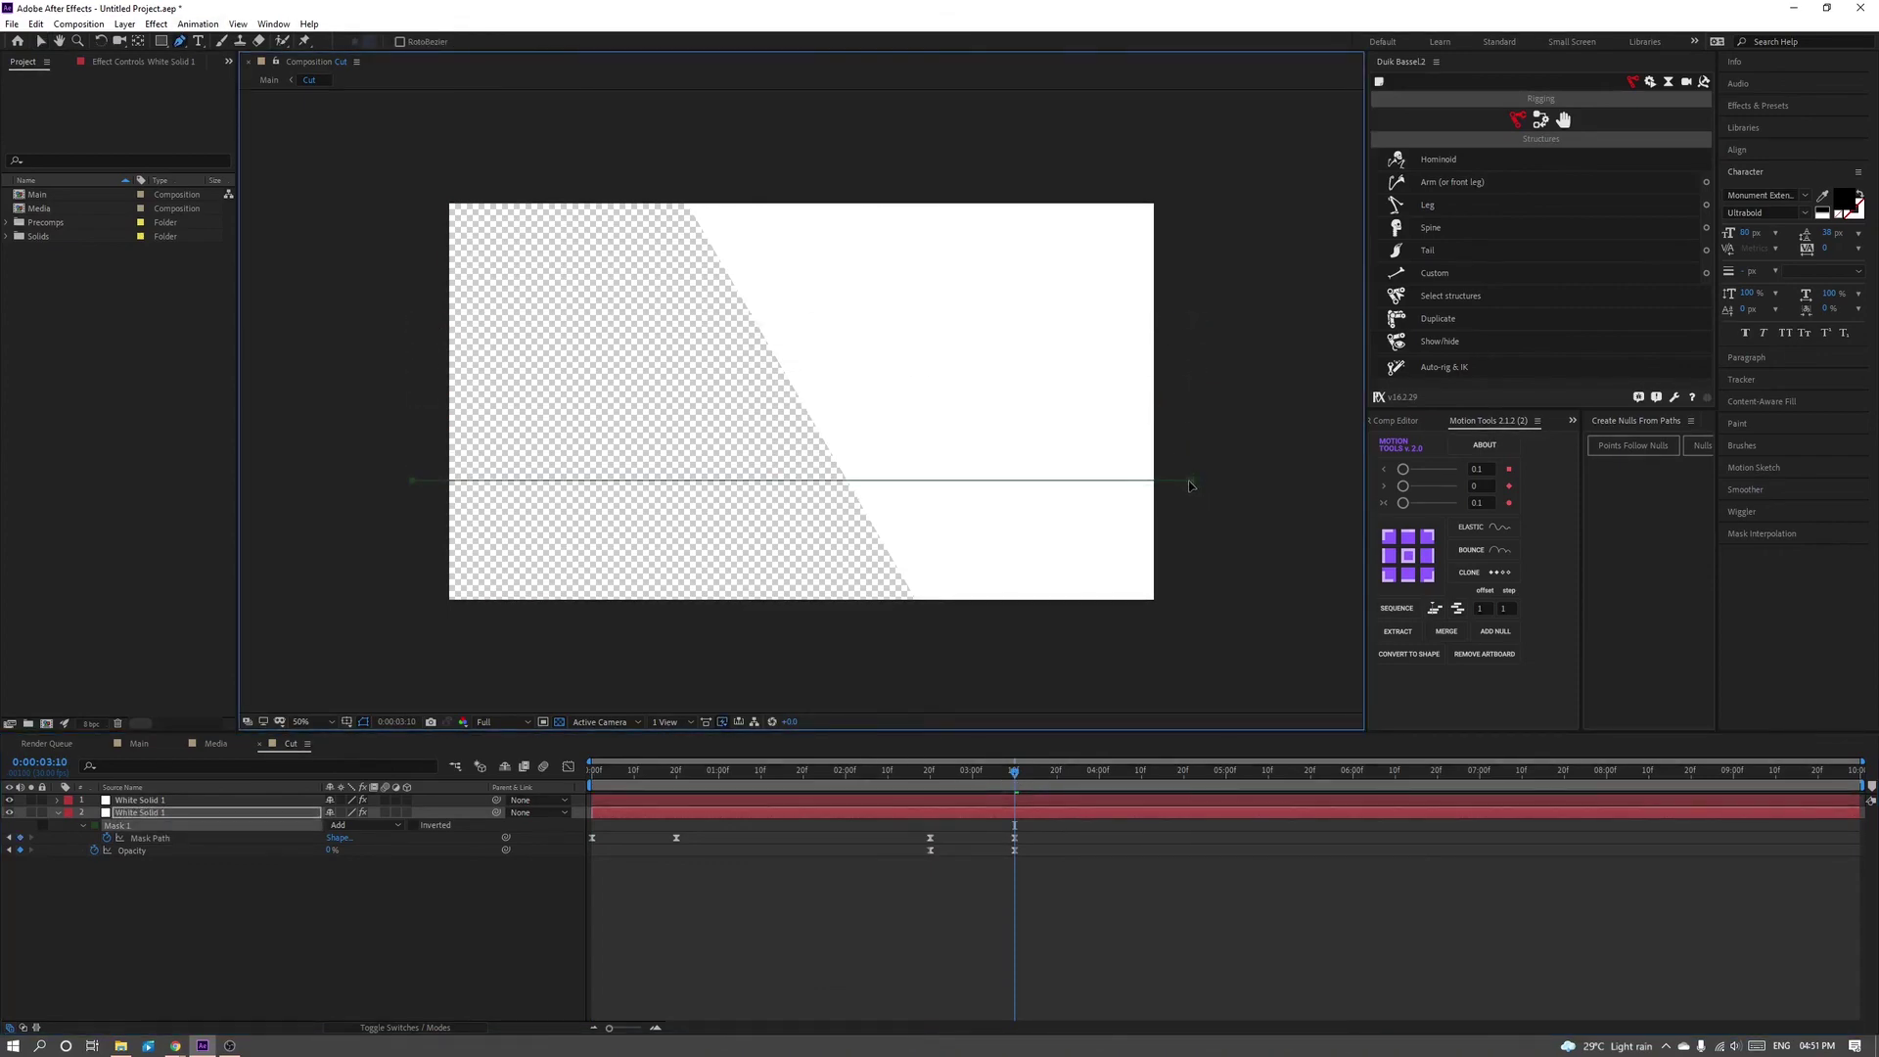
key(Home)
key(space)
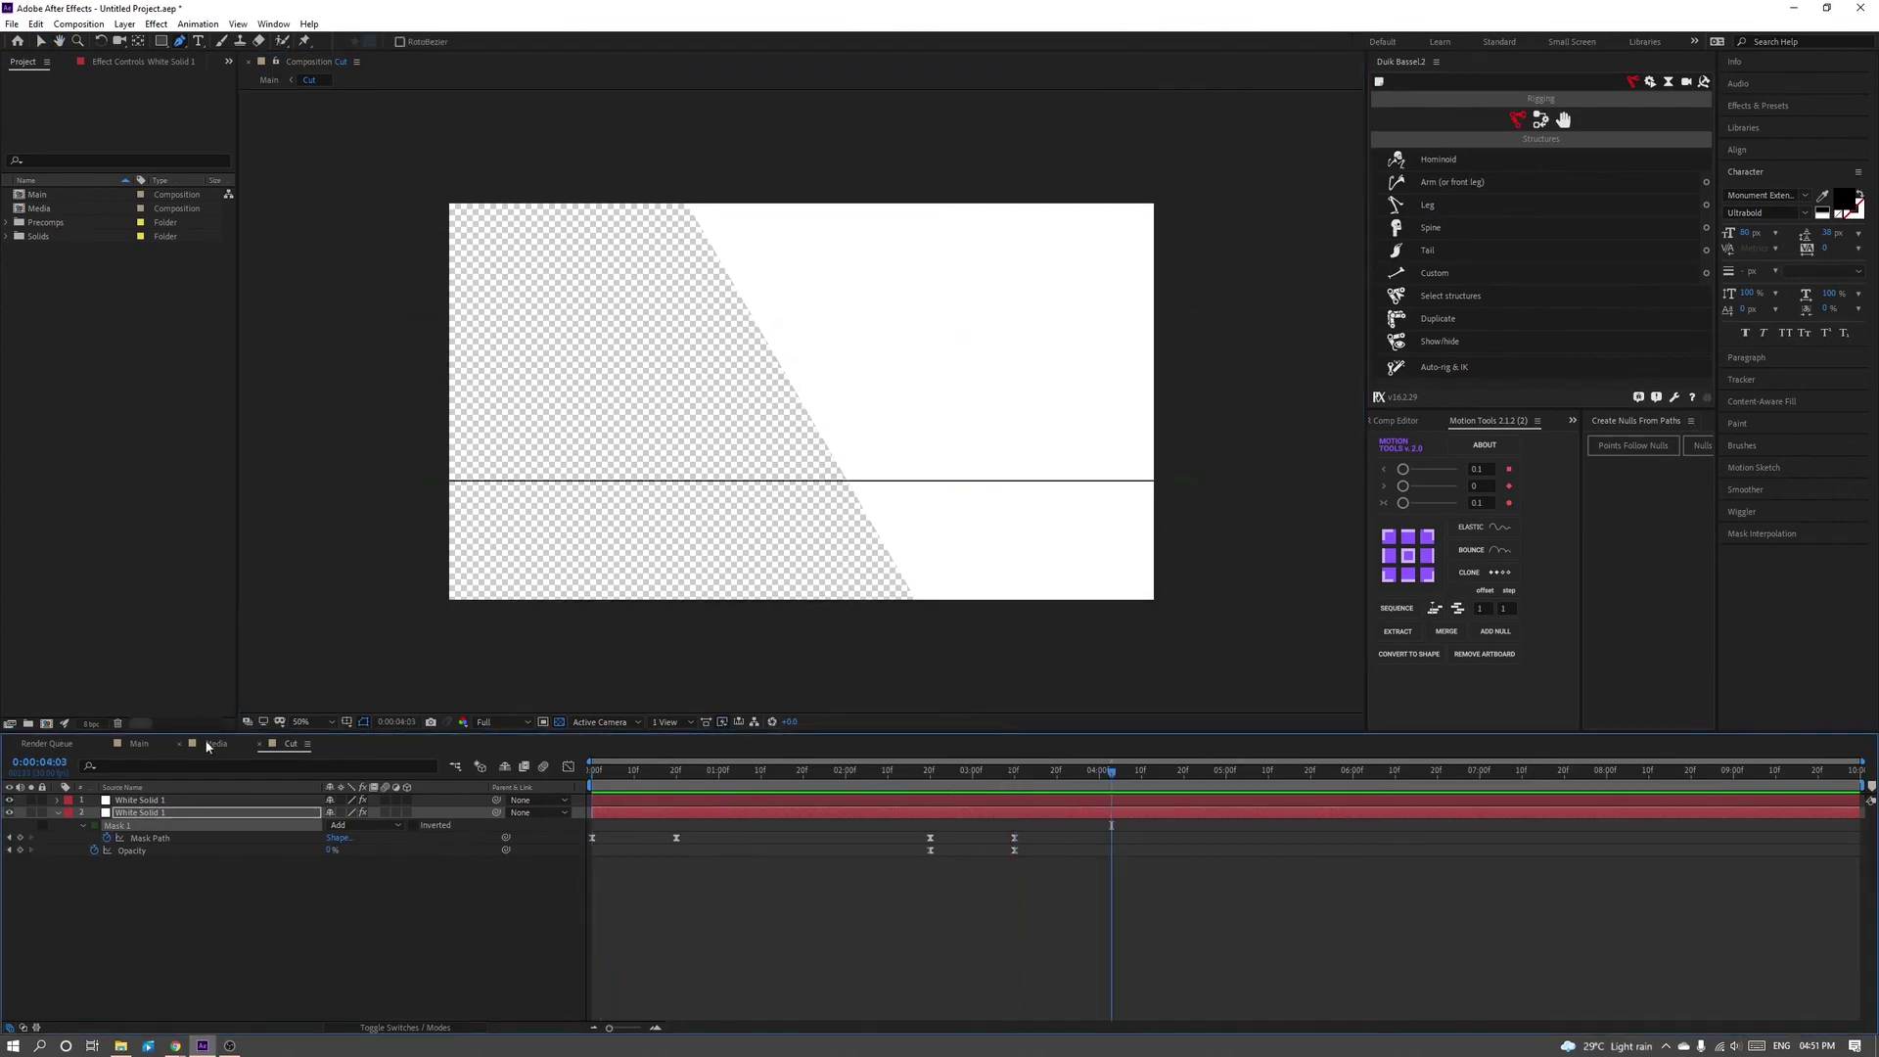
click(139, 744)
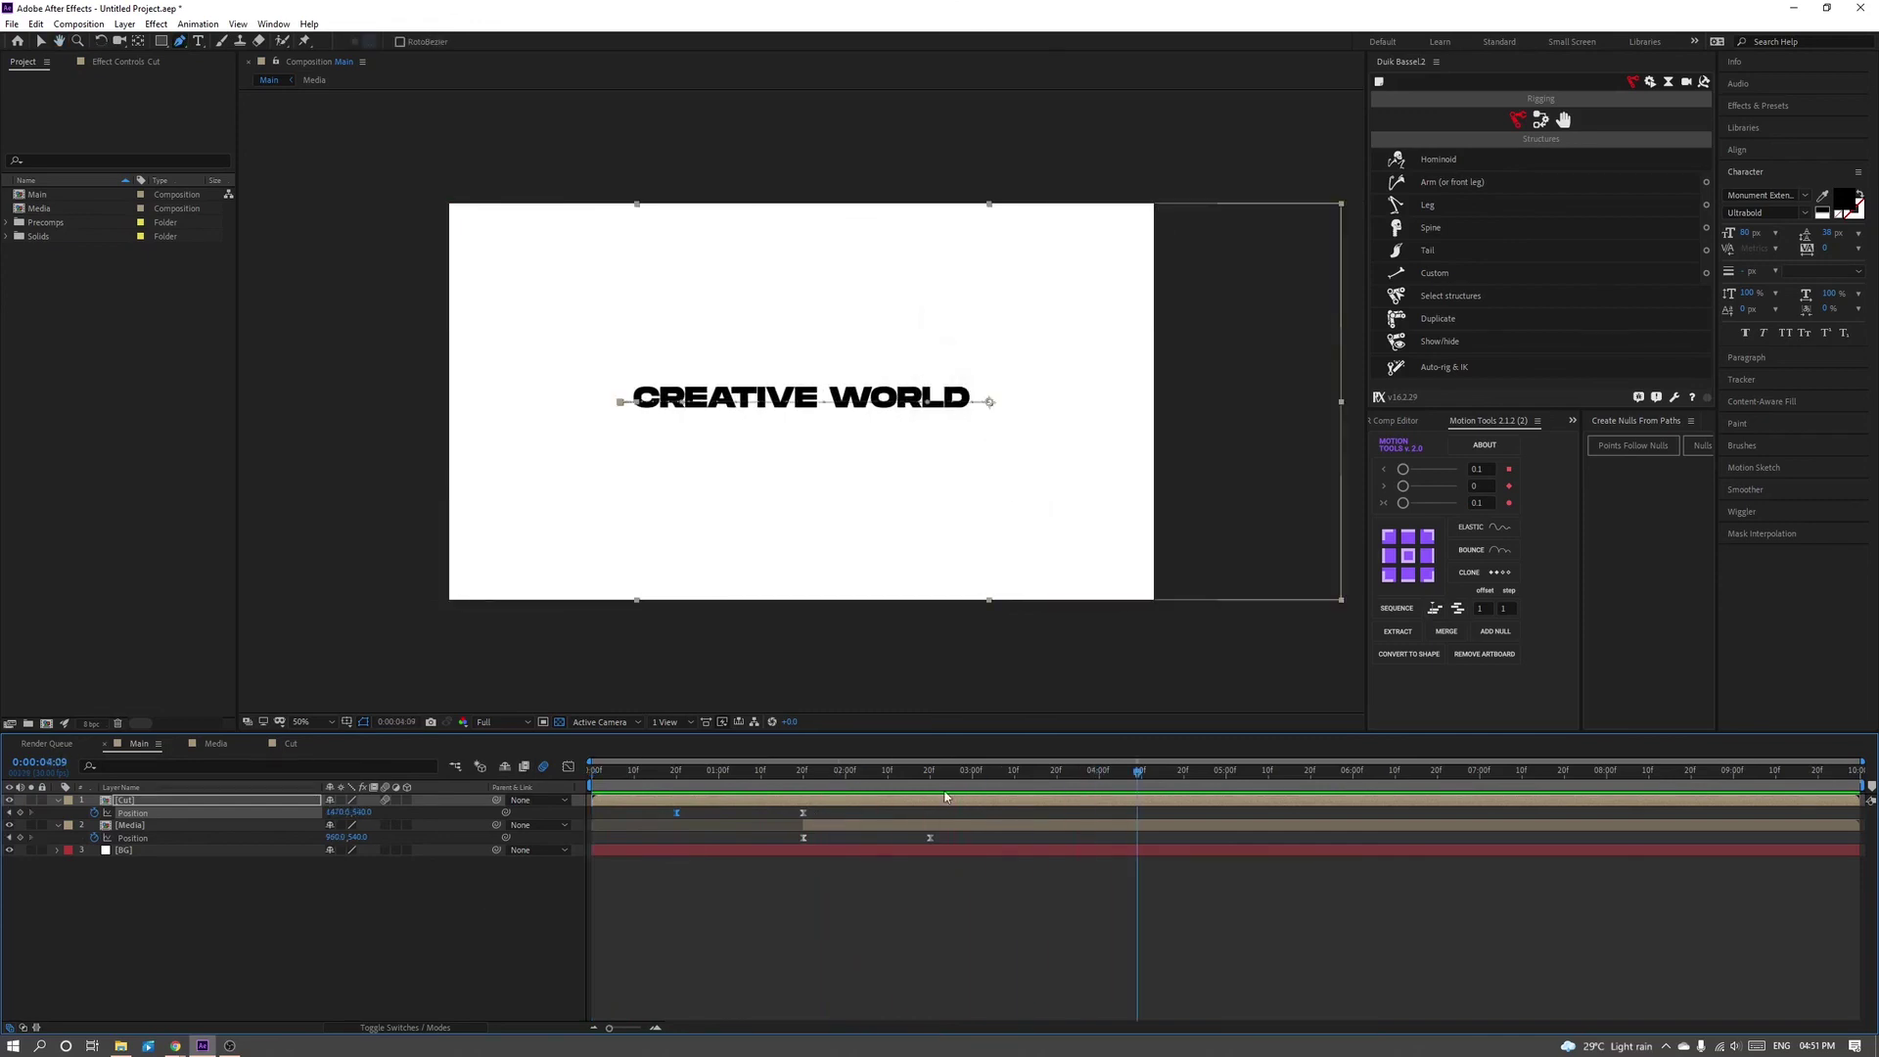
click(815, 697)
key(alt+Tab)
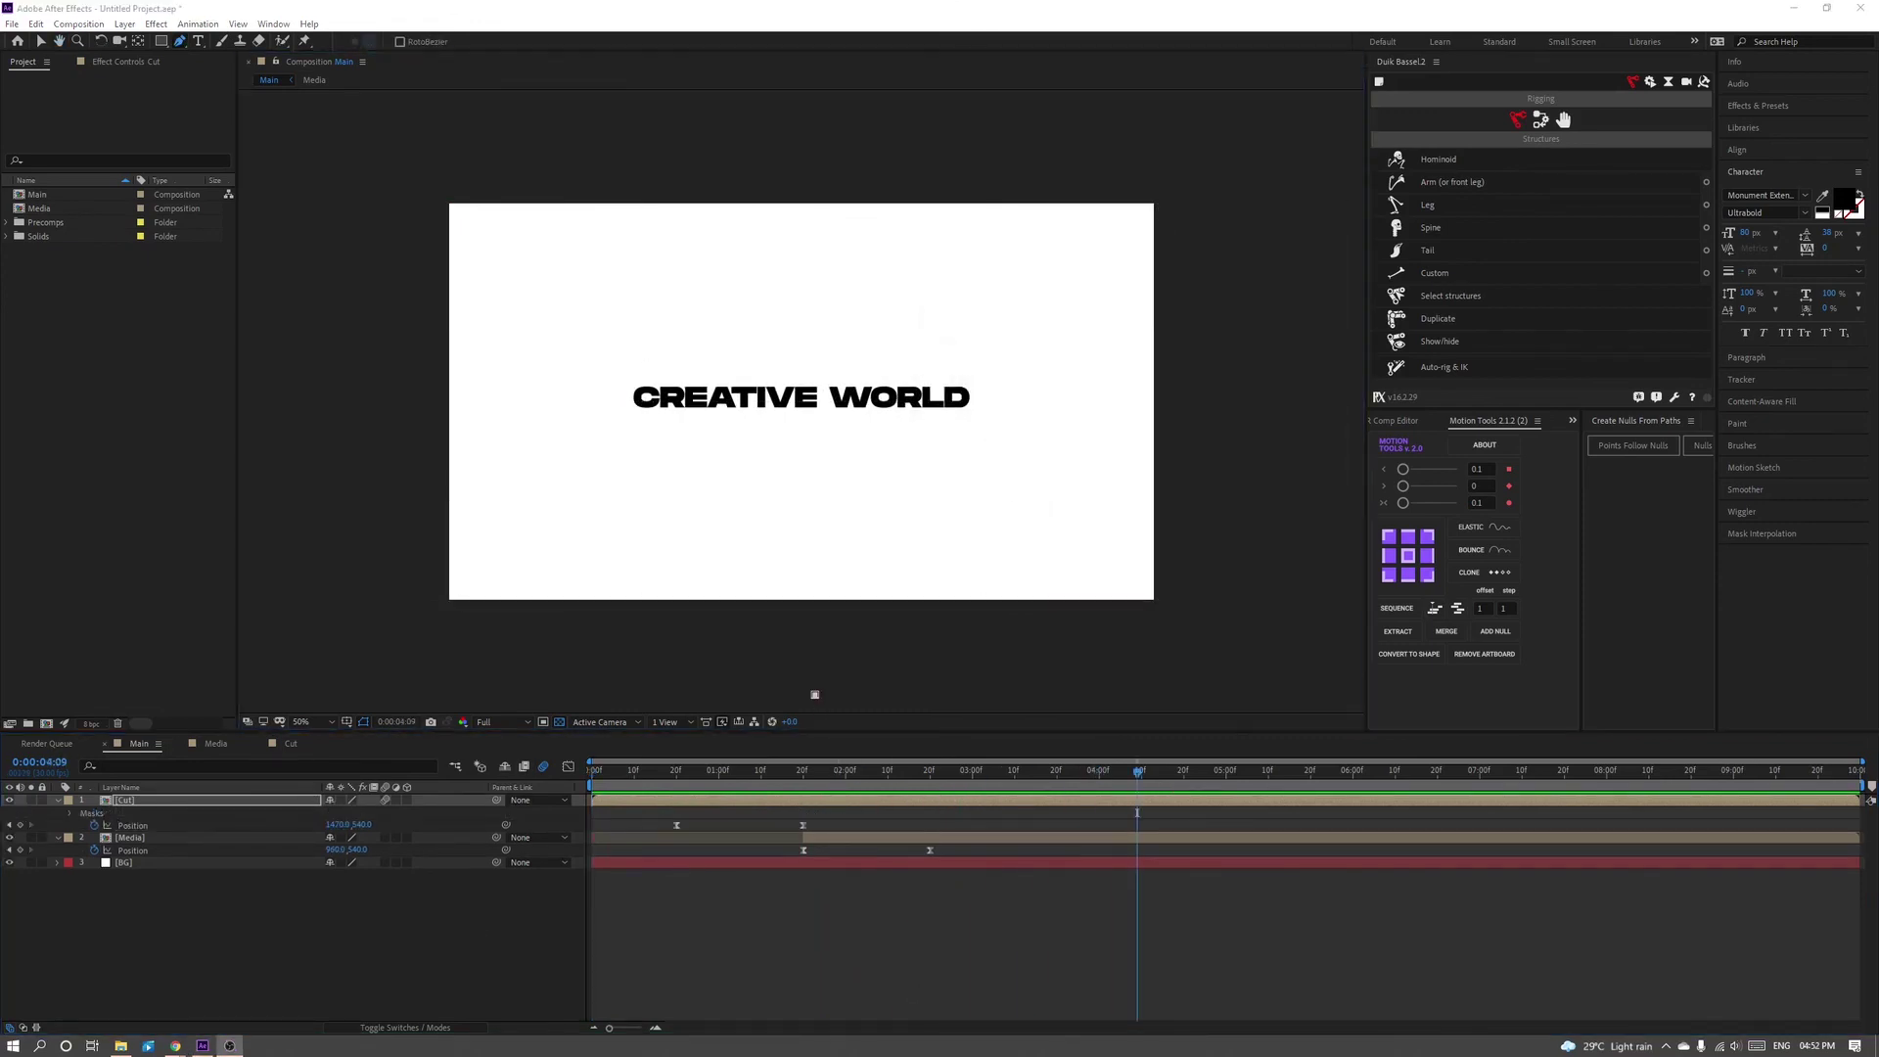